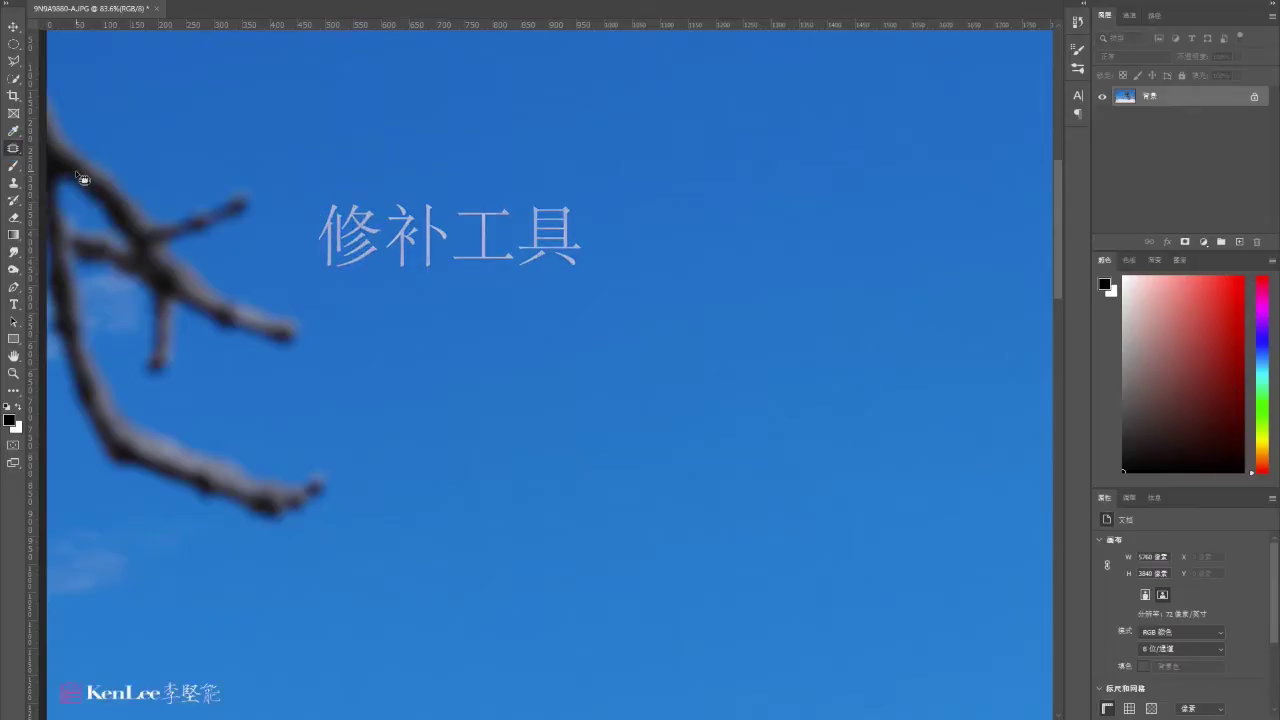
- Patch the sky branch and bottom foliage away in the intro demos
mouse_move(48, 58)
mouse_down()
mouse_move(243, 150)
mouse_move(40, 543)
mouse_up()
drag(229, 334, 614, 334)
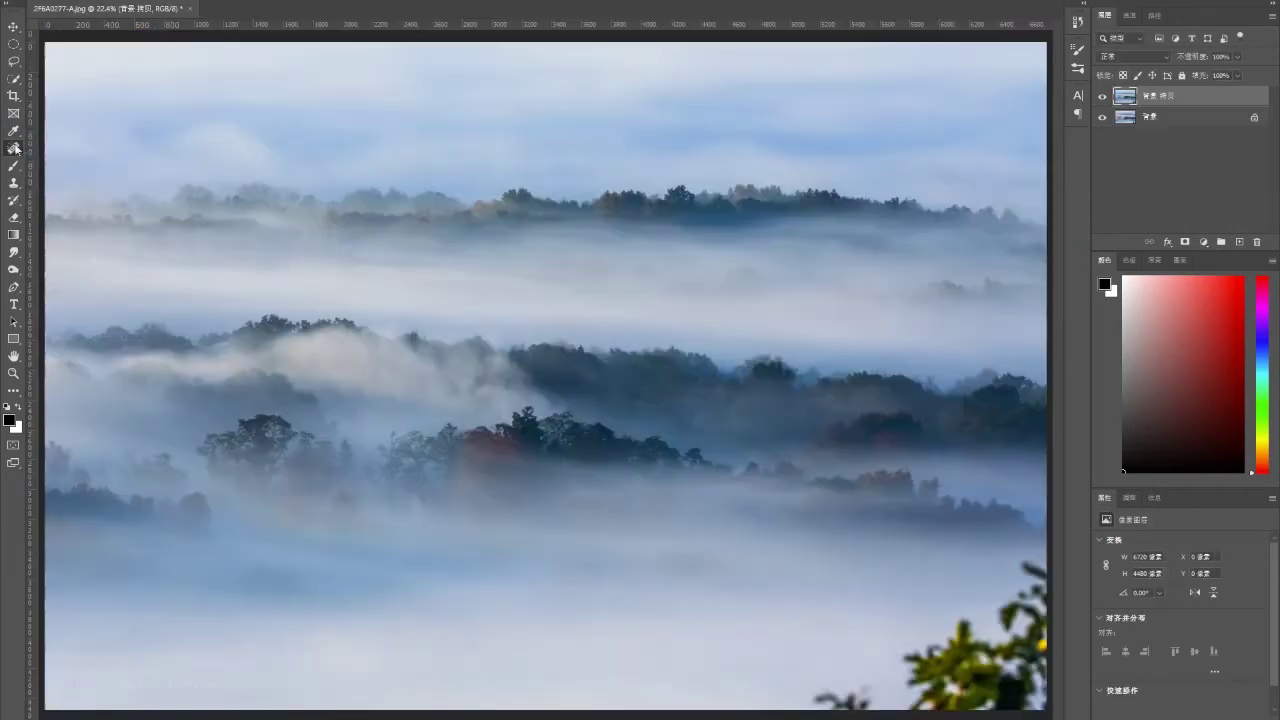
right_click(14, 148)
click(86, 174)
mouse_move(790, 704)
mouse_down()
mouse_move(893, 678)
mouse_move(790, 706)
mouse_up()
drag(986, 695, 683, 700)
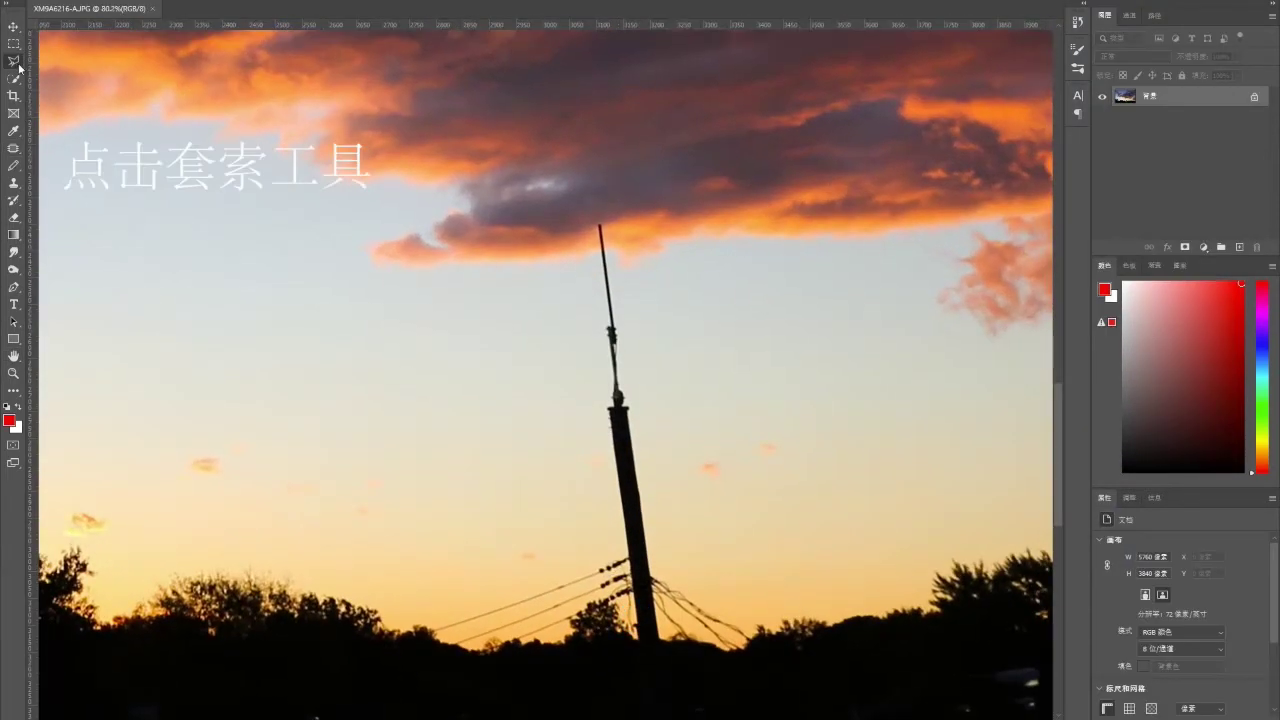
- Lasso the leaning pole and choose an action from its context menu
click(14, 62)
mouse_move(563, 660)
mouse_down()
mouse_move(668, 563)
mouse_move(598, 664)
mouse_up()
right_click(630, 288)
click(737, 523)
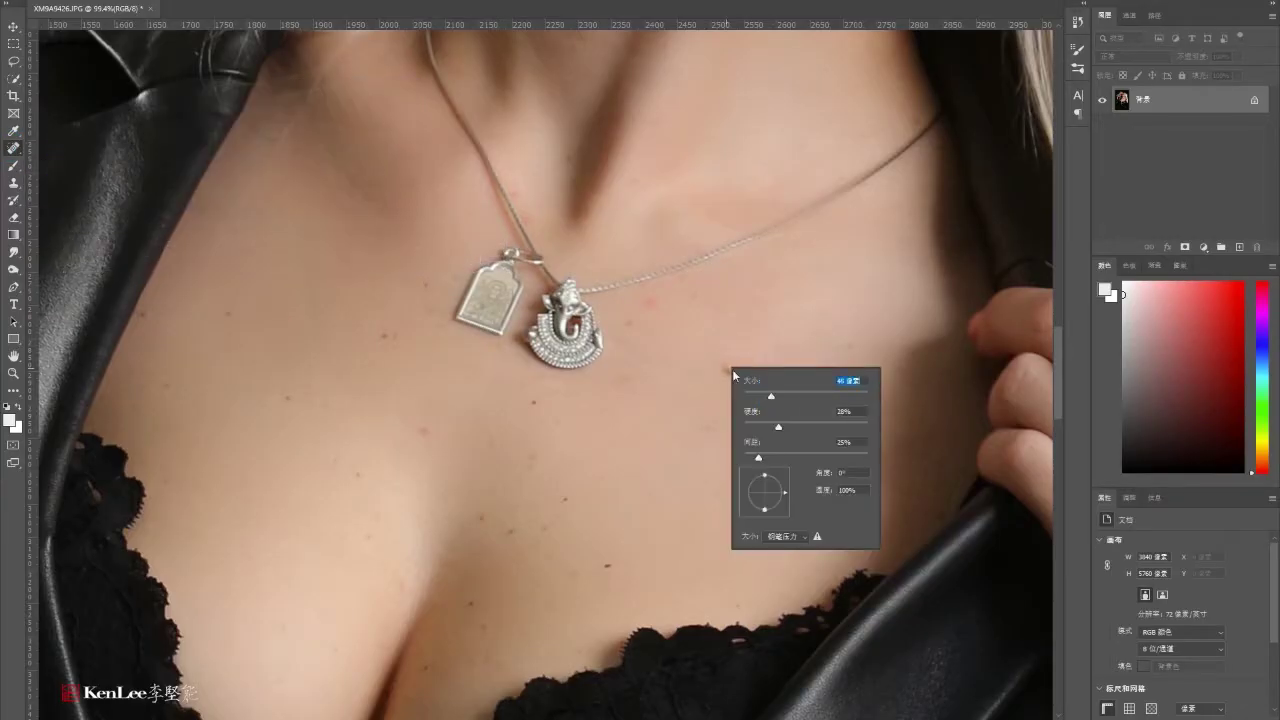
- Heal the dark skin spot and a cheek mark in the portrait demo
key(Return)
drag(357, 513, 358, 515)
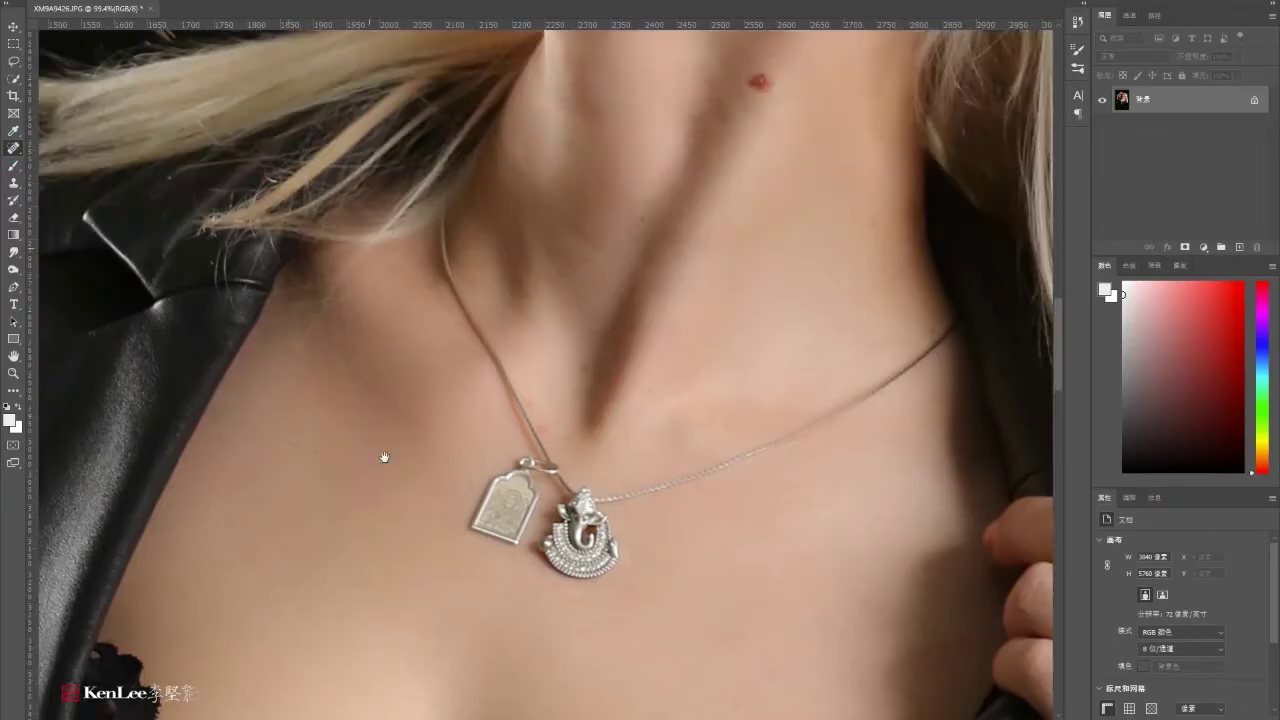
drag(150, 321, 508, 434)
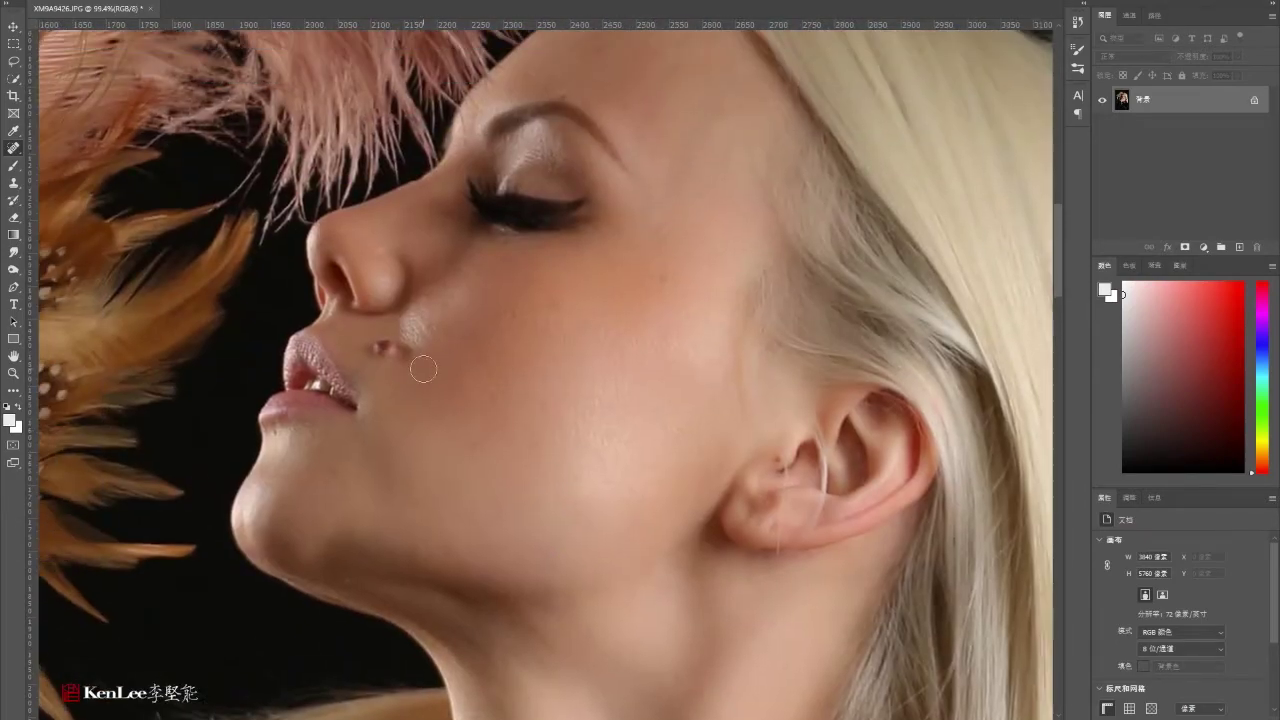
click(521, 319)
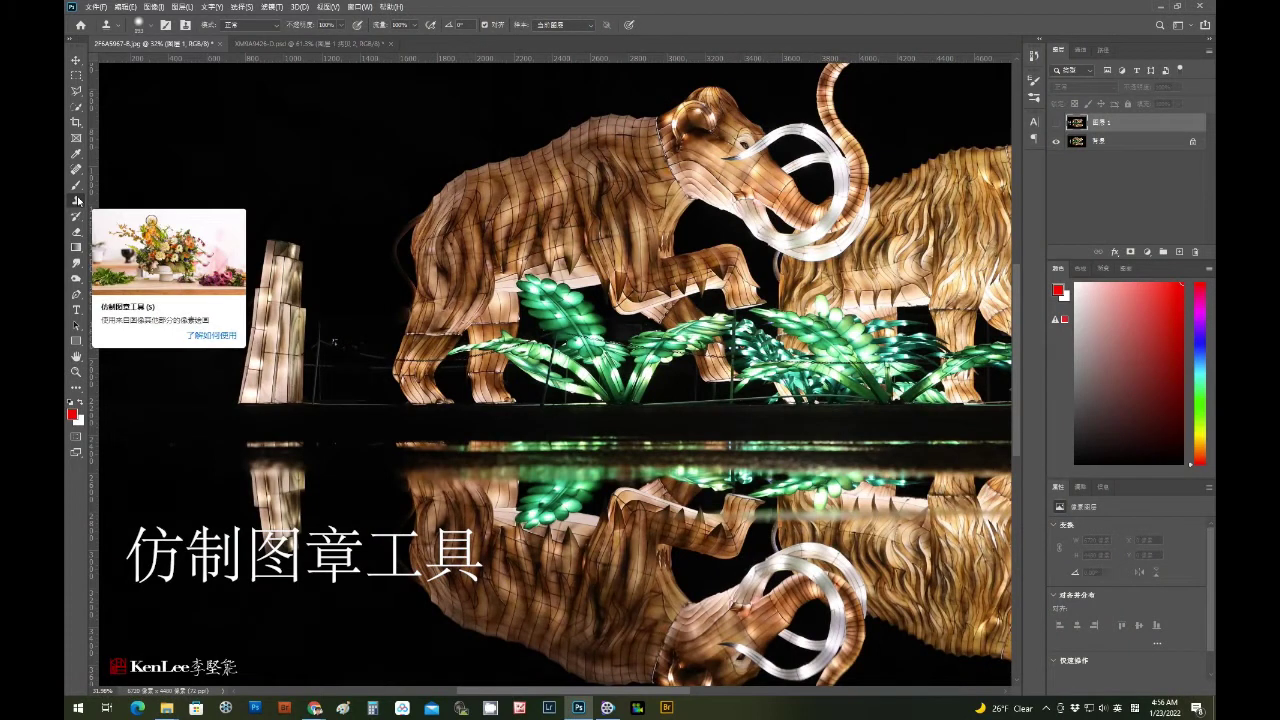
- Compare Layer 1, then clone the glowing tower to its left on Background
click(1058, 122)
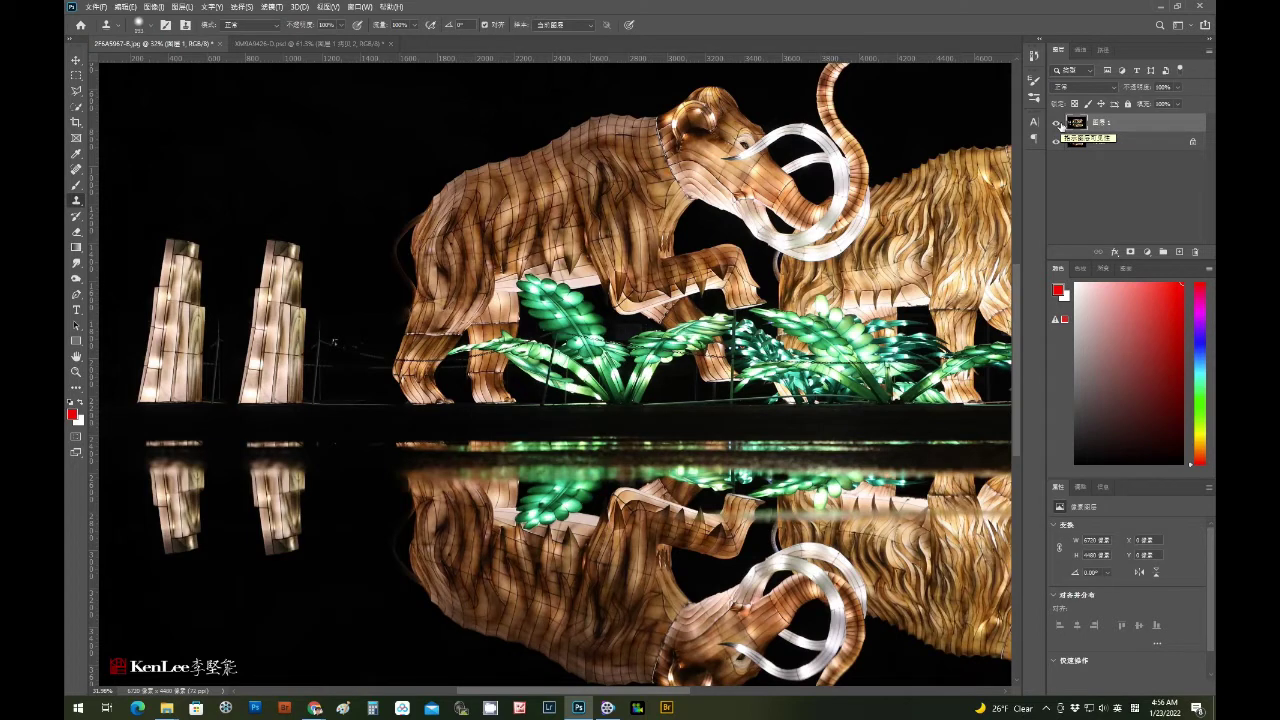
click(1058, 123)
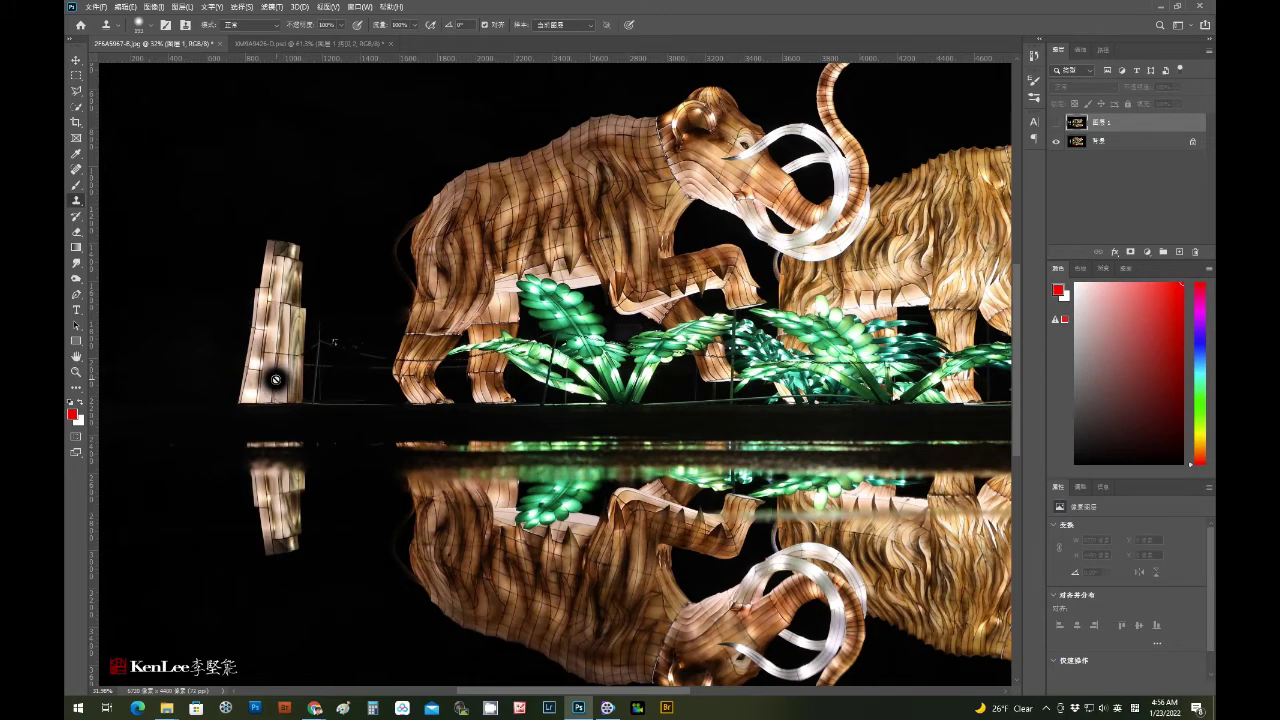
key(alt+bracketleft)
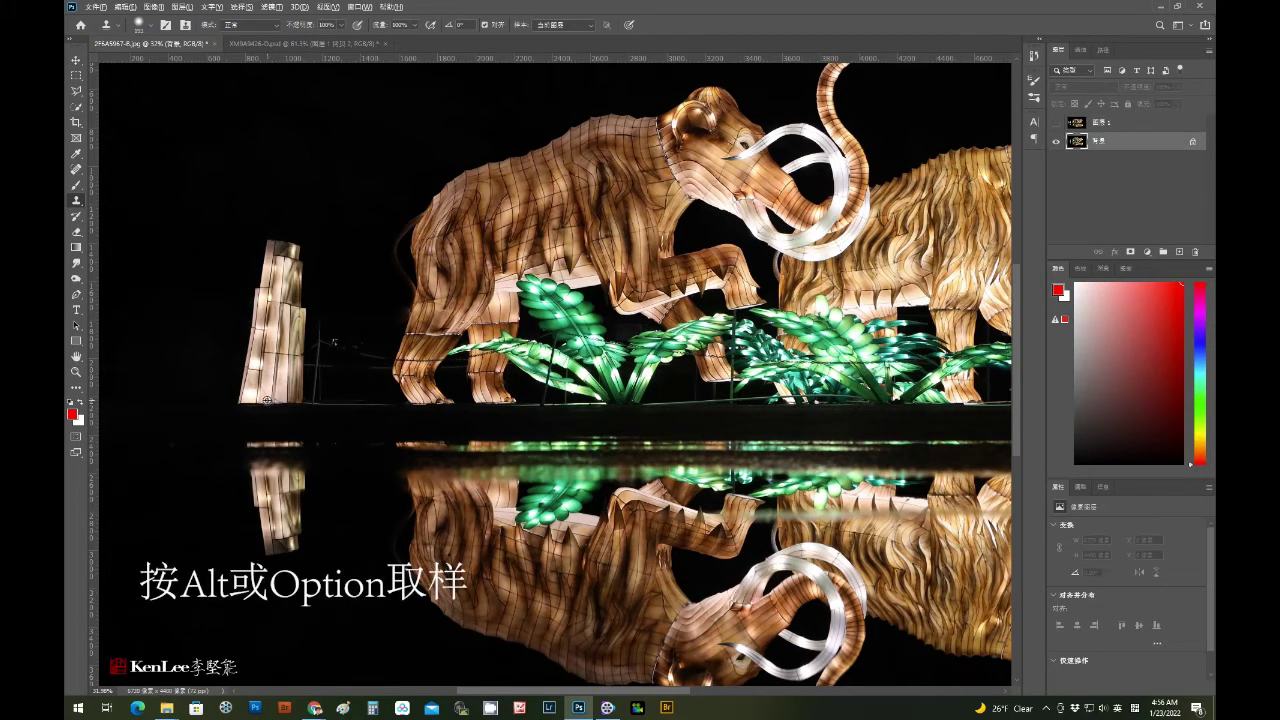
alt+click(266, 400)
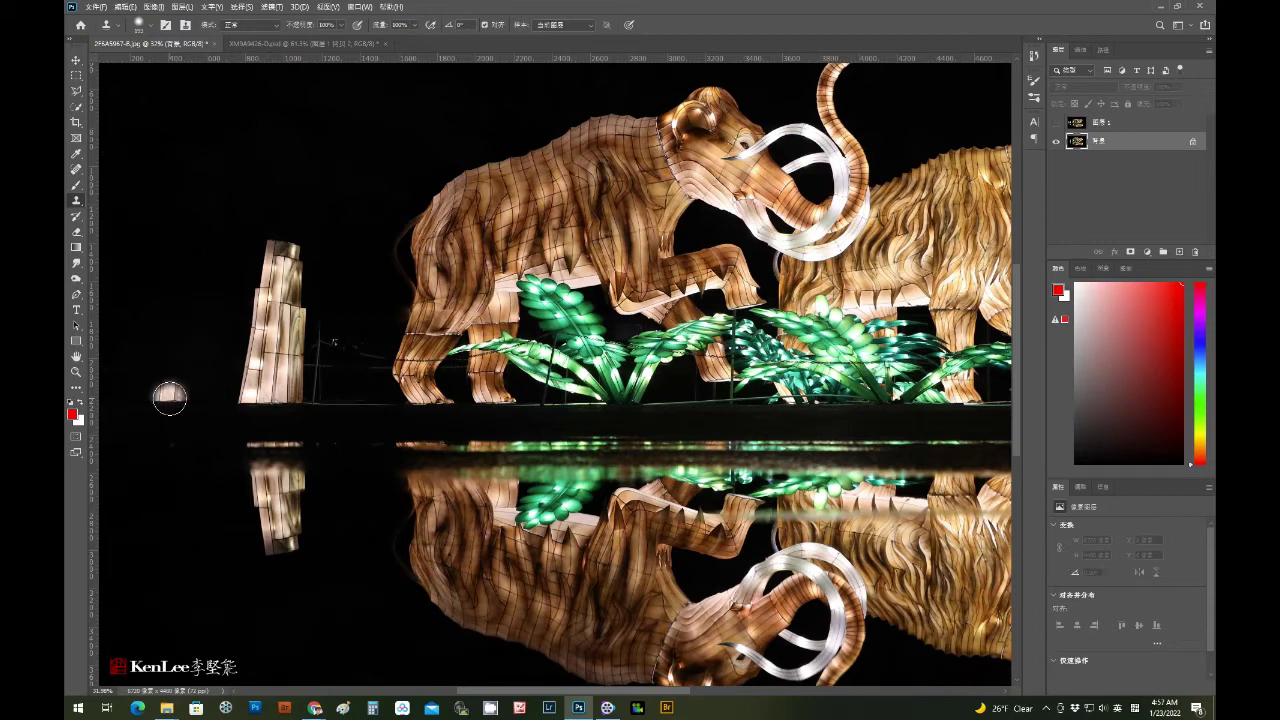
drag(150, 382, 201, 396)
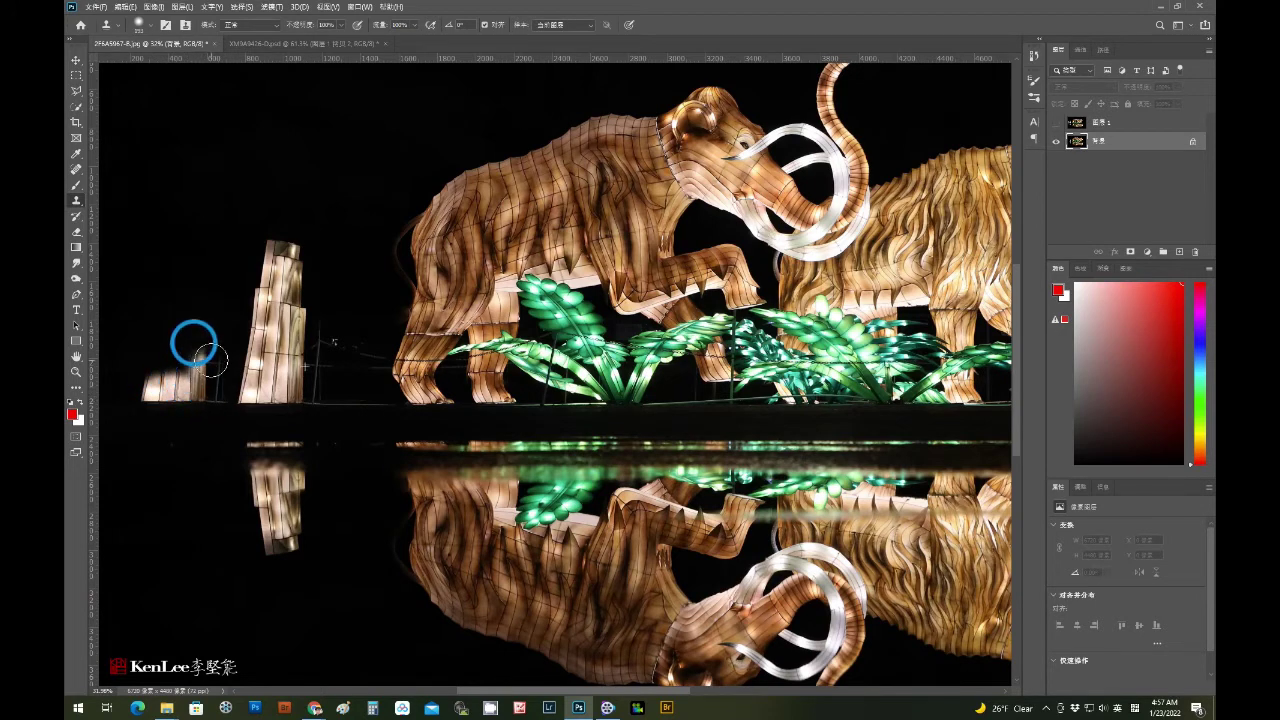
mouse_move(200, 400)
mouse_down()
mouse_move(245, 232)
mouse_move(193, 260)
mouse_move(179, 311)
mouse_move(187, 266)
mouse_move(162, 254)
mouse_move(143, 294)
mouse_move(171, 314)
mouse_move(131, 357)
mouse_move(173, 375)
mouse_move(191, 549)
mouse_move(129, 417)
mouse_move(149, 506)
mouse_move(137, 363)
mouse_move(243, 400)
mouse_up()
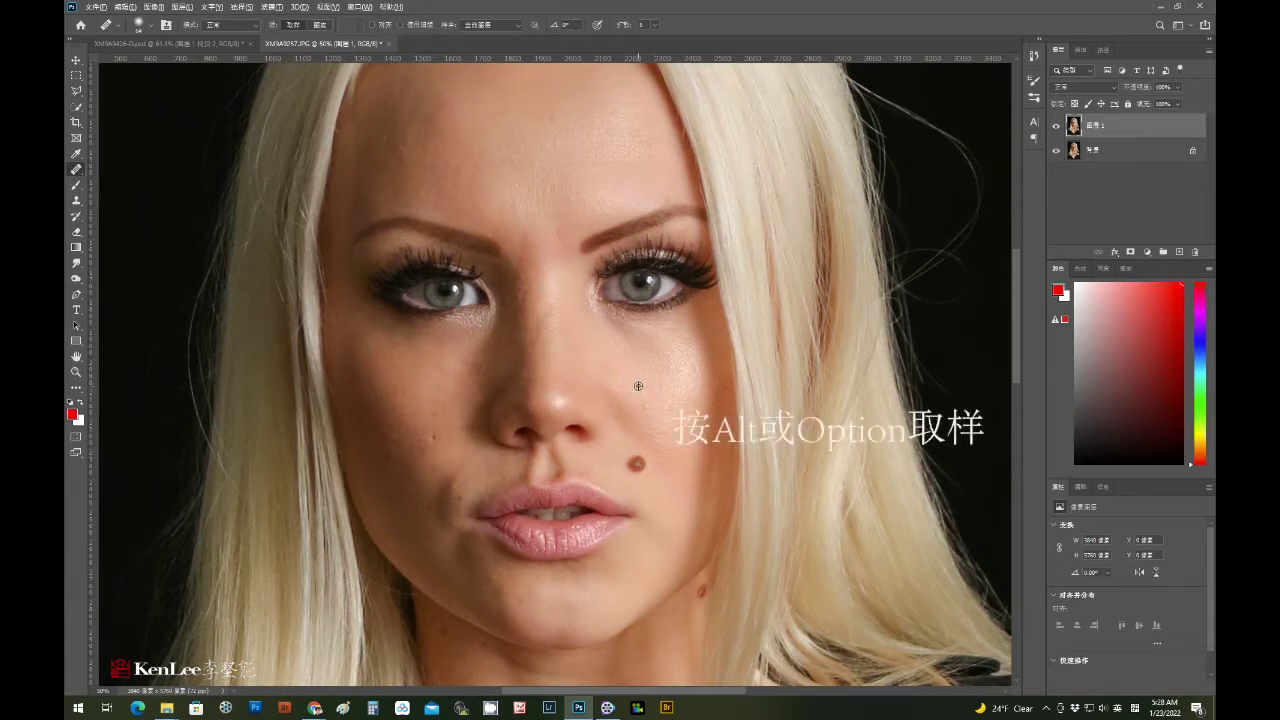
- Heal the brown cheek mole and the scattered cheek blemishes
alt+click(648, 400)
click(636, 463)
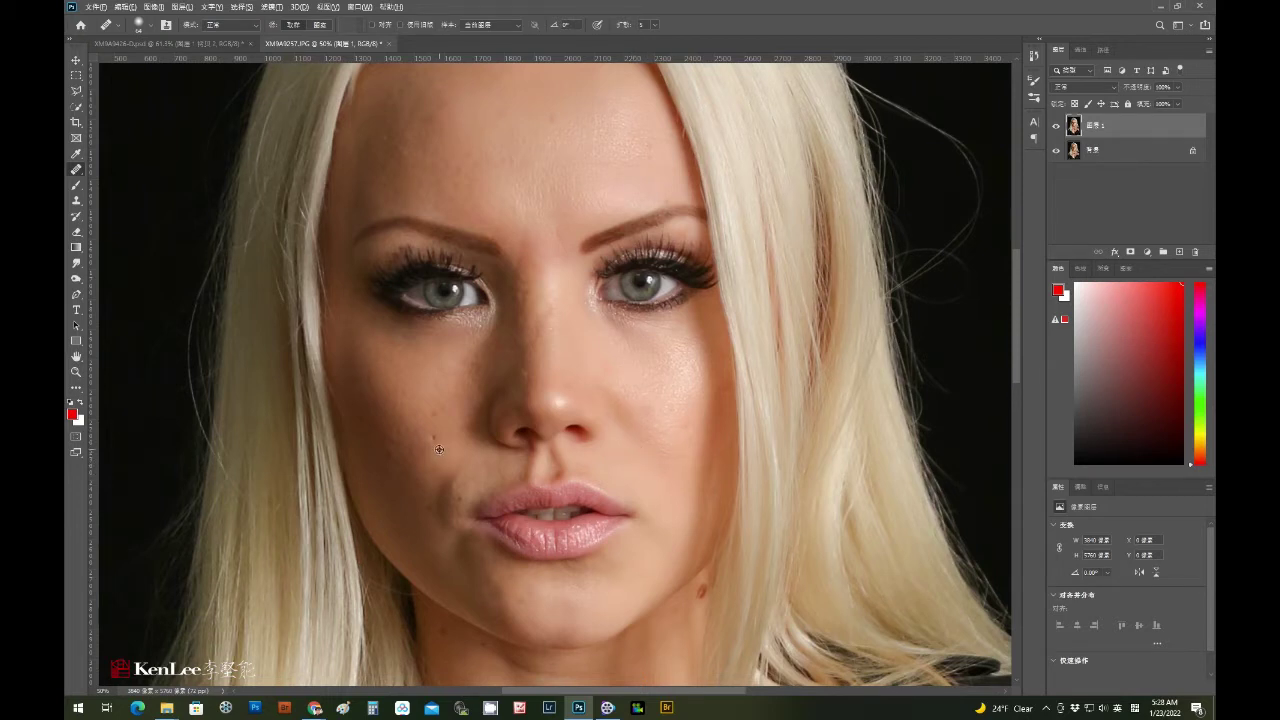
alt+click(429, 412)
alt+click(363, 410)
click(389, 437)
click(380, 427)
alt+click(403, 502)
alt+click(405, 504)
click(437, 486)
alt+click(436, 515)
click(437, 500)
- Heal blemishes near the lower lip, on the chin and between the brows
click(565, 566)
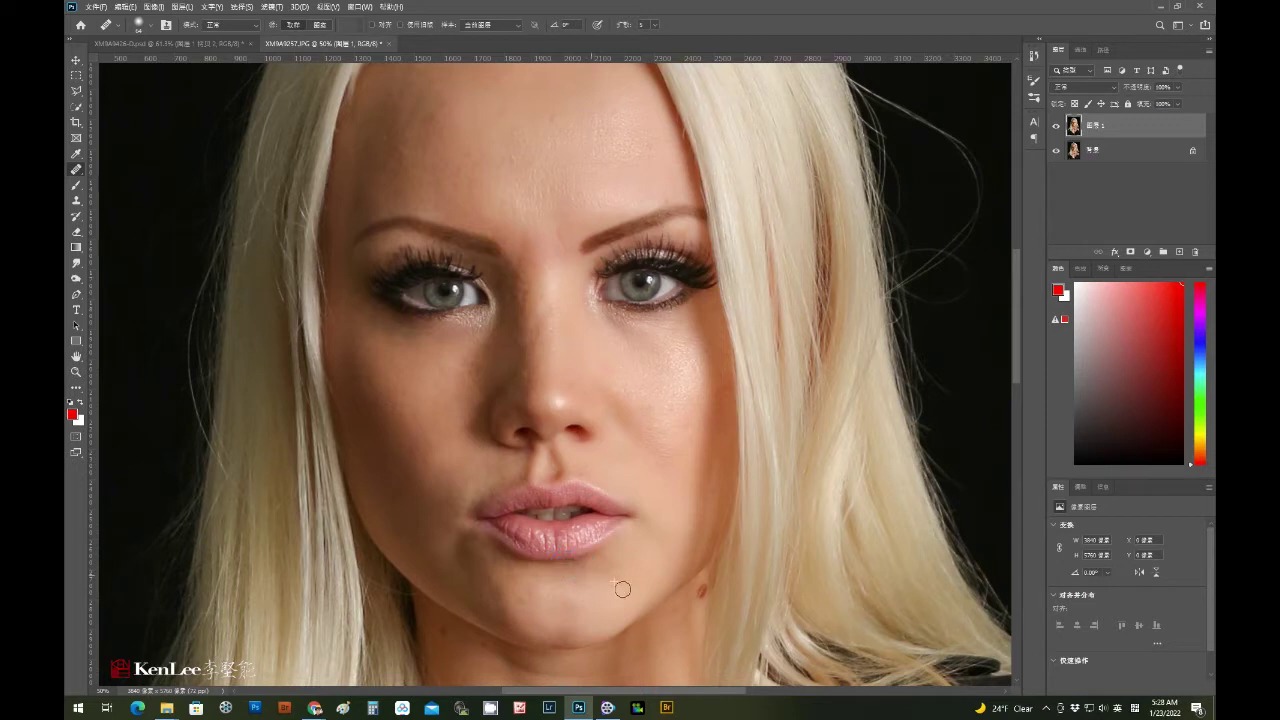
click(692, 594)
click(686, 598)
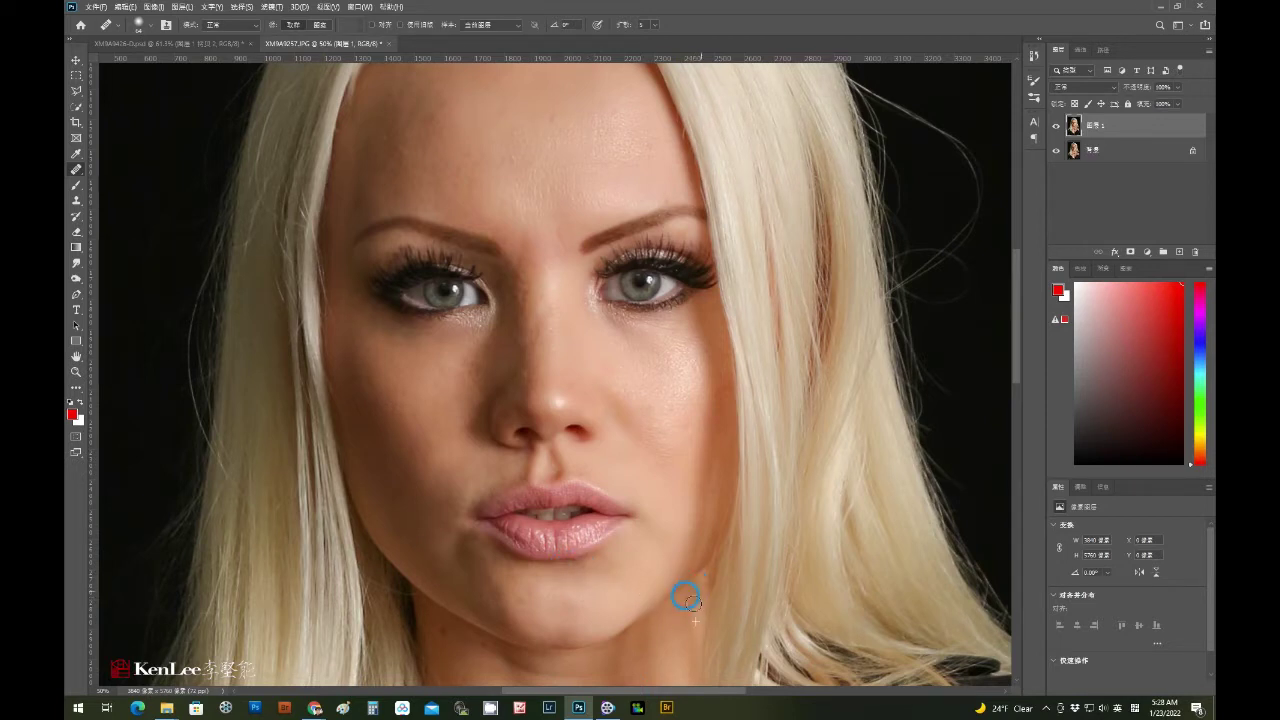
click(556, 246)
click(546, 202)
click(586, 197)
click(530, 215)
- Heal the remaining forehead spots and sample clean skin beside the nose
click(515, 197)
click(495, 166)
click(546, 115)
click(449, 172)
click(523, 154)
click(520, 138)
click(382, 143)
alt+click(513, 250)
- Smooth the nose bridge, then patch the bottom-right foliage with fog
drag(522, 323, 538, 305)
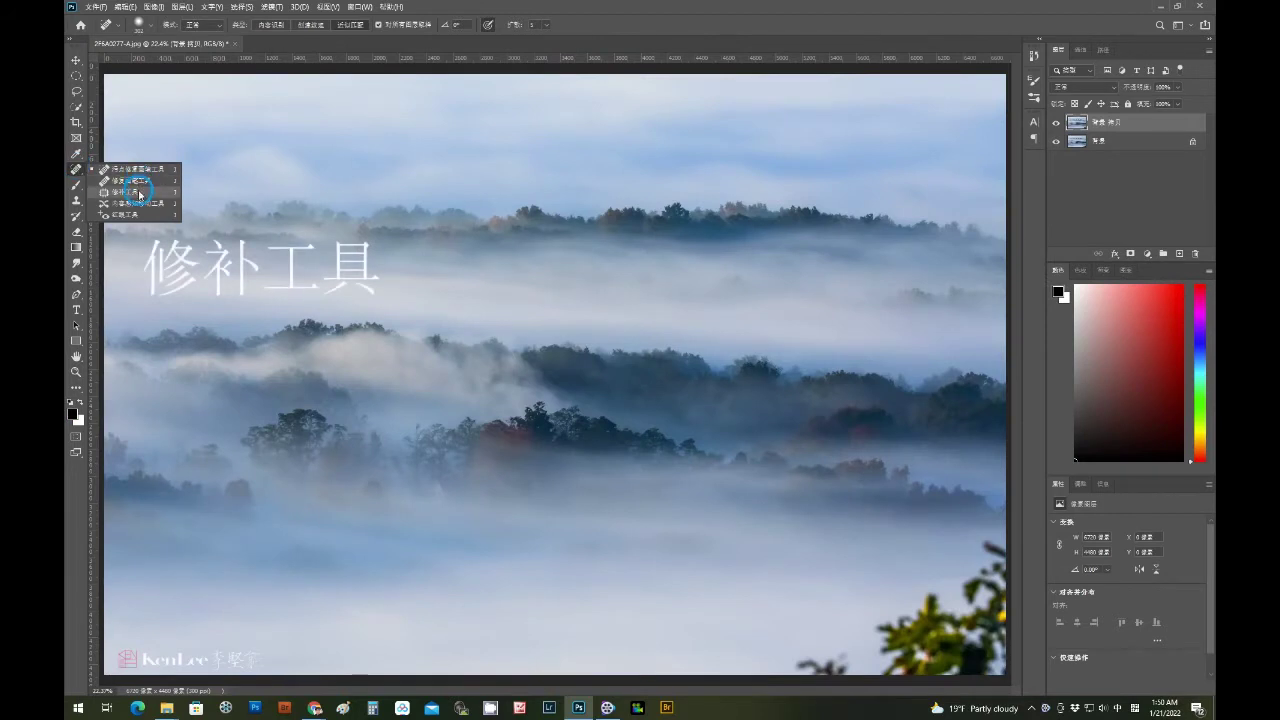
click(140, 193)
drag(787, 687, 968, 555)
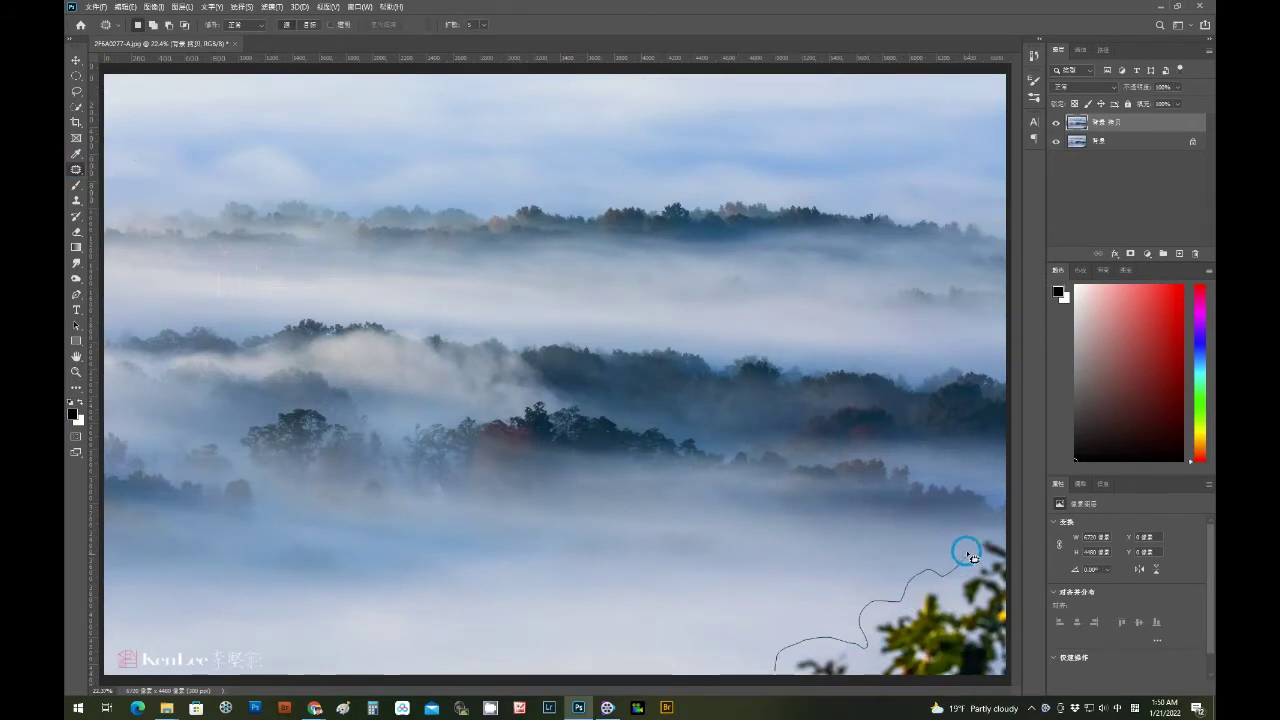
drag(968, 555, 768, 686)
click(955, 645)
drag(955, 645, 685, 672)
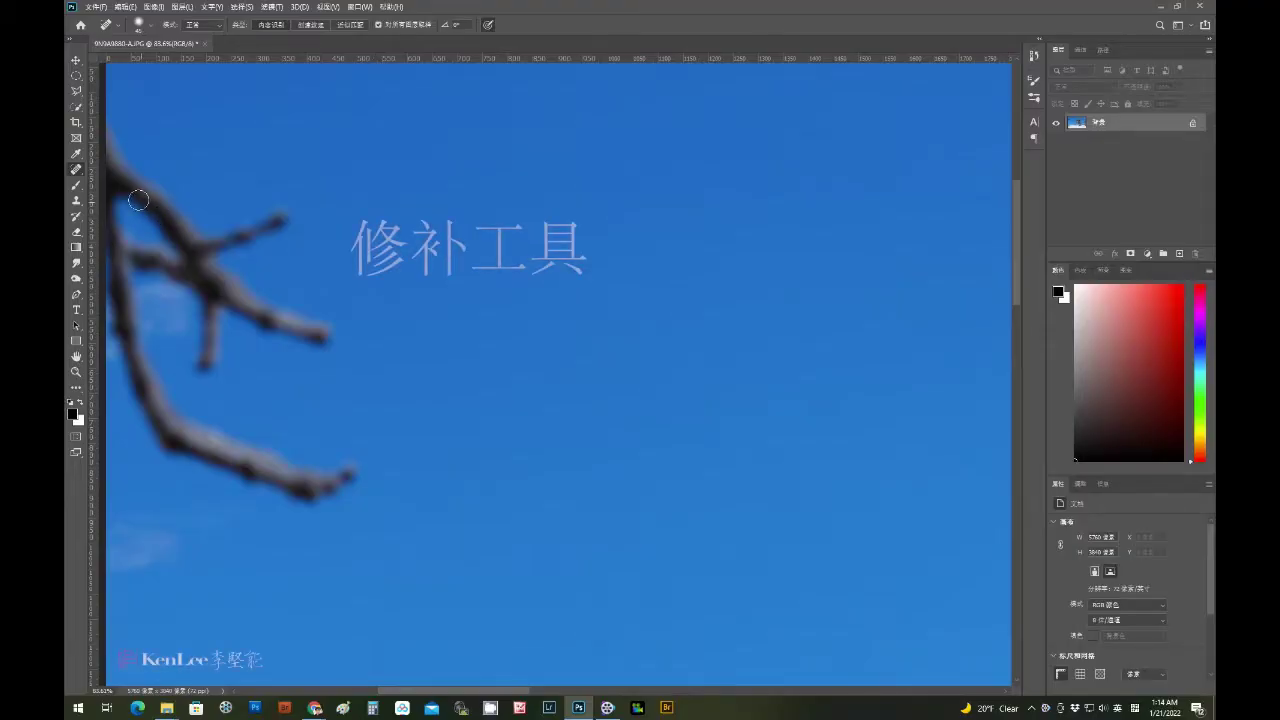
- Patch the bare branch out of the blue sky with clear sky
right_click(80, 168)
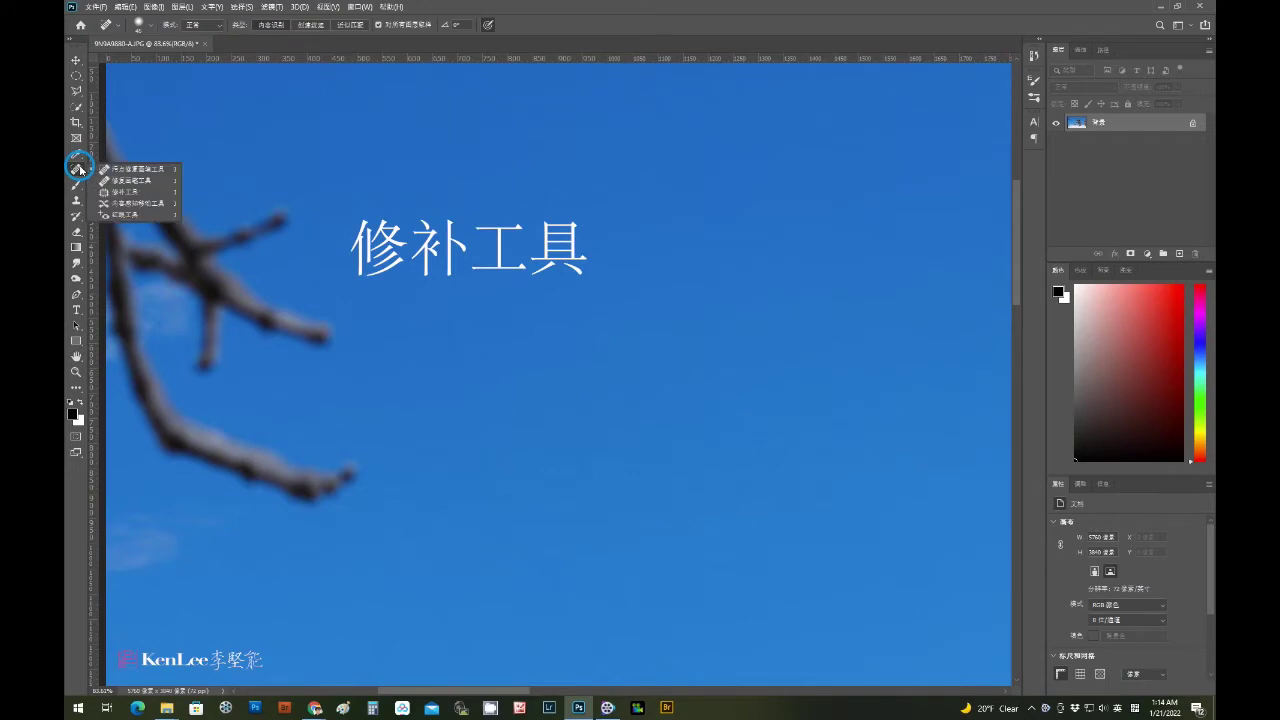
click(136, 196)
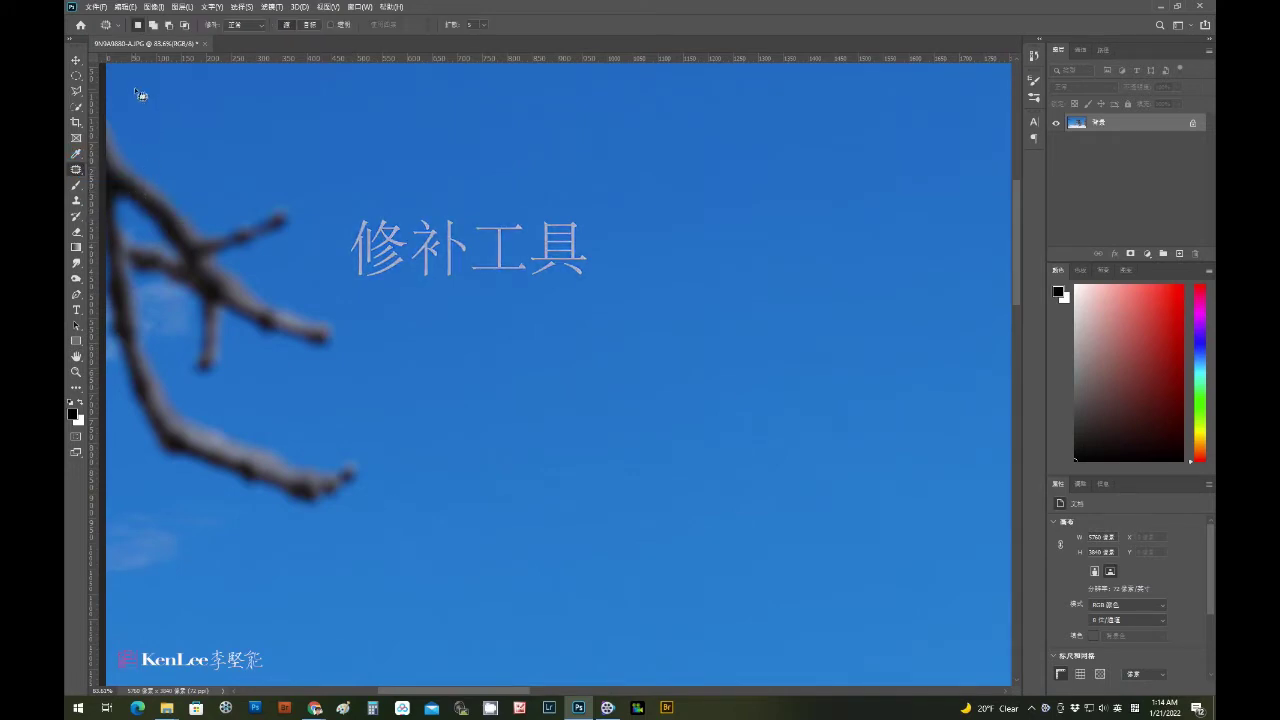
drag(108, 88, 404, 427)
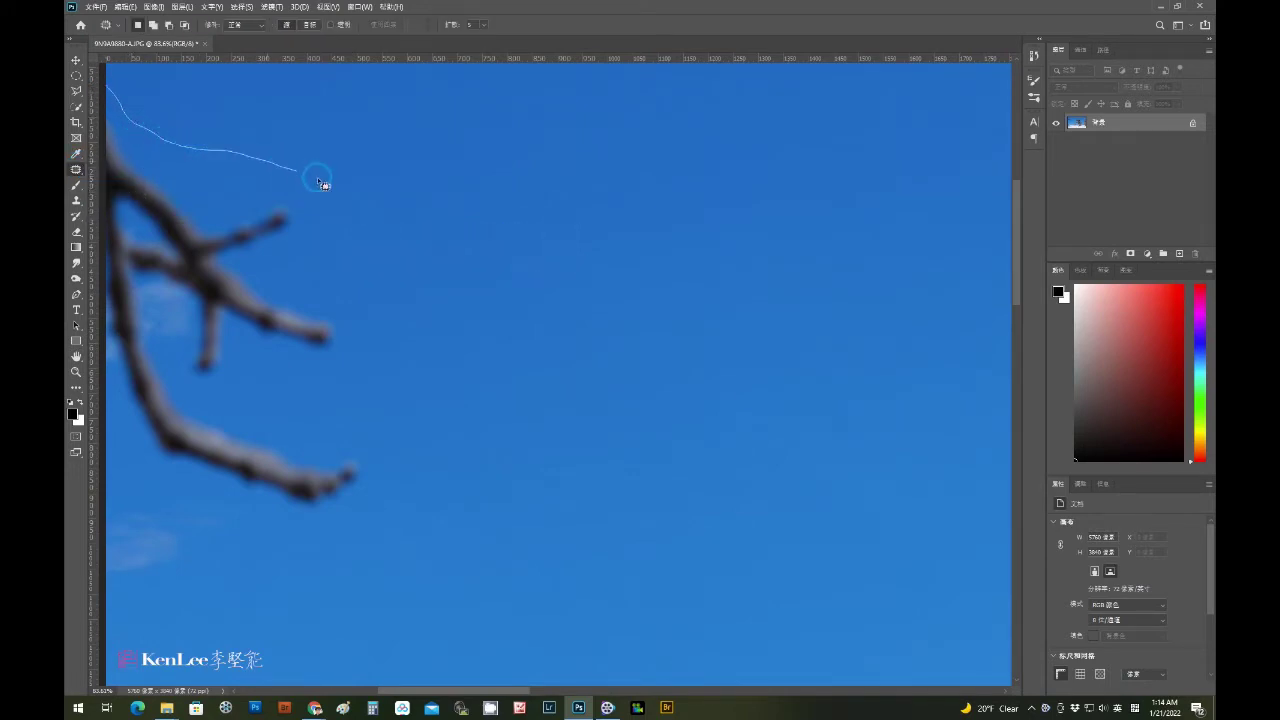
drag(330, 580, 78, 90)
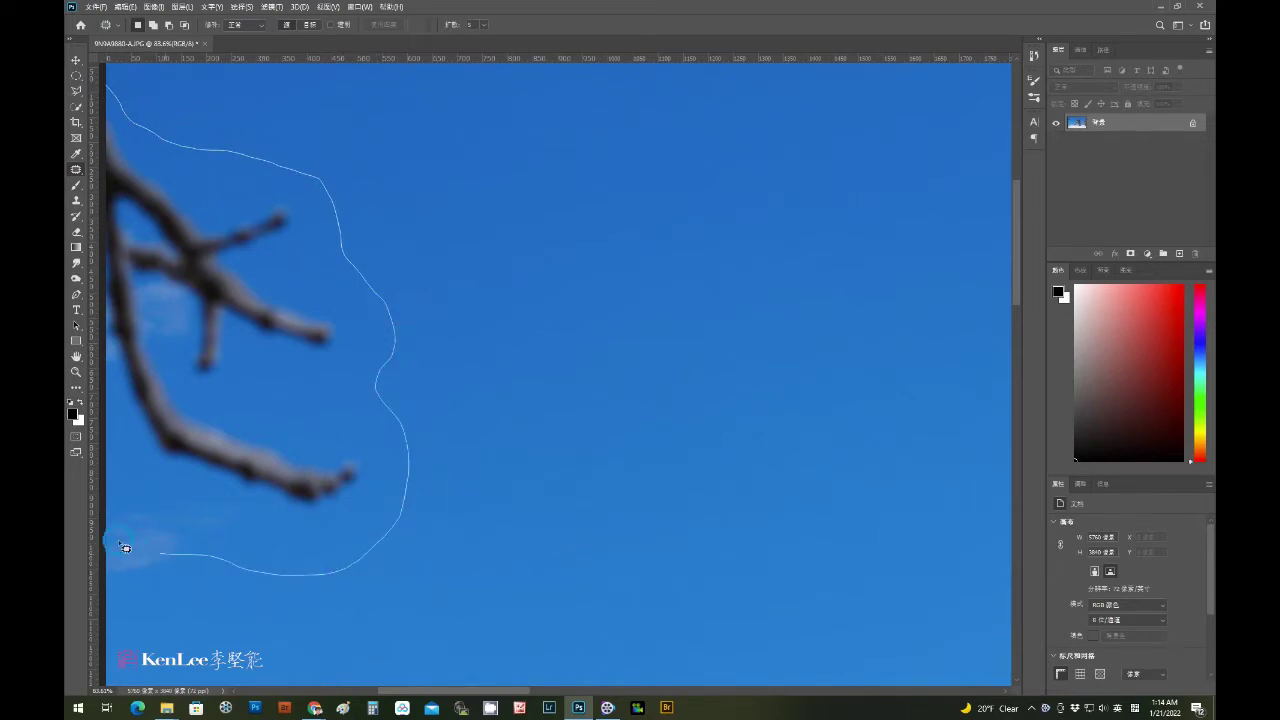
drag(79, 89, 80, 90)
drag(260, 310, 620, 342)
key(ctrl+d)
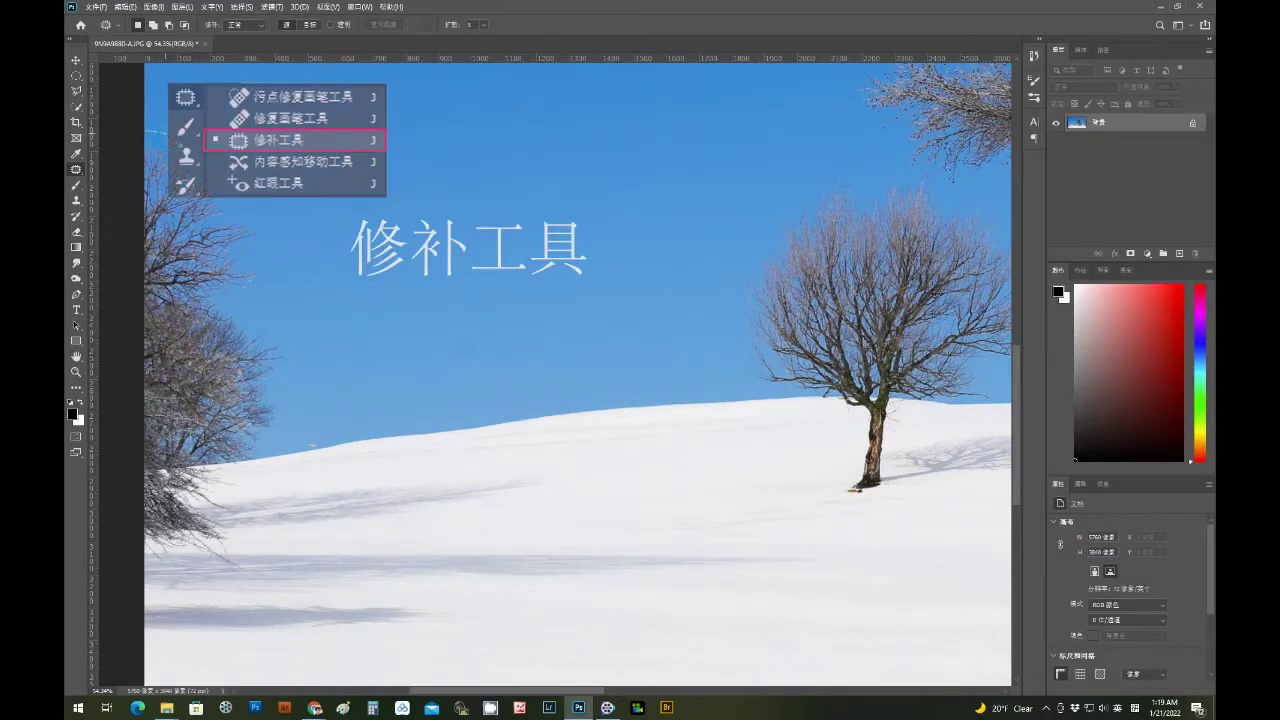
- Patch the left-edge trees away with sky and snow
drag(145, 130, 265, 527)
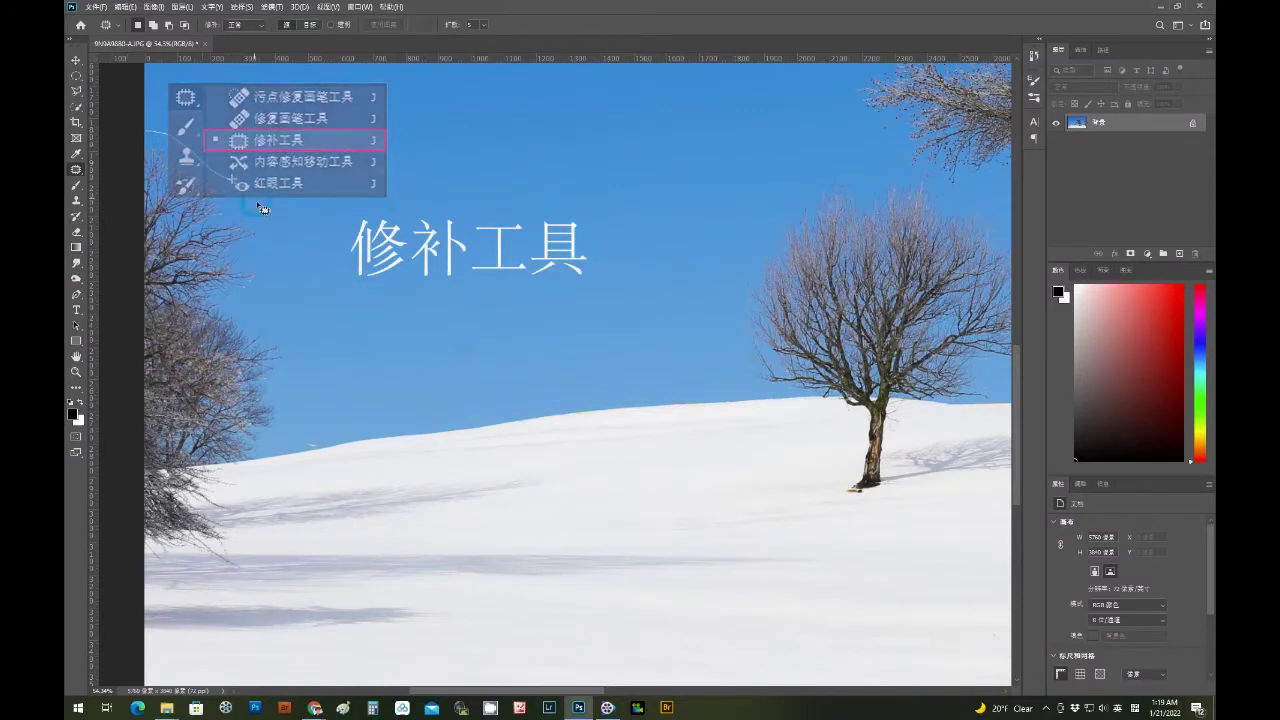
drag(131, 585, 145, 580)
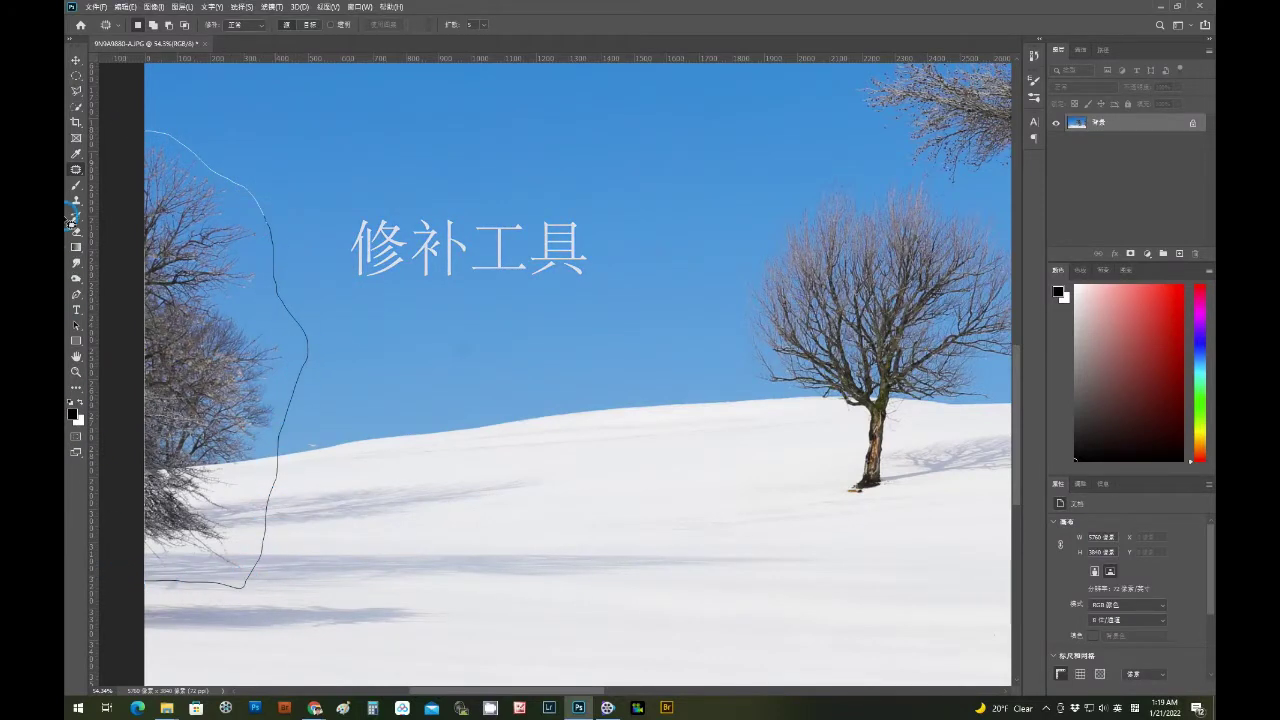
drag(206, 355, 441, 332)
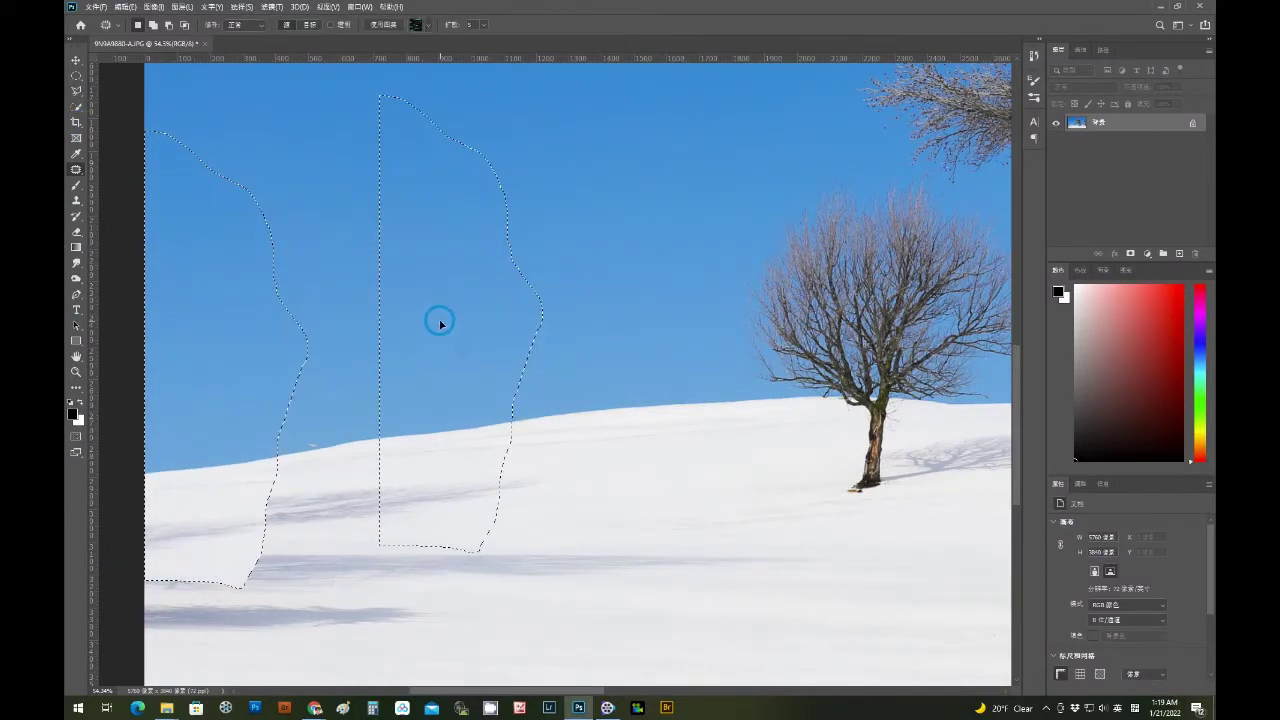
key(ctrl+d)
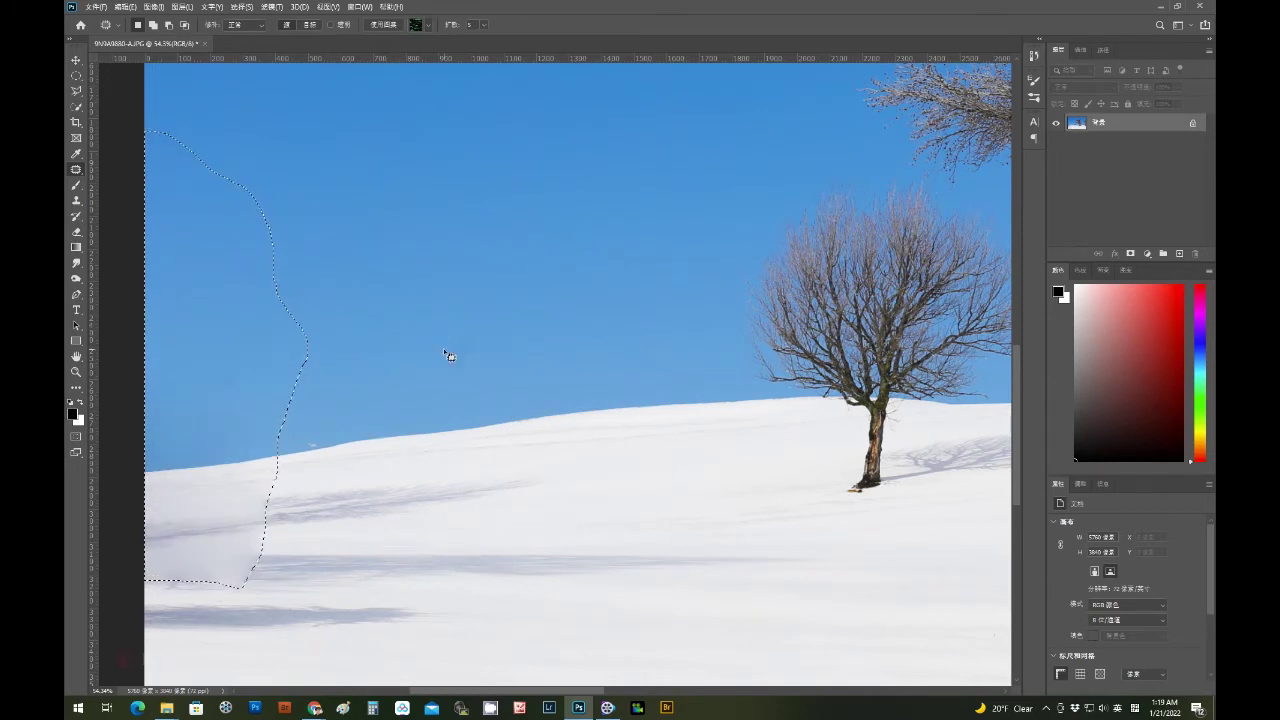
- Patch the shadow streaks out of the snowy slope with clean snow
key(ctrl+minus)
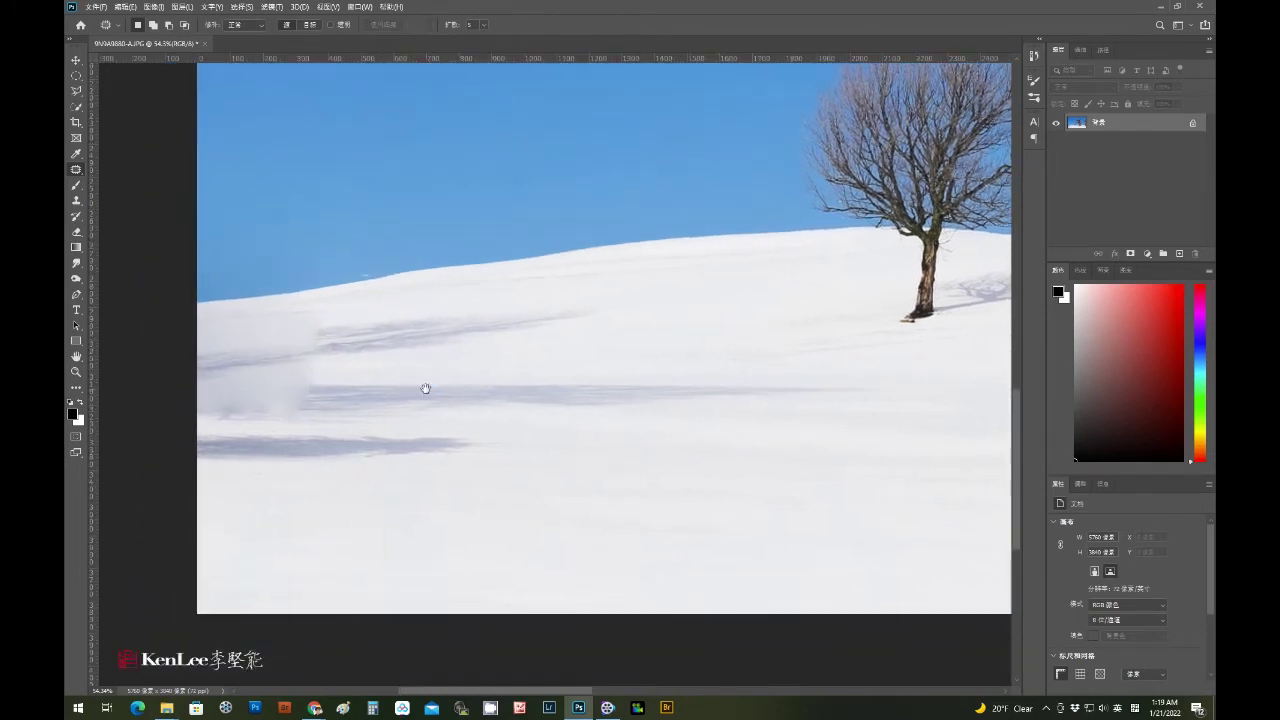
mouse_move(197, 428)
mouse_down()
mouse_move(472, 432)
mouse_move(137, 451)
mouse_up()
drag(434, 497, 440, 500)
drag(165, 425, 903, 383)
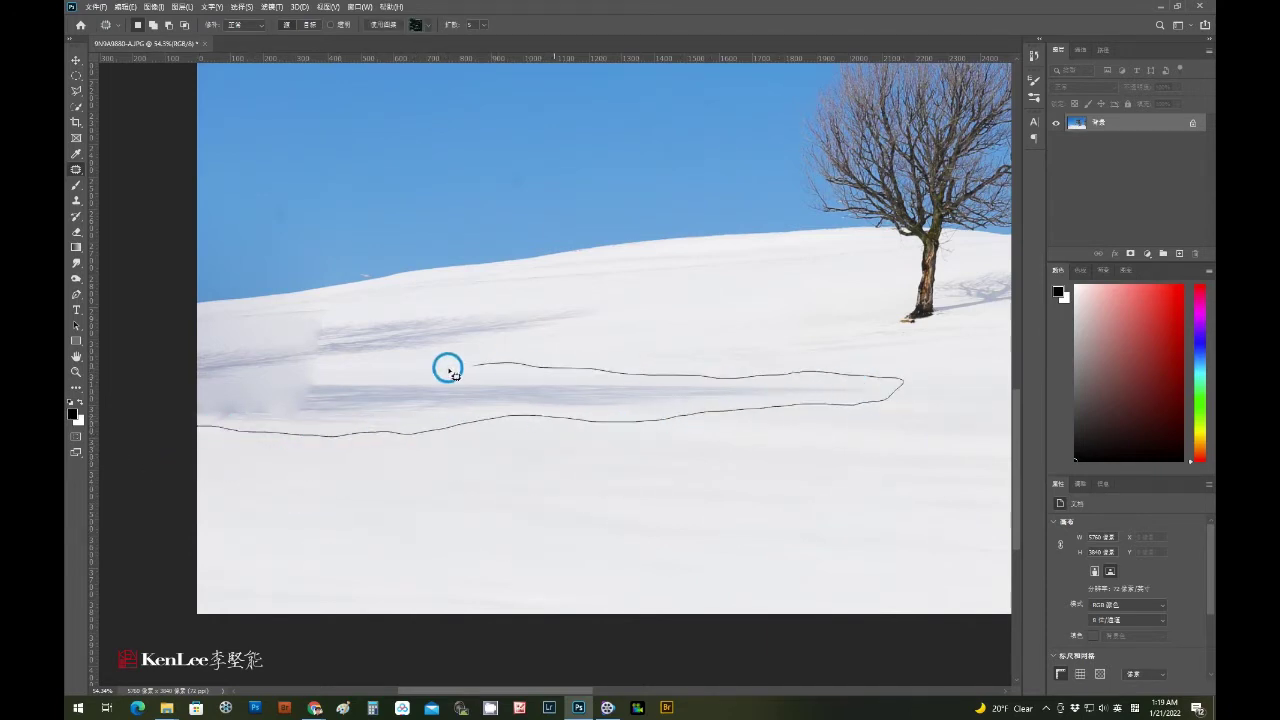
drag(903, 383, 157, 388)
mouse_move(371, 406)
mouse_down()
mouse_move(350, 472)
mouse_move(406, 457)
mouse_up()
click(165, 428)
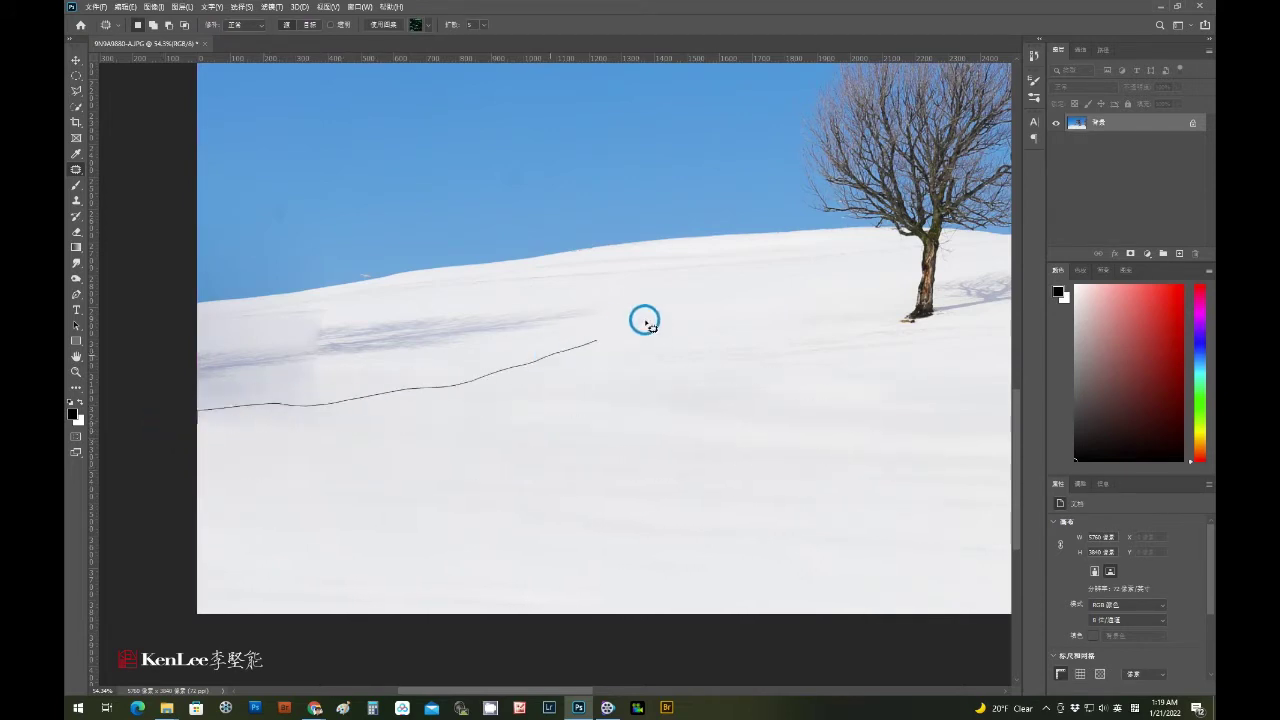
drag(162, 425, 131, 329)
click(275, 428)
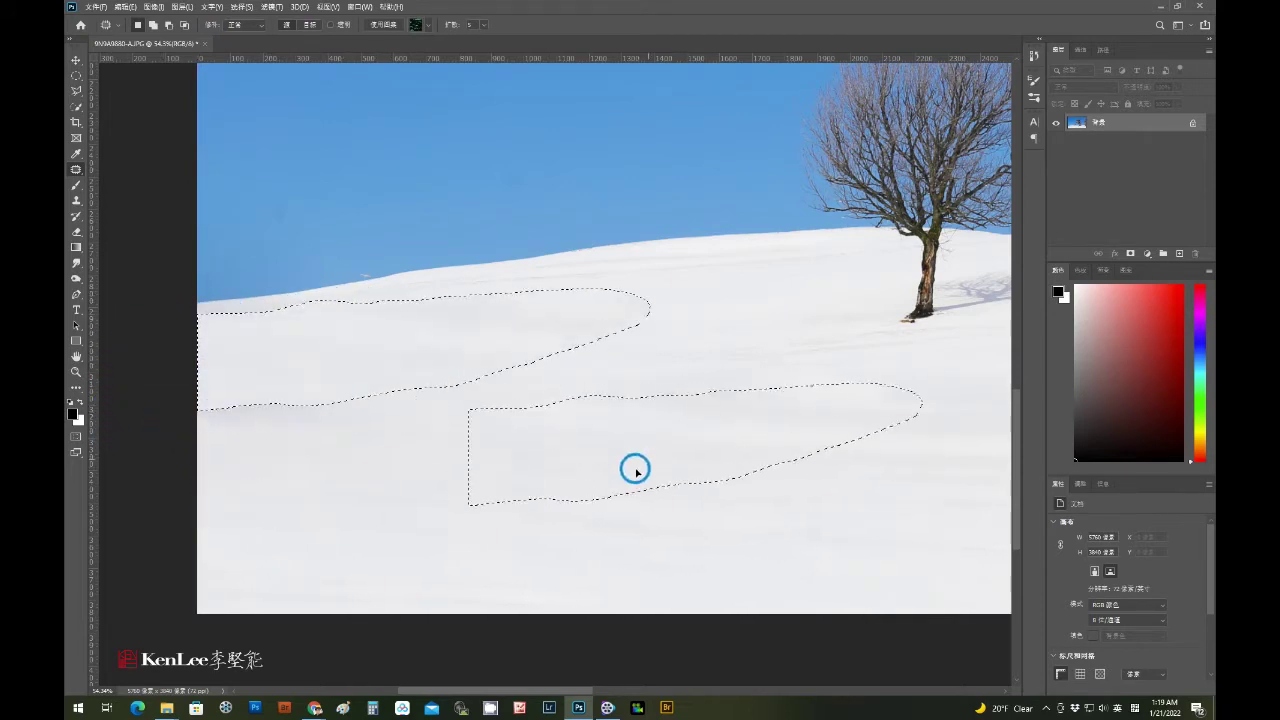
mouse_move(433, 455)
mouse_down()
mouse_move(363, 378)
mouse_move(477, 503)
mouse_up()
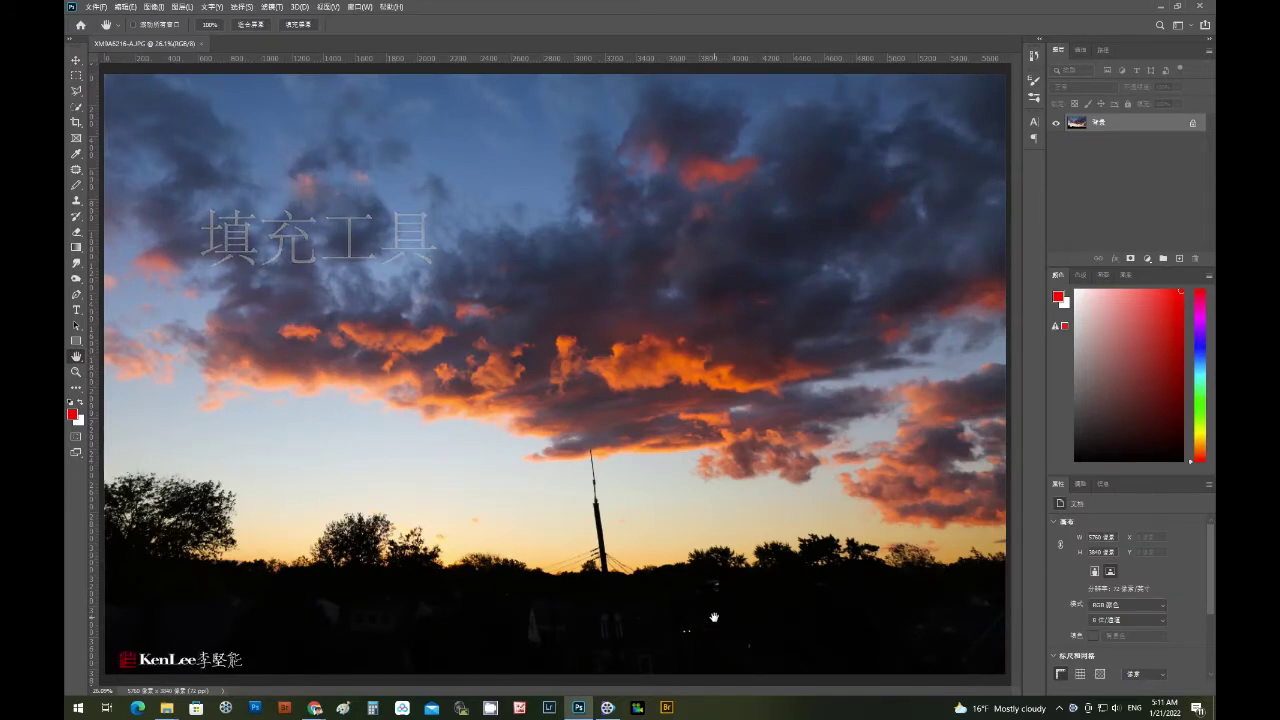
- Outline the leaning pole and its wires with the Polygonal Lasso
drag(590, 523, 619, 422)
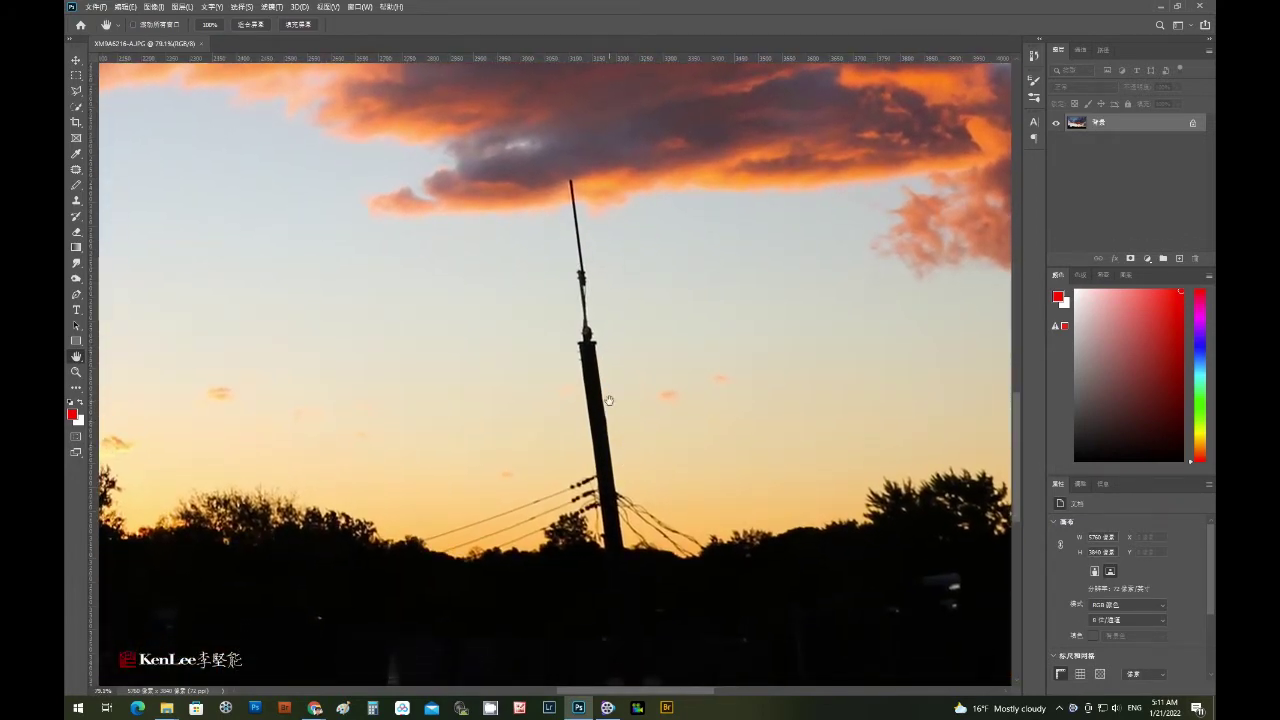
click(78, 92)
click(143, 102)
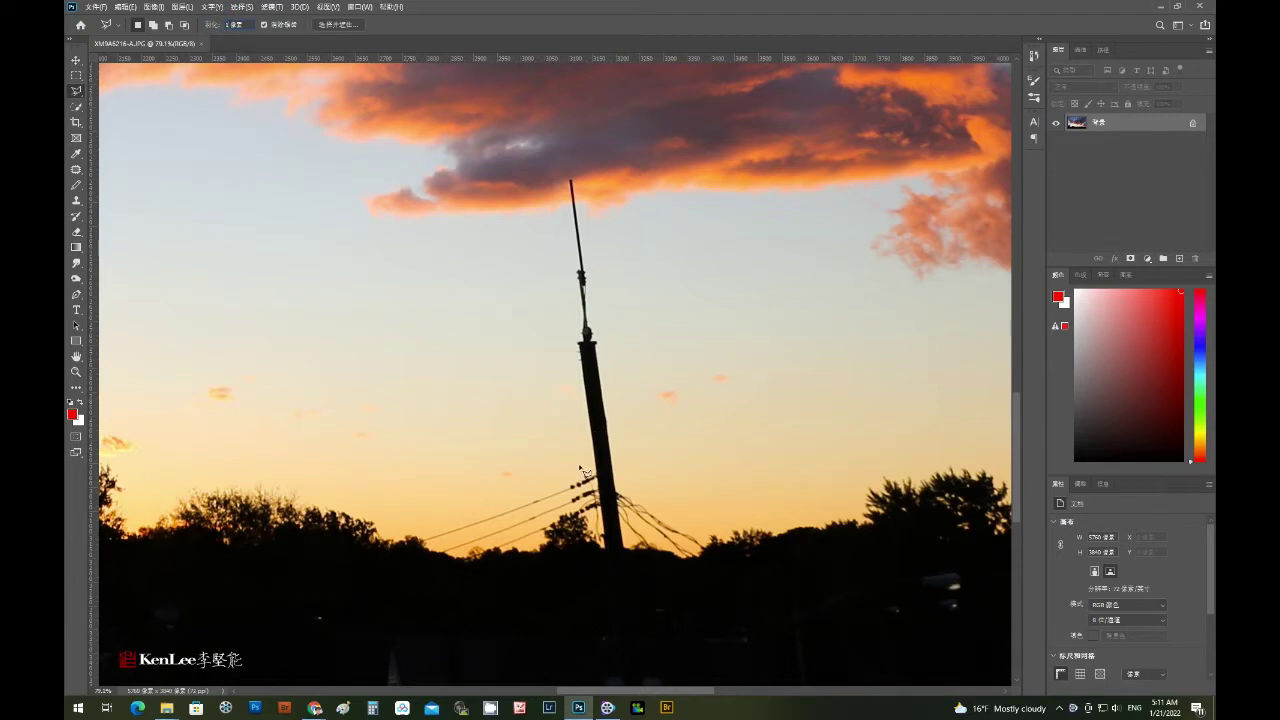
click(568, 326)
click(622, 473)
click(726, 560)
click(692, 574)
click(398, 556)
click(396, 541)
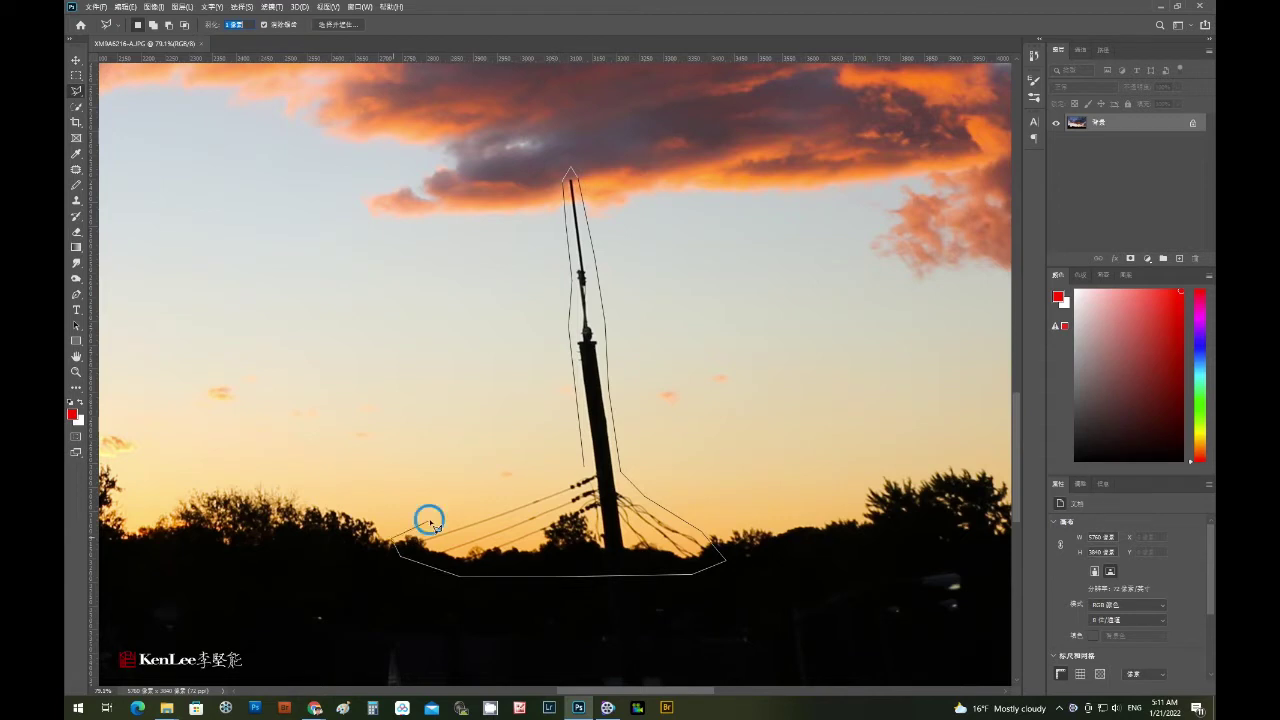
double_click(583, 466)
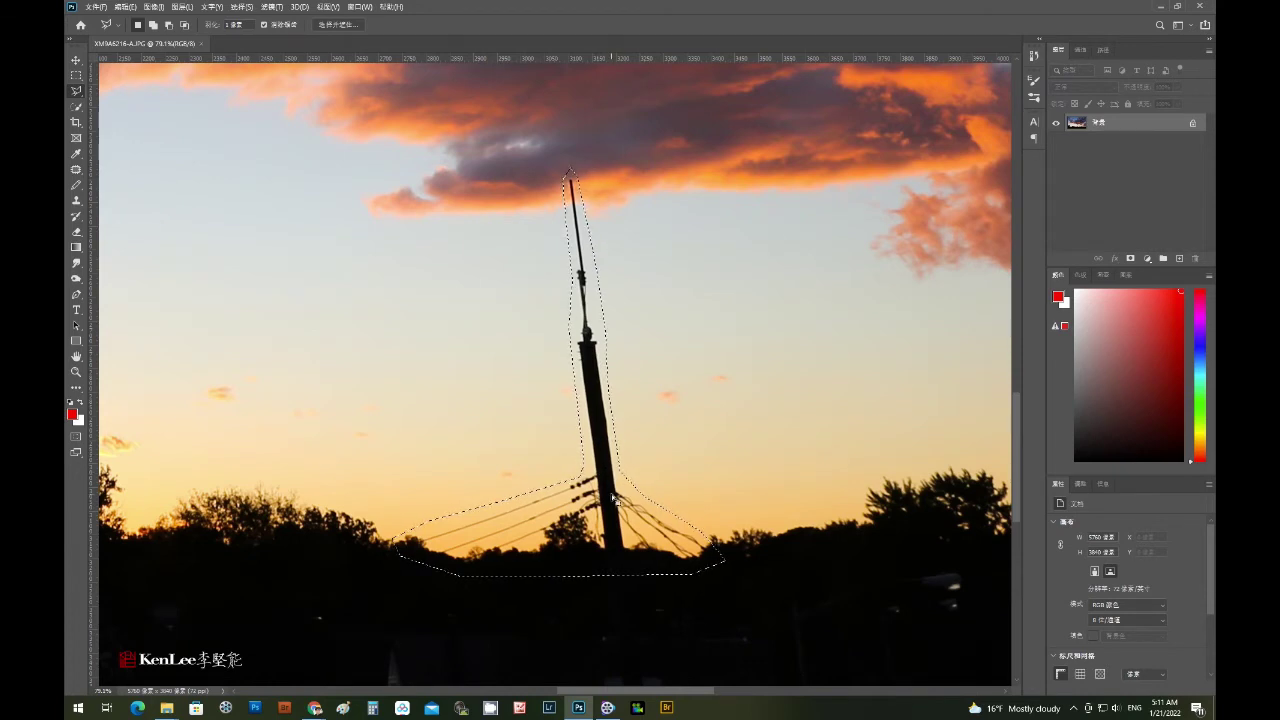
- Content-Aware fill the pole selection and deselect
right_click(613, 497)
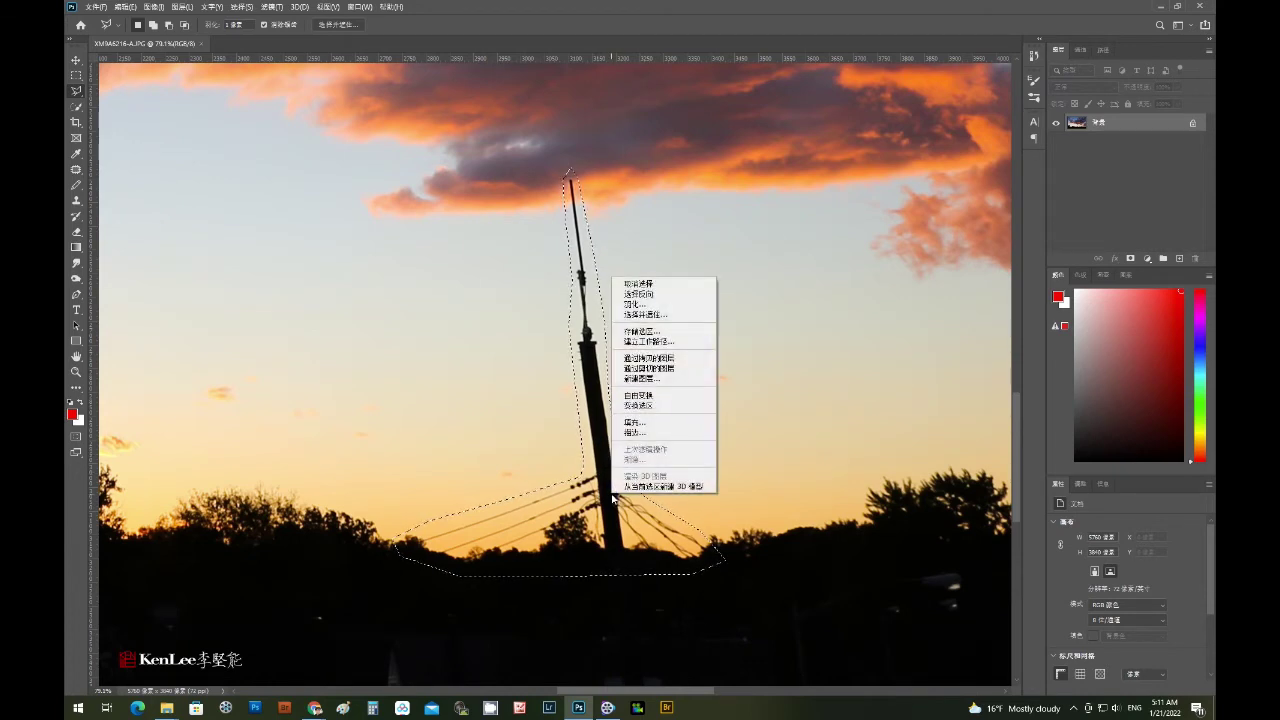
click(651, 430)
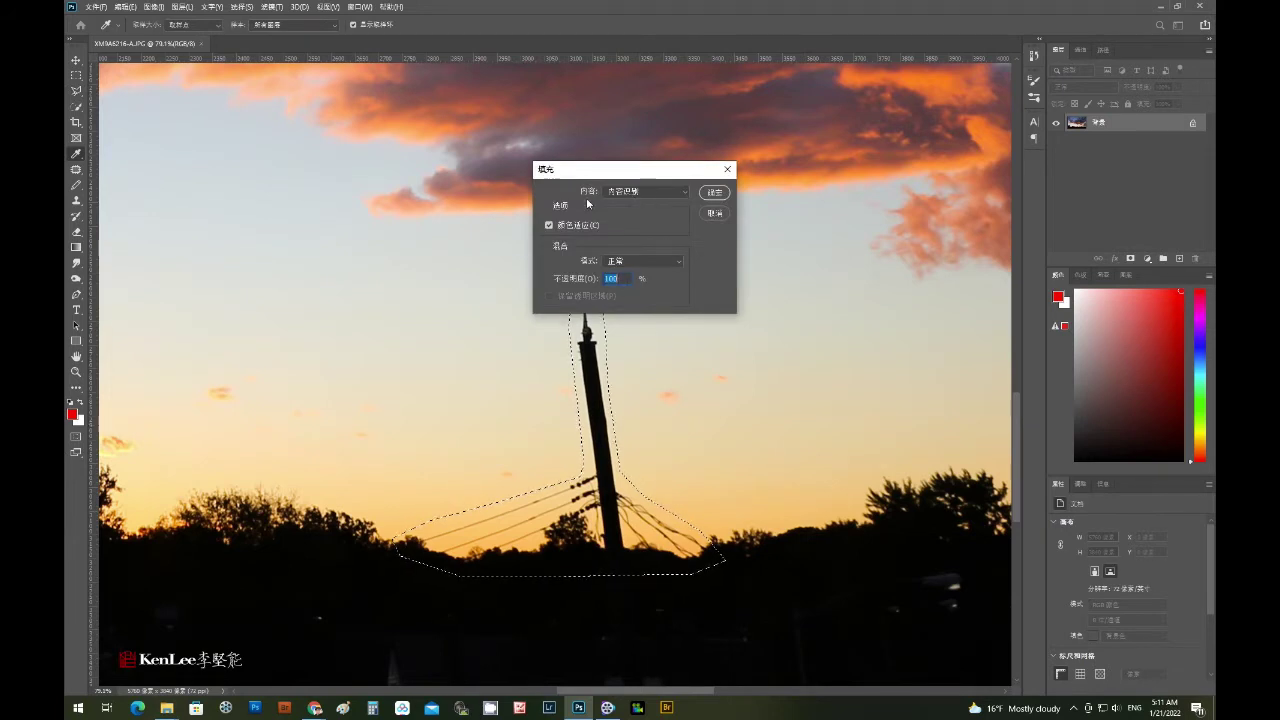
click(716, 192)
key(ctrl+d)
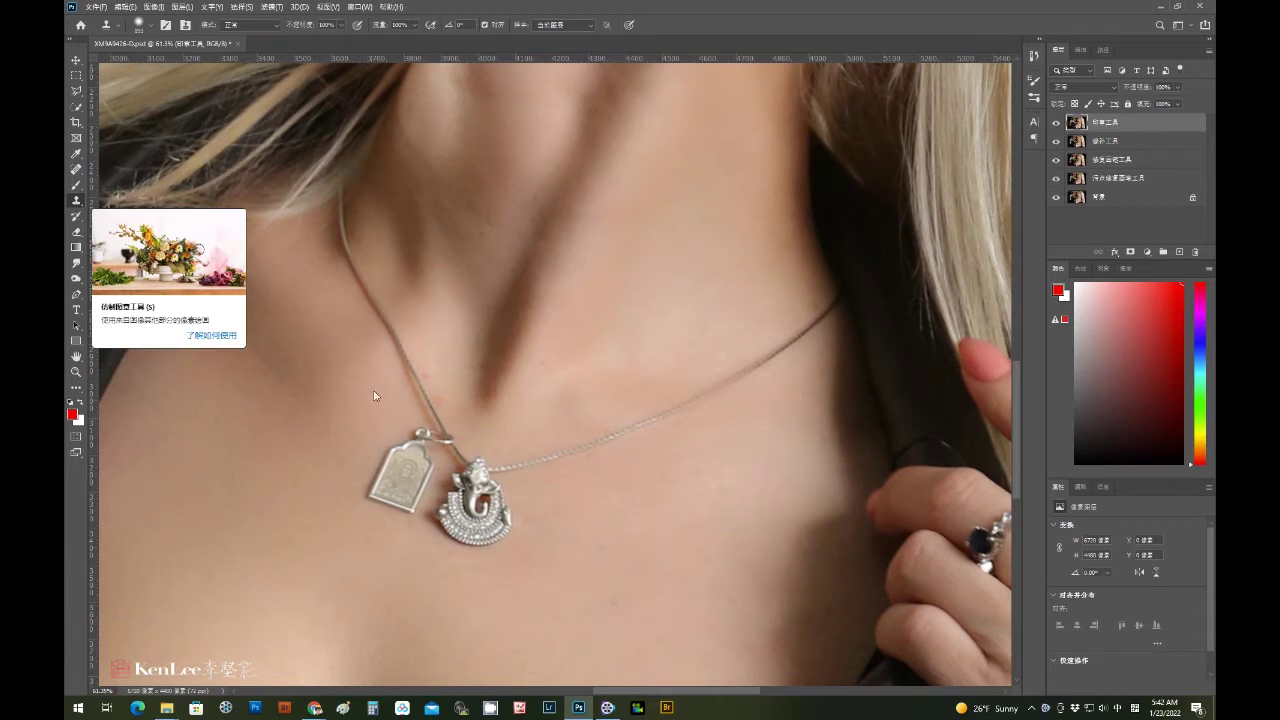
- Clone skin over the tag and triangle pendants and chain, then hide that layer
alt+click(357, 443)
mouse_move(386, 443)
mouse_down()
mouse_move(436, 460)
mouse_move(487, 503)
mouse_up()
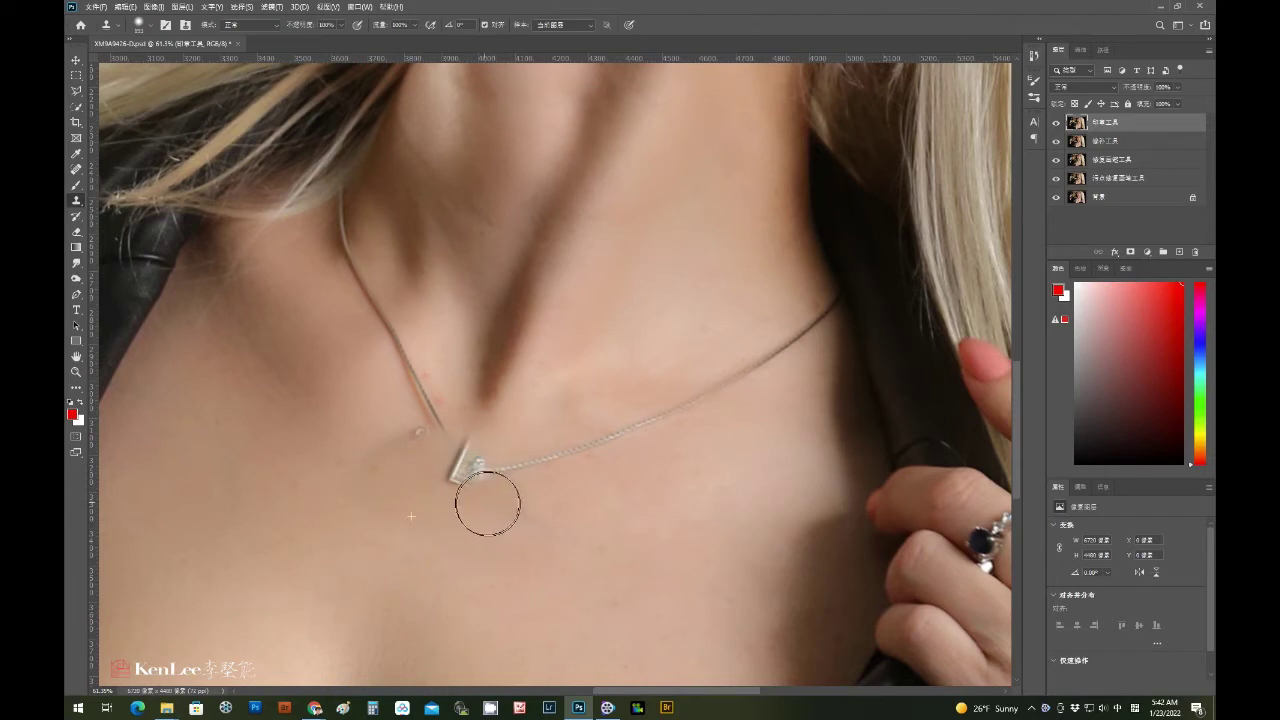
alt+click(429, 443)
mouse_move(470, 480)
mouse_down()
mouse_move(493, 474)
mouse_move(451, 449)
mouse_up()
alt+click(466, 446)
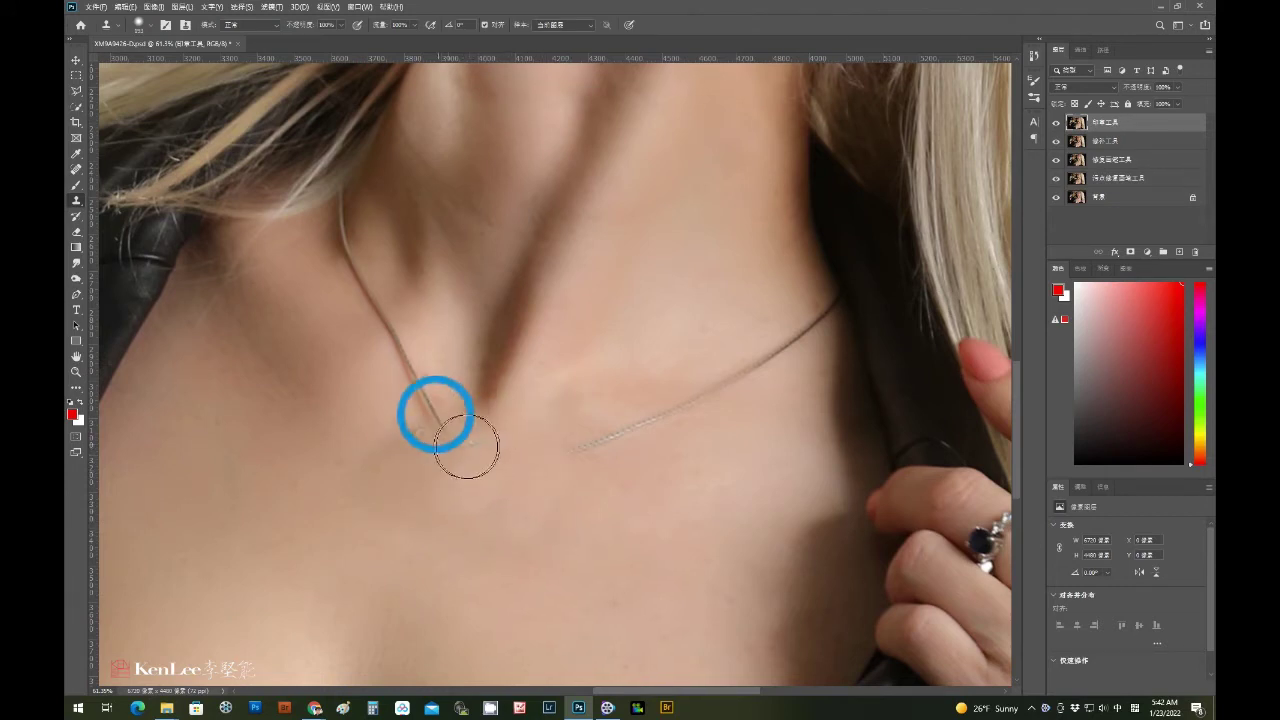
alt+click(395, 440)
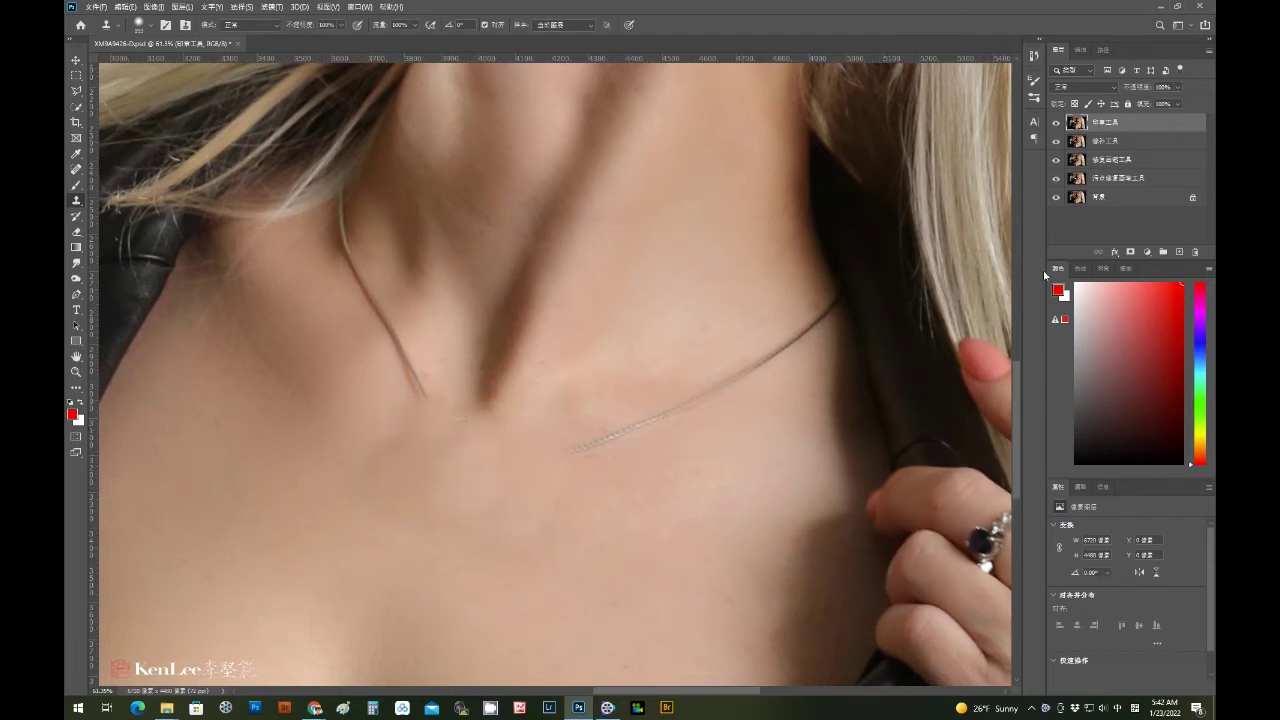
click(1056, 122)
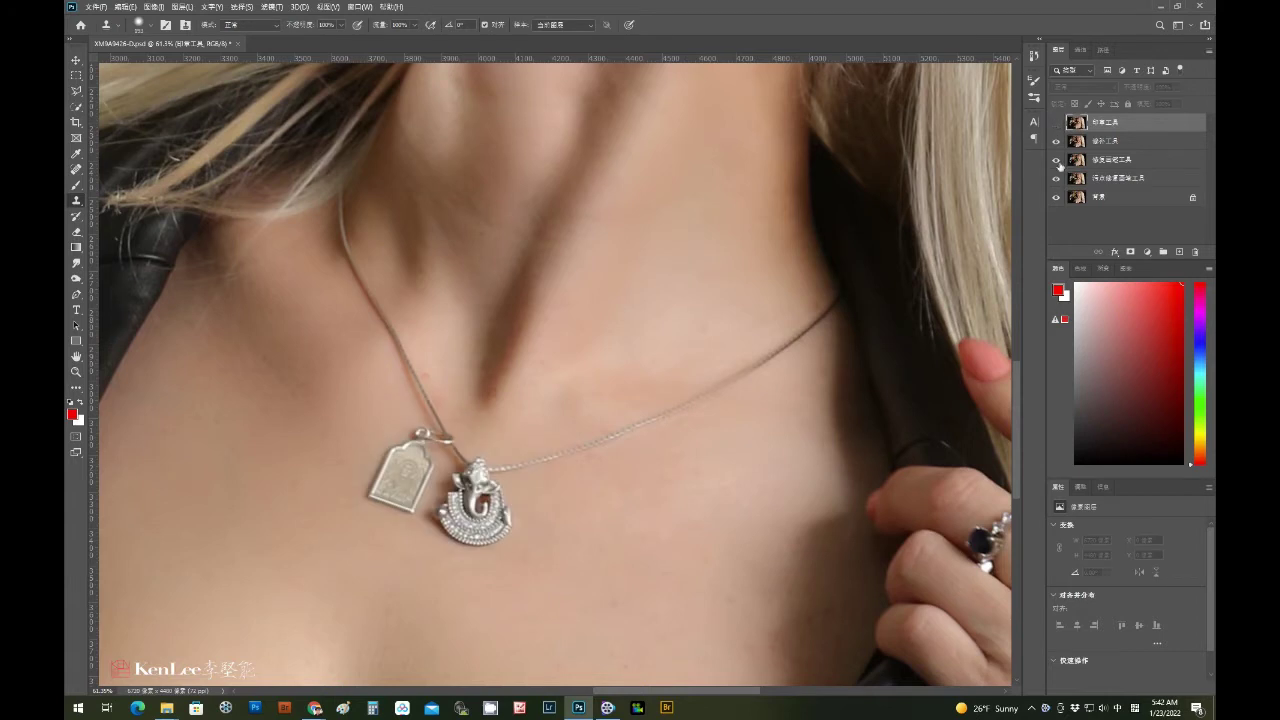
- On the patch layer, patch out the tag pendant and left chain strand, then hide it
click(1105, 141)
right_click(76, 169)
click(124, 192)
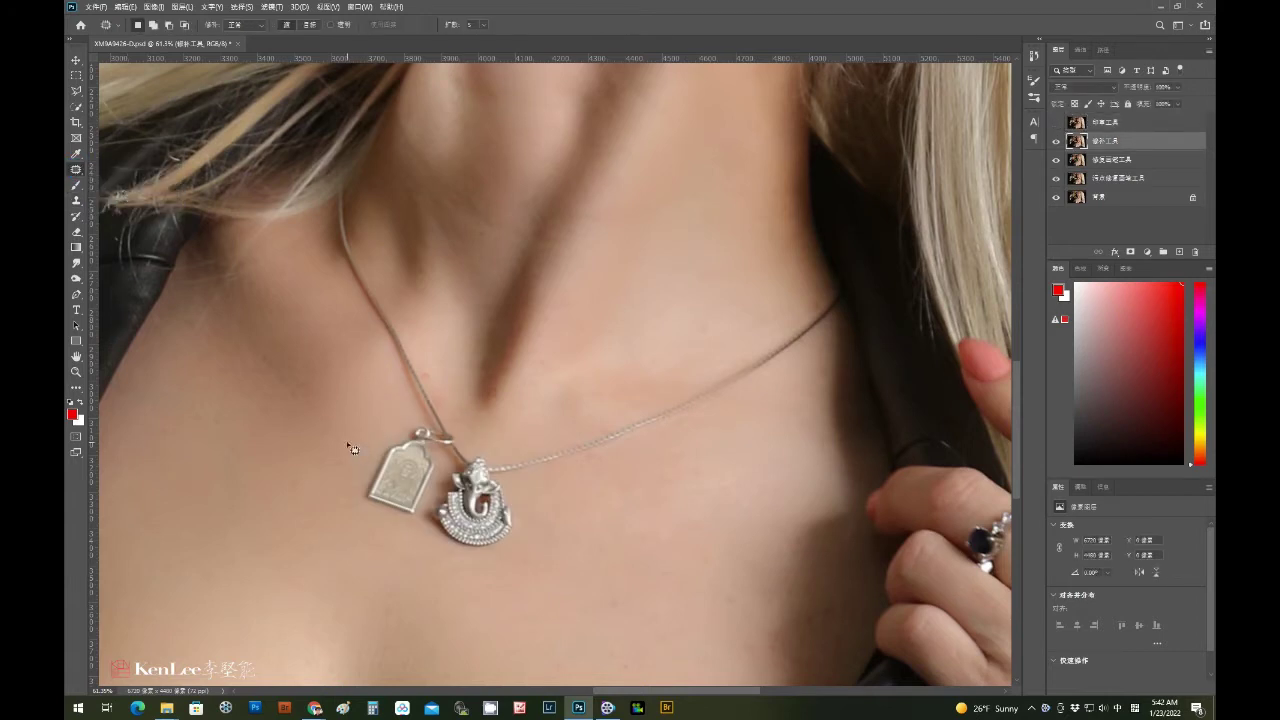
mouse_move(362, 506)
mouse_down()
mouse_move(465, 438)
mouse_move(508, 443)
mouse_move(525, 490)
mouse_move(510, 545)
mouse_move(440, 550)
mouse_move(357, 514)
mouse_move(362, 504)
mouse_move(310, 545)
mouse_move(251, 566)
mouse_up()
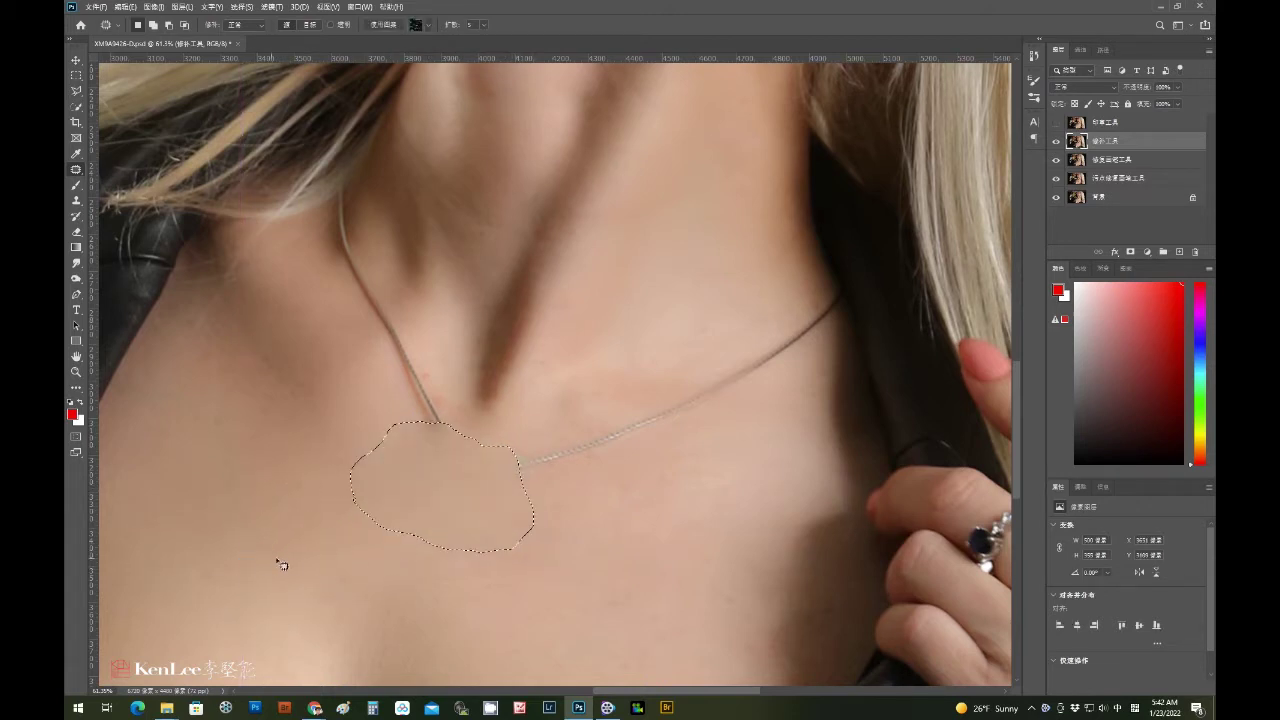
key(ctrl+d)
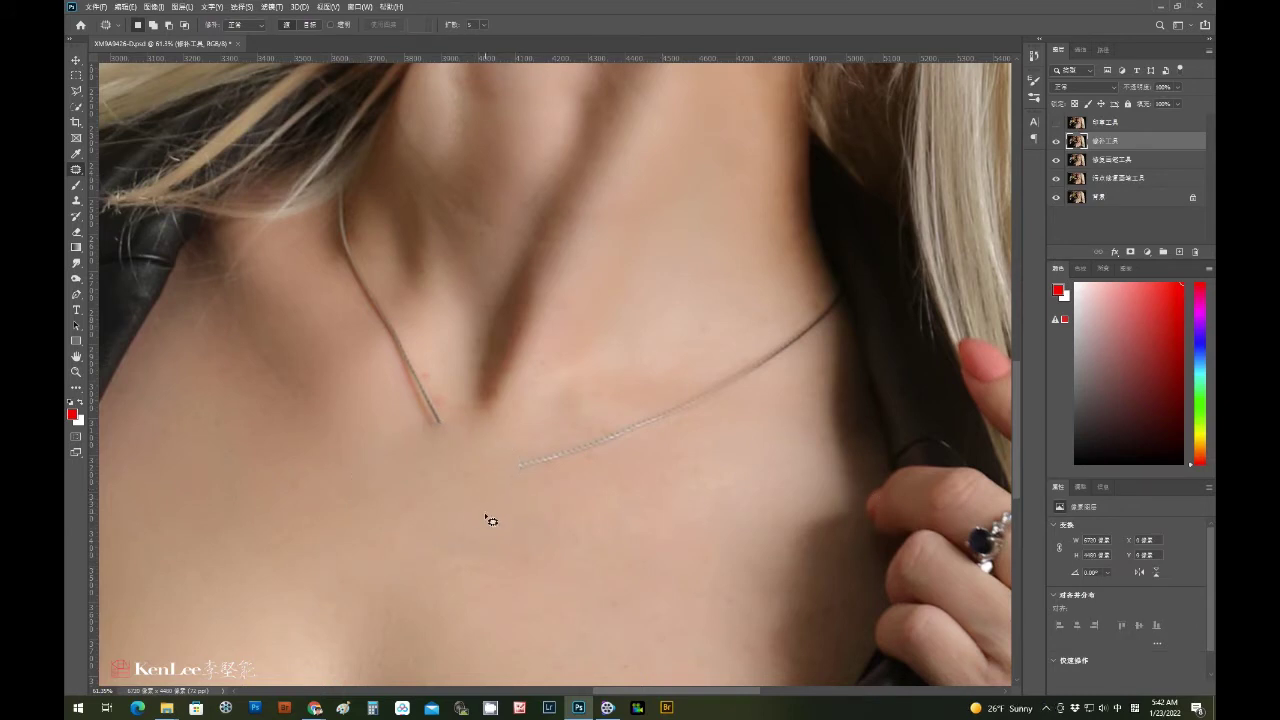
mouse_move(437, 453)
mouse_down()
mouse_move(412, 360)
mouse_move(449, 420)
mouse_move(443, 434)
mouse_up()
drag(408, 377, 362, 422)
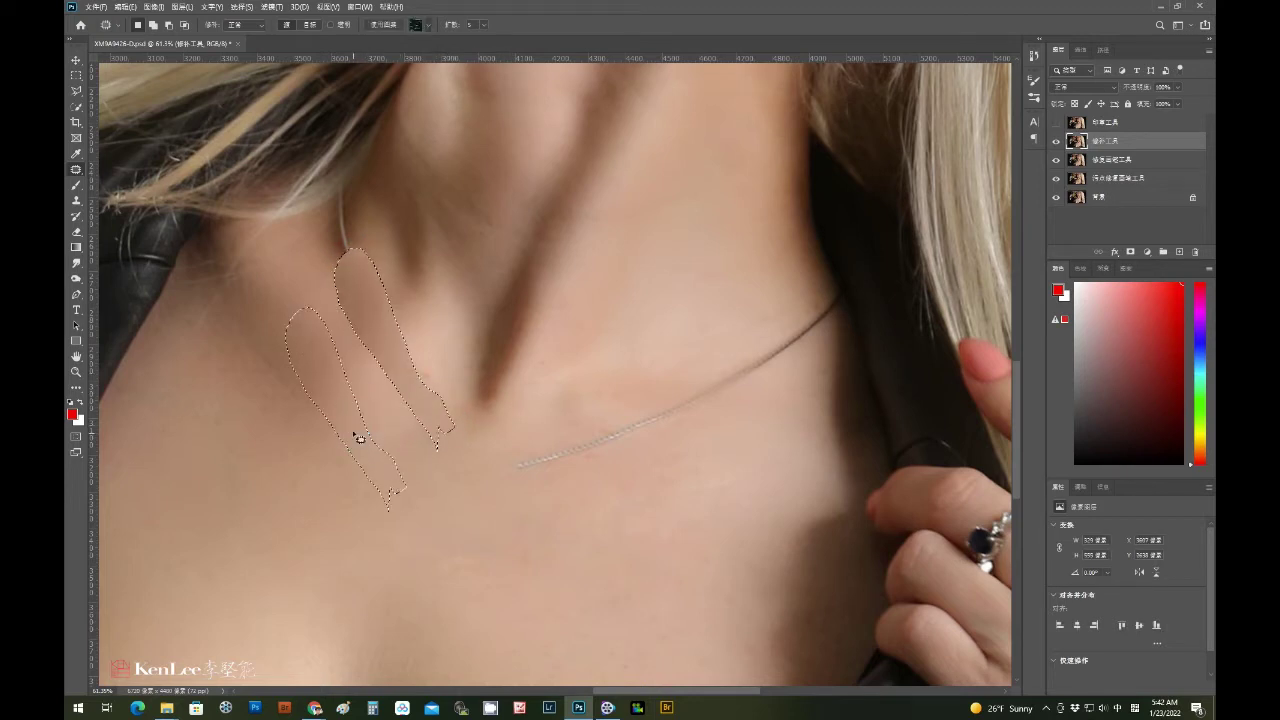
key(ctrl+d)
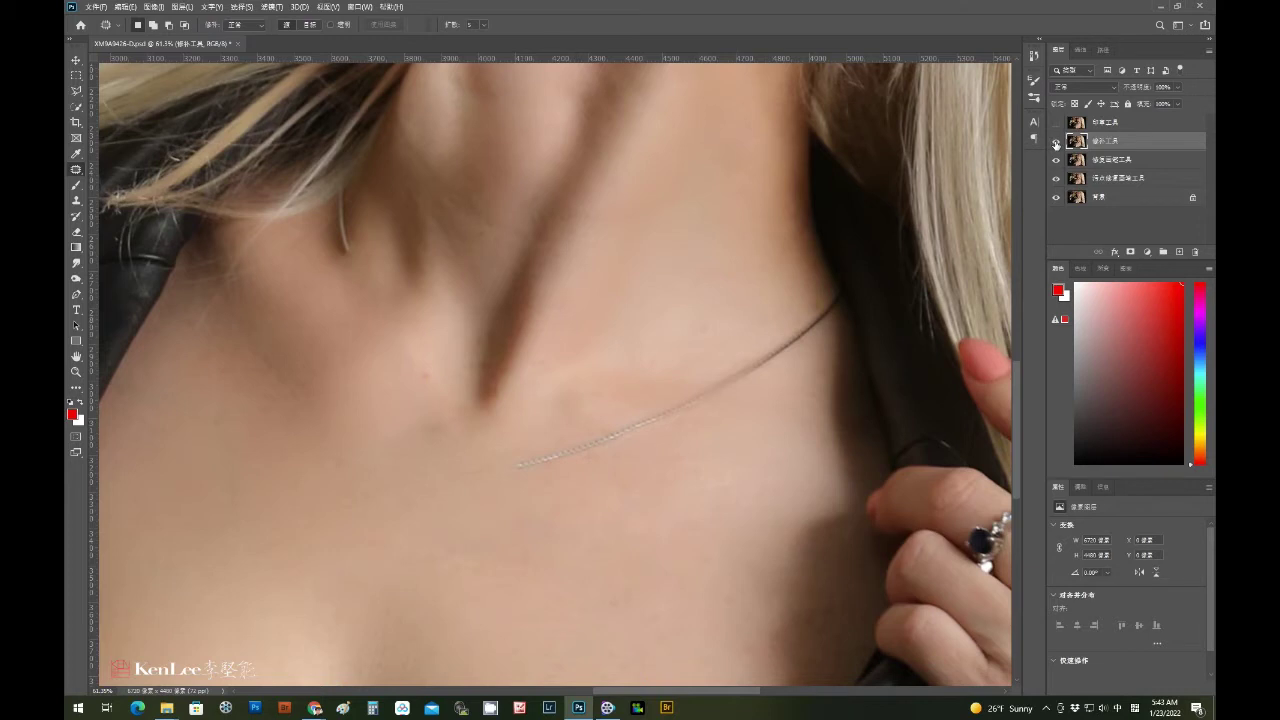
click(1055, 143)
right_click(76, 169)
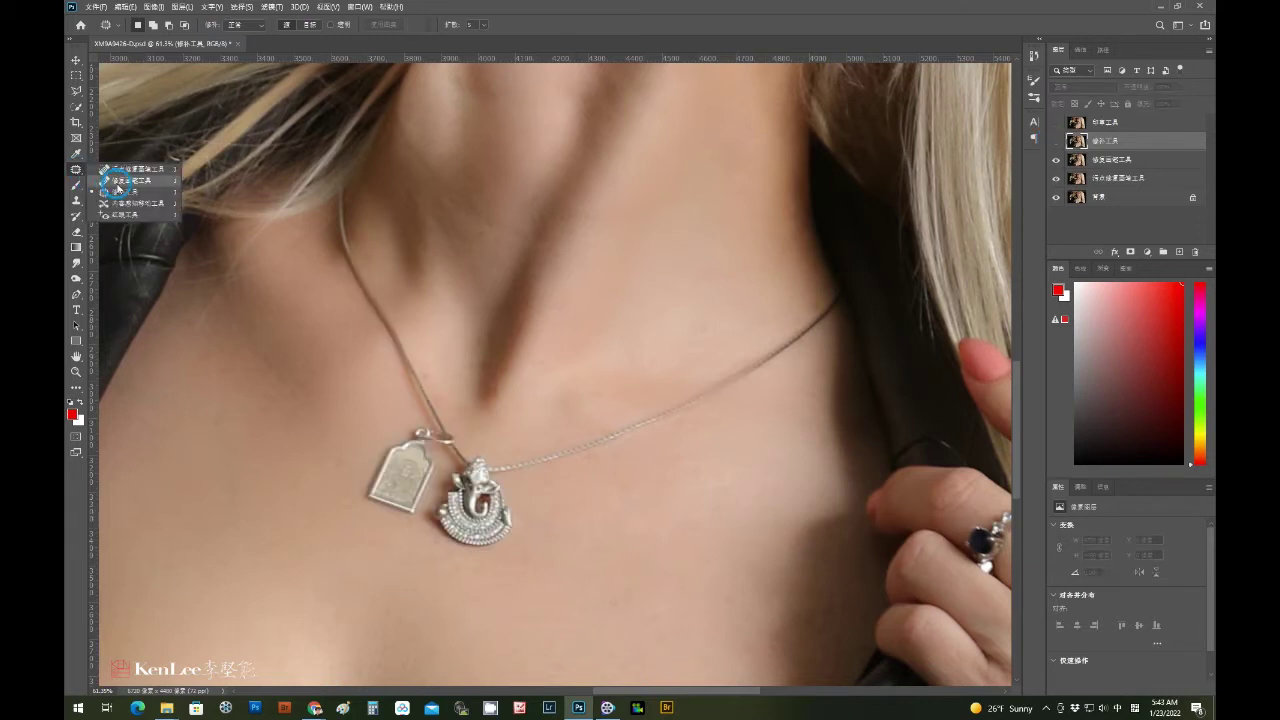
- Partly heal the pendant on the healing-brush layer, hide it, and select the spot-healing layer
click(114, 183)
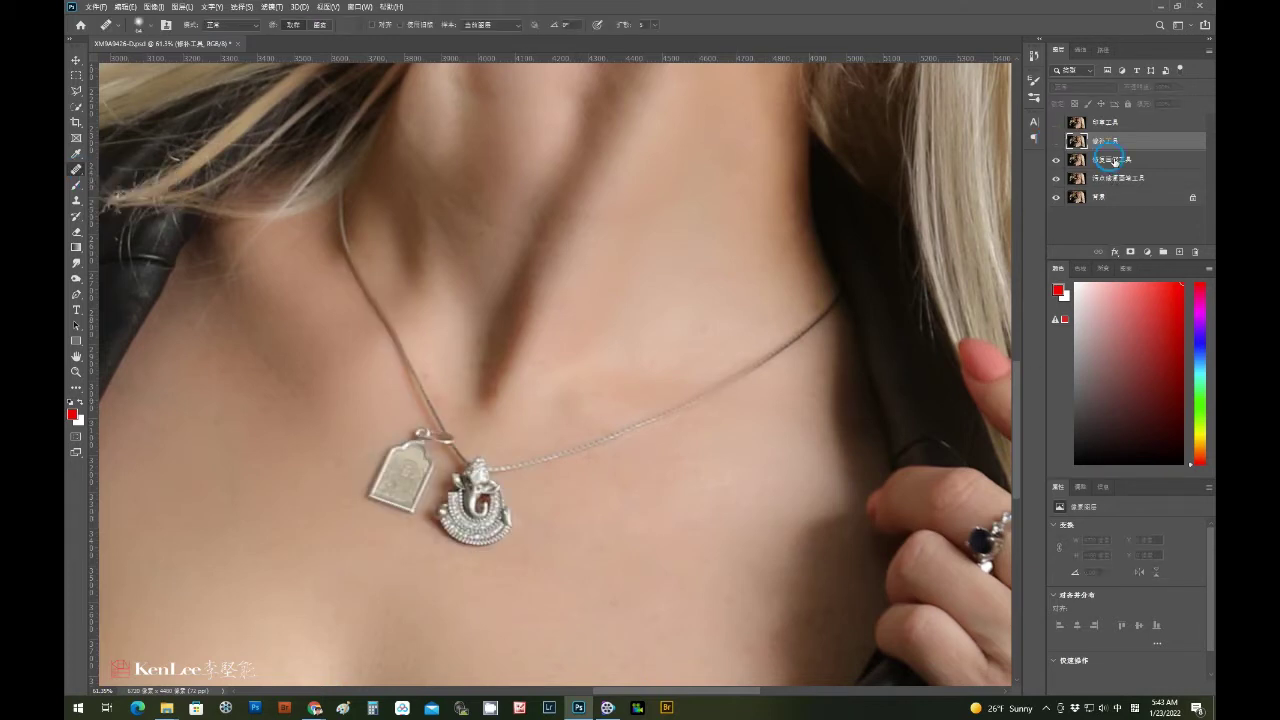
click(1113, 161)
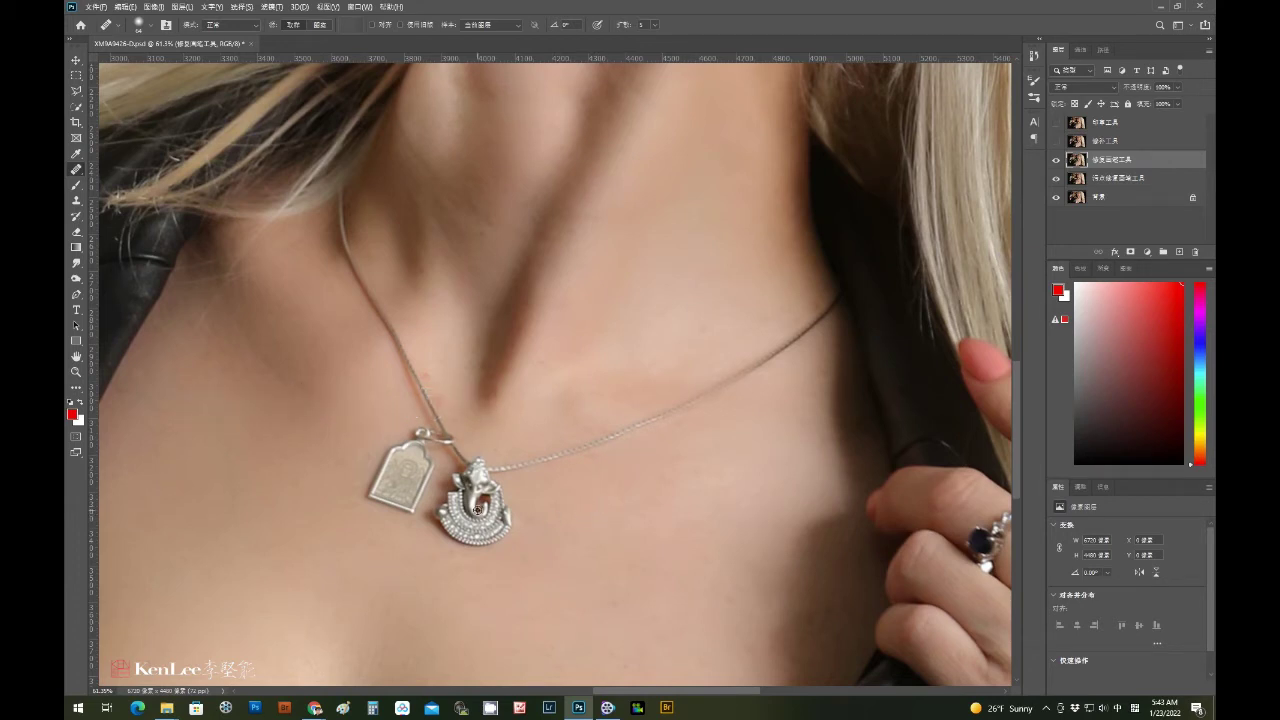
mouse_move(478, 498)
mouse_down()
mouse_move(487, 530)
mouse_move(508, 503)
mouse_move(486, 474)
mouse_up()
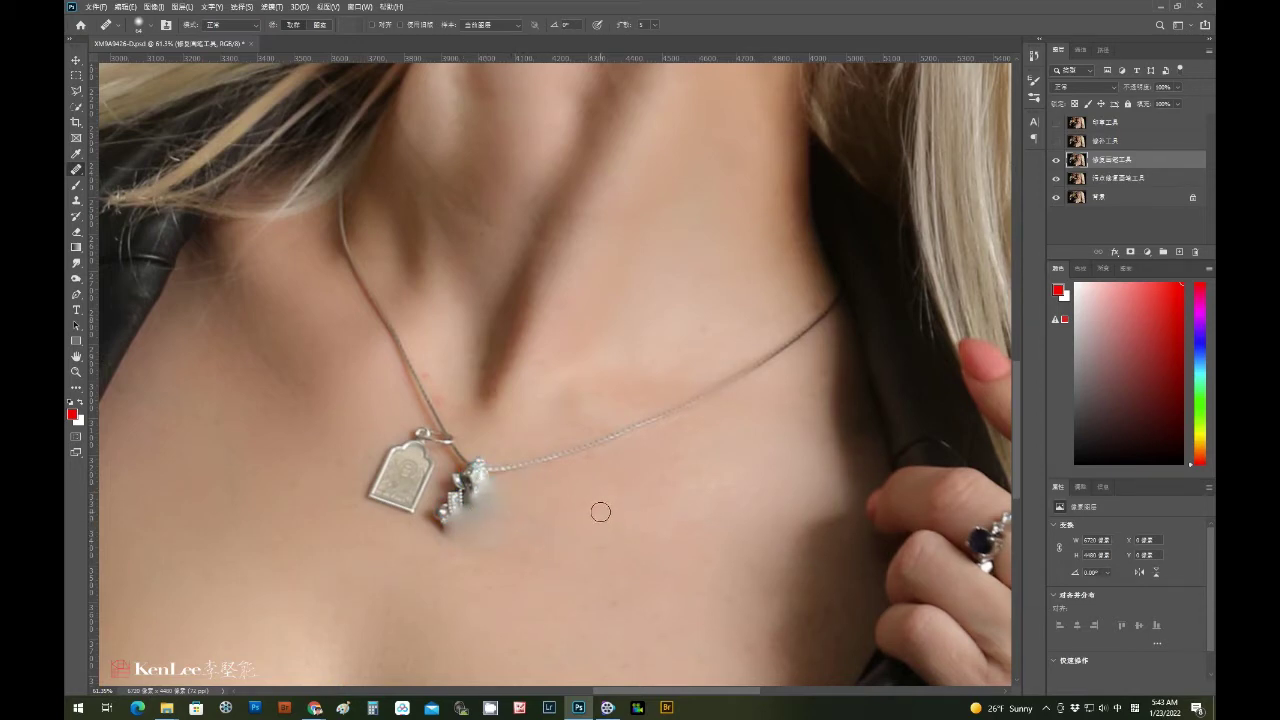
click(1054, 162)
click(1115, 178)
right_click(76, 169)
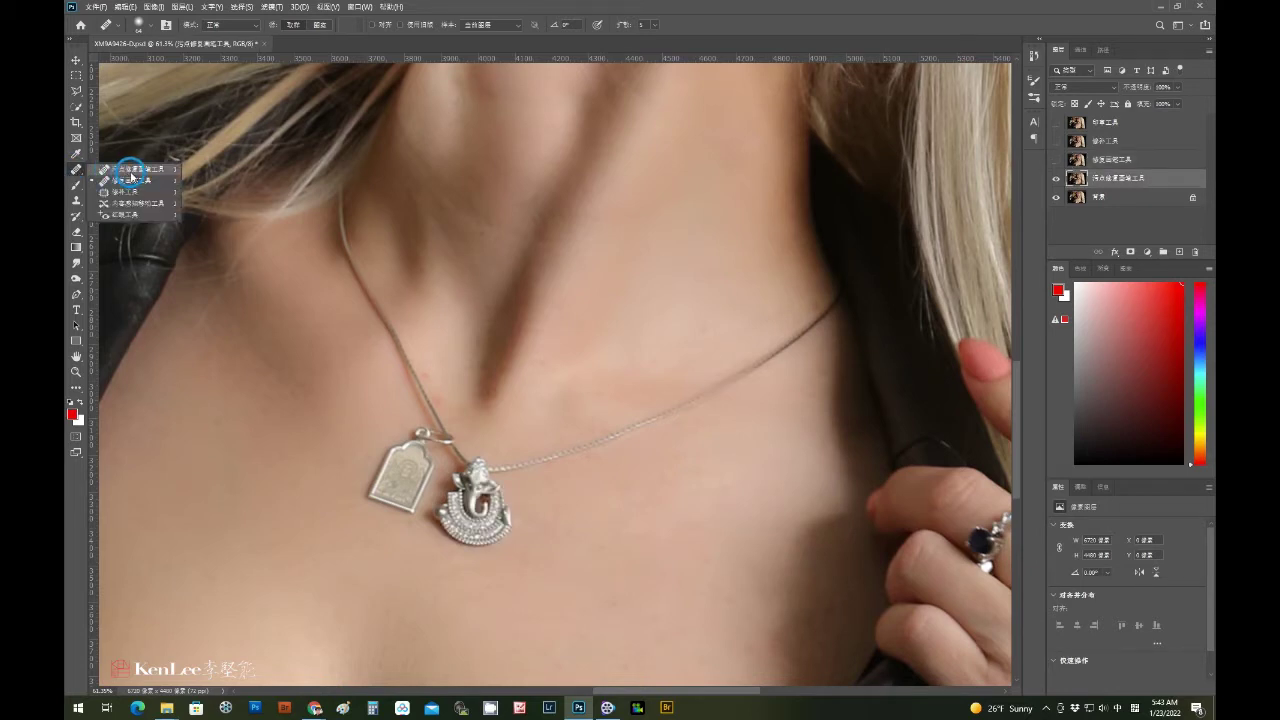
- Spot-heal away both pendants, the left chain strand and leftover neck marks
click(130, 170)
mouse_move(395, 485)
mouse_down()
mouse_move(421, 423)
mouse_move(371, 457)
mouse_move(366, 486)
mouse_move(440, 451)
mouse_move(446, 434)
mouse_move(451, 457)
mouse_move(394, 508)
mouse_move(449, 503)
mouse_move(500, 457)
mouse_move(494, 509)
mouse_move(477, 523)
mouse_move(494, 494)
mouse_move(437, 457)
mouse_move(414, 414)
mouse_move(420, 425)
mouse_up()
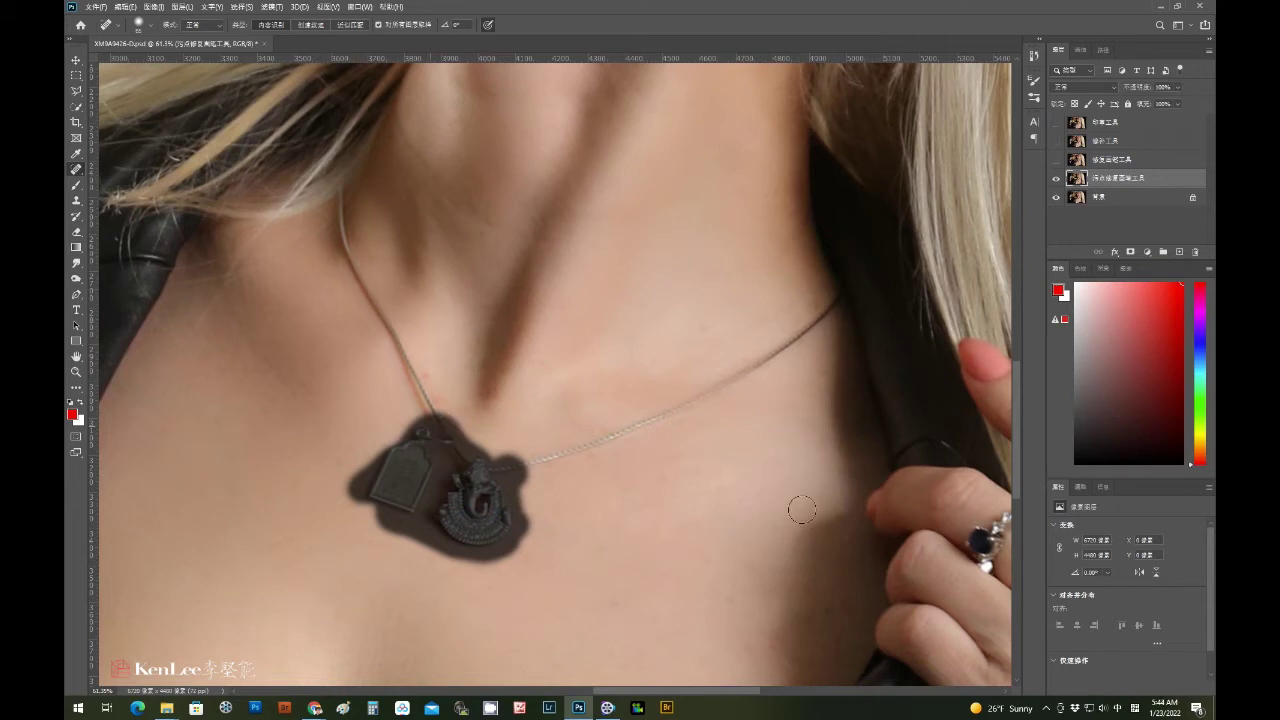
mouse_move(392, 448)
mouse_down()
mouse_move(391, 423)
mouse_move(377, 449)
mouse_move(391, 486)
mouse_move(512, 495)
mouse_up()
mouse_move(430, 437)
mouse_down()
mouse_move(409, 366)
mouse_move(329, 246)
mouse_move(324, 188)
mouse_up()
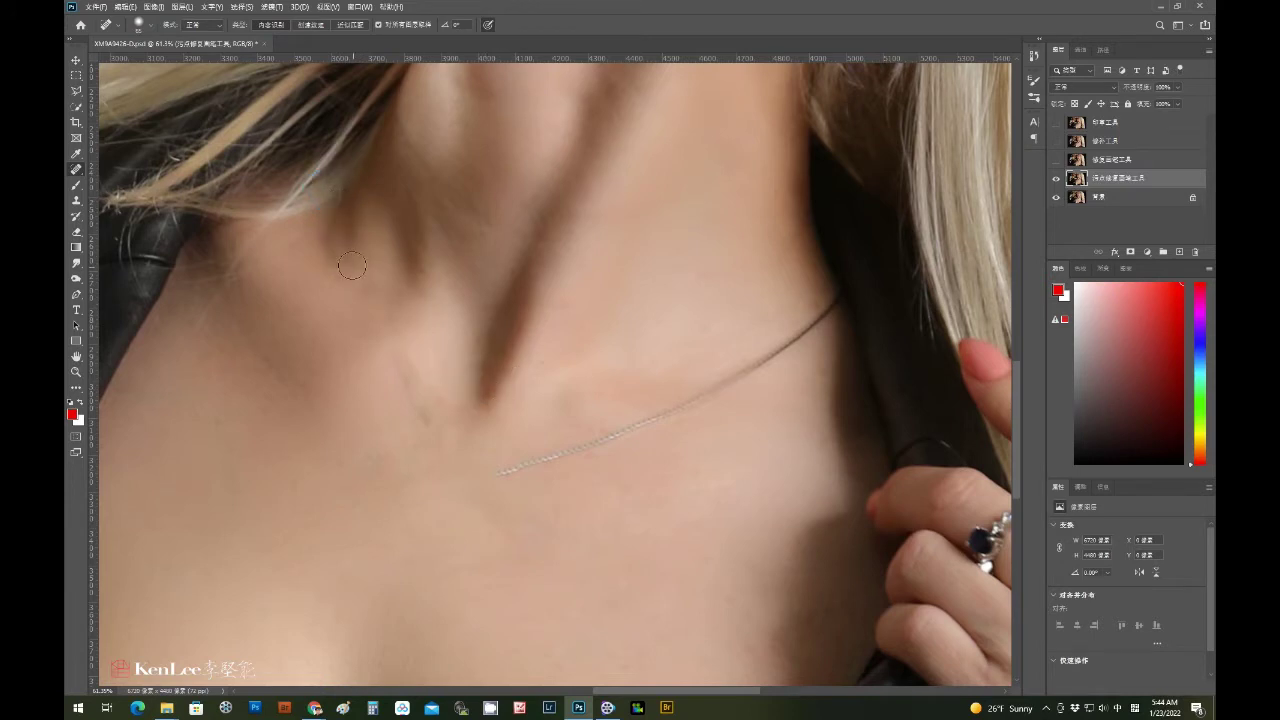
mouse_move(320, 223)
mouse_down()
mouse_move(338, 266)
mouse_move(342, 250)
mouse_up()
drag(399, 371, 420, 430)
click(74, 171)
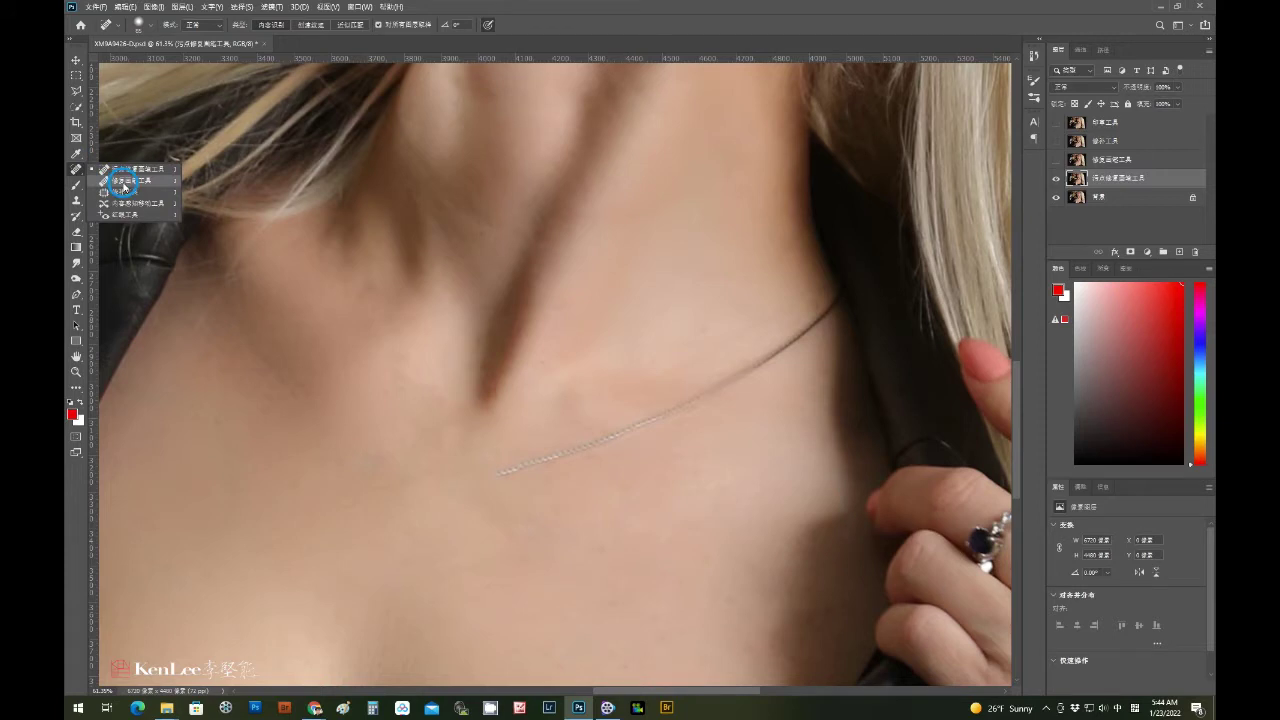
- Blend the blotchy neck skin left by the removed chain strand with the Healing Brush
click(123, 182)
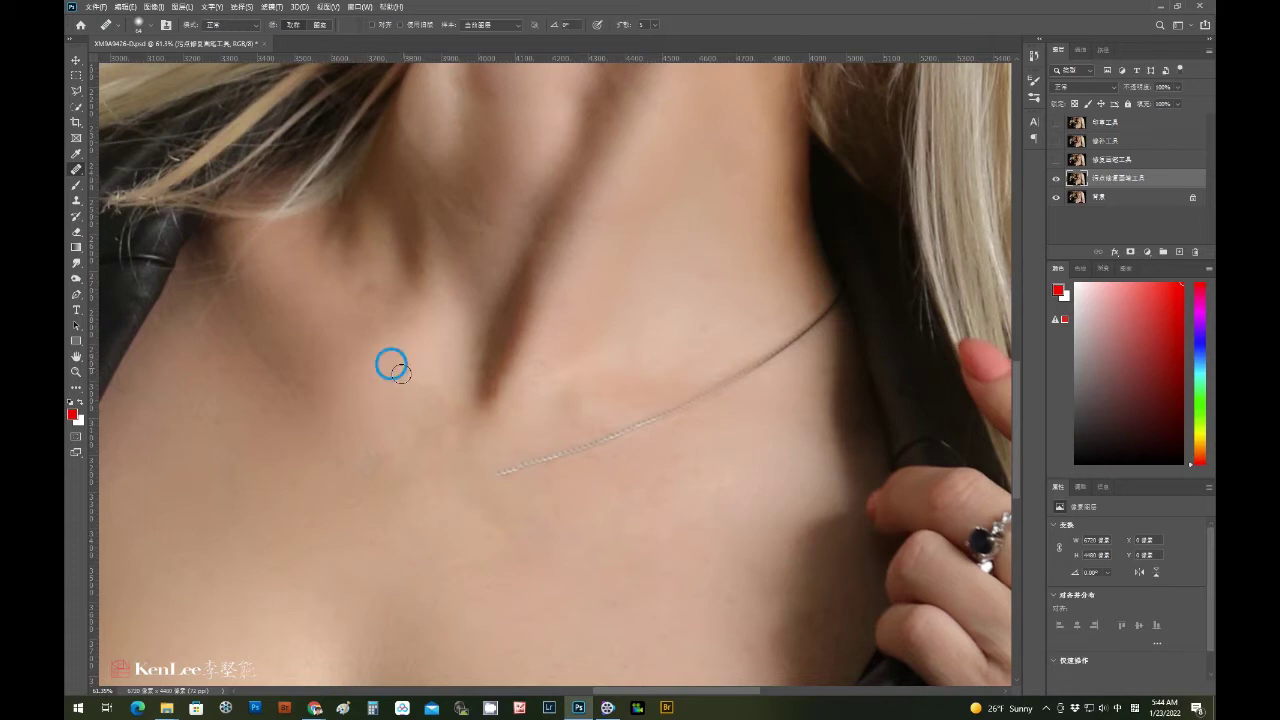
drag(424, 380, 441, 404)
drag(400, 454, 450, 406)
drag(414, 466, 437, 430)
drag(366, 278, 376, 289)
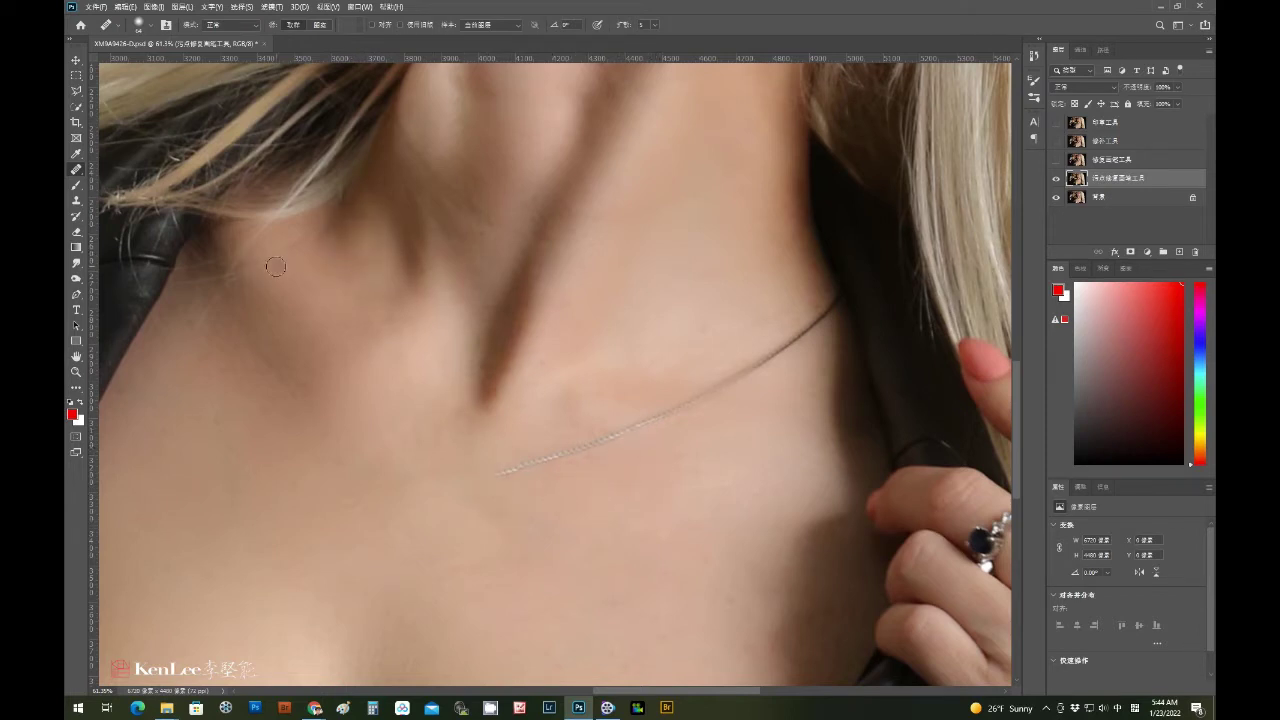
drag(77, 170, 127, 171)
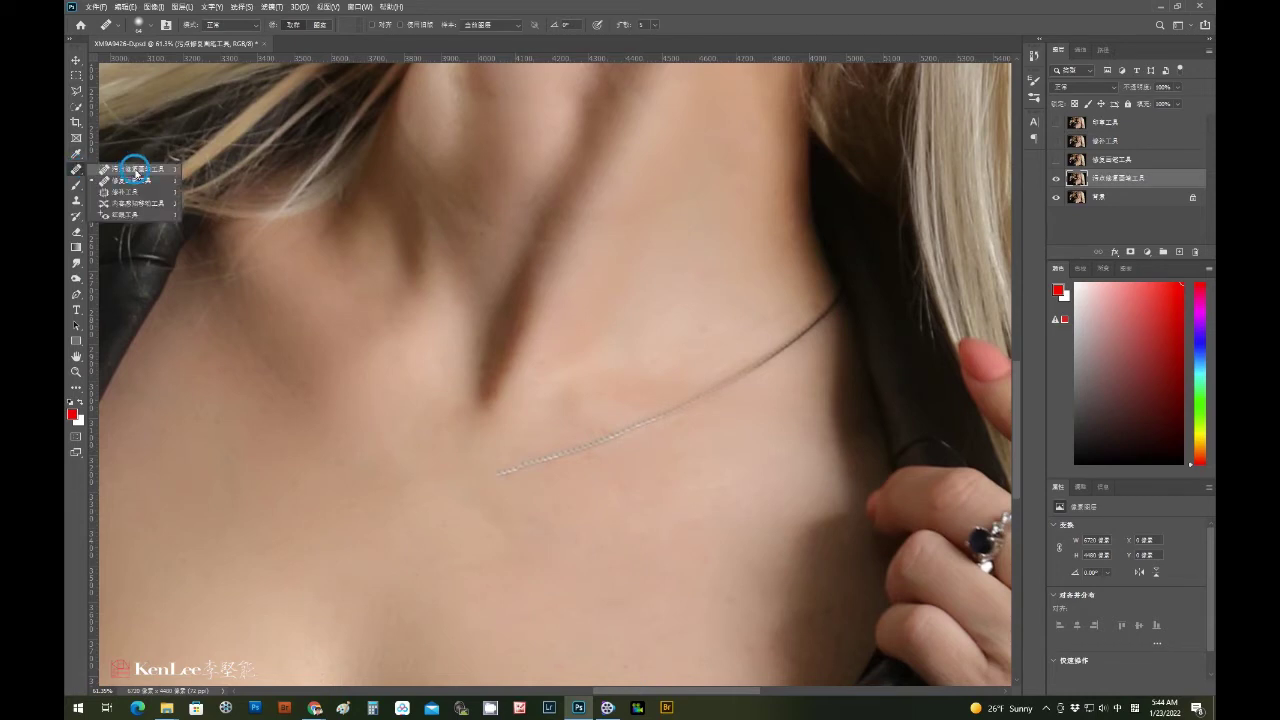
- Spot-heal away the right chain strand and smooth the skin near its end
click(135, 172)
mouse_move(486, 473)
mouse_down()
mouse_move(741, 360)
mouse_move(820, 310)
mouse_up()
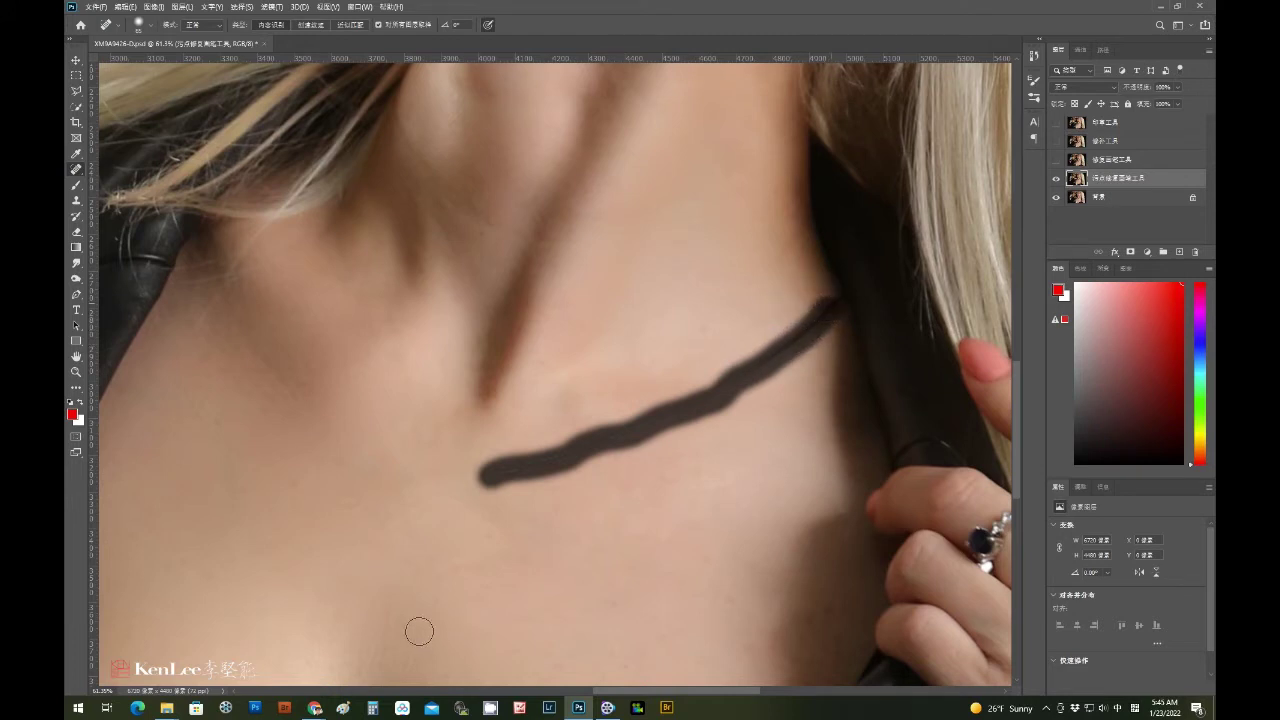
mouse_move(716, 417)
mouse_down()
mouse_move(749, 343)
mouse_move(768, 345)
mouse_up()
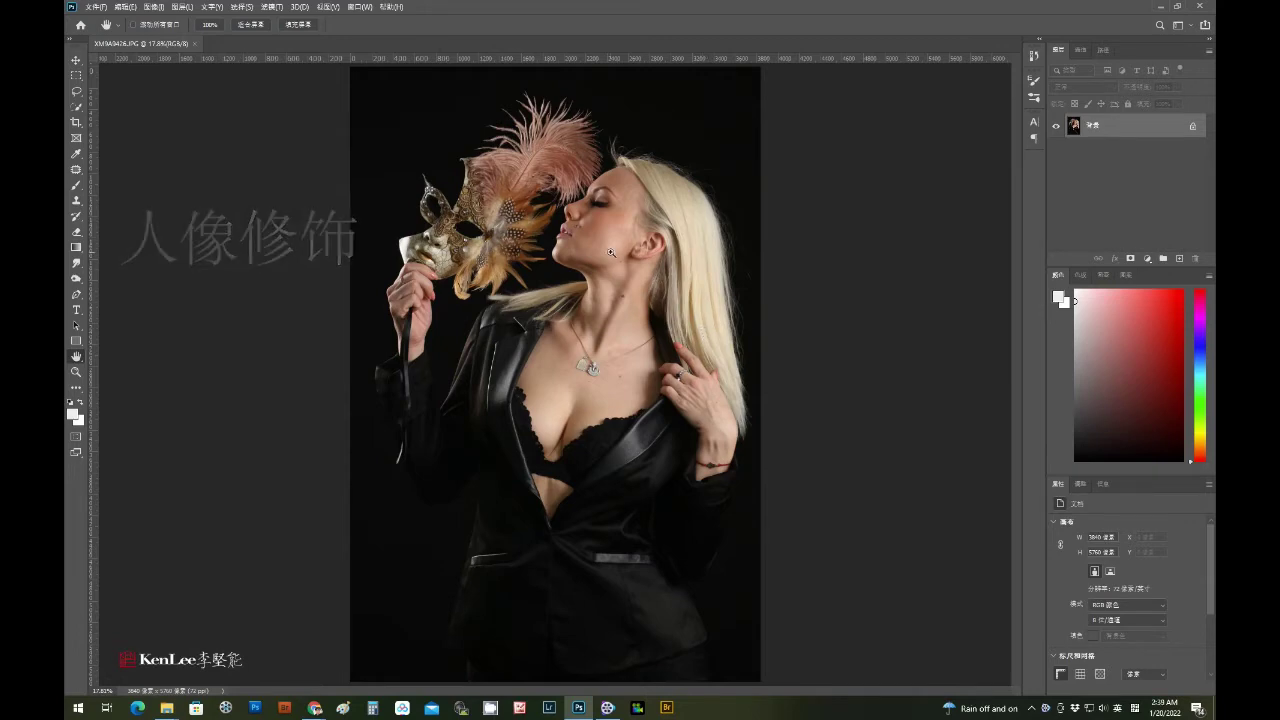
- Run Portraiture 3 with a sampled skin-tone mask to soften the chest and neck
mouse_move(611, 252)
mouse_down()
mouse_move(668, 402)
mouse_move(663, 540)
mouse_move(634, 349)
mouse_up()
drag(664, 540, 668, 294)
drag(660, 620, 659, 425)
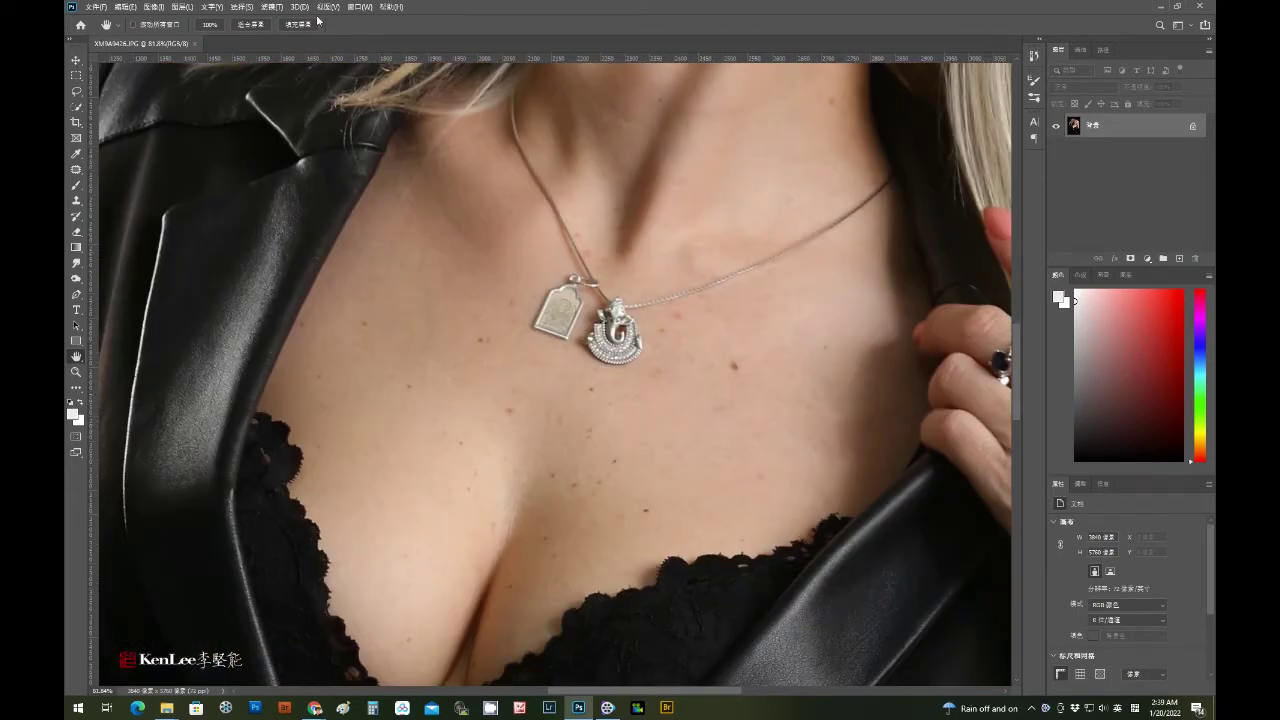
double_click(76, 357)
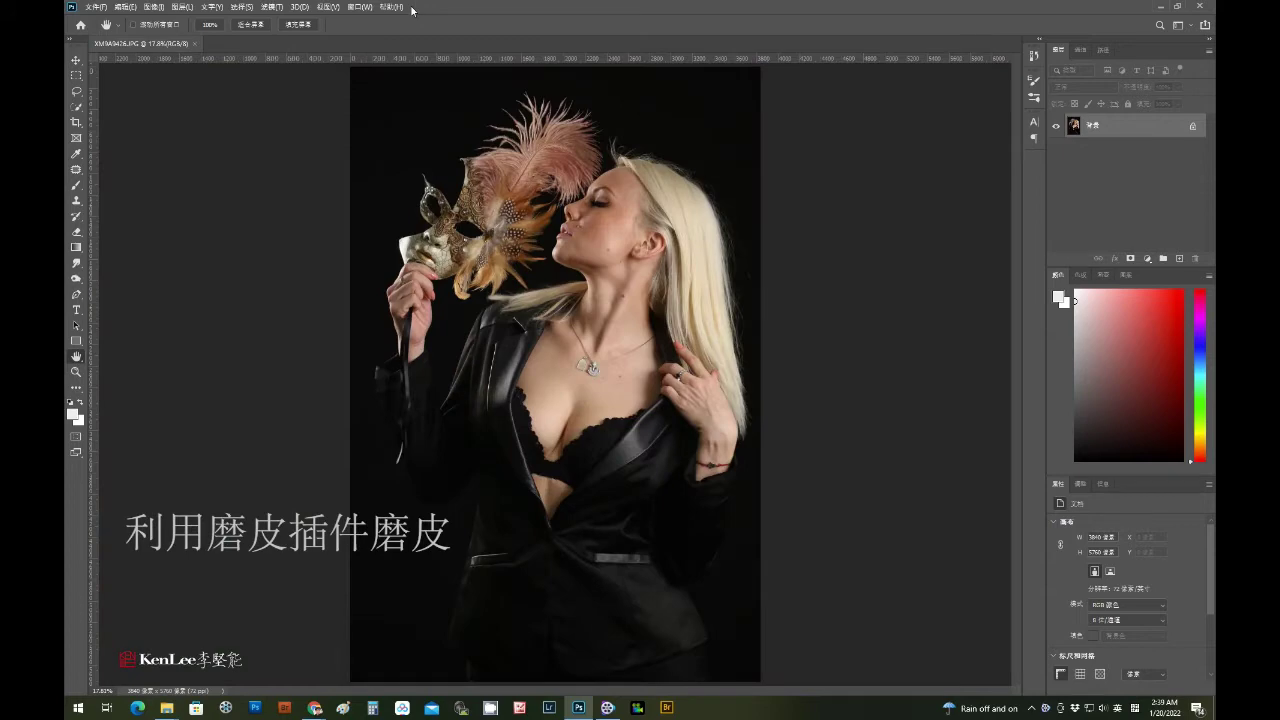
click(268, 7)
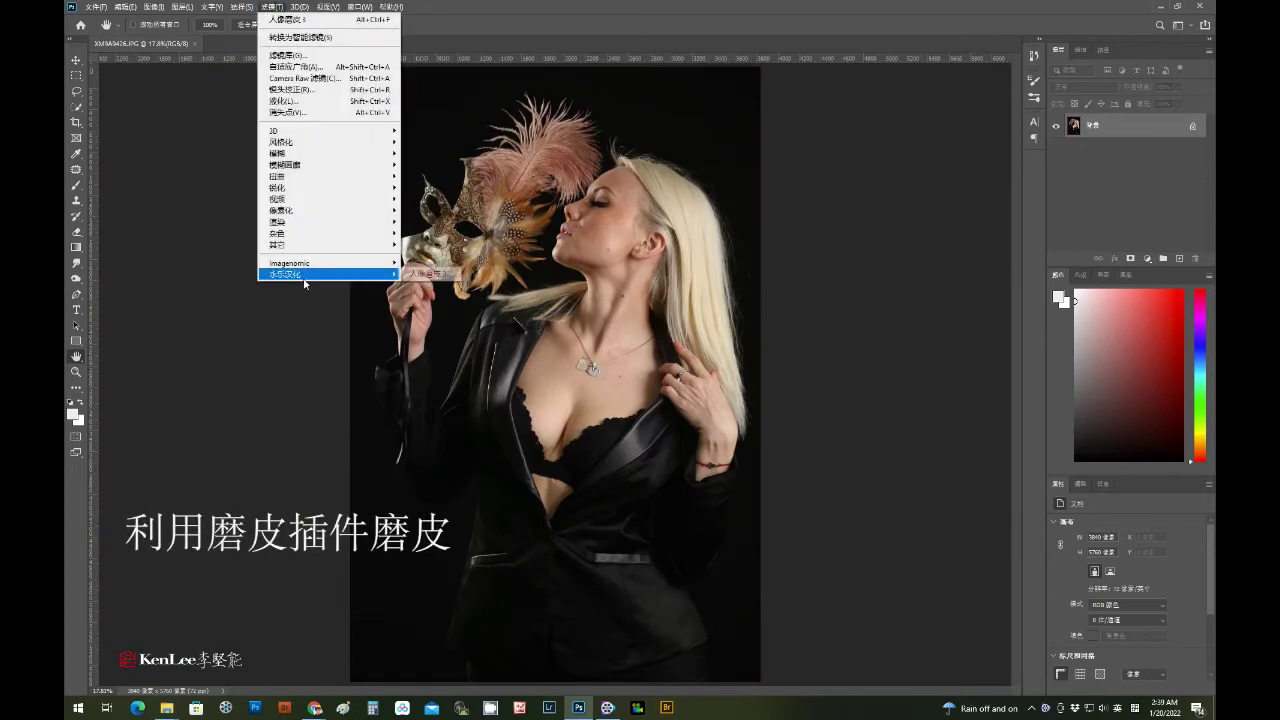
click(425, 274)
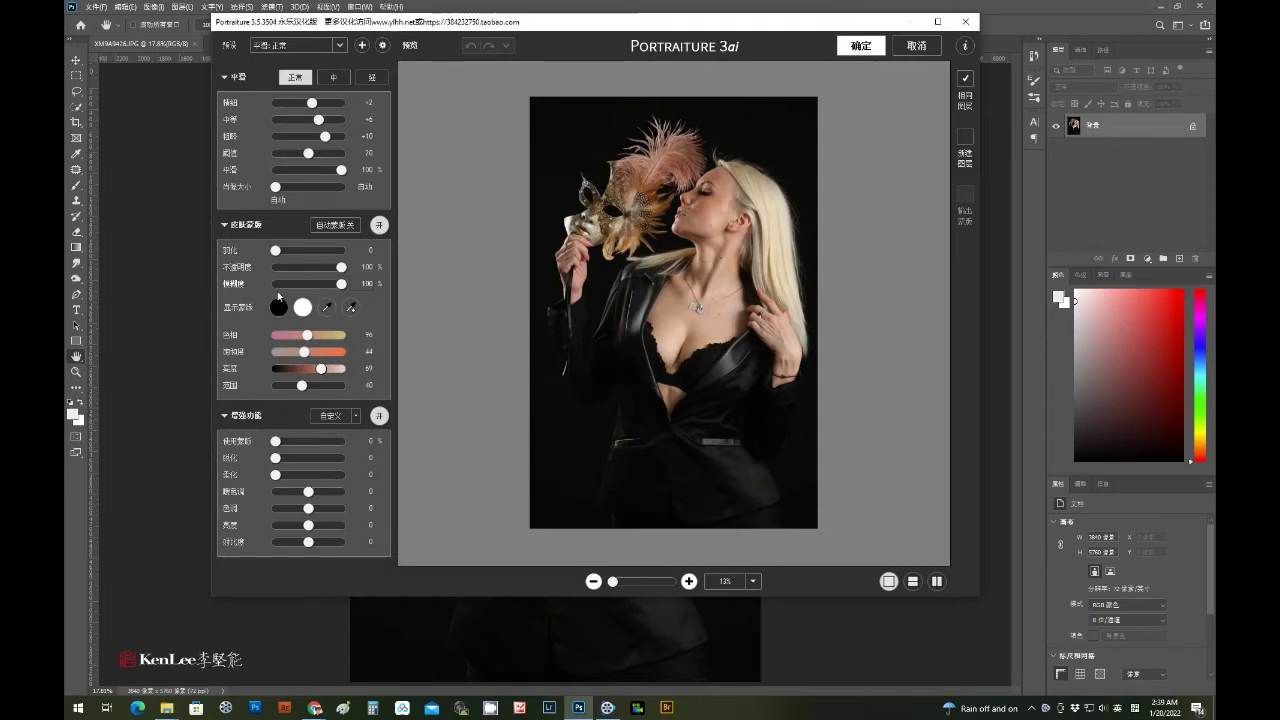
click(326, 307)
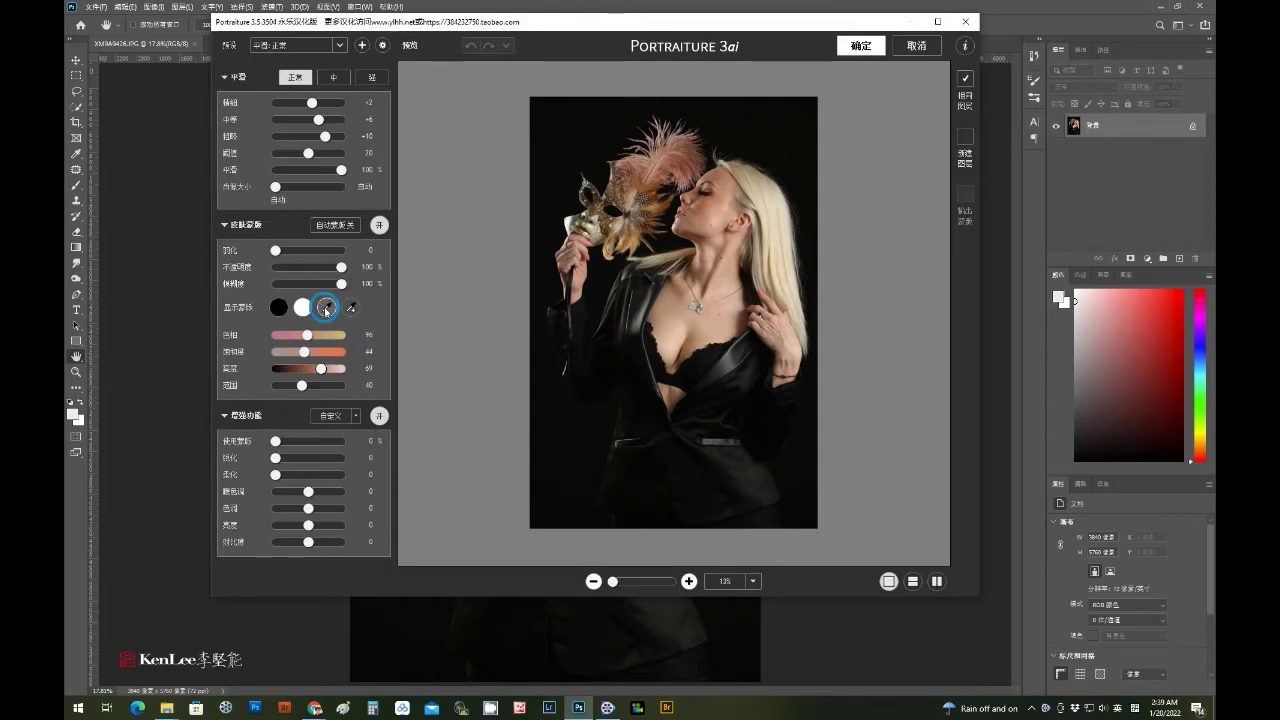
click(703, 216)
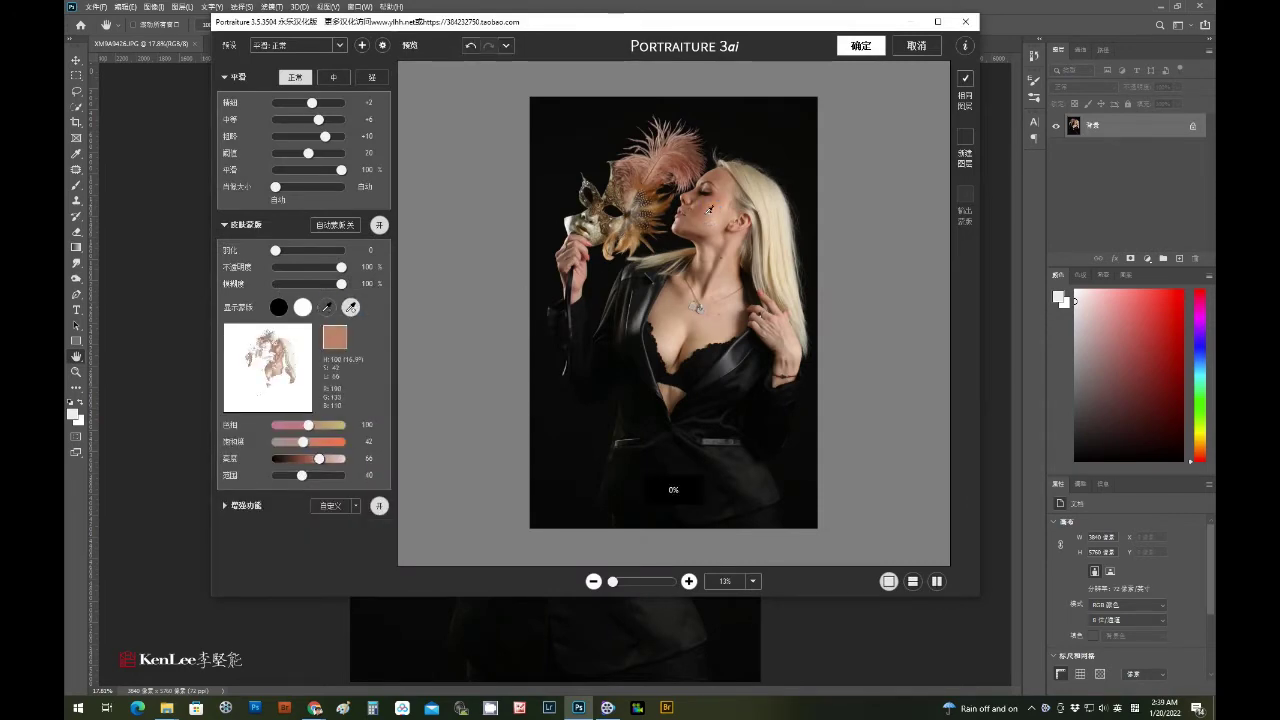
click(860, 46)
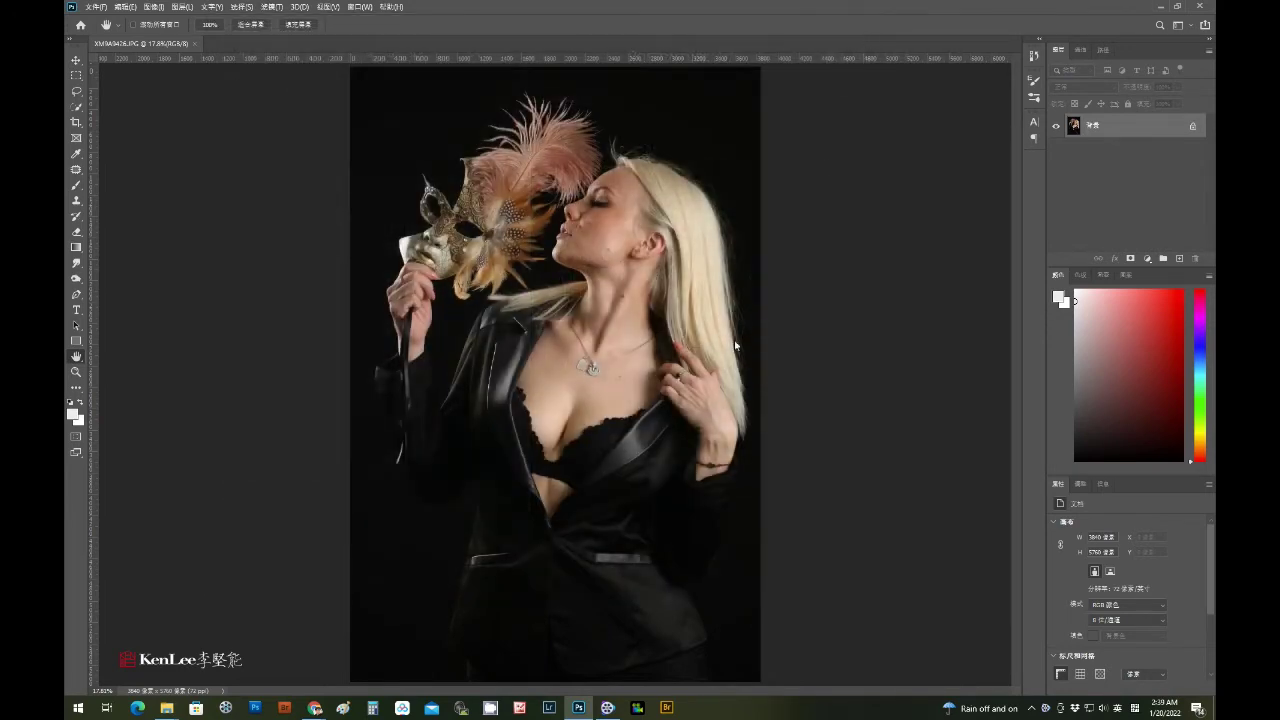
mouse_move(610, 338)
mouse_down()
mouse_move(656, 408)
mouse_move(571, 451)
mouse_up()
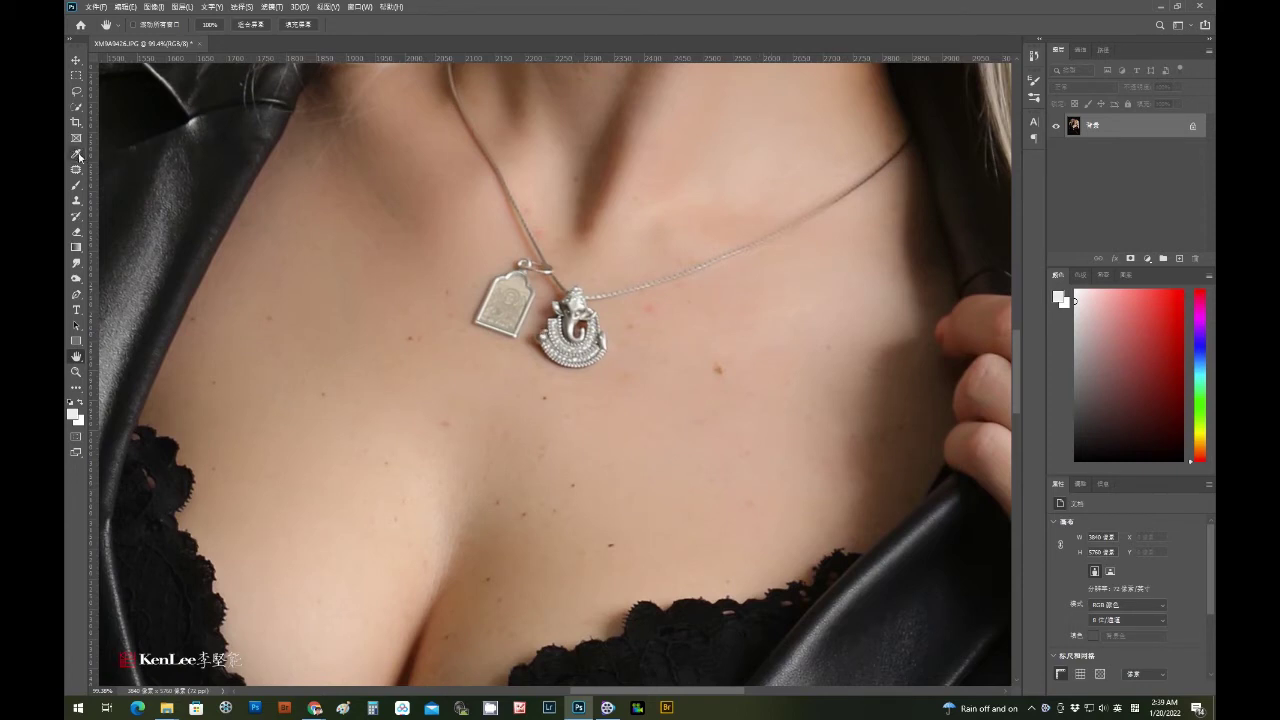
- Set the Spot Healing Brush to about 40 px and heal the spots on the right chest
drag(76, 171, 123, 171)
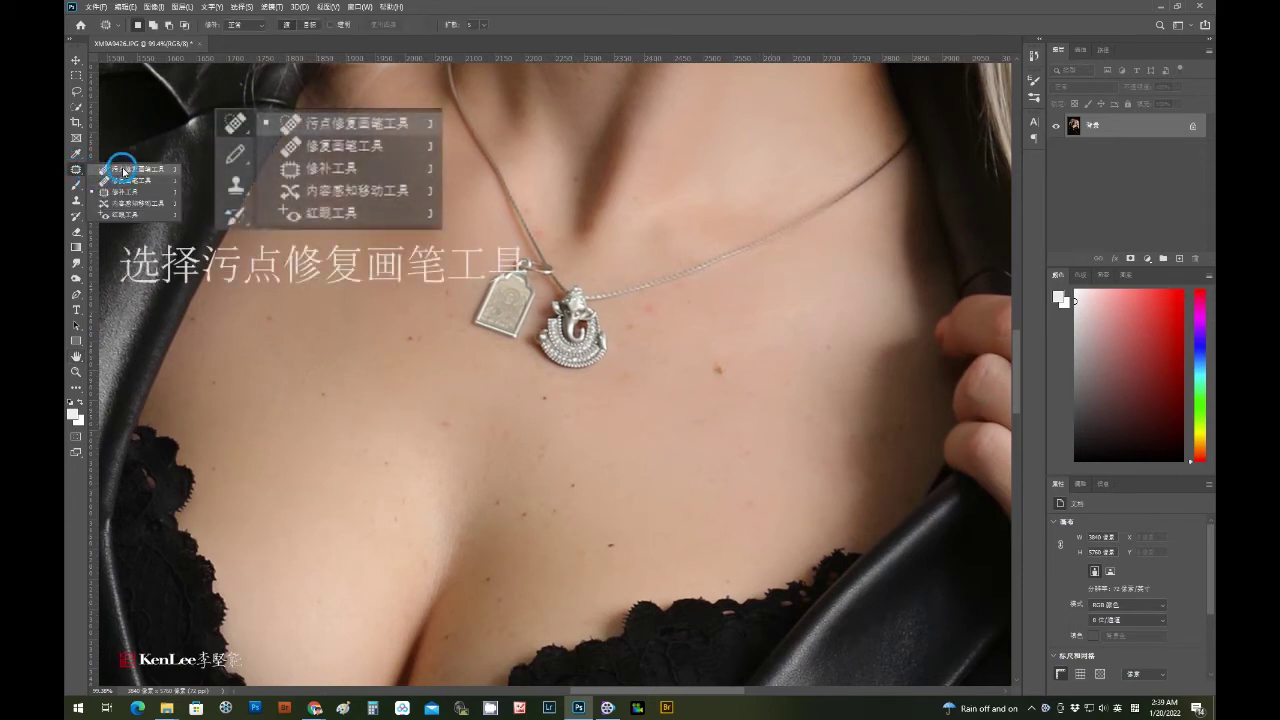
right_click(724, 368)
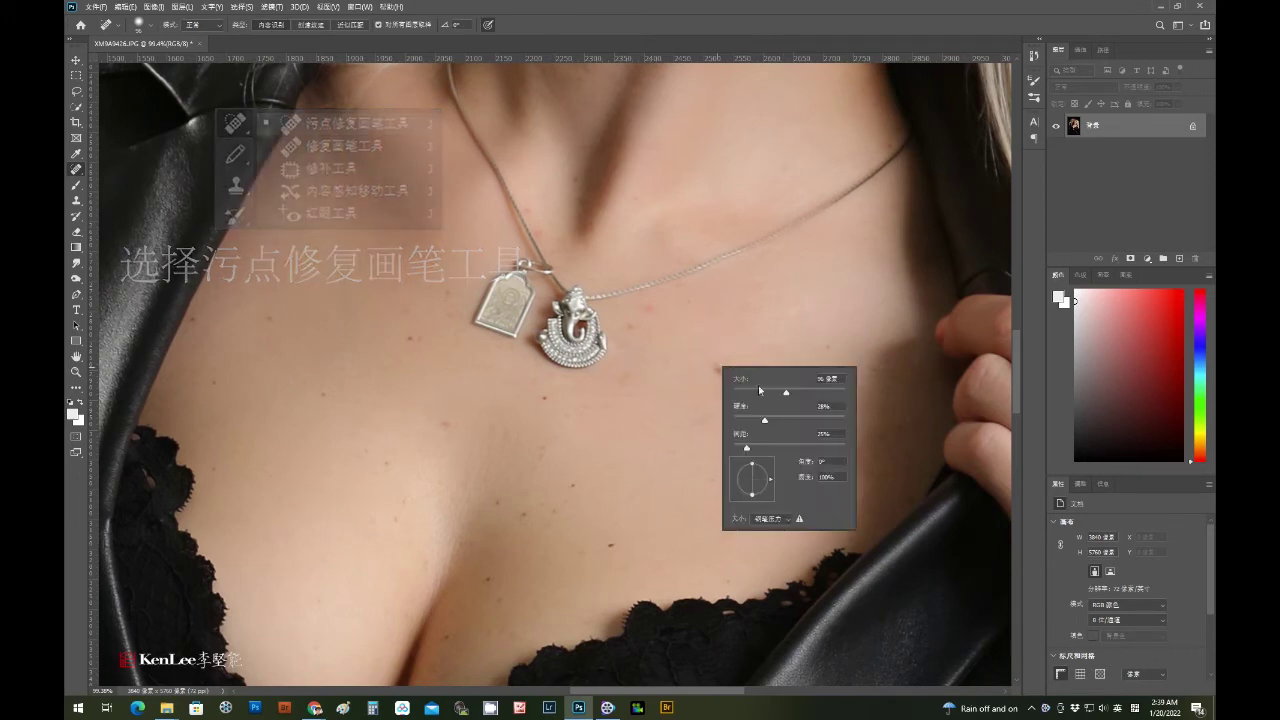
drag(768, 394, 760, 394)
click(705, 357)
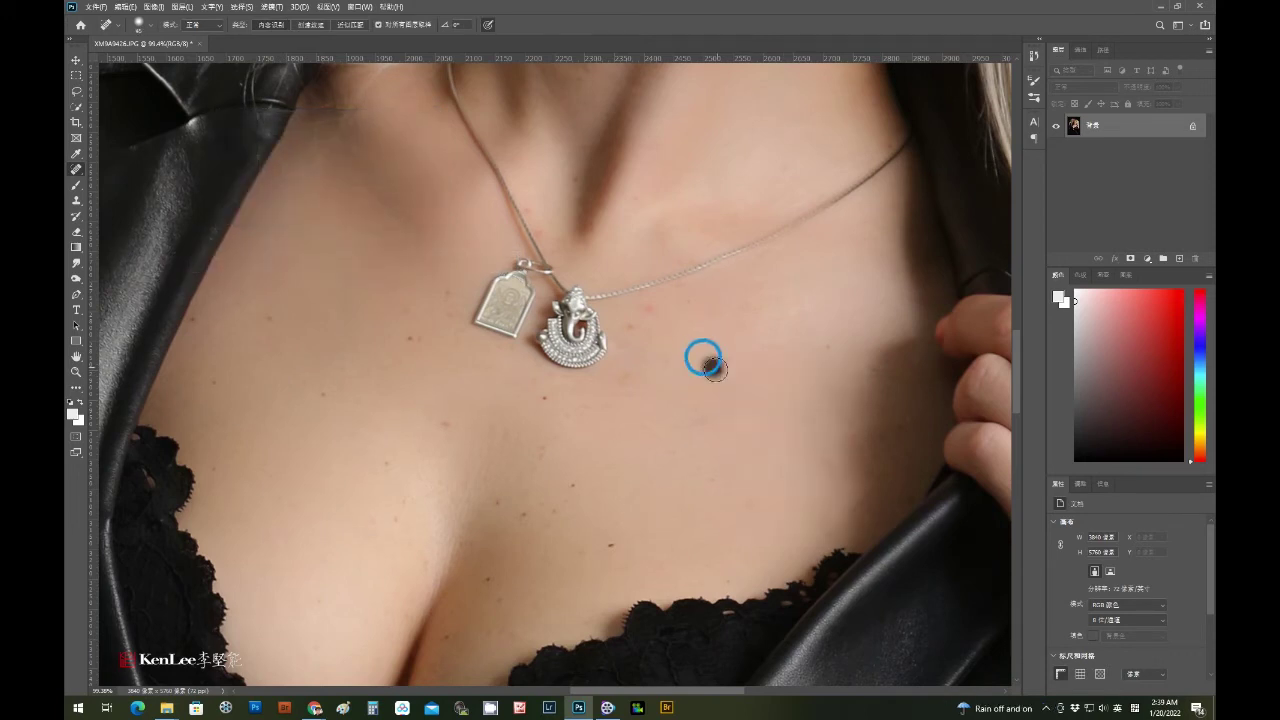
click(643, 323)
click(683, 301)
click(837, 343)
click(845, 440)
click(612, 543)
click(567, 498)
click(512, 512)
- Heal the dots around the pendant and across the left chest
click(482, 498)
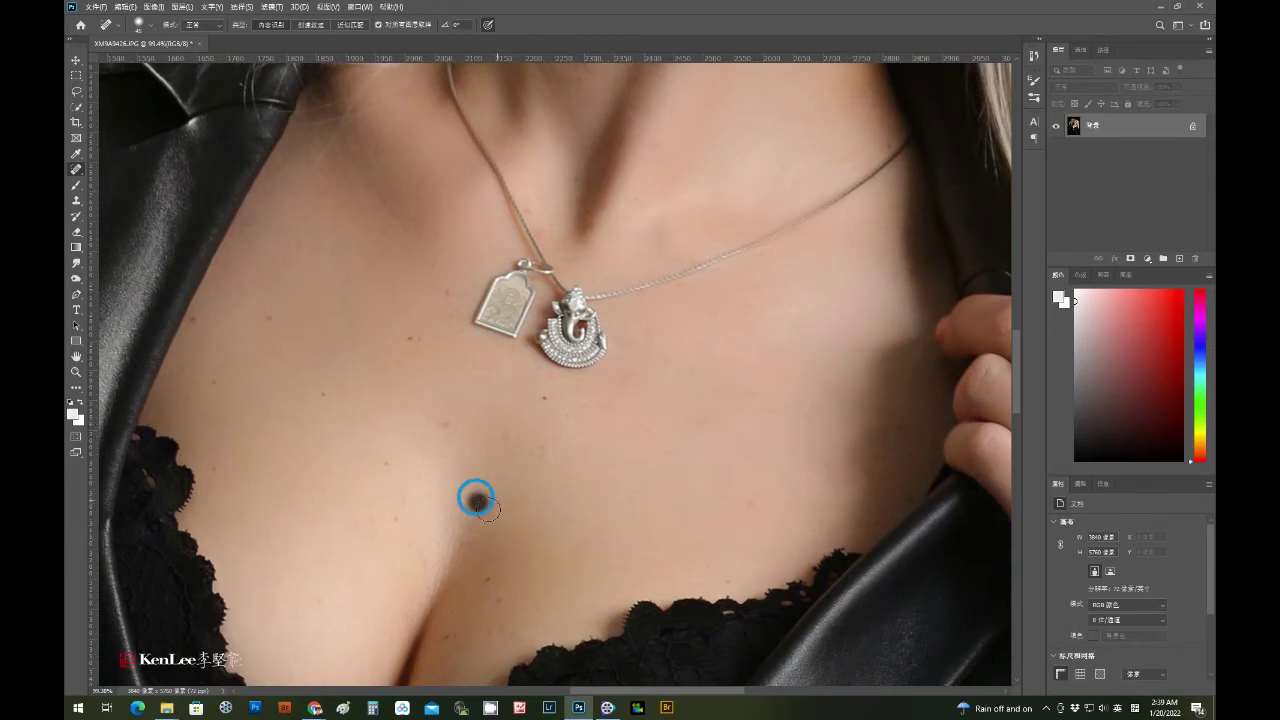
click(500, 425)
click(545, 403)
click(448, 427)
click(424, 318)
click(440, 312)
click(323, 390)
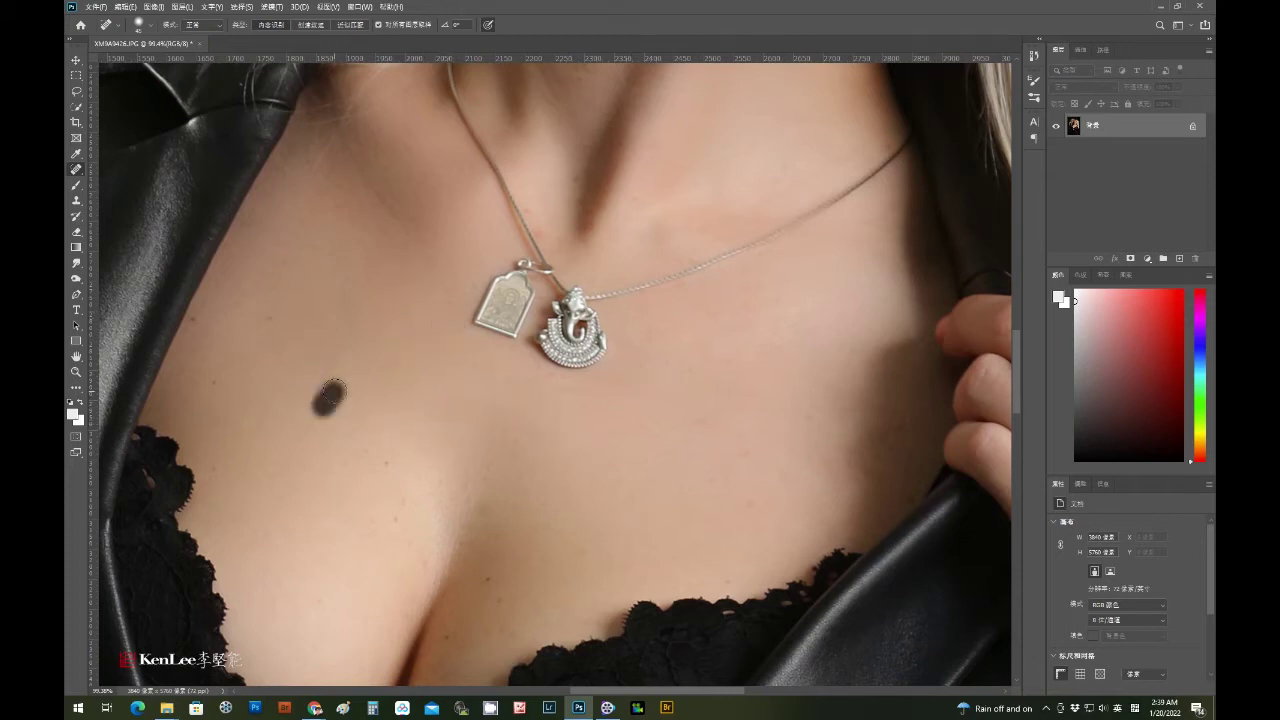
click(358, 372)
click(376, 457)
click(392, 502)
- Heal the spots on the lower chest, cleavage and along the left lace edge
click(425, 571)
click(497, 600)
click(498, 625)
click(316, 645)
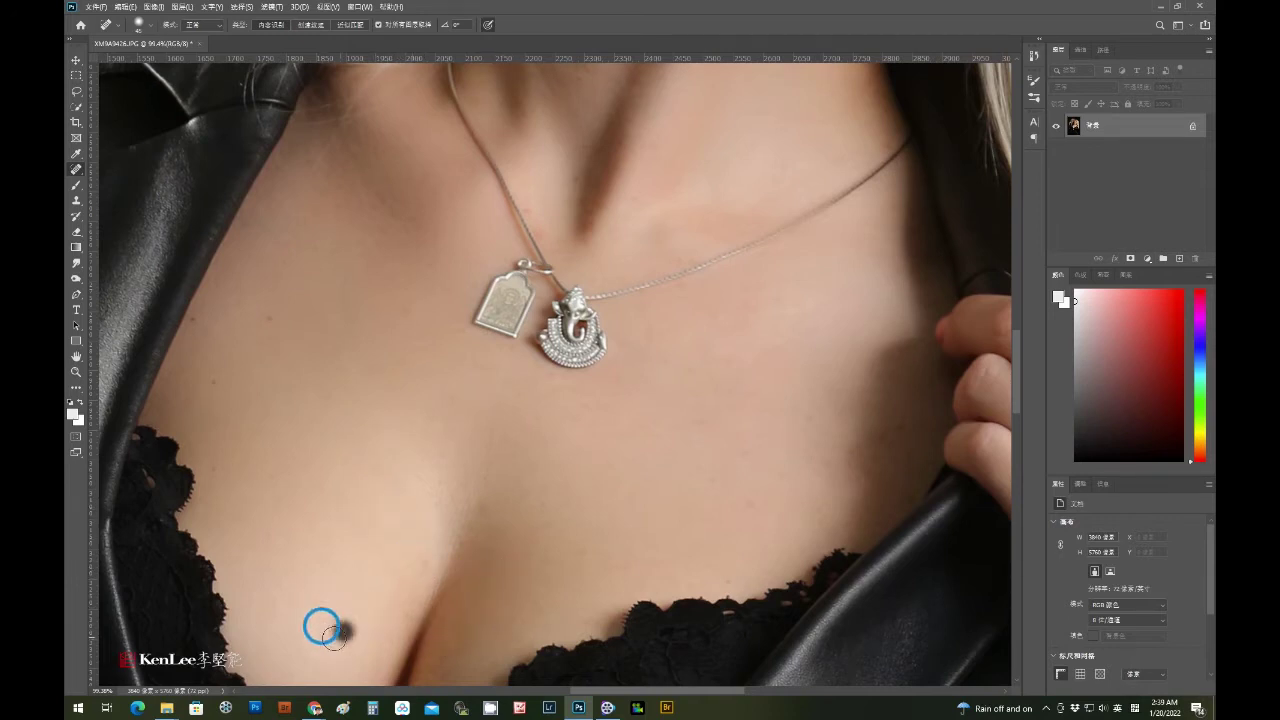
click(208, 466)
click(208, 380)
click(198, 322)
click(187, 312)
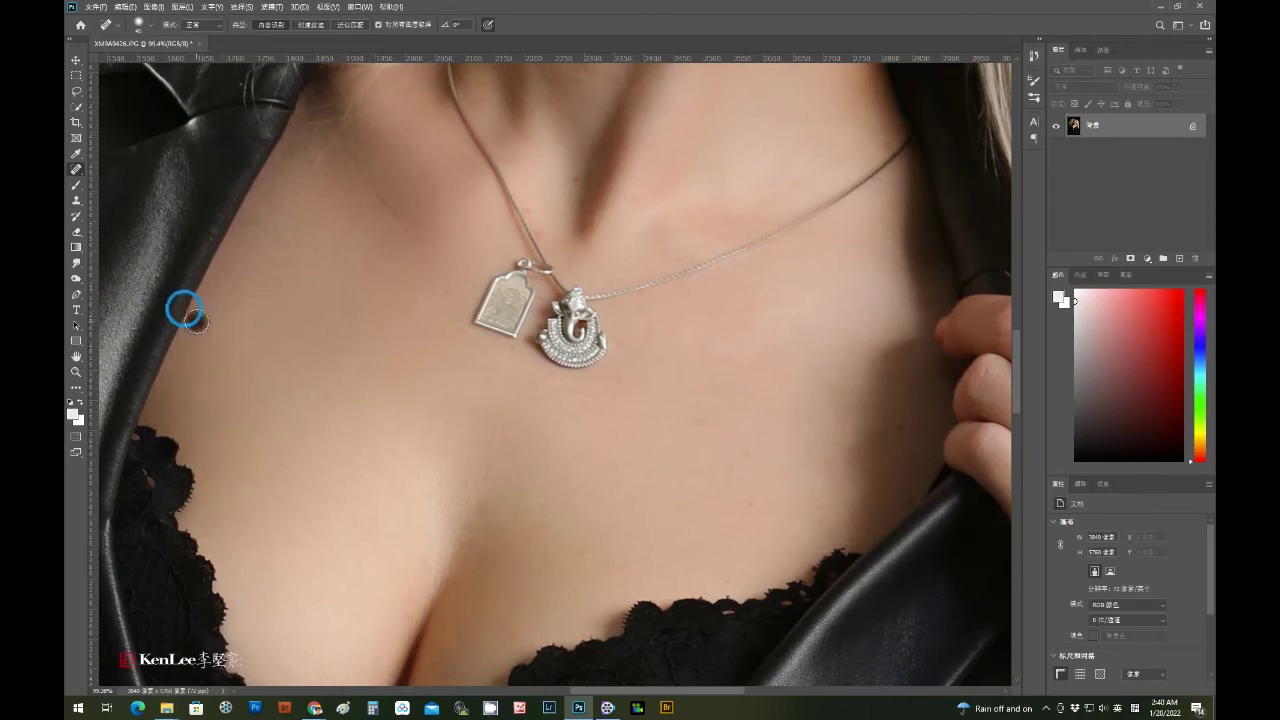
- Heal the moles and spots on the neck, below the jaw and under the chin
mouse_move(393, 277)
mouse_down()
mouse_move(403, 462)
mouse_move(374, 522)
mouse_up()
click(535, 413)
drag(686, 261, 509, 536)
click(533, 438)
click(472, 427)
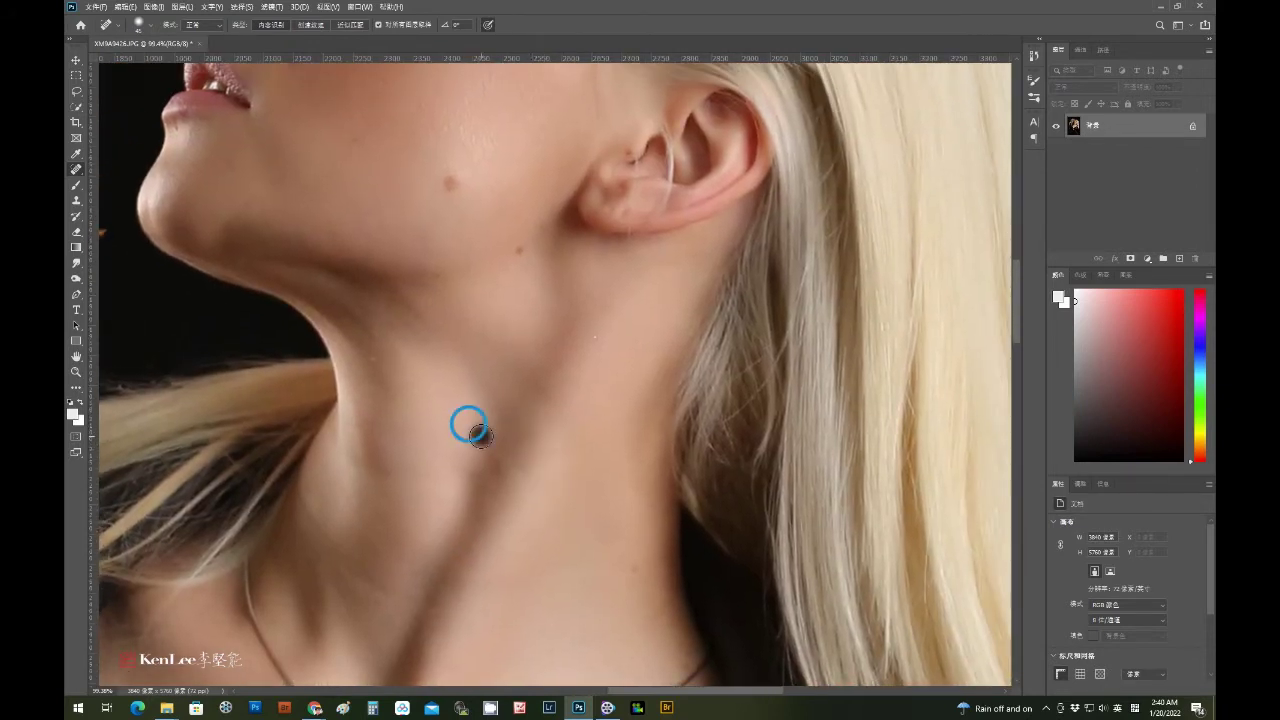
click(628, 566)
click(624, 492)
click(599, 337)
click(518, 247)
click(495, 287)
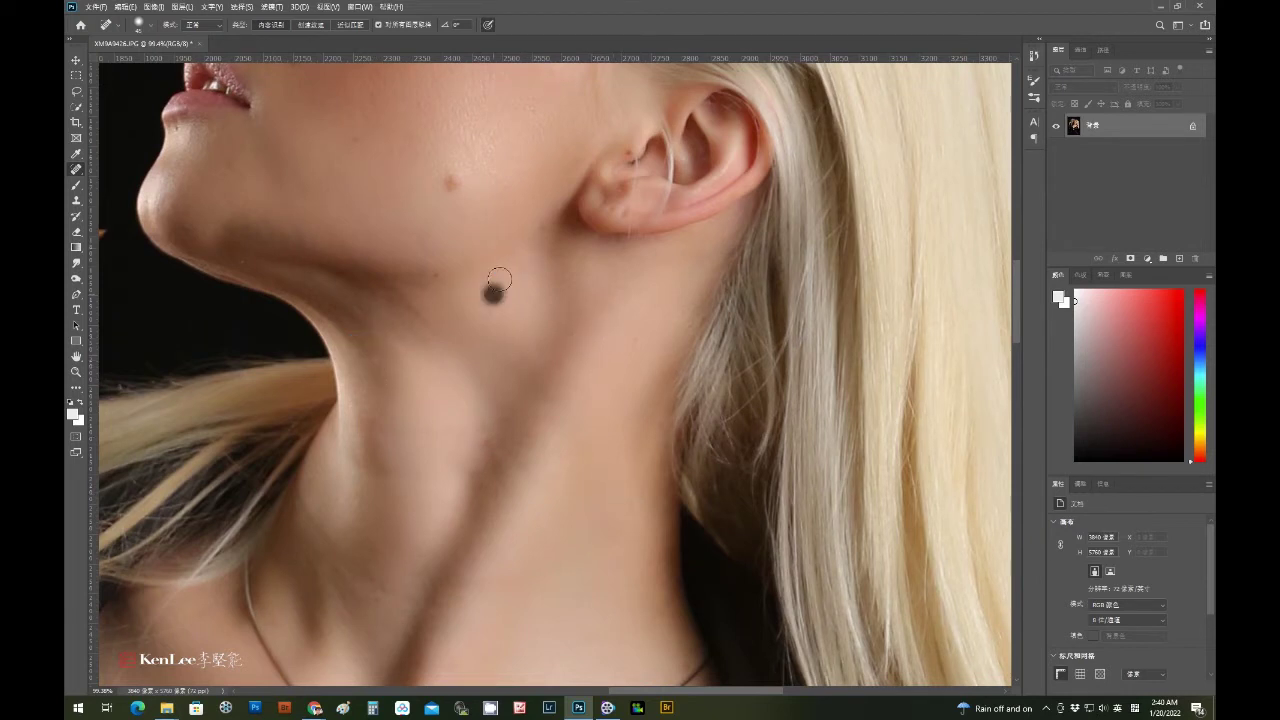
click(530, 228)
click(450, 182)
- Heal the cheek mole and chin blemishes, then fit the whole photo on screen
drag(479, 261, 554, 426)
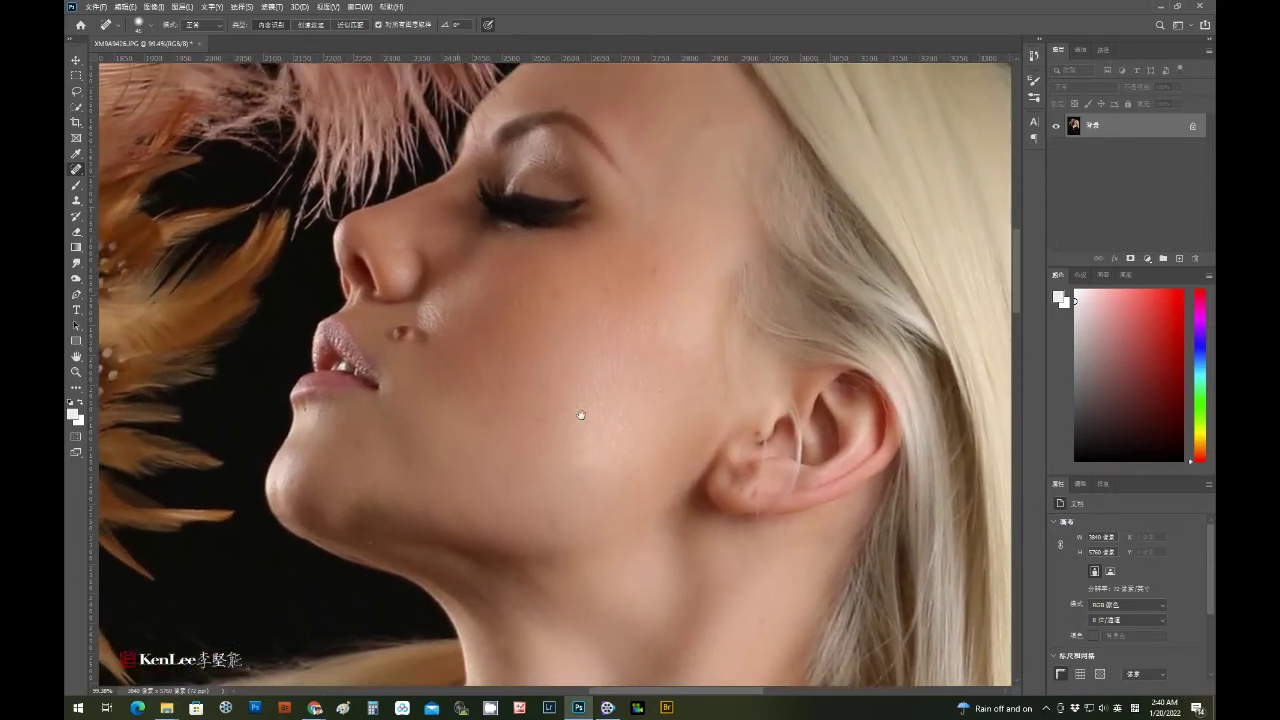
drag(470, 426, 462, 460)
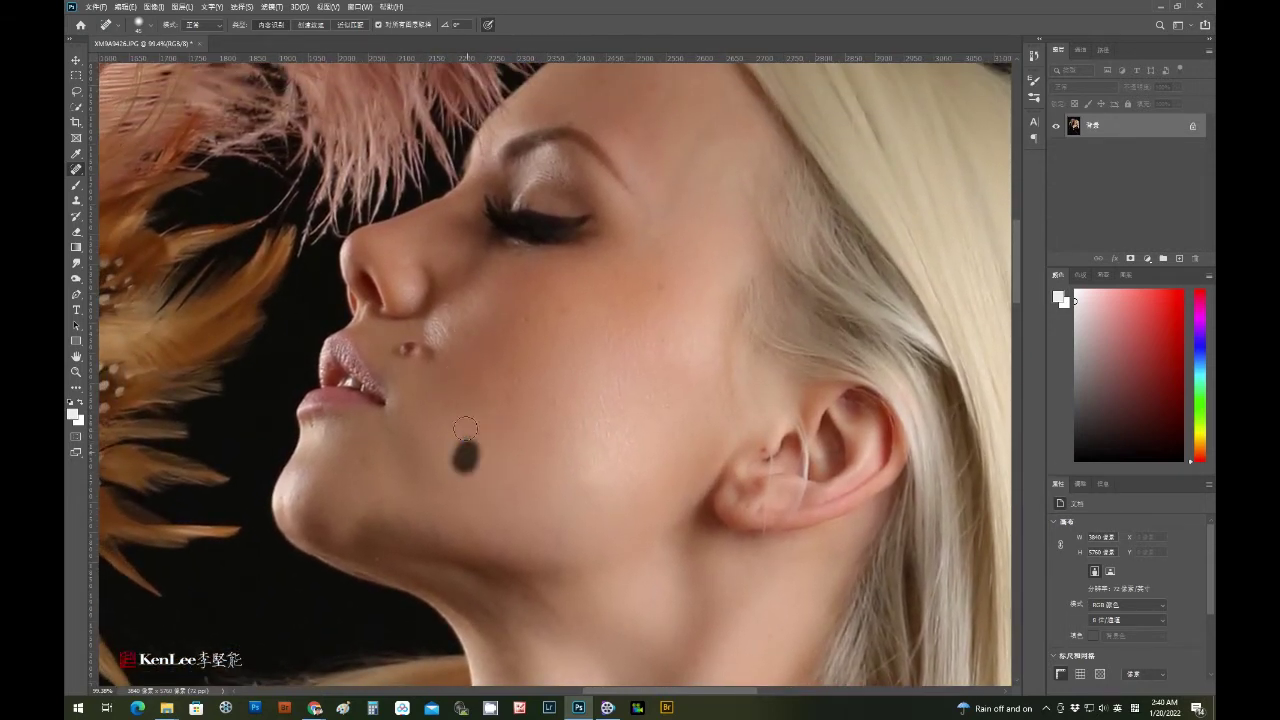
click(508, 380)
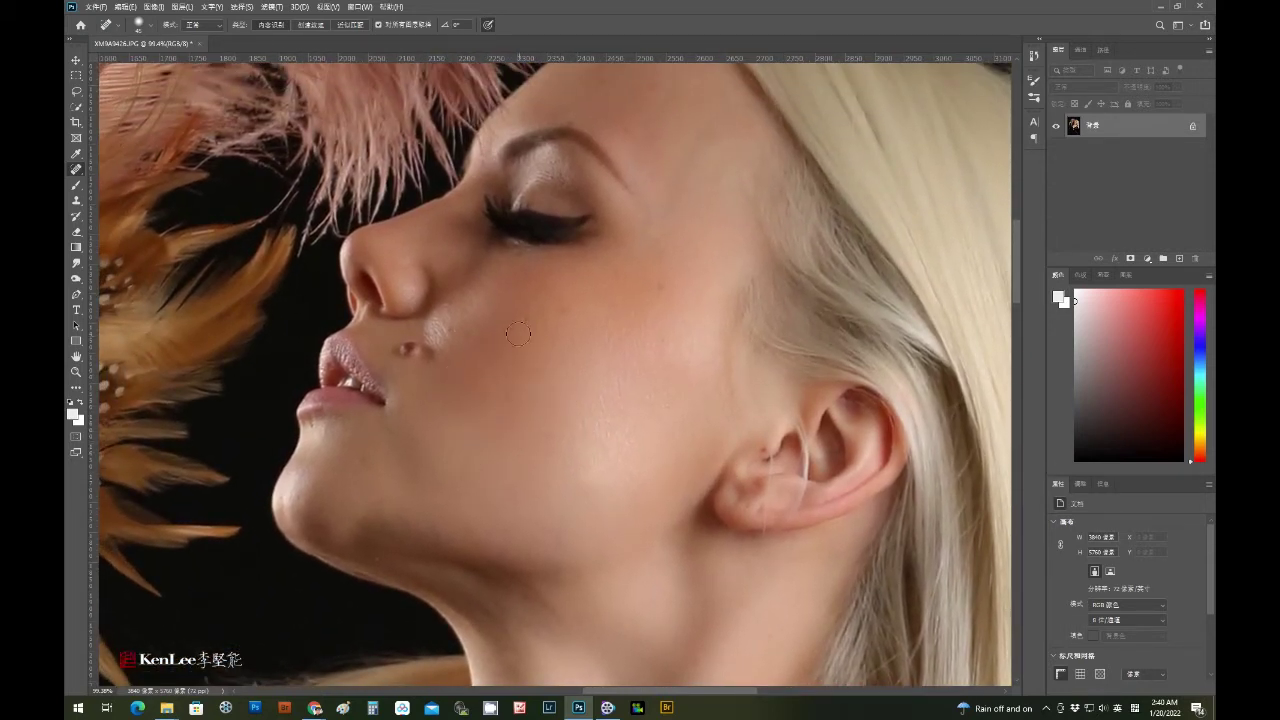
drag(543, 296, 515, 318)
drag(634, 307, 648, 285)
click(366, 461)
click(432, 477)
key(h)
key(ctrl+0)
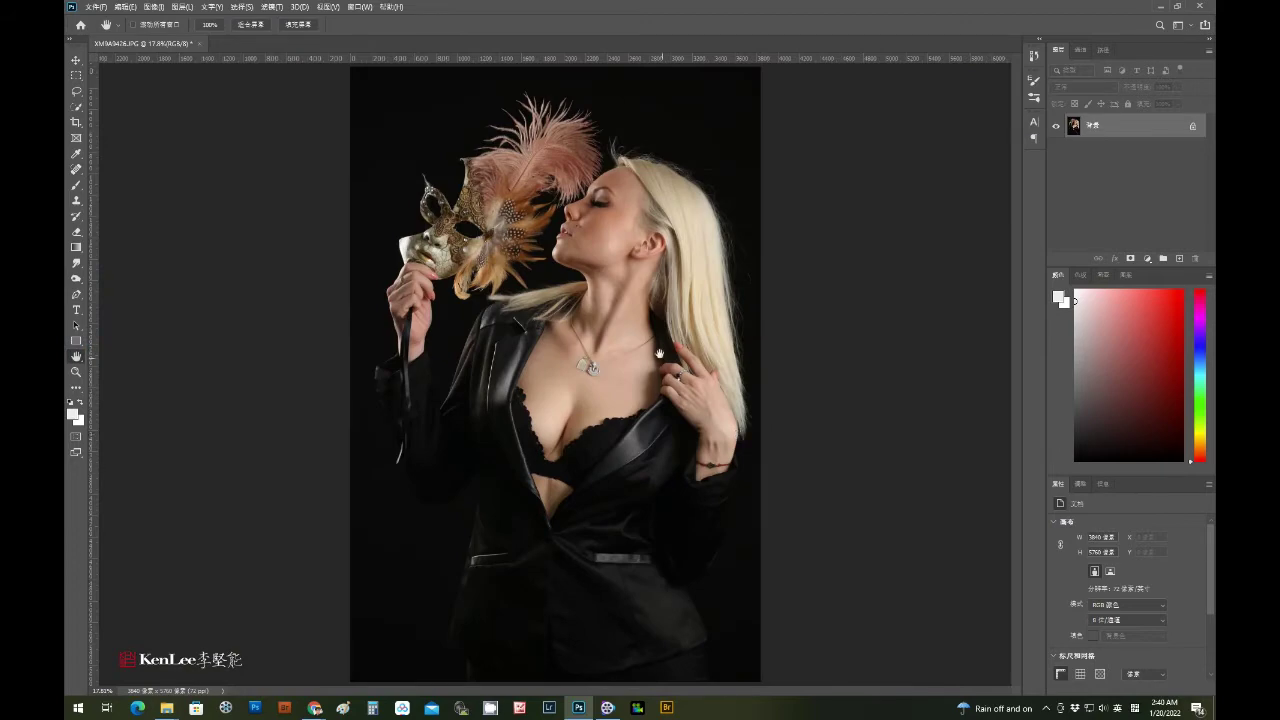
- Zoom to about 170% and centre the couple under the pink umbrella
scroll(663, 360, up, 2)
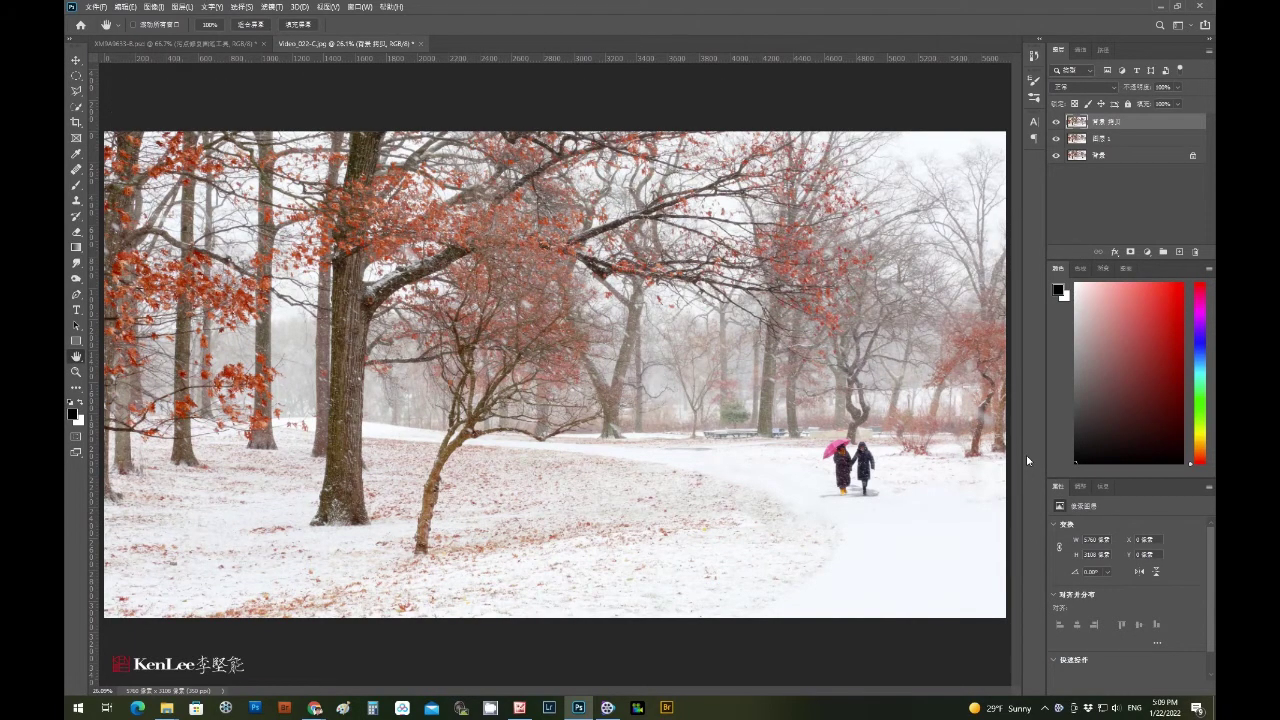
scroll(925, 505, up, 5)
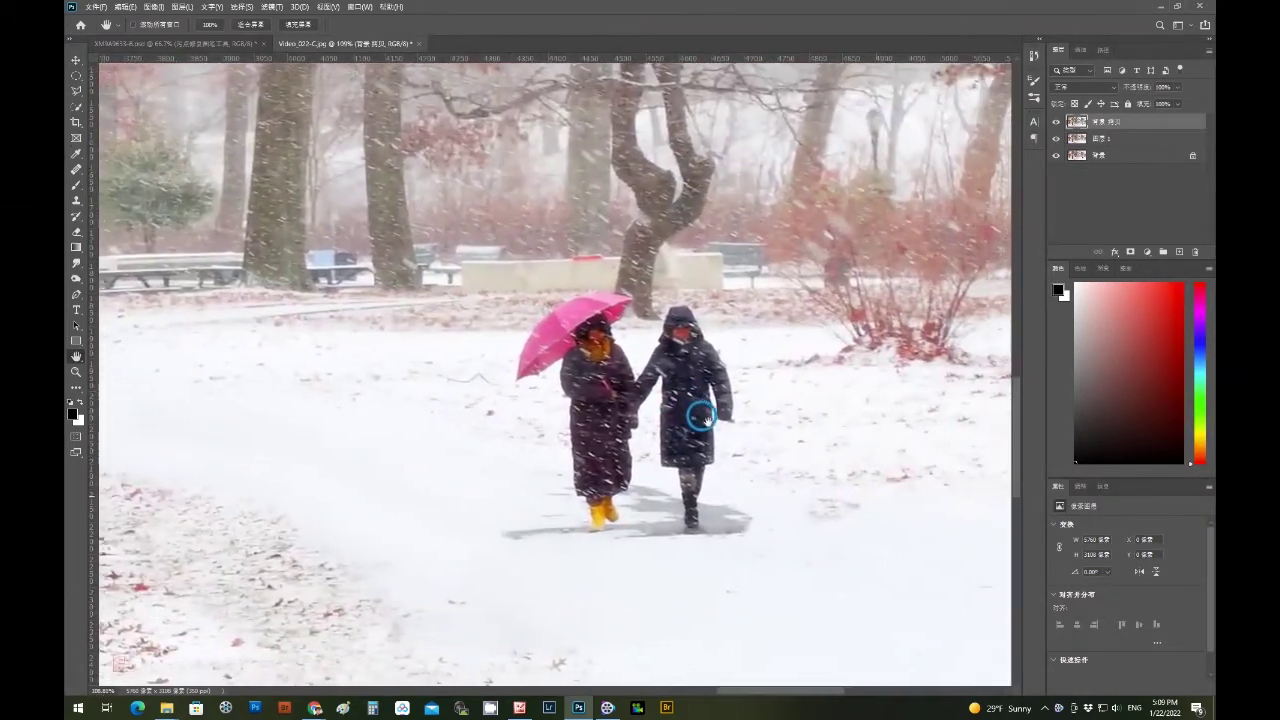
scroll(665, 407, up, 1)
scroll(657, 440, up, 1)
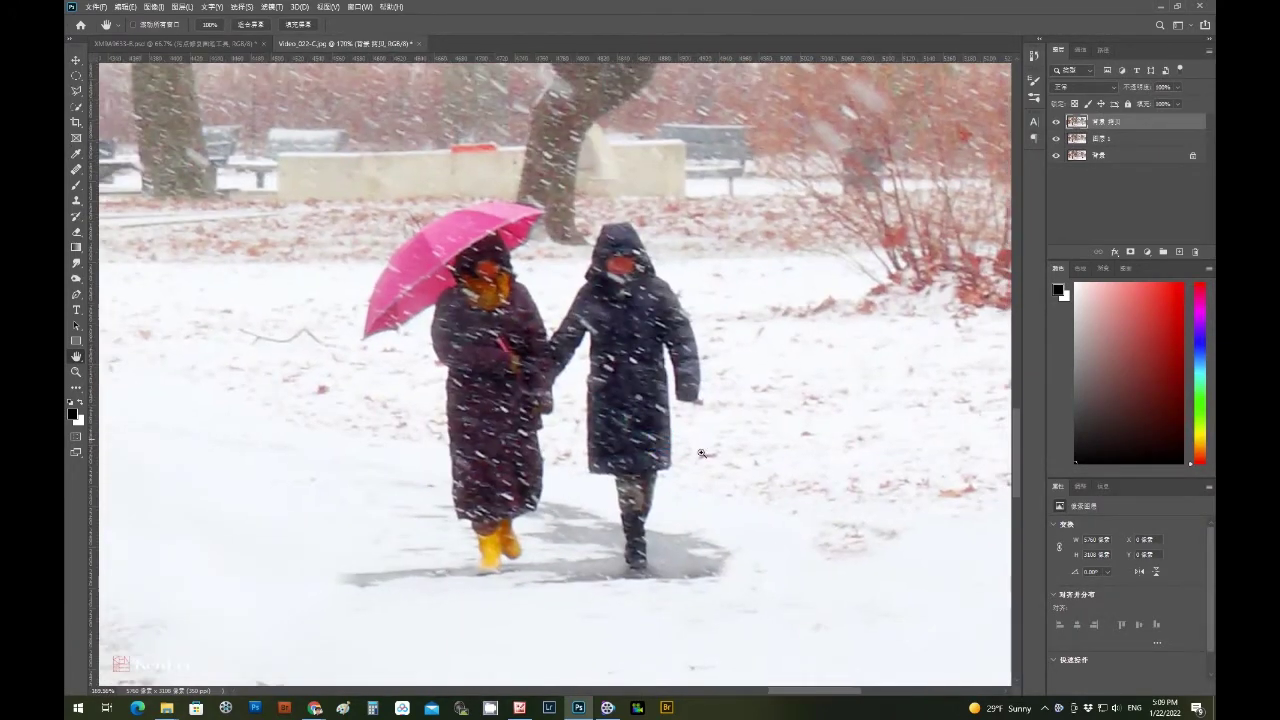
scroll(650, 420, up, 1)
drag(639, 385, 618, 382)
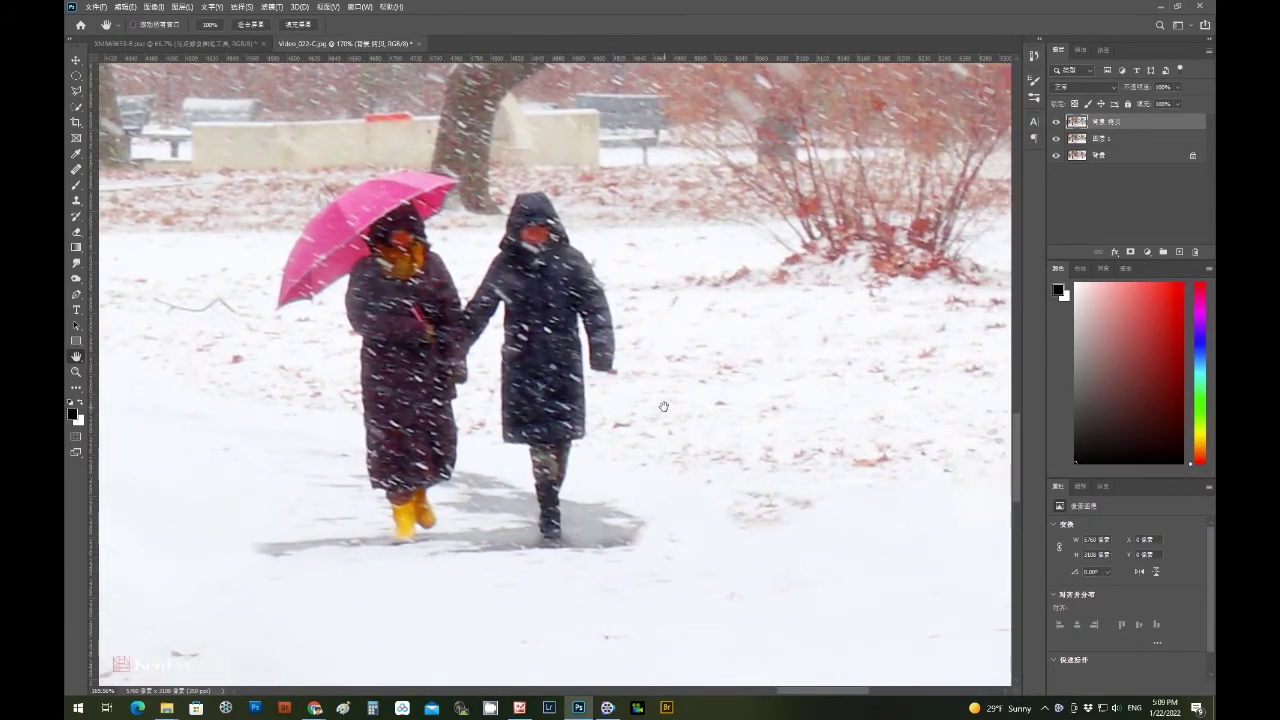
click(75, 169)
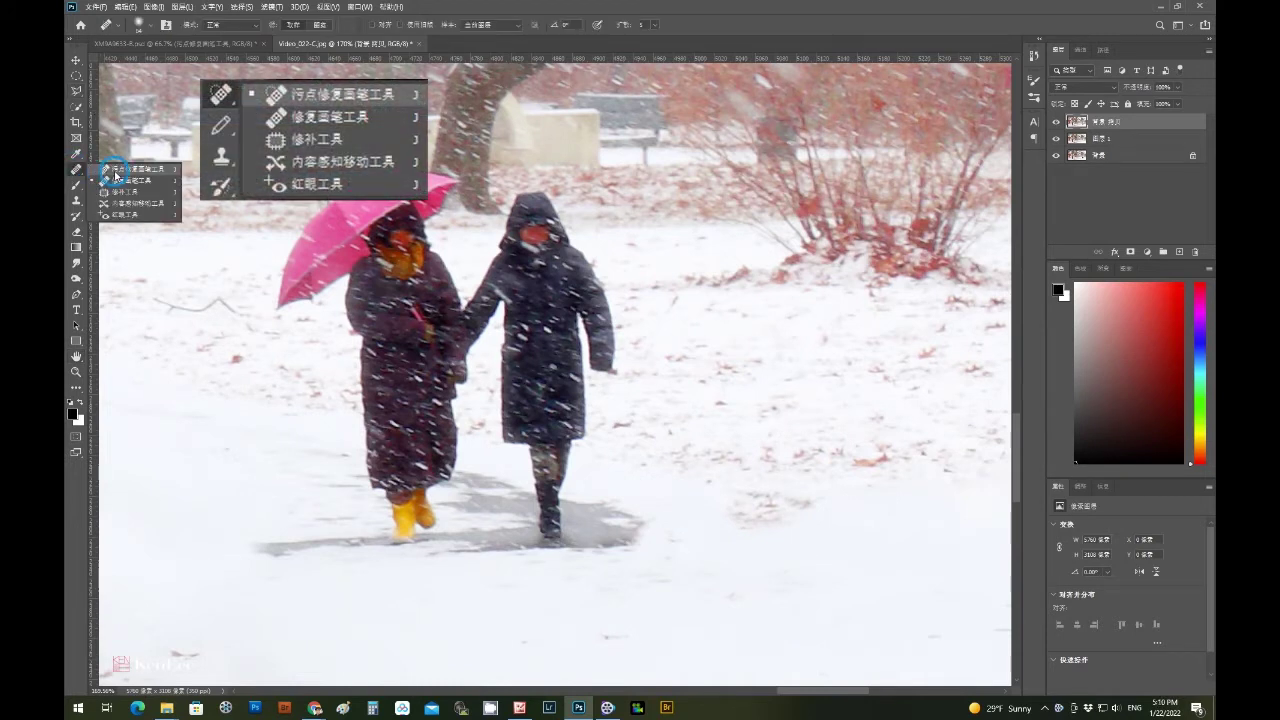
- Paint the two walkers and their umbrella out with the Spot Healing Brush
click(115, 172)
mouse_move(410, 520)
mouse_down()
mouse_move(355, 478)
mouse_move(401, 484)
mouse_move(356, 513)
mouse_move(247, 536)
mouse_move(430, 495)
mouse_move(566, 491)
mouse_move(531, 509)
mouse_move(506, 443)
mouse_move(523, 291)
mouse_move(490, 303)
mouse_move(594, 334)
mouse_move(497, 189)
mouse_move(431, 248)
mouse_move(423, 357)
mouse_move(397, 409)
mouse_move(329, 389)
mouse_move(387, 374)
mouse_move(386, 194)
mouse_move(417, 160)
mouse_move(286, 200)
mouse_move(271, 283)
mouse_move(357, 223)
mouse_move(390, 262)
mouse_up()
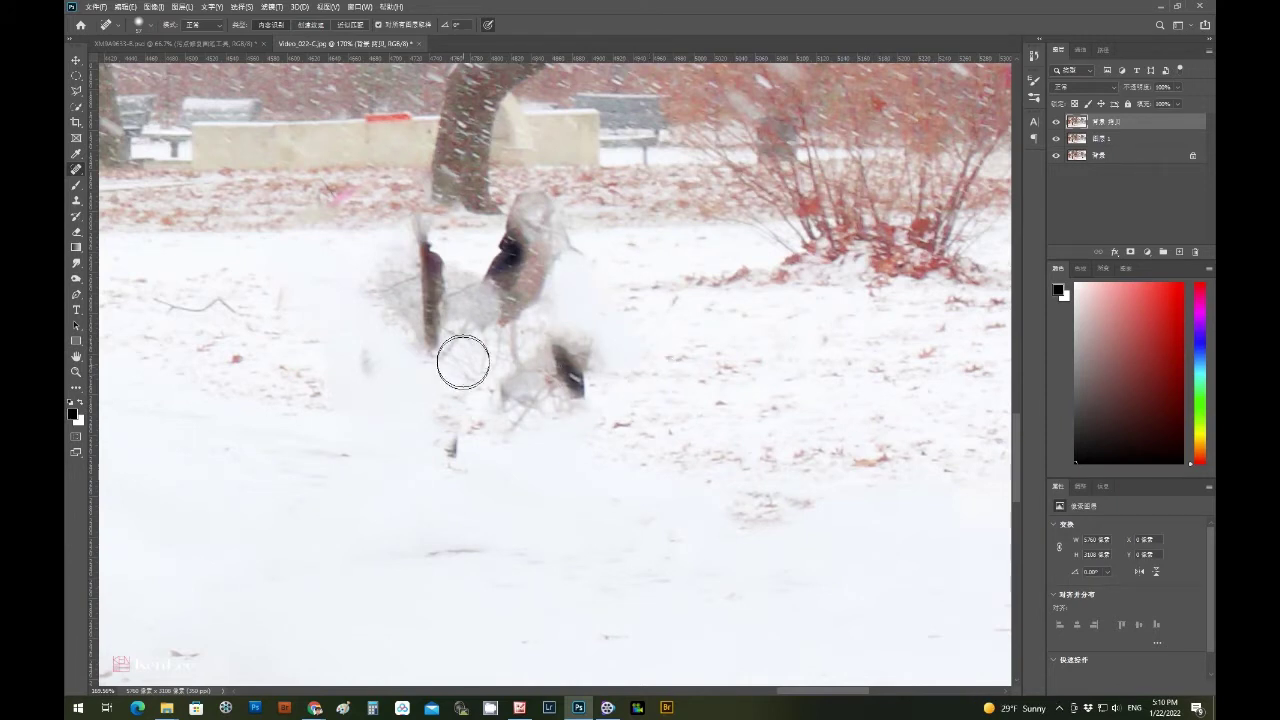
mouse_move(424, 328)
mouse_down()
mouse_move(432, 277)
mouse_move(388, 244)
mouse_move(471, 279)
mouse_move(520, 254)
mouse_move(530, 190)
mouse_move(560, 270)
mouse_move(470, 330)
mouse_move(603, 345)
mouse_move(436, 378)
mouse_move(511, 429)
mouse_move(446, 432)
mouse_up()
drag(564, 387, 564, 387)
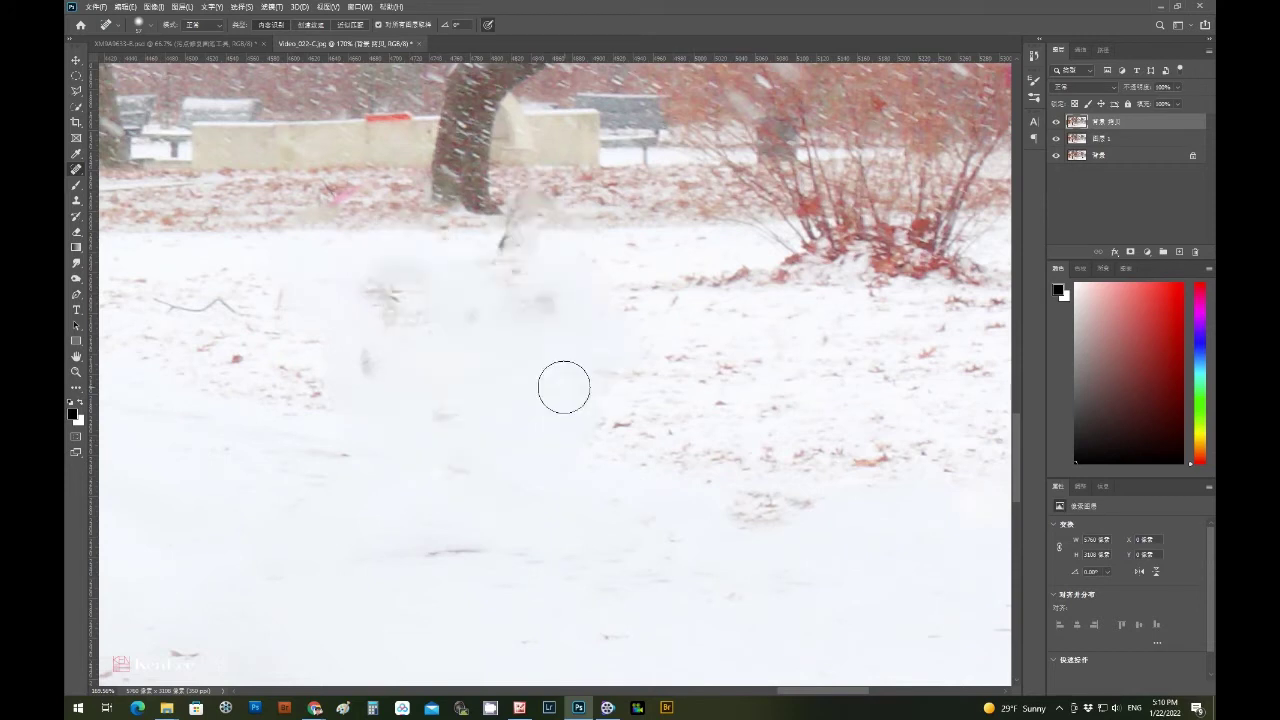
mouse_move(530, 315)
mouse_down()
mouse_move(477, 240)
mouse_move(541, 215)
mouse_up()
- Heal the leftover smudges in the snow and leaves and remove the twig
click(317, 178)
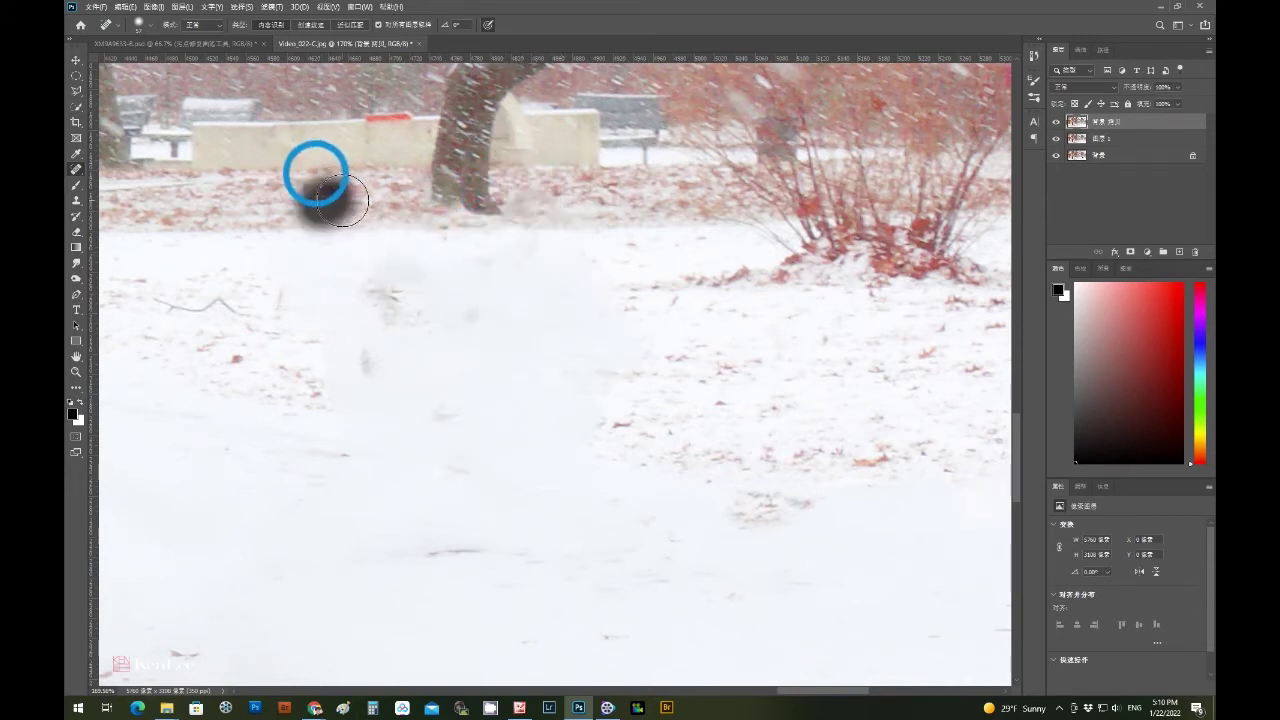
click(386, 294)
click(294, 300)
click(372, 372)
drag(228, 300, 170, 305)
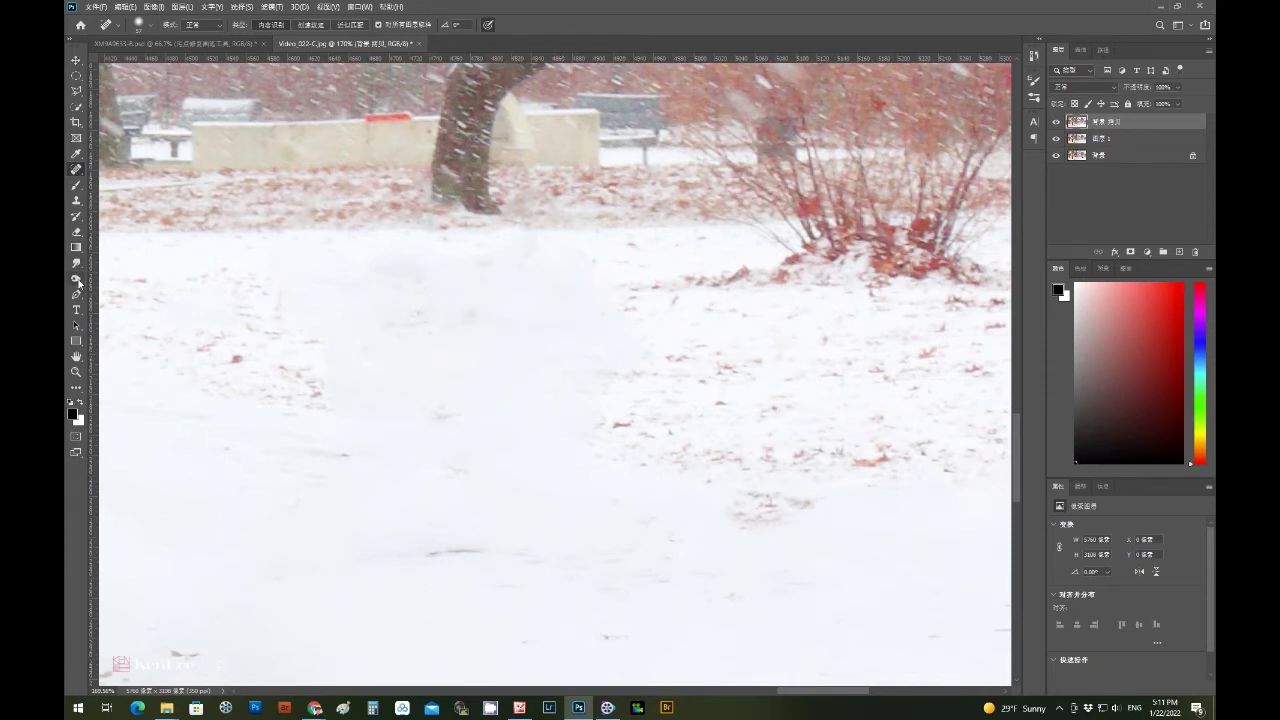
click(75, 200)
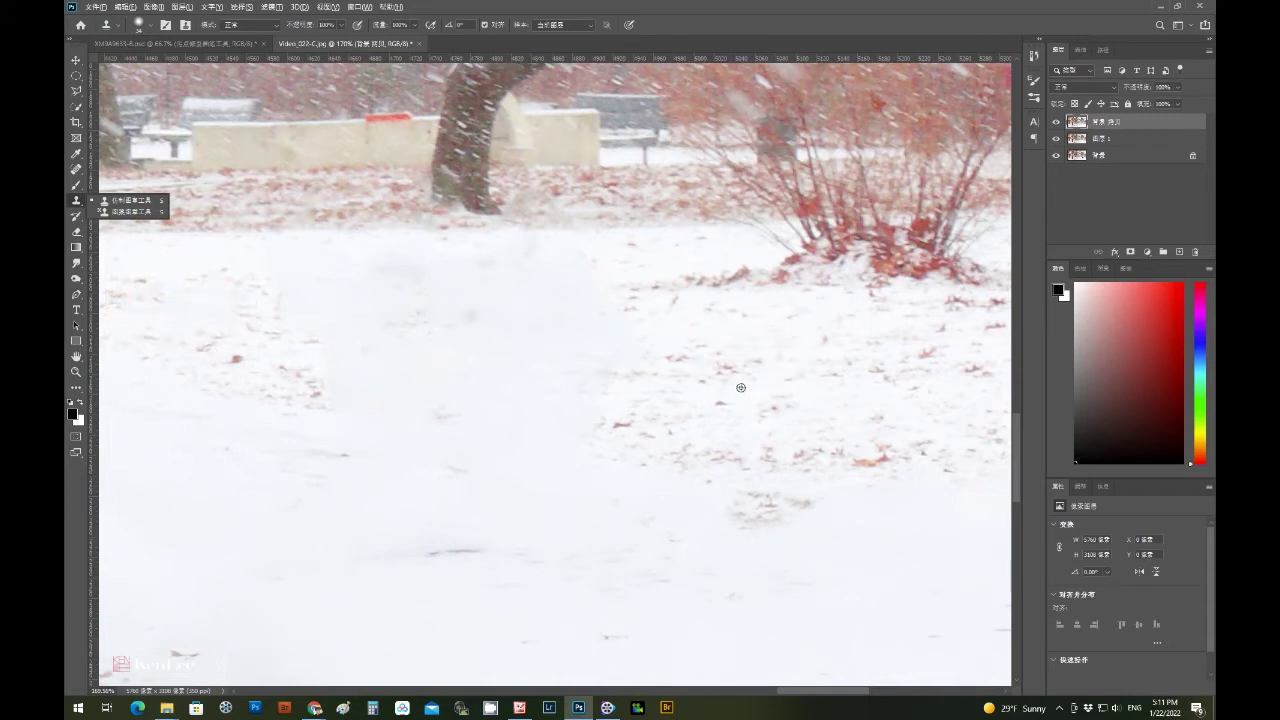
- Clone clean snow over the leftover patches where the couple stood
alt+click(741, 387)
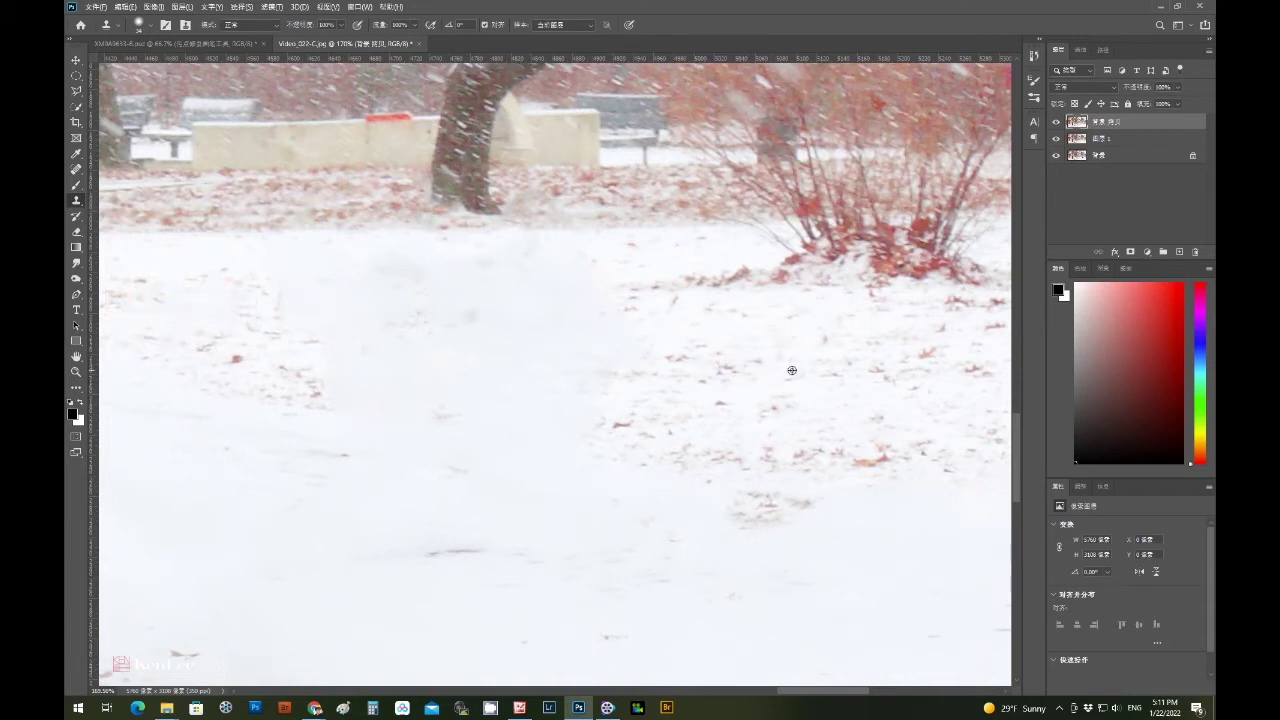
mouse_move(607, 380)
mouse_down()
mouse_move(543, 357)
mouse_move(597, 331)
mouse_move(600, 309)
mouse_move(455, 310)
mouse_move(443, 346)
mouse_move(546, 374)
mouse_move(437, 377)
mouse_move(571, 432)
mouse_move(571, 420)
mouse_move(449, 389)
mouse_move(443, 406)
mouse_move(498, 425)
mouse_move(383, 389)
mouse_move(329, 346)
mouse_move(394, 337)
mouse_move(339, 308)
mouse_move(443, 274)
mouse_move(560, 283)
mouse_move(574, 277)
mouse_move(548, 272)
mouse_move(566, 266)
mouse_up()
alt+click(417, 271)
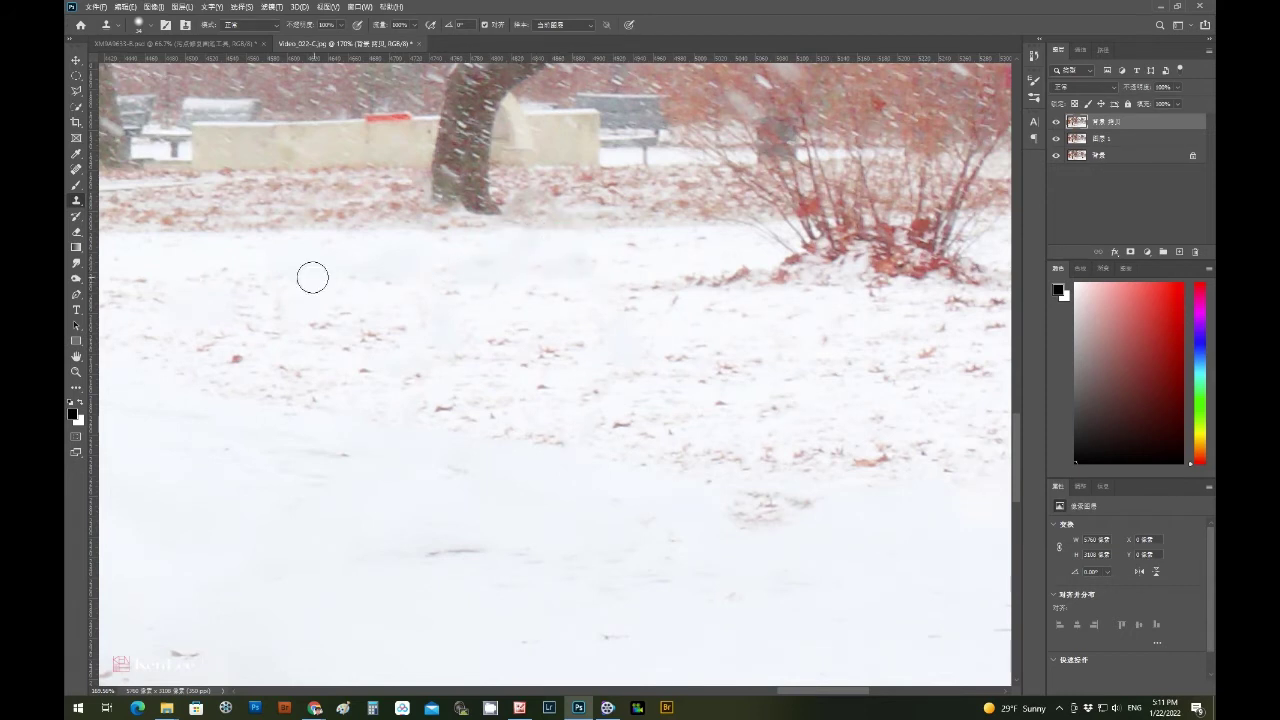
alt+click(269, 289)
alt+click(290, 288)
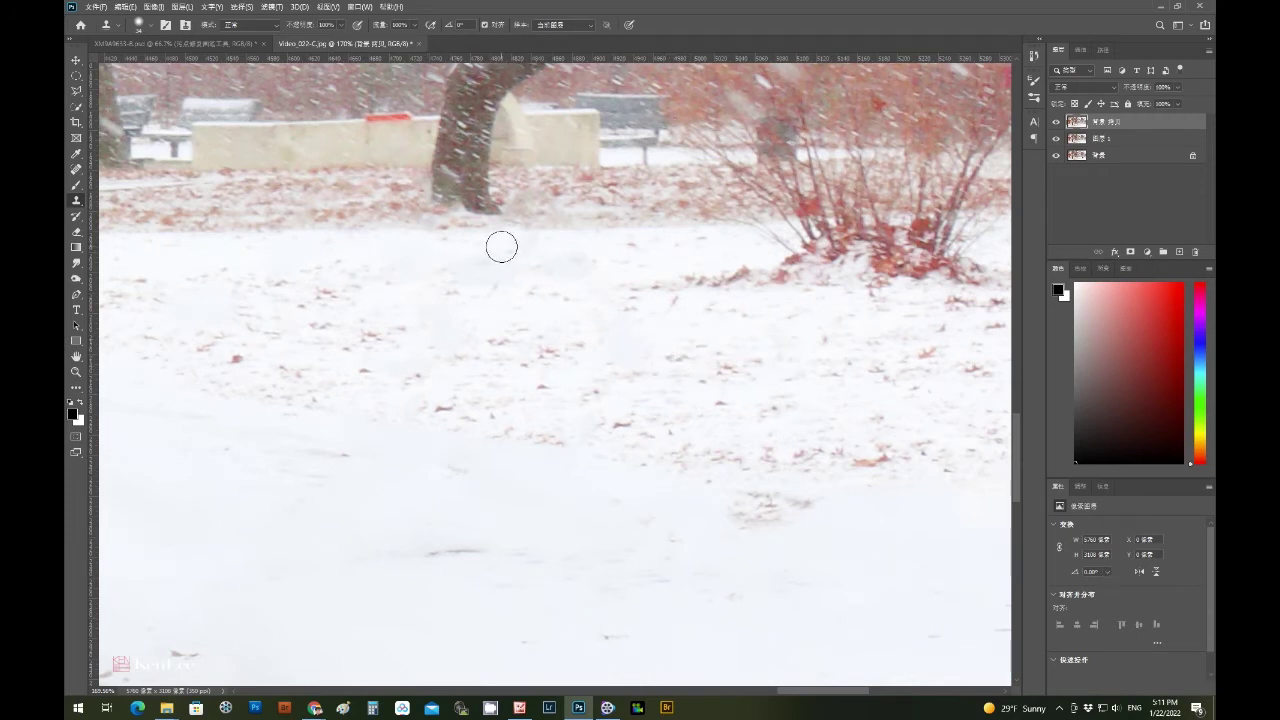
- Clone leaf texture along the tree base and tree line, then fit the photo
click(530, 192)
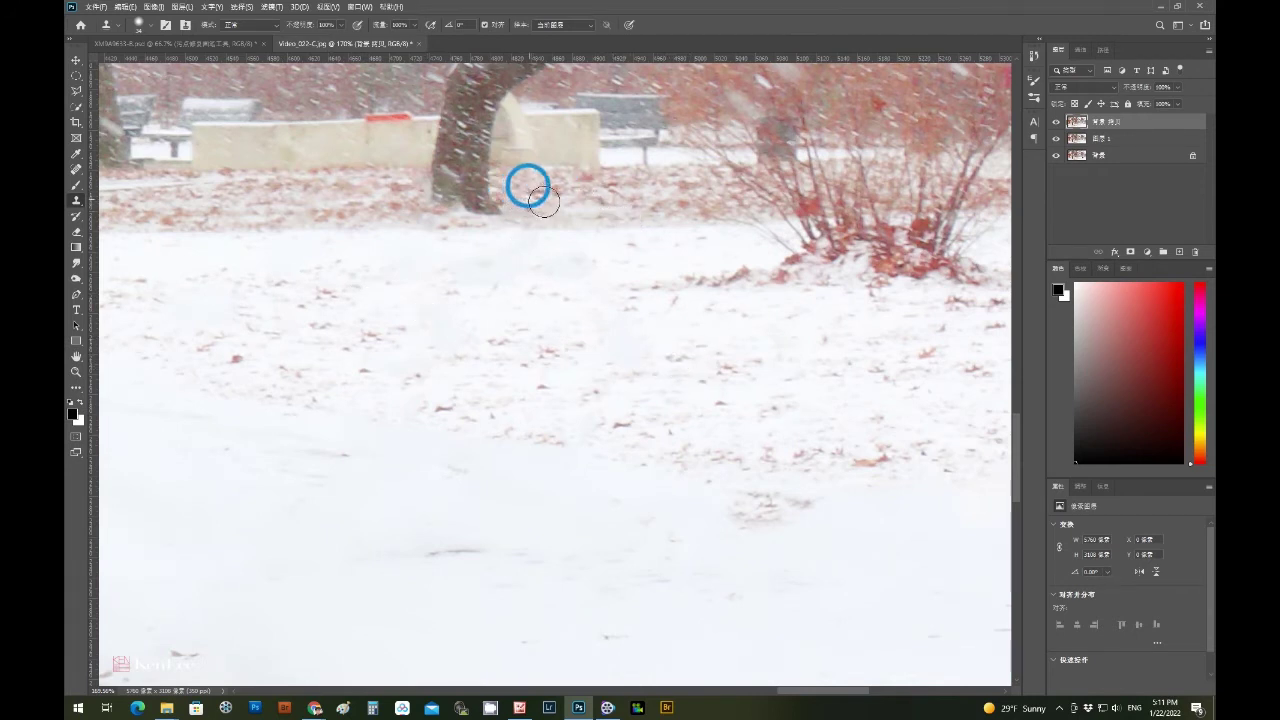
click(531, 191)
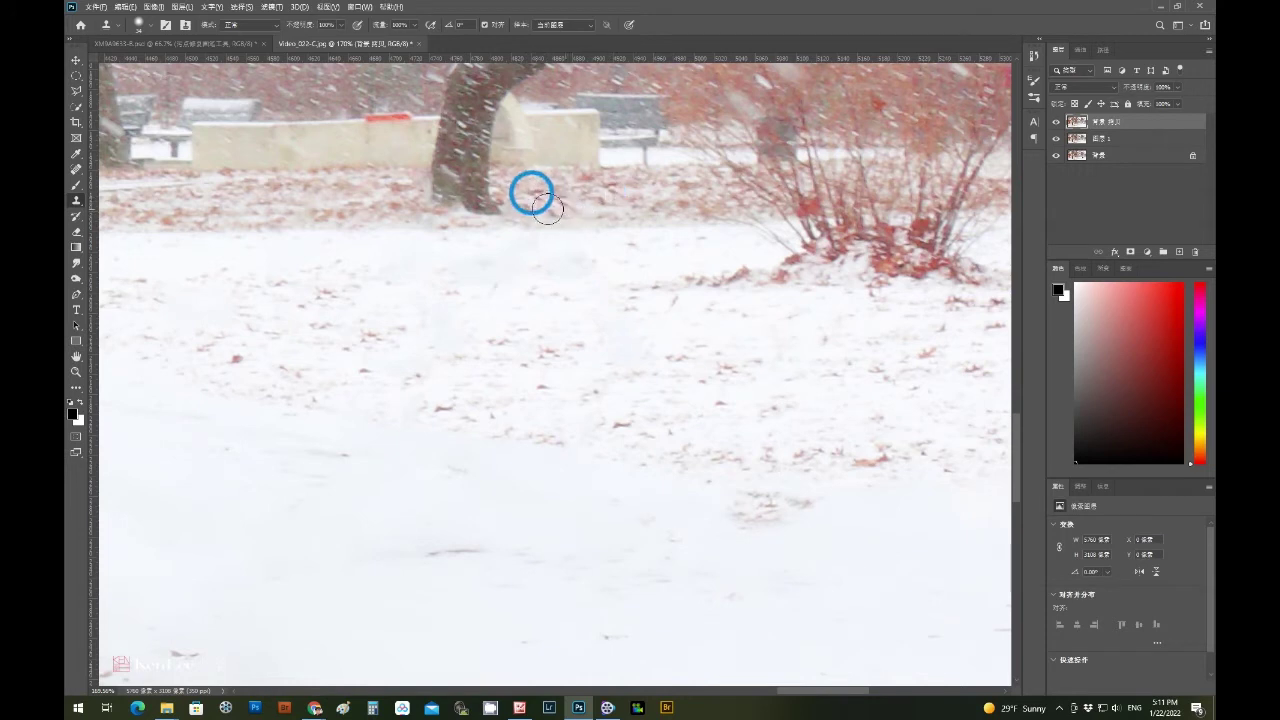
click(574, 189)
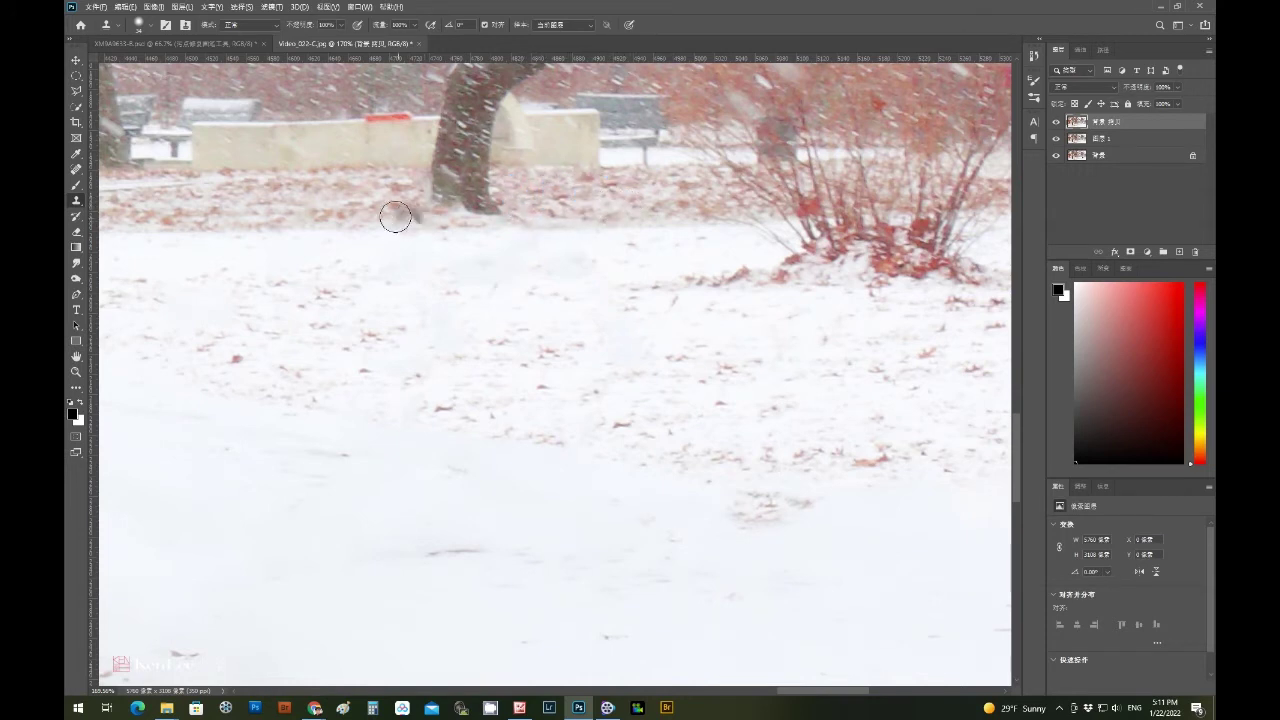
click(302, 192)
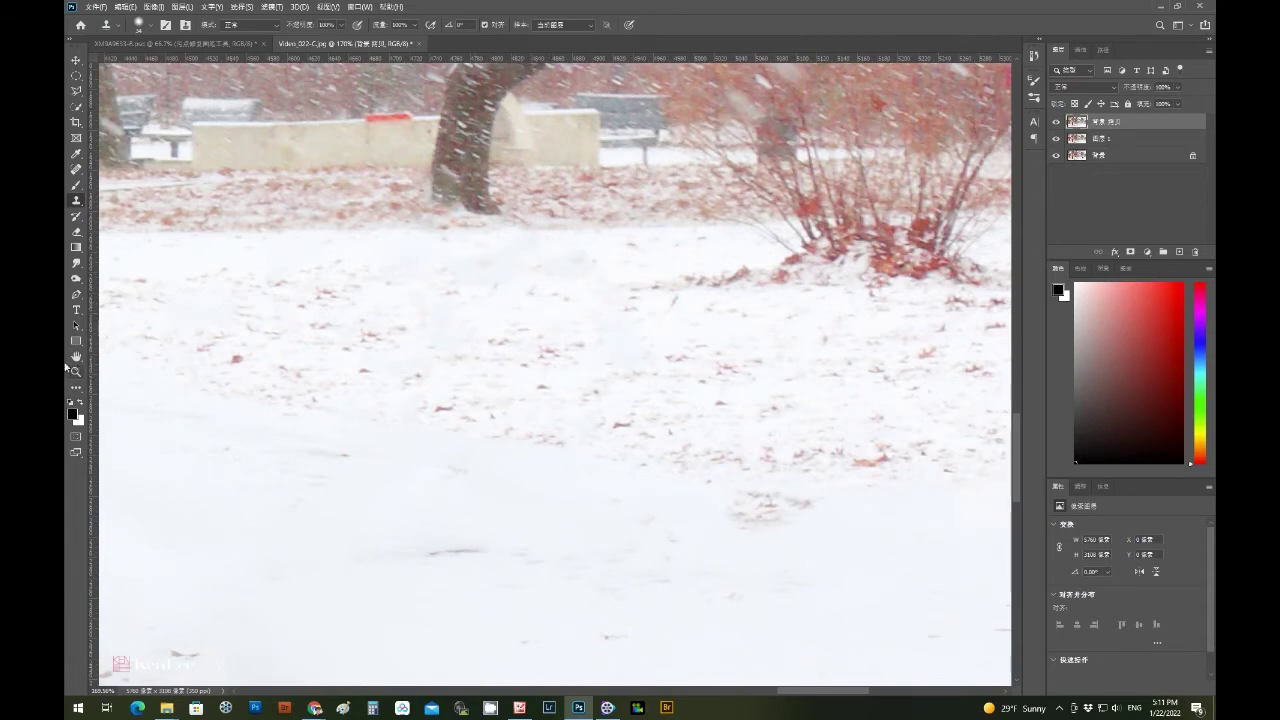
double_click(75, 357)
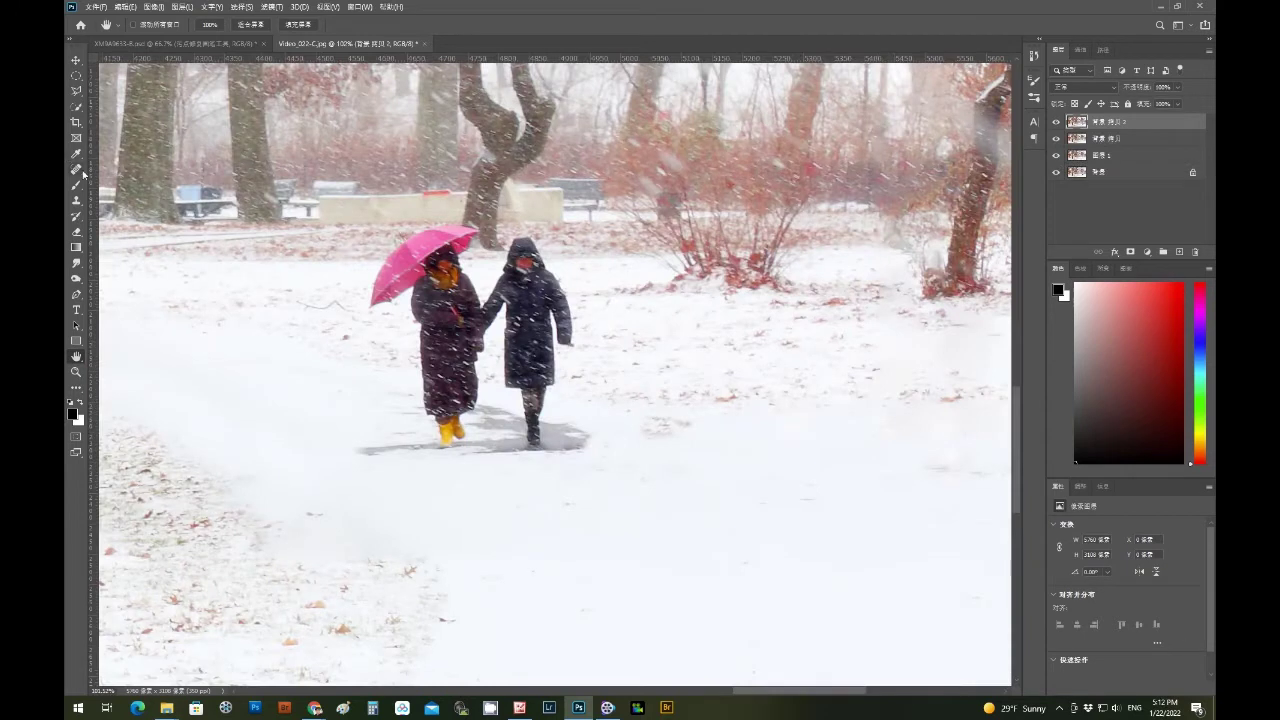
- Test the Healing Brush with sampled snow over the couple, then undo both strokes
click(84, 172)
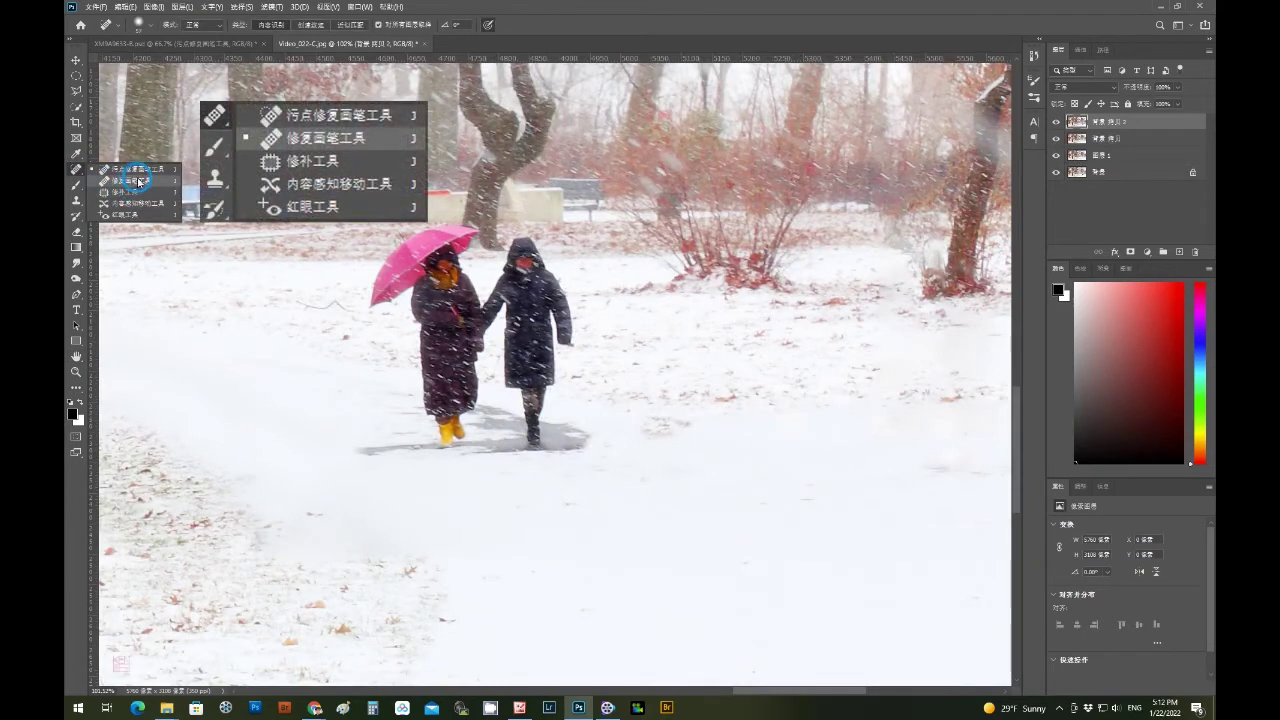
click(138, 181)
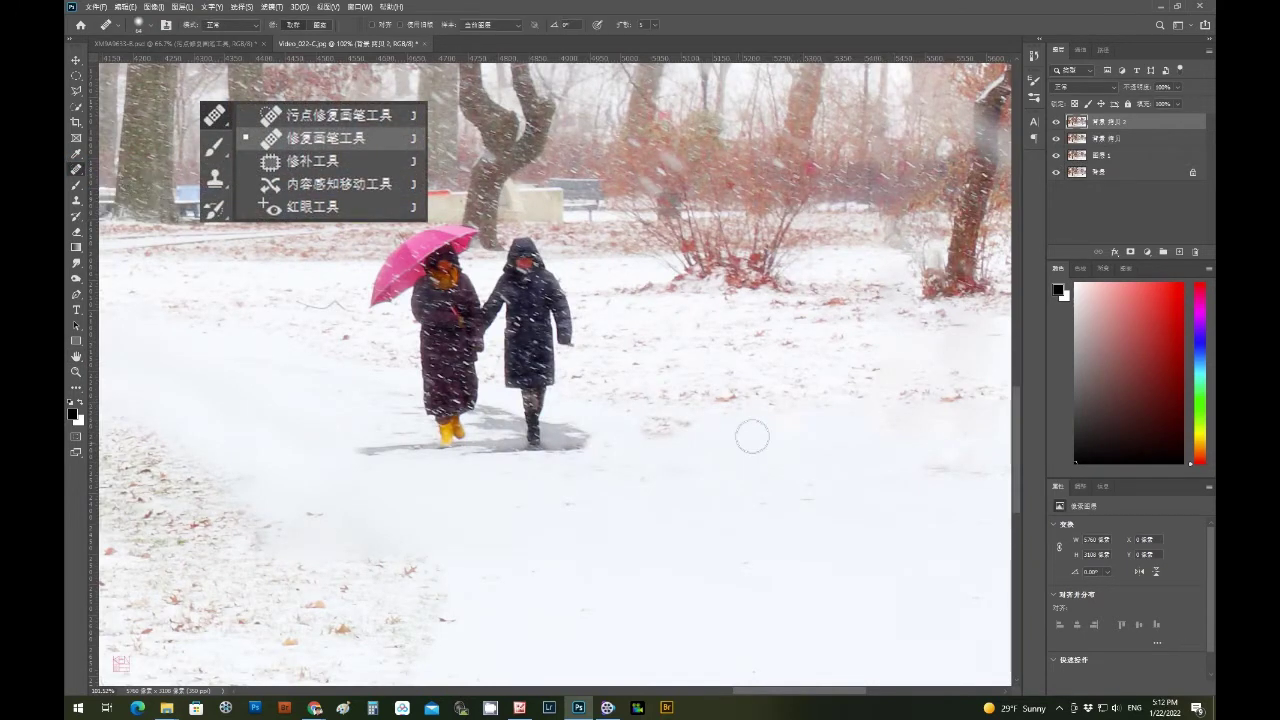
click(710, 360)
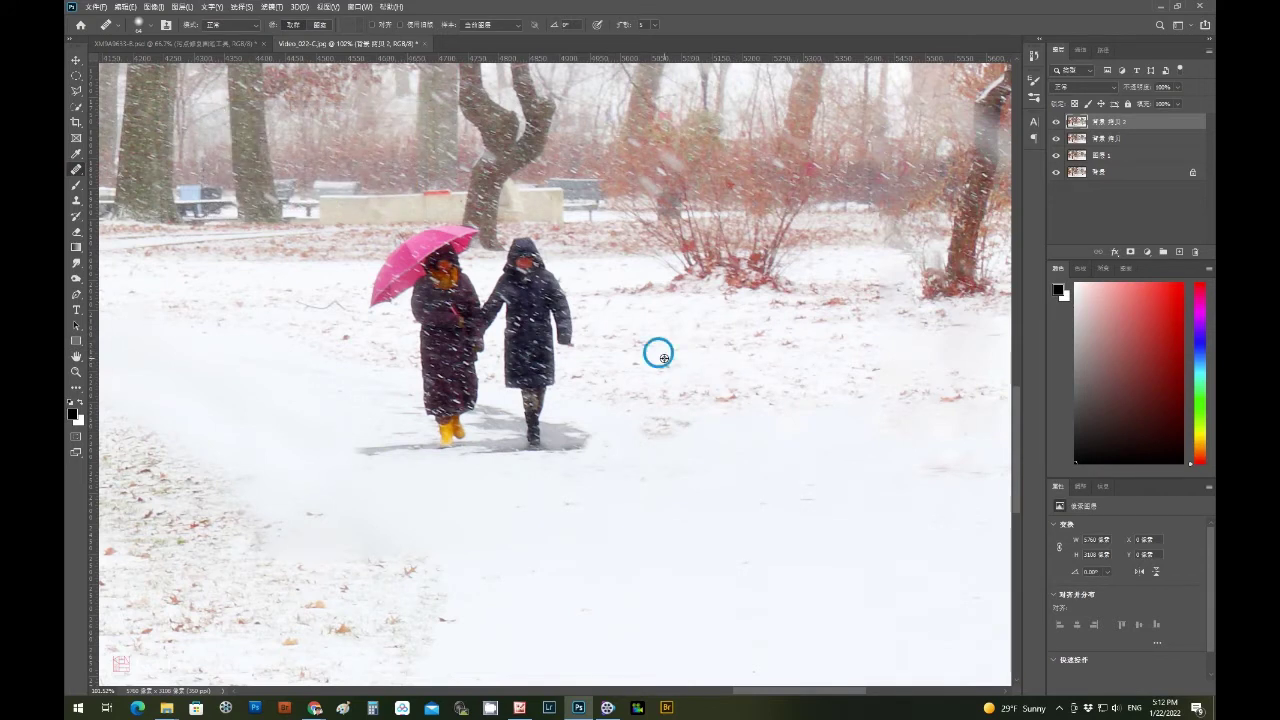
mouse_move(510, 350)
mouse_down()
mouse_move(537, 283)
mouse_move(474, 323)
mouse_move(537, 363)
mouse_move(537, 423)
mouse_move(571, 420)
mouse_move(479, 439)
mouse_up()
mouse_move(449, 366)
mouse_down()
mouse_move(480, 349)
mouse_move(443, 377)
mouse_move(514, 379)
mouse_move(466, 429)
mouse_move(426, 426)
mouse_move(407, 443)
mouse_move(425, 438)
mouse_up()
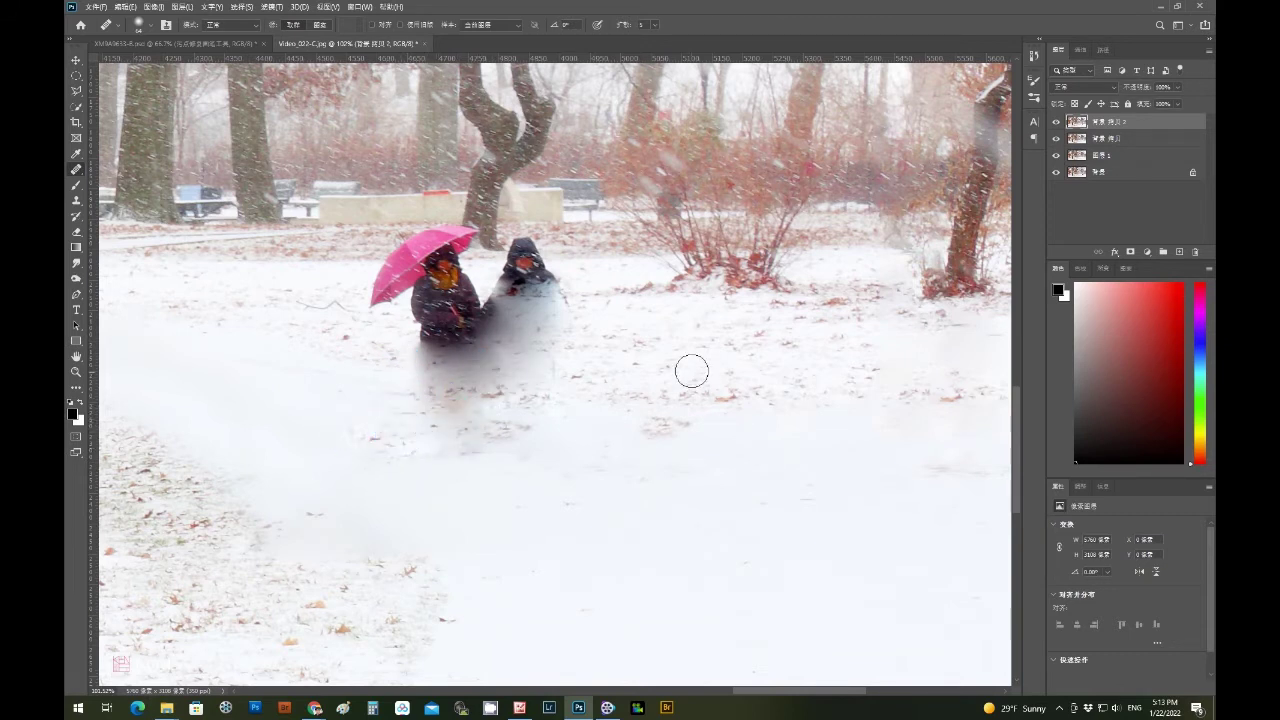
drag(500, 382, 425, 380)
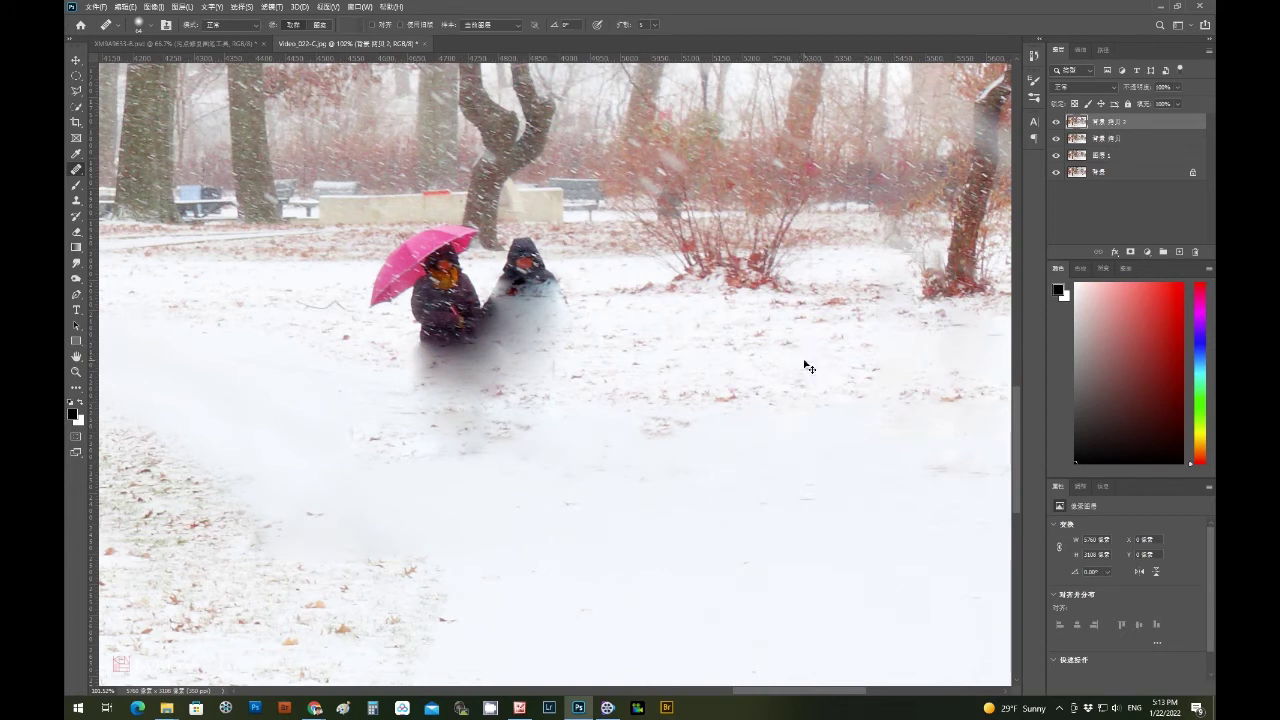
key(ctrl+z)
key(ctrl+z)
key(ctrl+z)
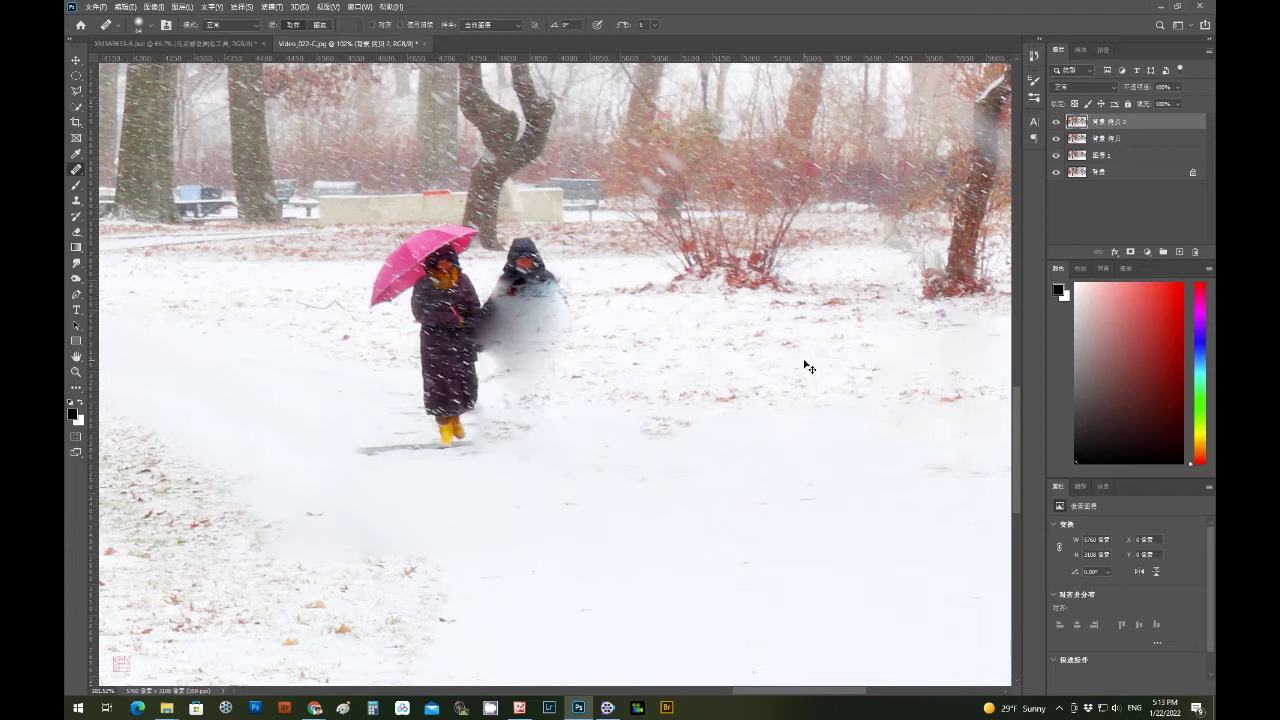
key(ctrl+z)
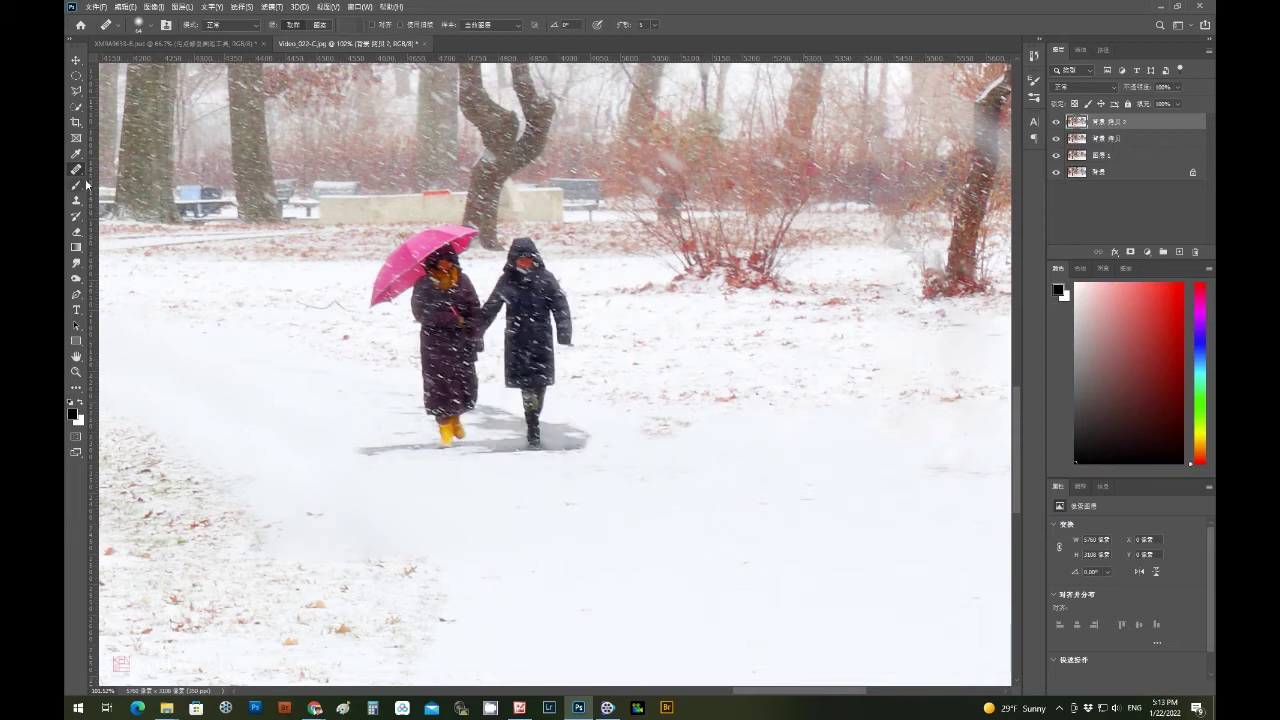
right_click(76, 168)
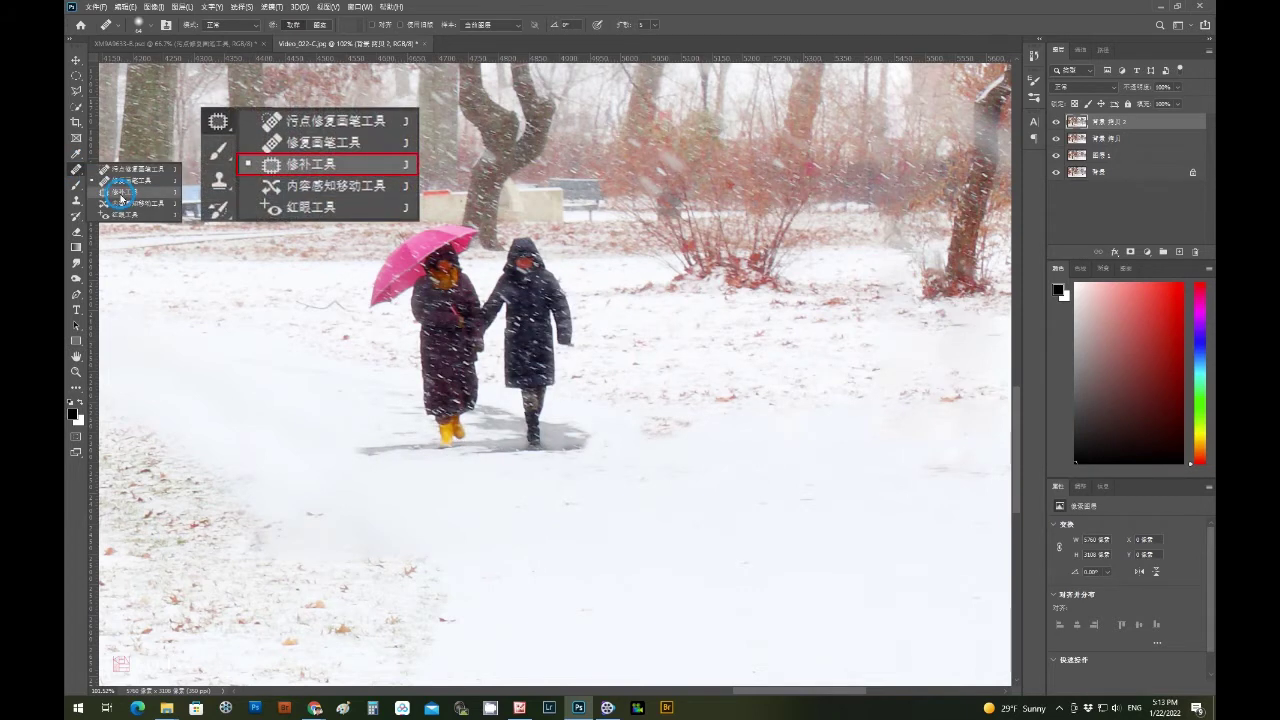
- Outline the couple and shadow with the Patch Tool, try a snow patch, and undo it
click(120, 192)
mouse_move(401, 306)
mouse_down()
mouse_move(383, 260)
mouse_move(465, 231)
mouse_up()
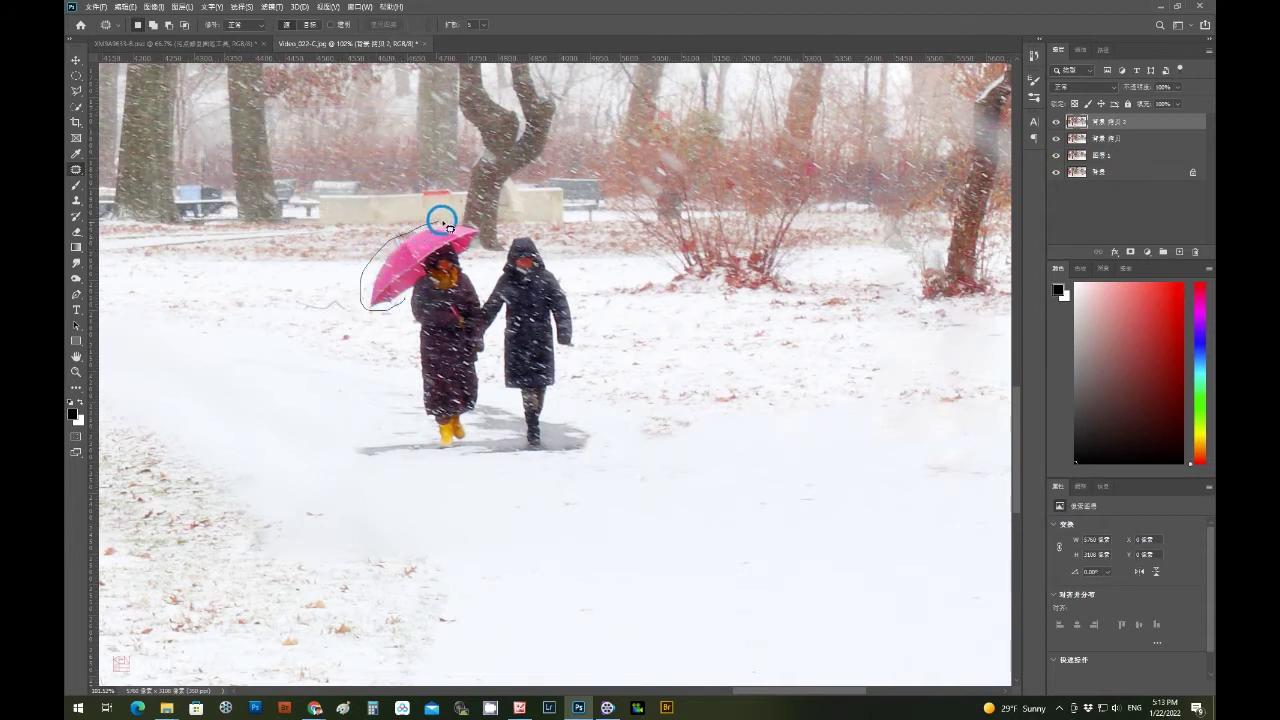
mouse_move(476, 259)
mouse_down()
mouse_move(513, 236)
mouse_move(565, 357)
mouse_move(460, 470)
mouse_move(360, 460)
mouse_move(354, 437)
mouse_move(383, 423)
mouse_move(405, 302)
mouse_up()
drag(469, 329, 817, 451)
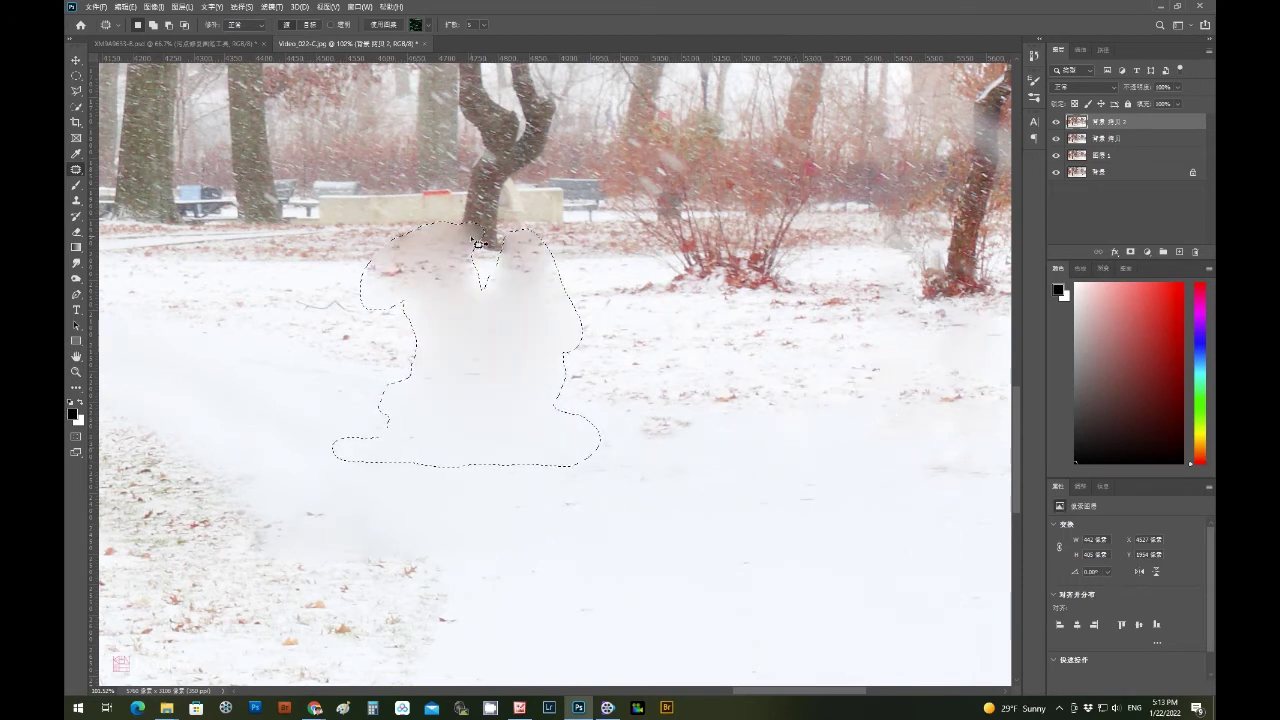
key(ctrl+d)
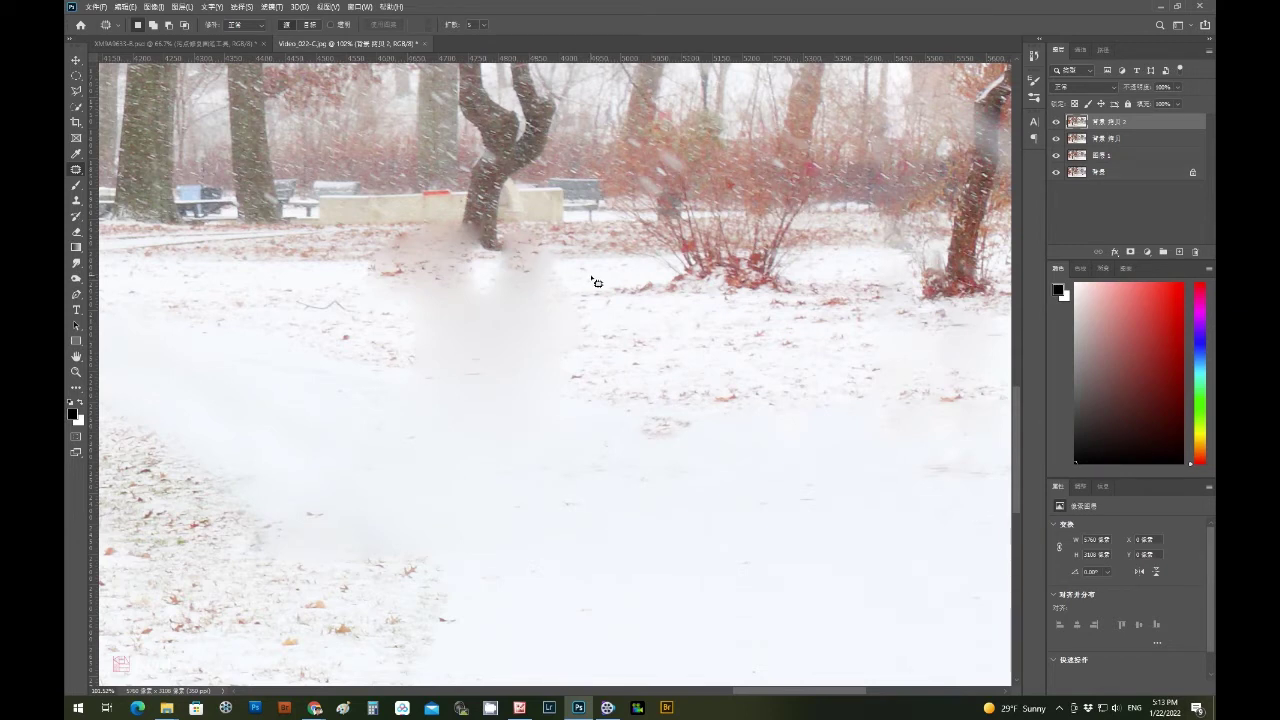
key(ctrl+z)
key(ctrl+z)
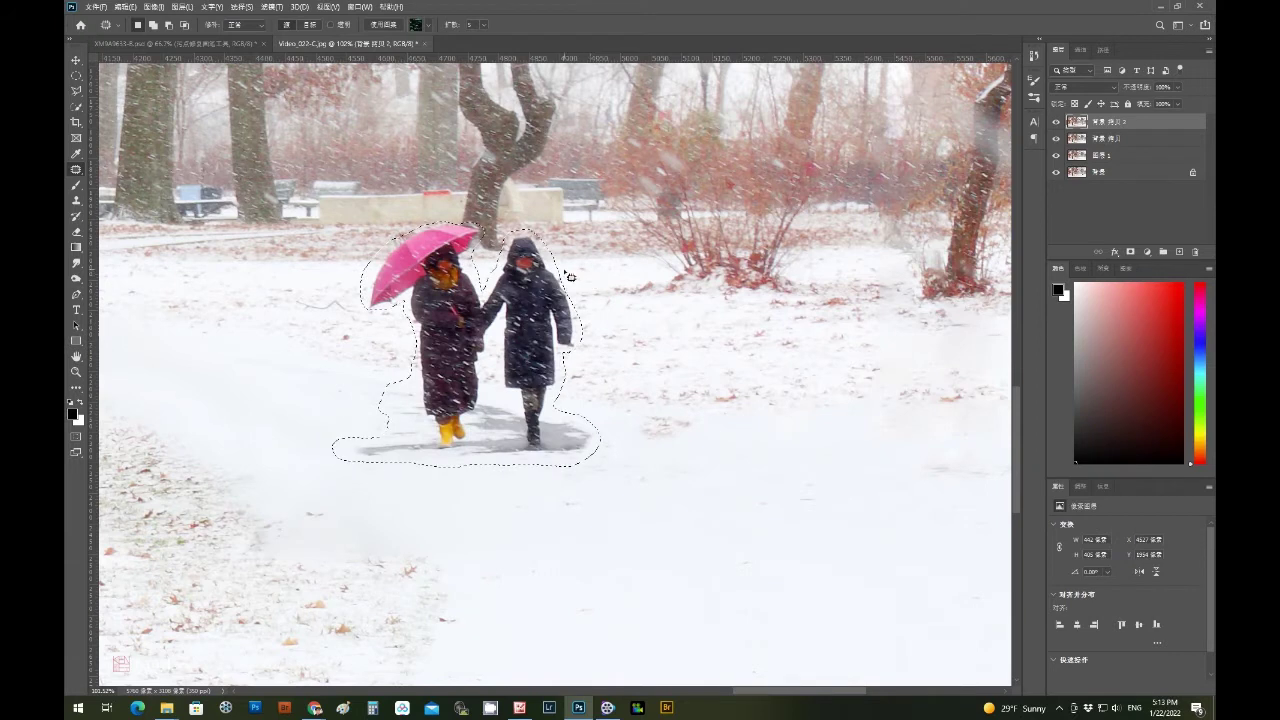
- Select the couple and shadow with the Polygonal Lasso and apply a Content-Aware fill
click(76, 91)
click(143, 202)
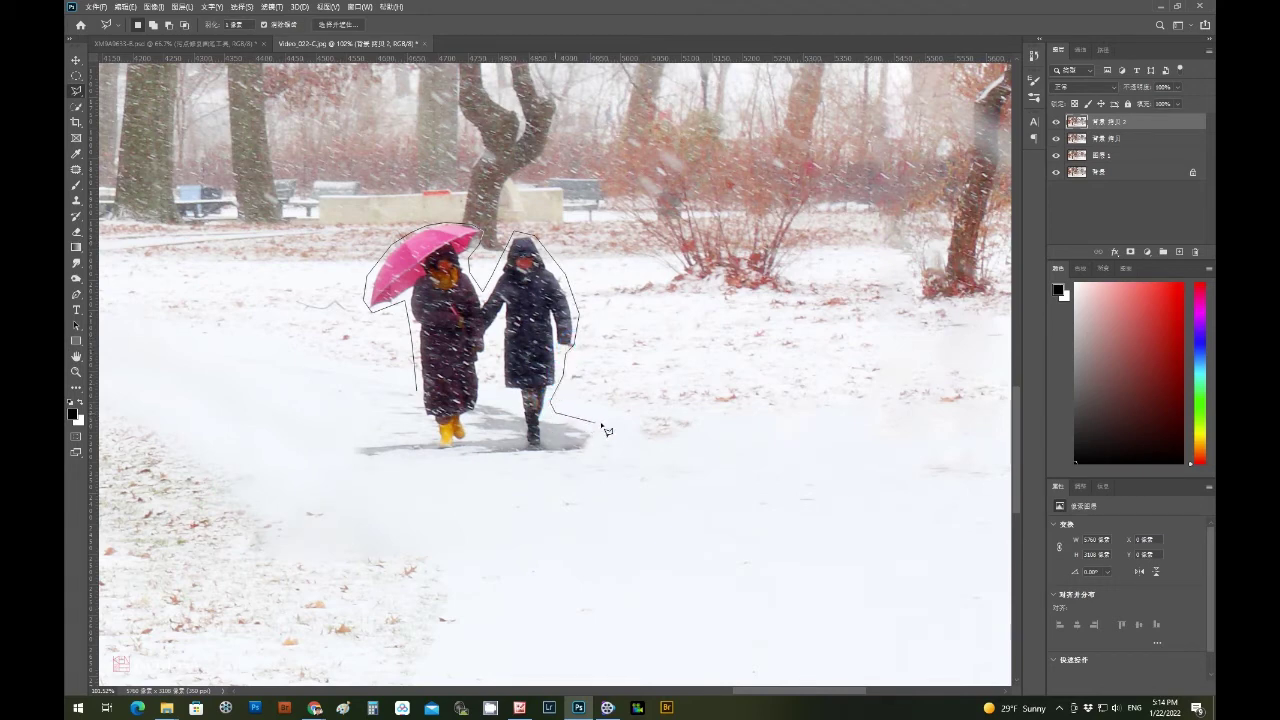
click(346, 462)
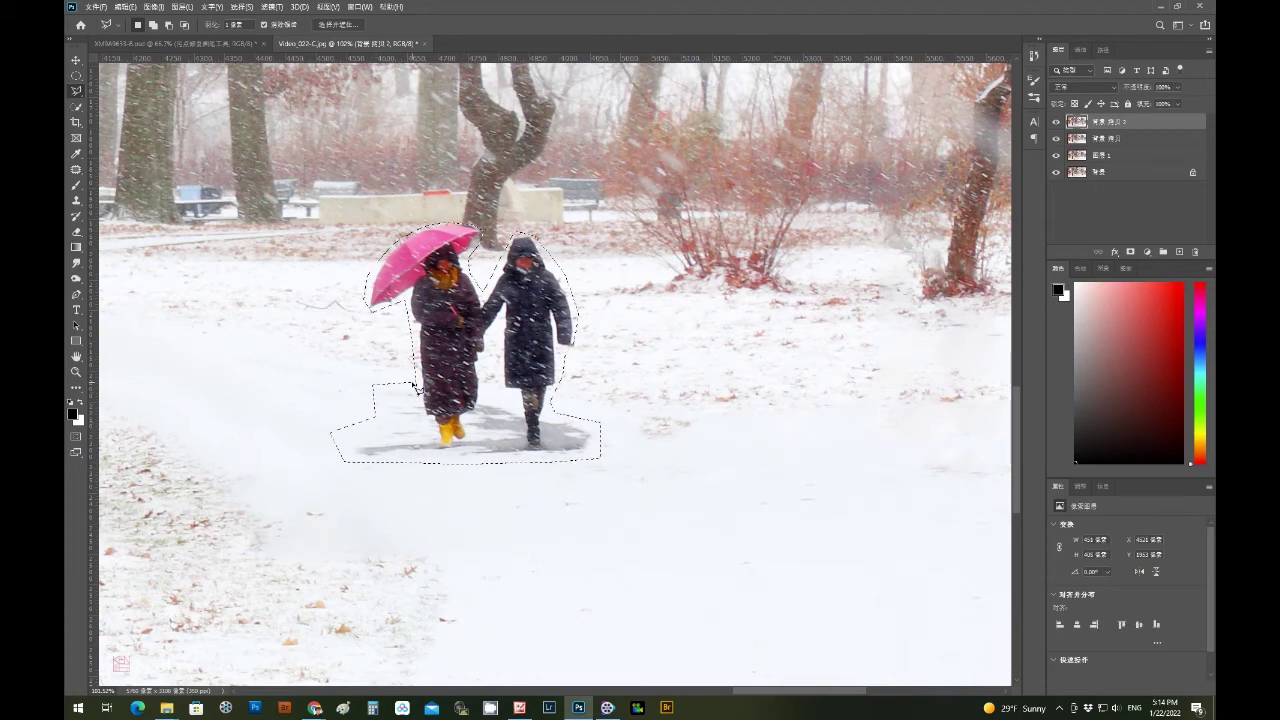
right_click(469, 368)
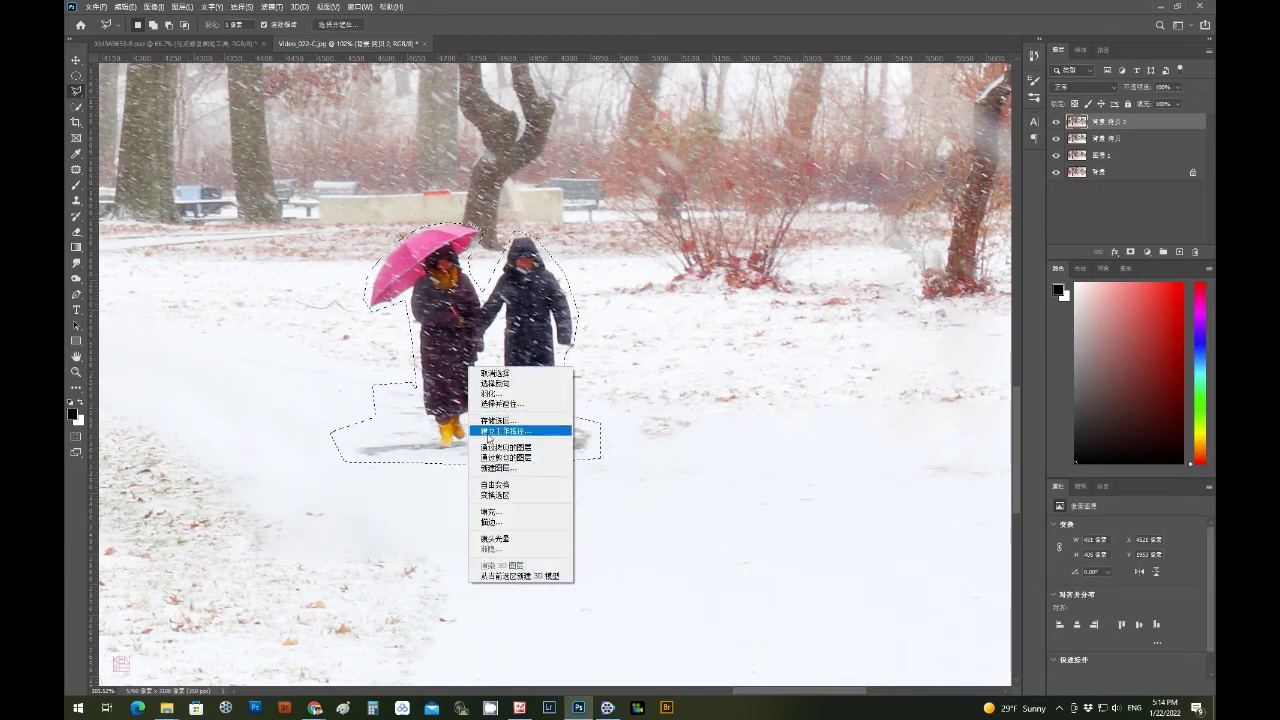
click(492, 511)
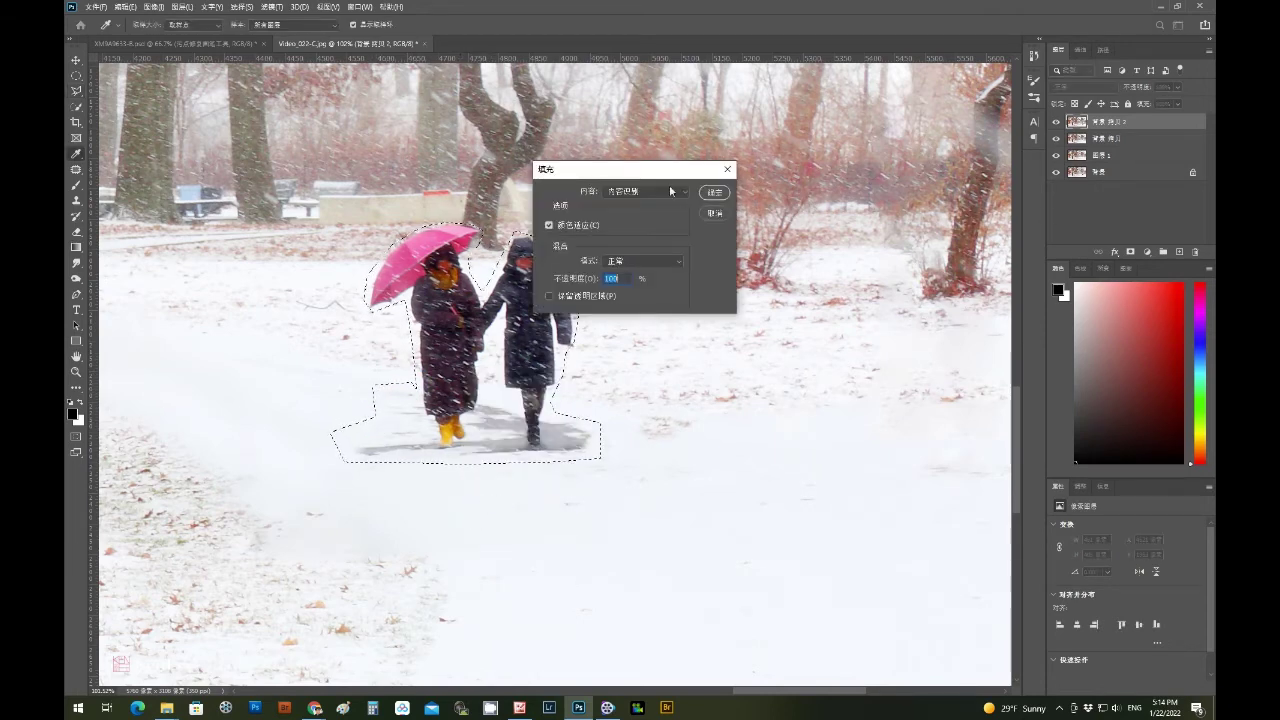
click(713, 192)
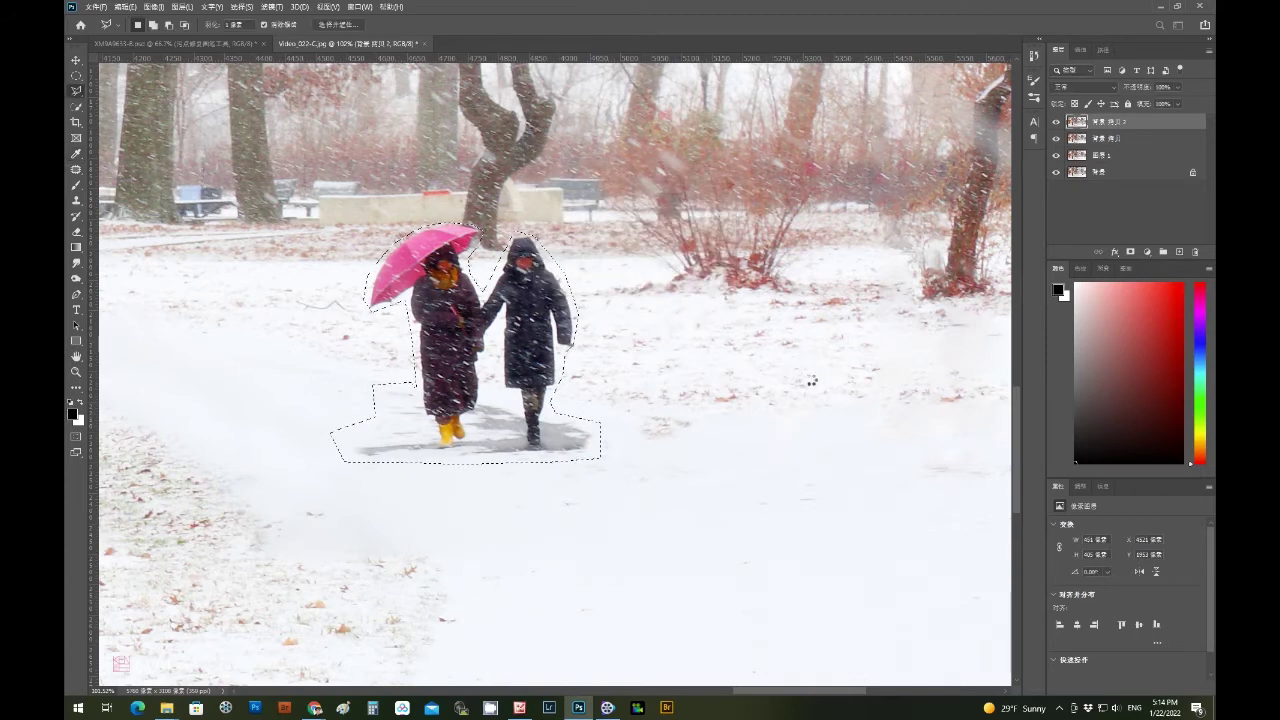
key(ctrl+d)
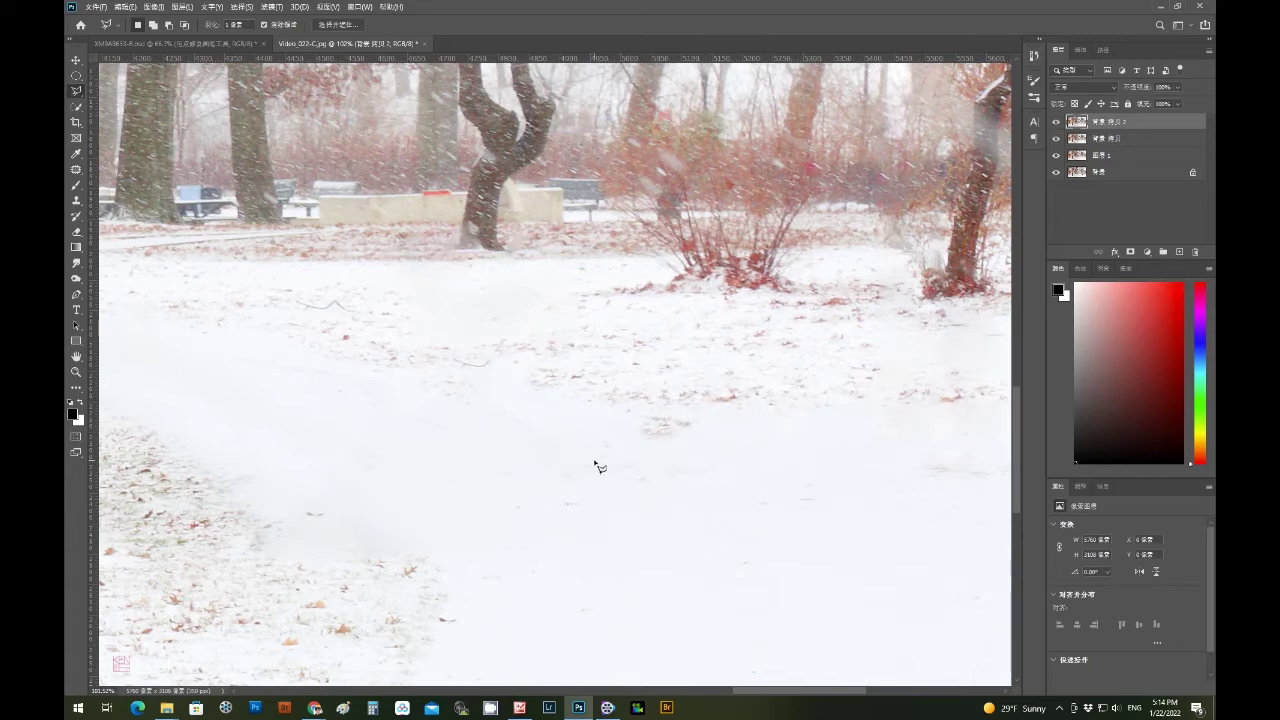
- Zoom in near the bench wall and clone snow over the thin left twig
drag(520, 321, 520, 317)
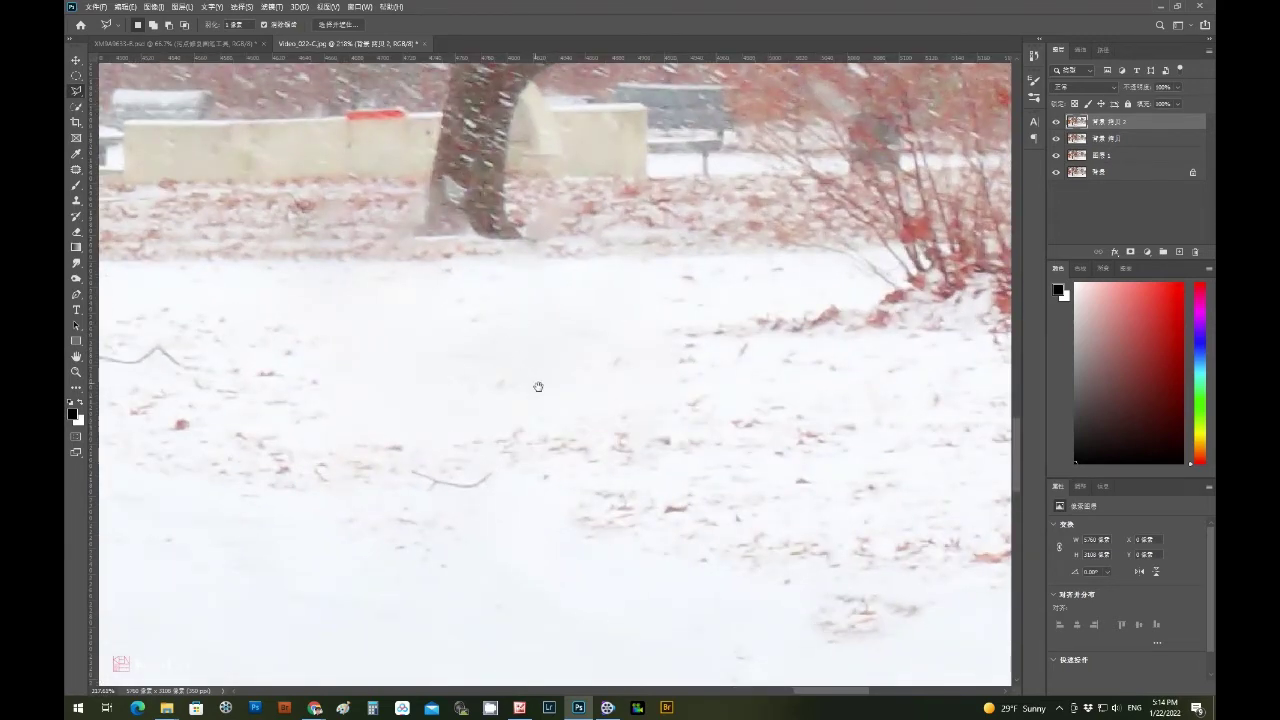
mouse_move(461, 374)
mouse_down()
mouse_move(514, 346)
mouse_move(529, 363)
mouse_up()
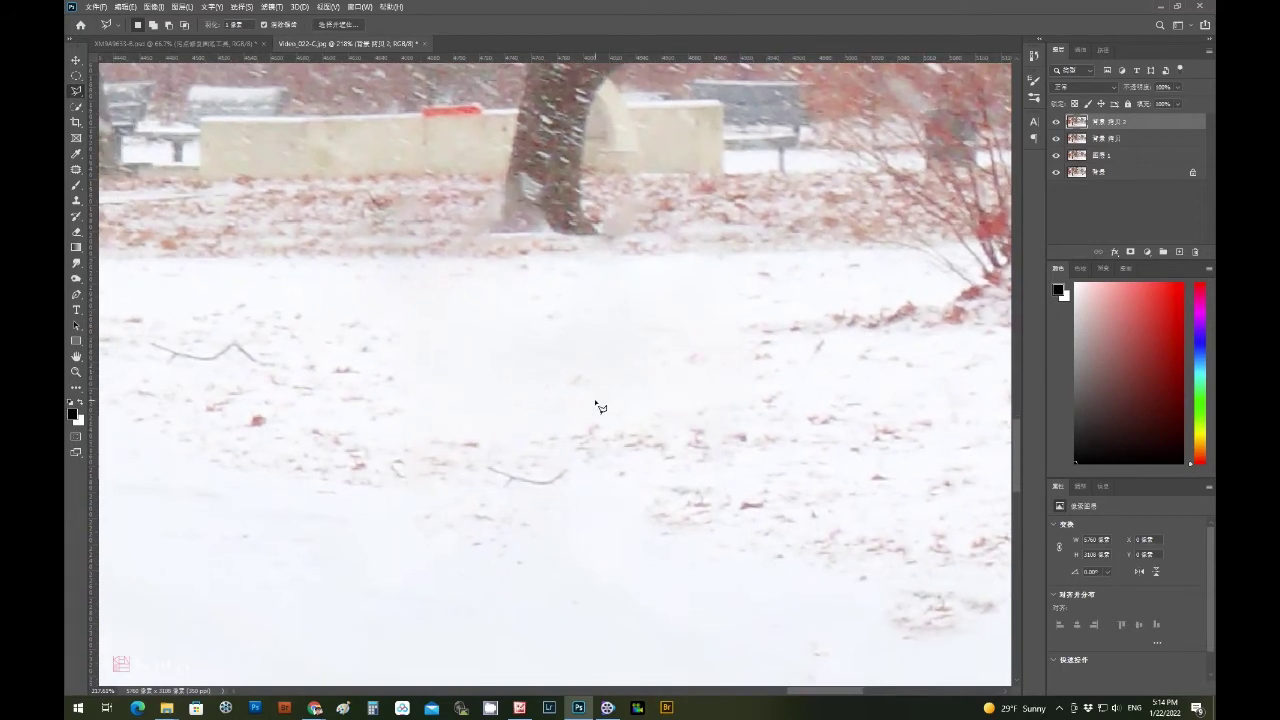
click(77, 201)
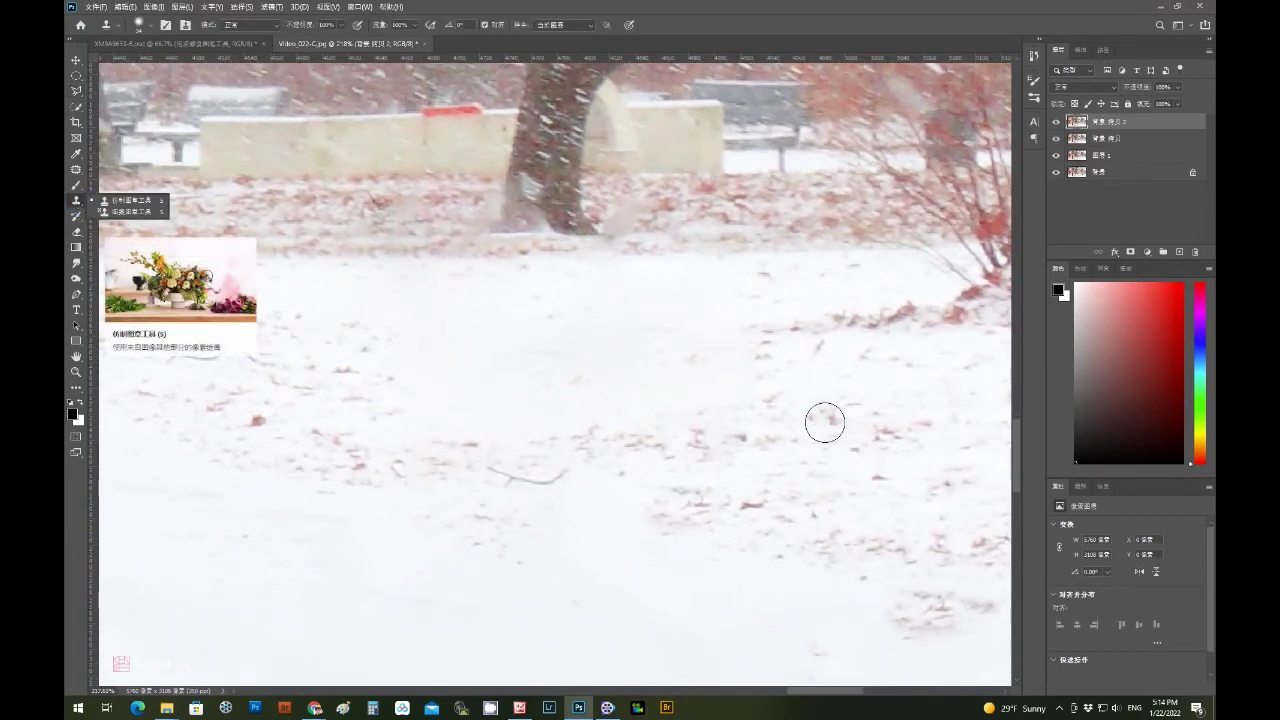
click(815, 412)
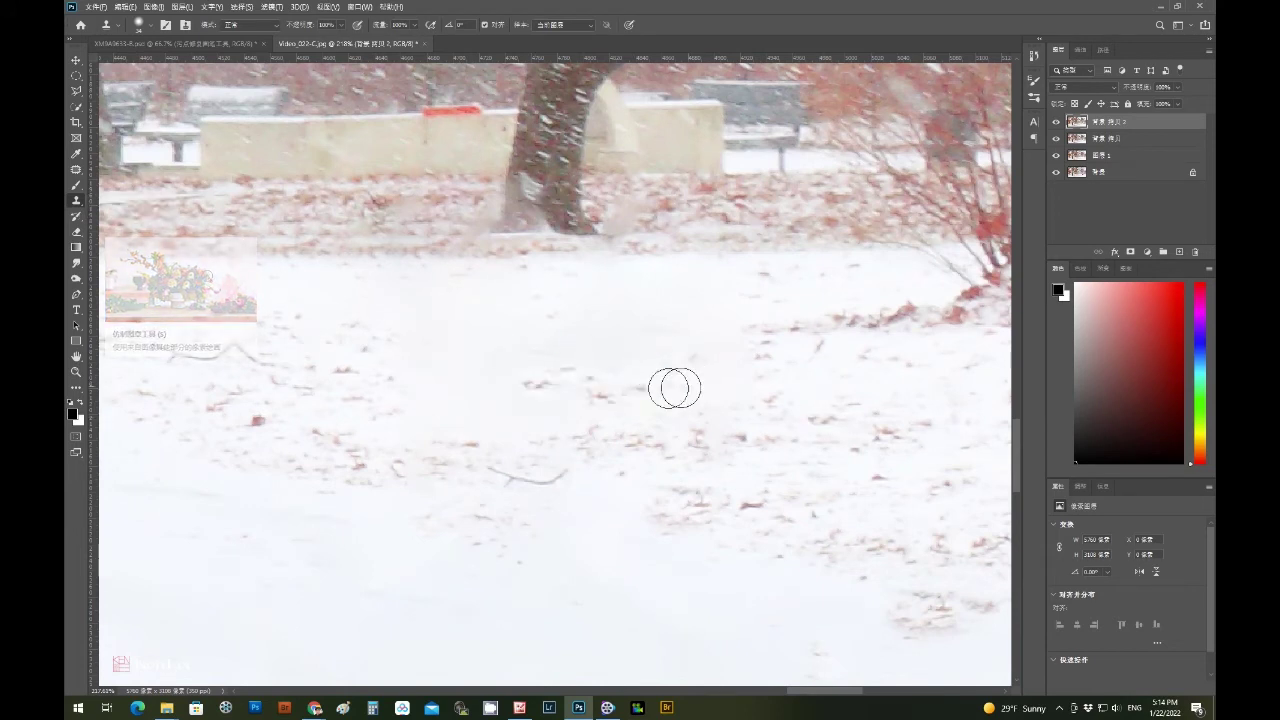
drag(648, 346, 434, 397)
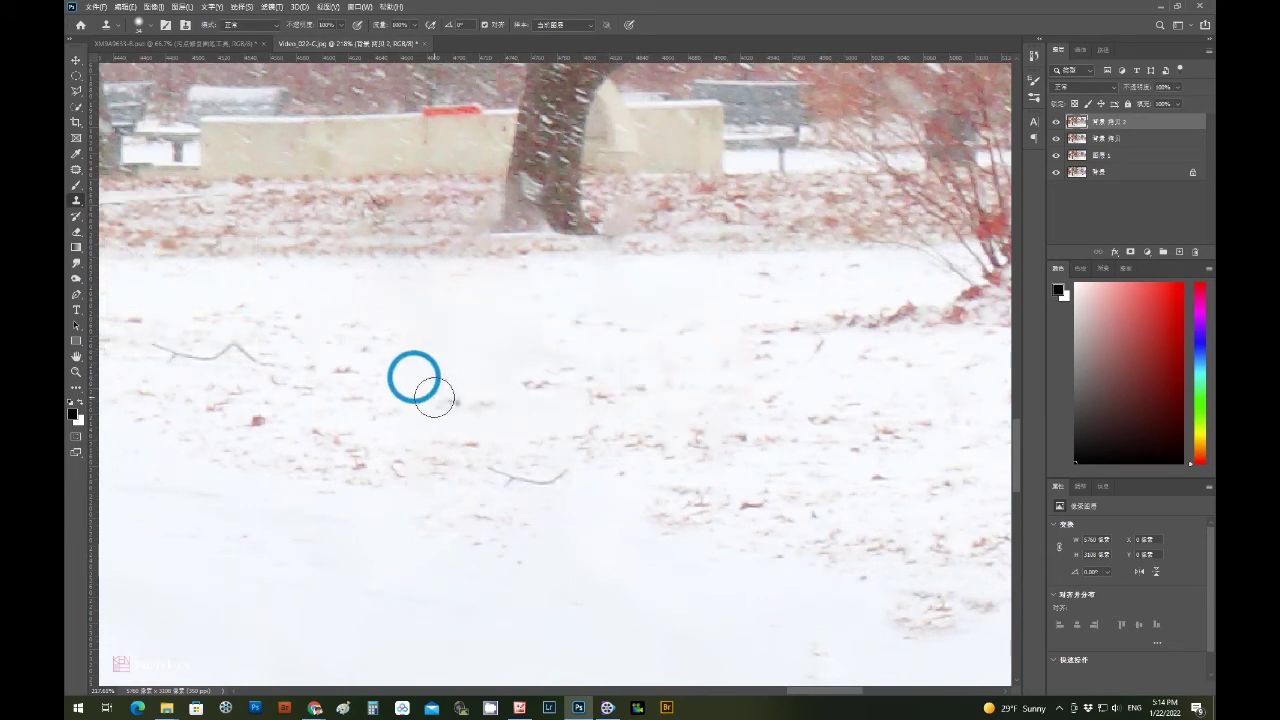
drag(434, 397, 434, 350)
click(500, 285)
drag(240, 358, 160, 346)
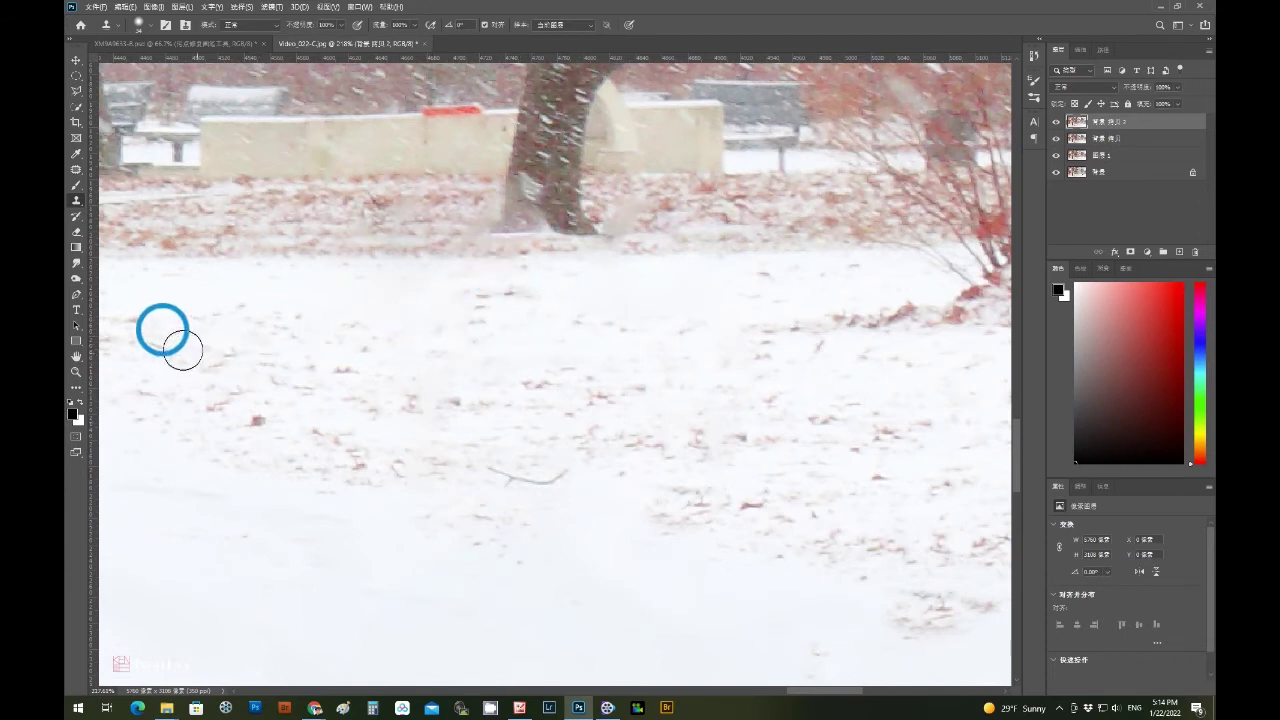
click(442, 318)
- Clone away the middle twig and tree-base debris, then fit the photo on screen
click(697, 304)
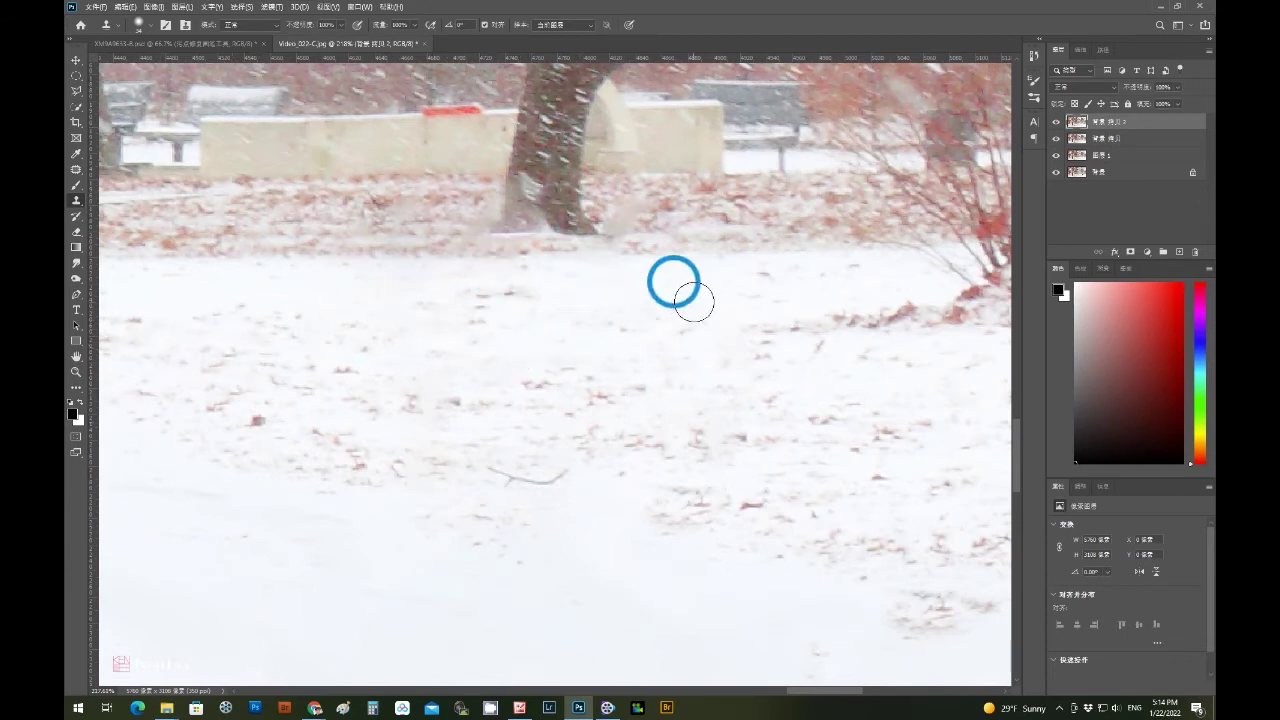
click(565, 472)
drag(565, 472, 470, 468)
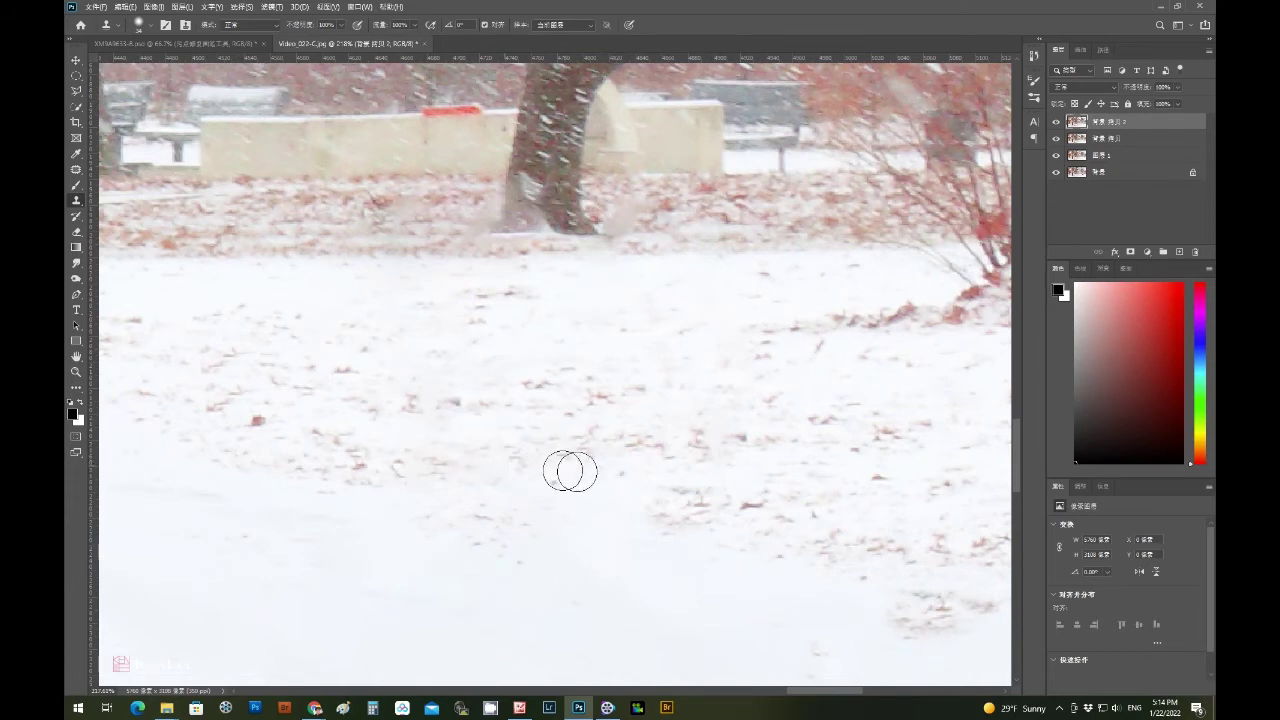
click(608, 486)
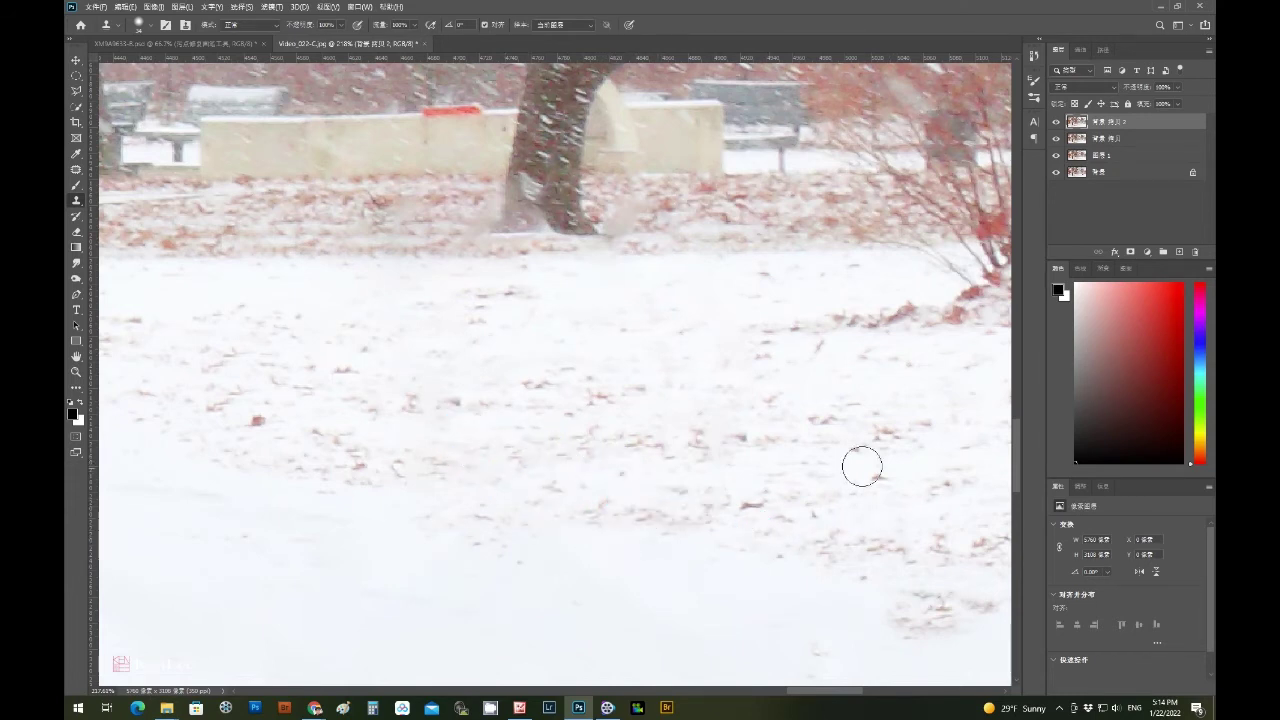
alt+click(731, 191)
drag(591, 194, 630, 200)
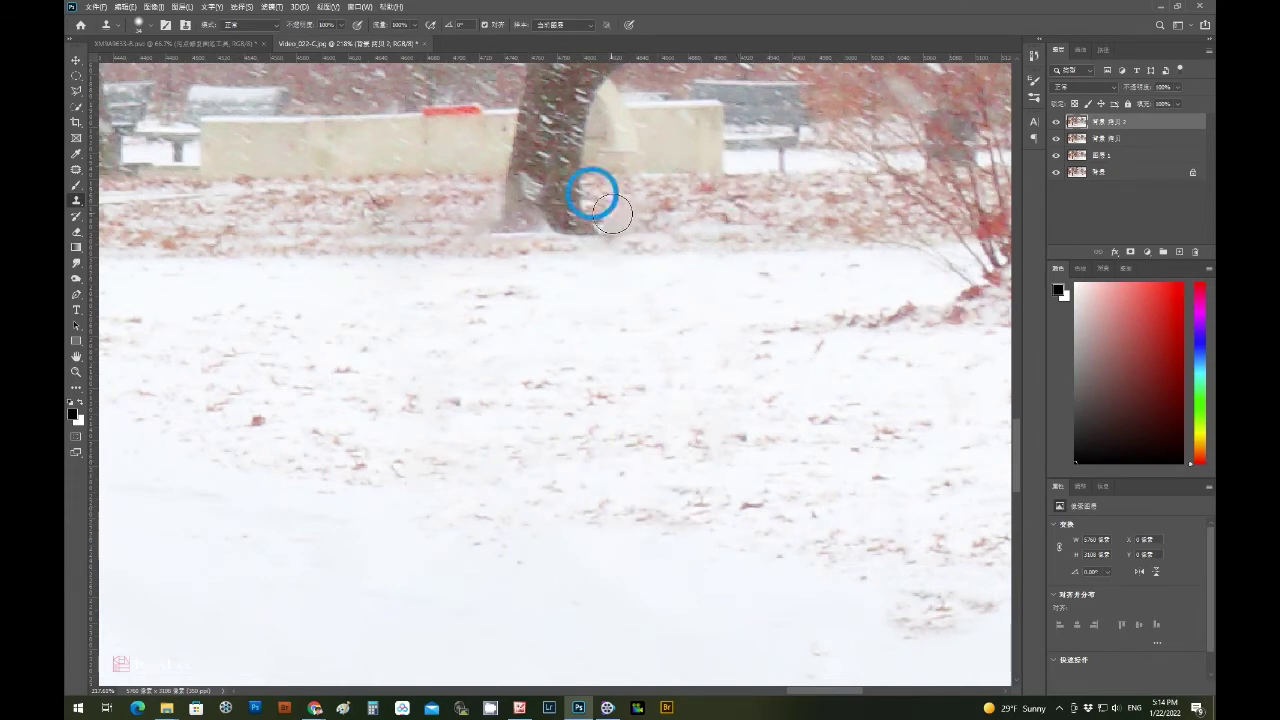
click(371, 202)
double_click(76, 356)
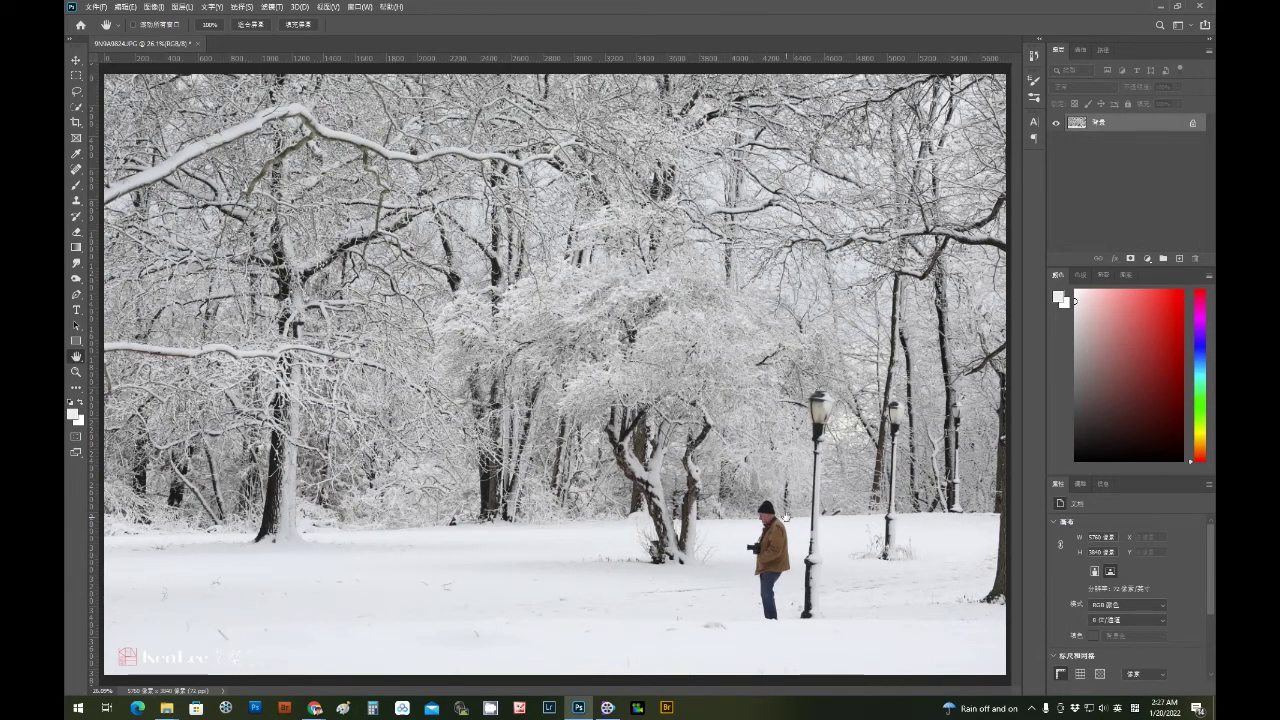
- Spot-heal the photographer and nearby snow marks as a trial, then revert to the original
drag(775, 560, 804, 511)
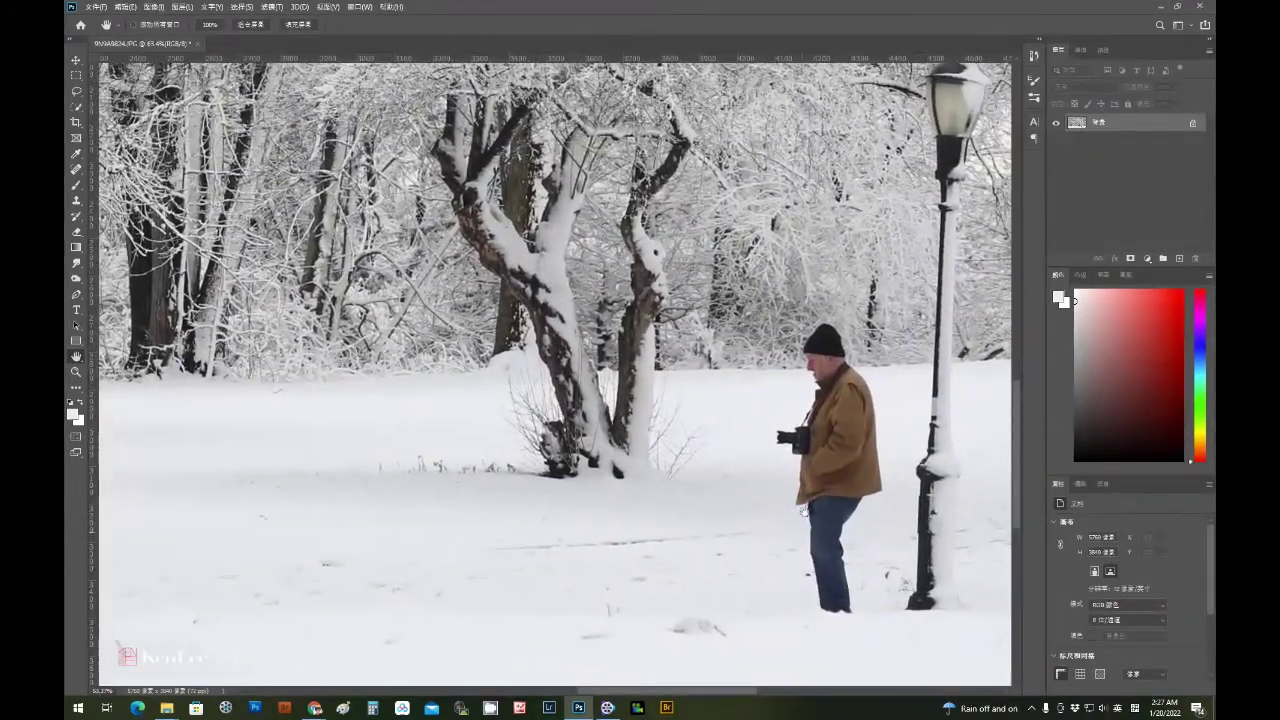
click(77, 171)
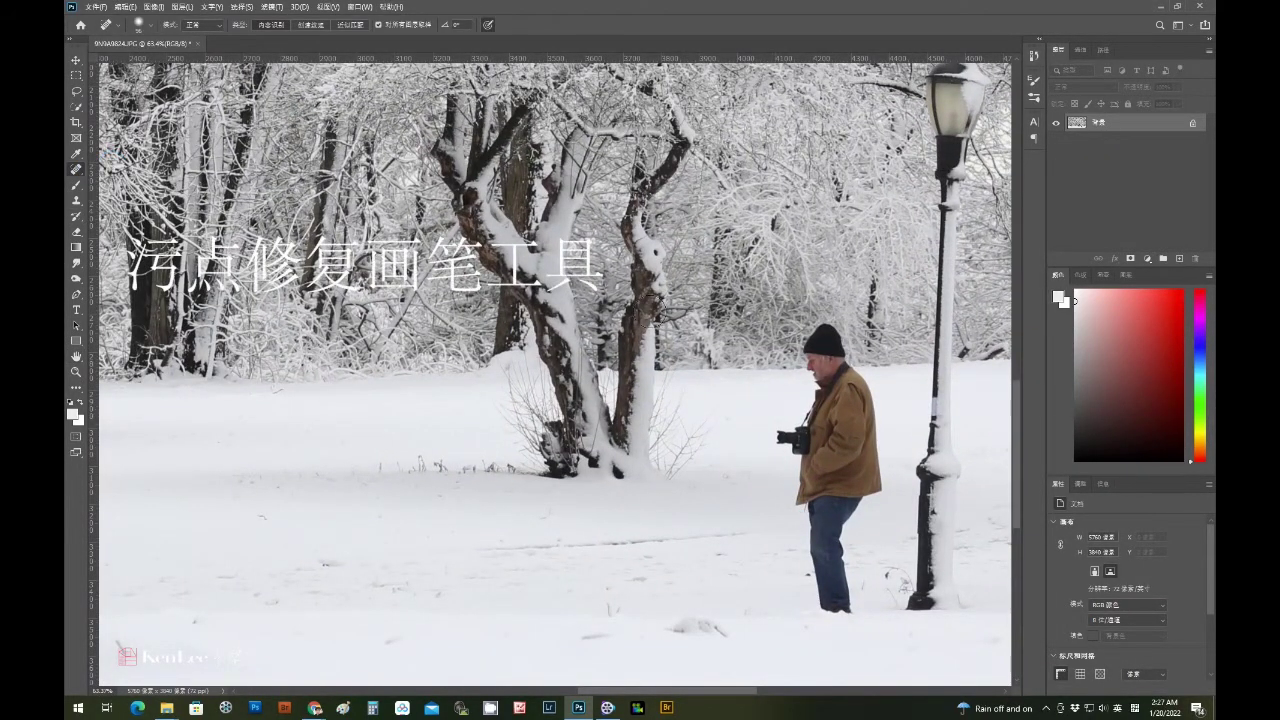
mouse_move(820, 351)
mouse_down()
mouse_move(857, 421)
mouse_move(823, 385)
mouse_move(778, 422)
mouse_move(809, 436)
mouse_move(810, 483)
mouse_move(806, 394)
mouse_move(858, 476)
mouse_move(833, 522)
mouse_move(806, 523)
mouse_move(820, 580)
mouse_move(831, 540)
mouse_move(801, 549)
mouse_move(866, 533)
mouse_up()
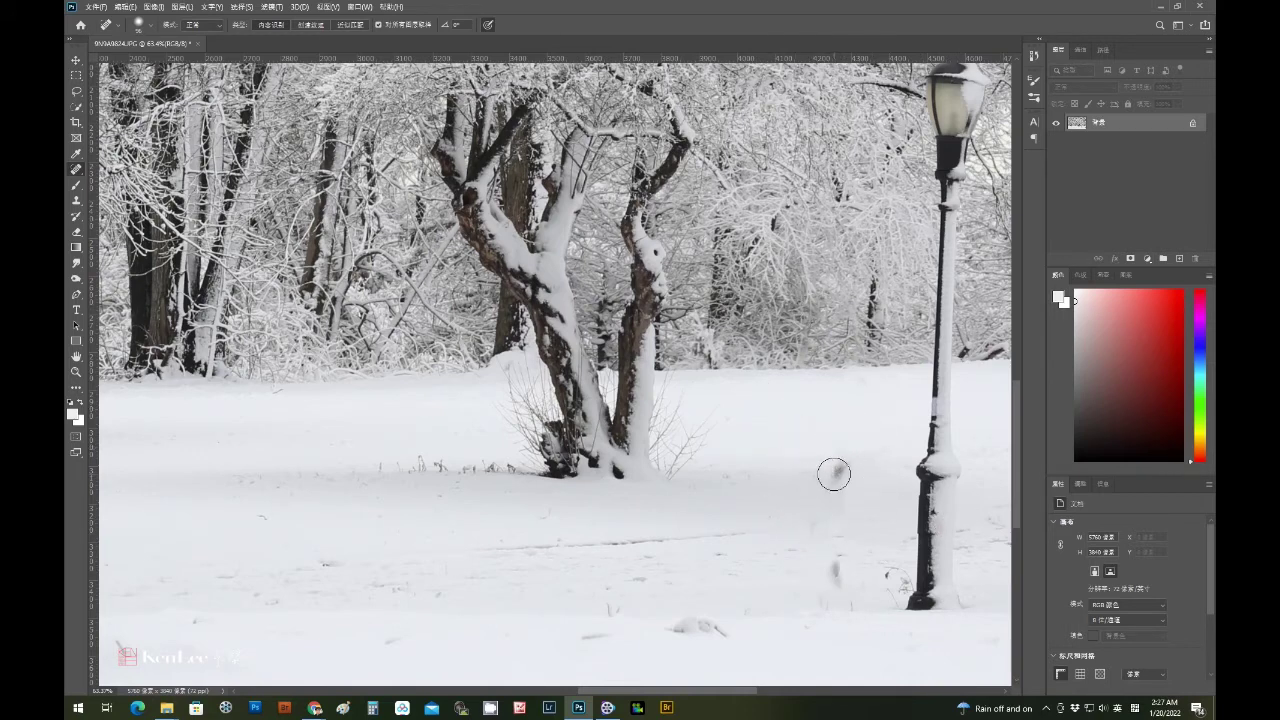
mouse_move(837, 476)
mouse_down()
mouse_move(831, 451)
mouse_move(797, 503)
mouse_move(828, 578)
mouse_up()
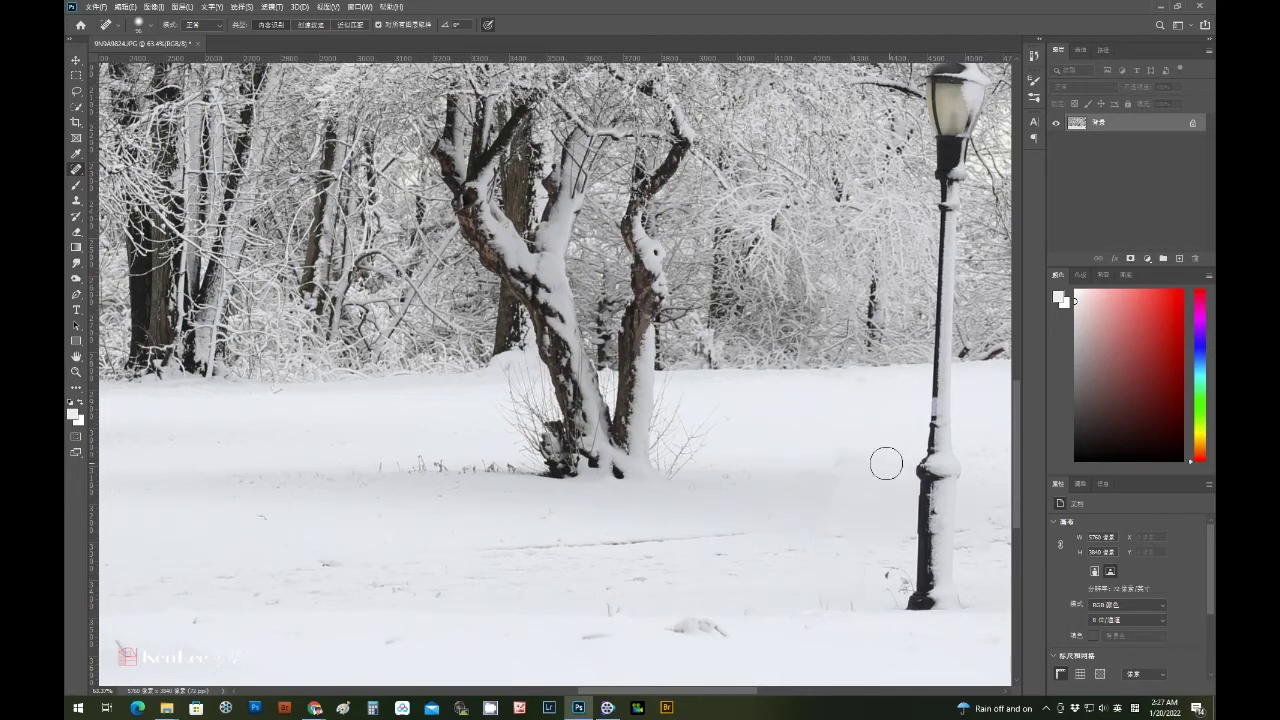
drag(845, 468, 846, 457)
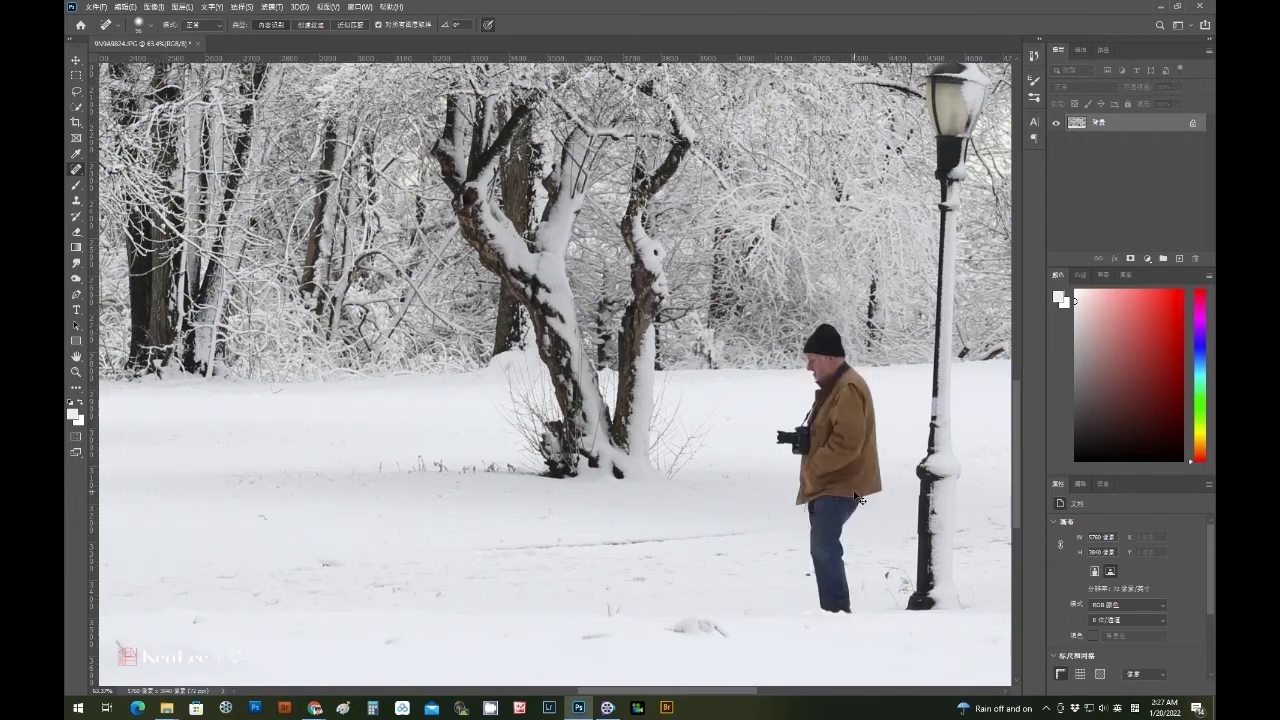
- Choose the Patch Tool and begin outlining the photographer
right_click(77, 170)
click(117, 196)
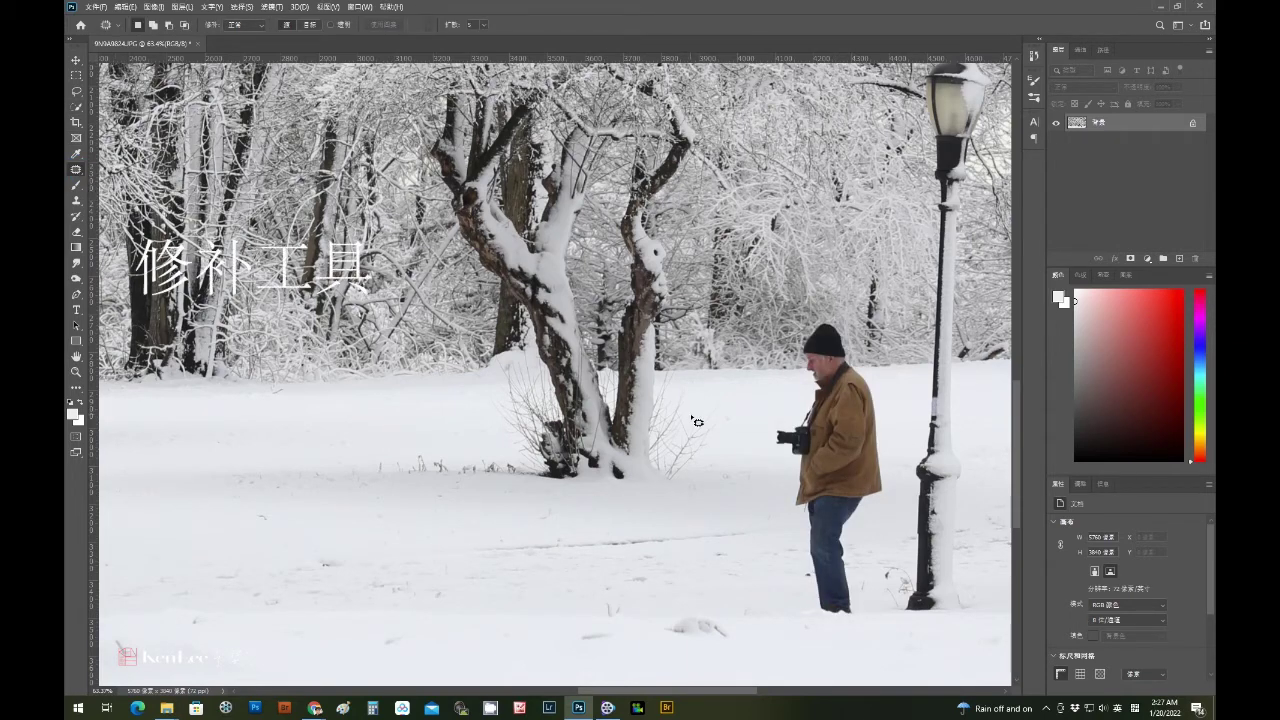
drag(788, 462, 776, 414)
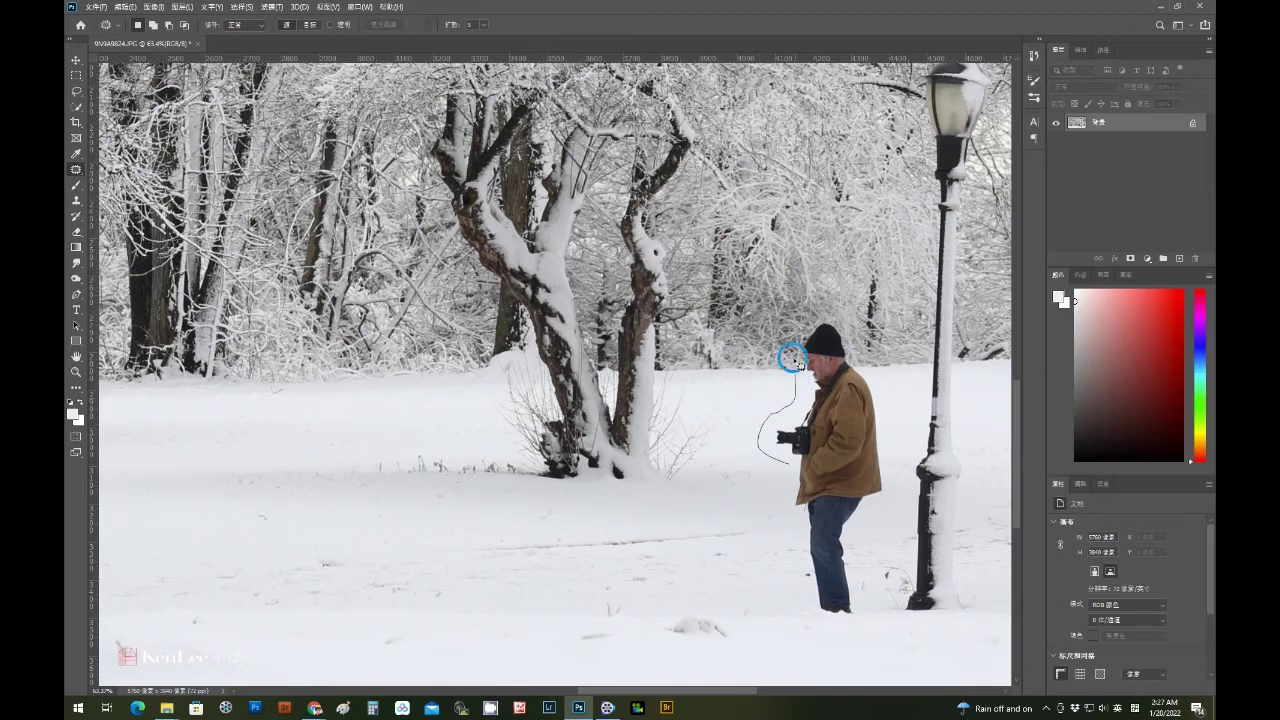
- Close the patch outline around the photographer, preview patching him with snow, then undo it
drag(872, 370, 778, 486)
mouse_move(840, 451)
mouse_down()
mouse_move(289, 456)
mouse_move(339, 463)
mouse_up()
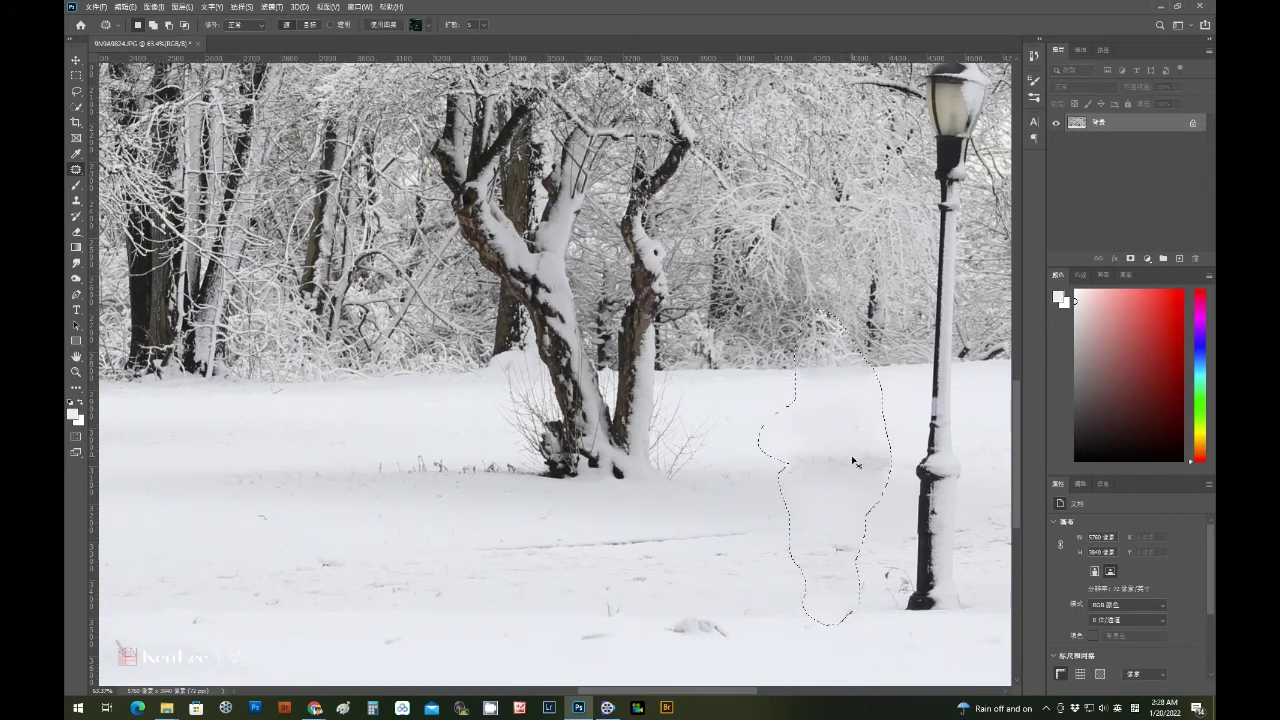
key(ctrl+z)
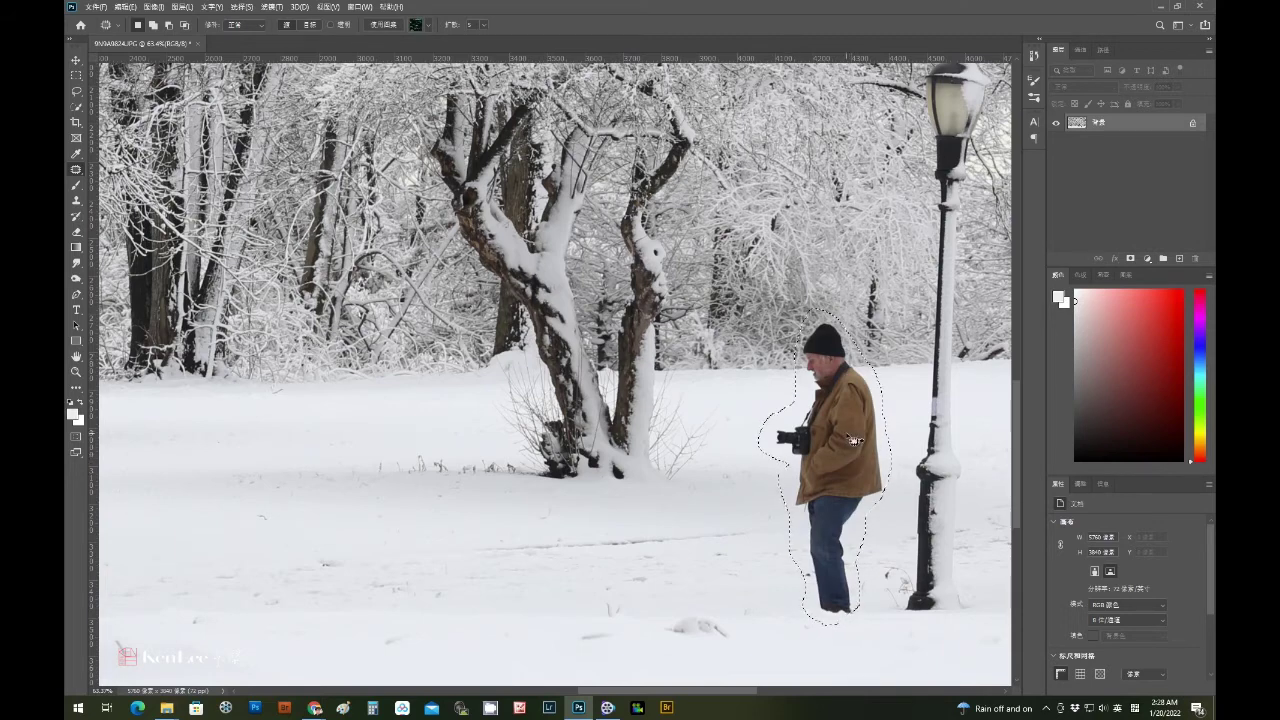
click(77, 92)
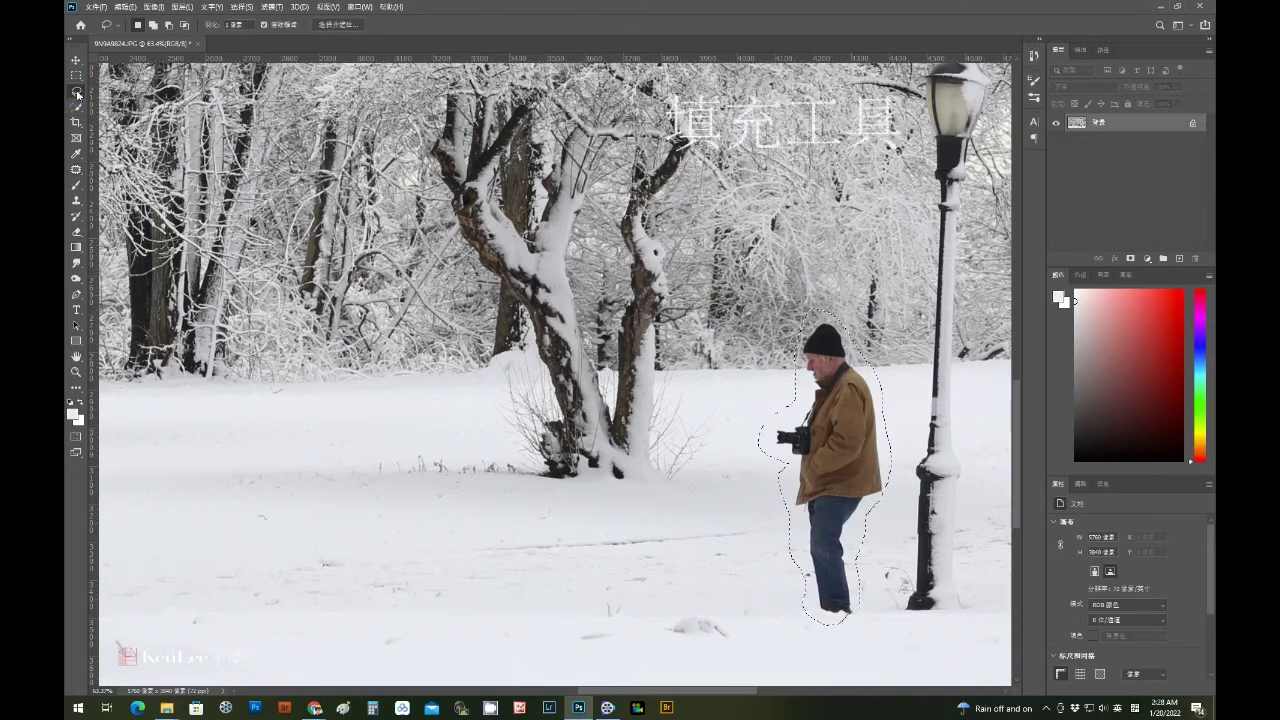
- Content-Aware fill the photographer's selection with the surrounding snow
right_click(822, 446)
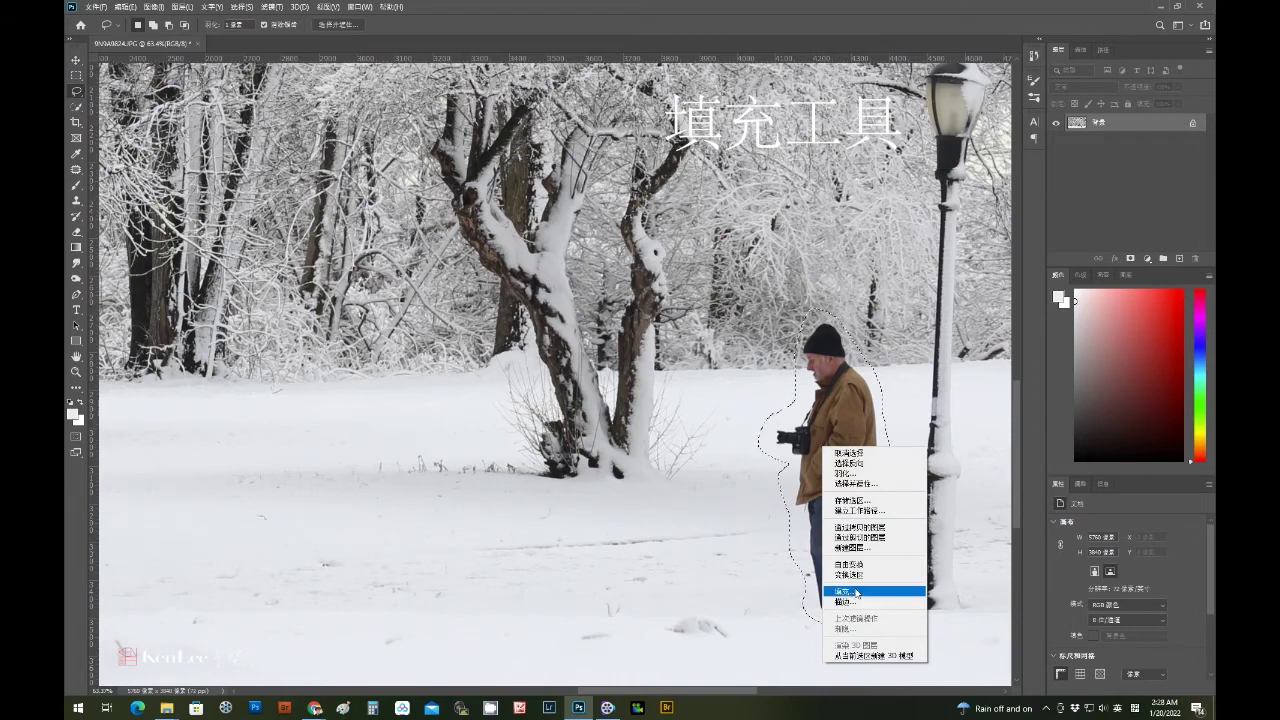
click(852, 594)
click(722, 177)
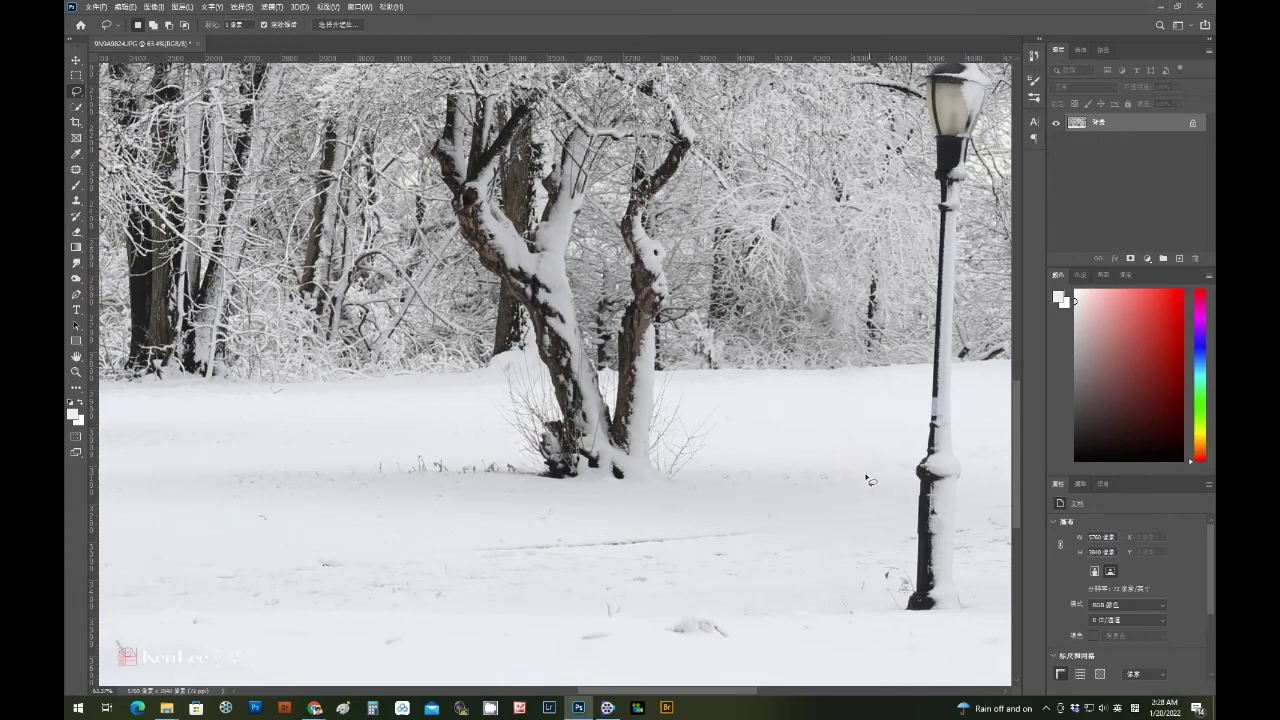
scroll(812, 566, down, 3)
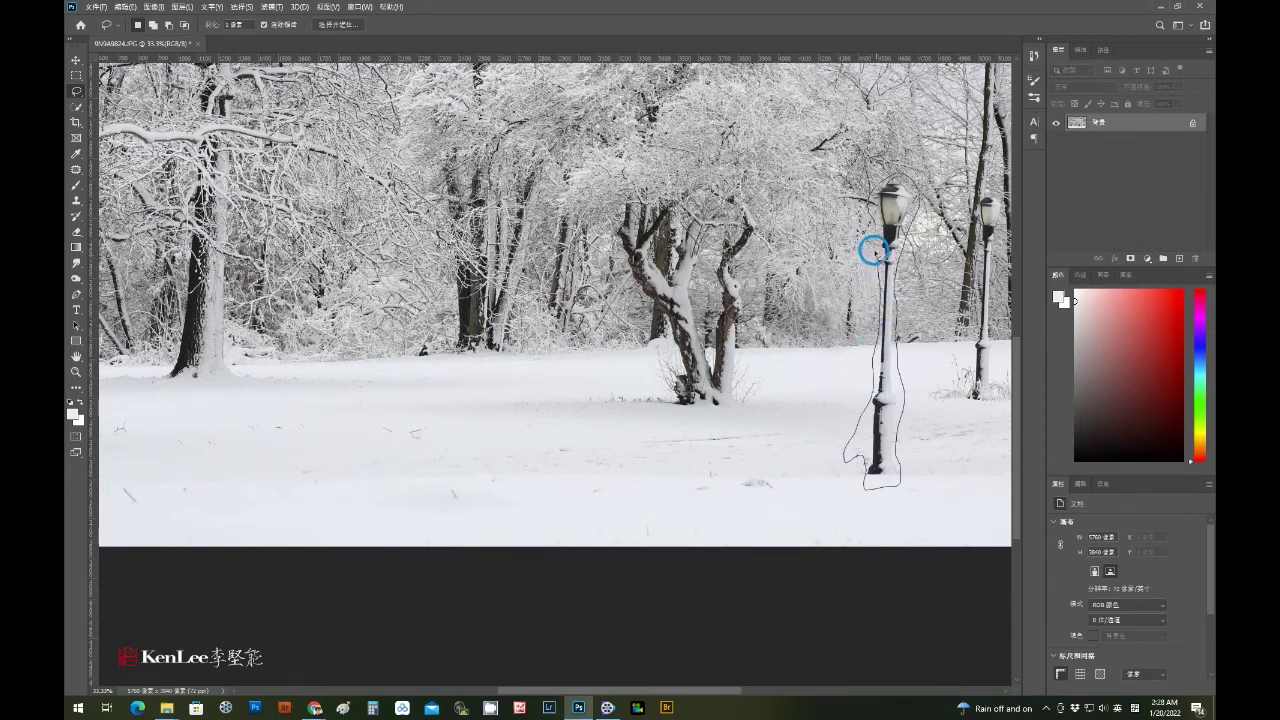
- Content-Aware fill the selected nearer lamppost, then zoom back in
right_click(893, 238)
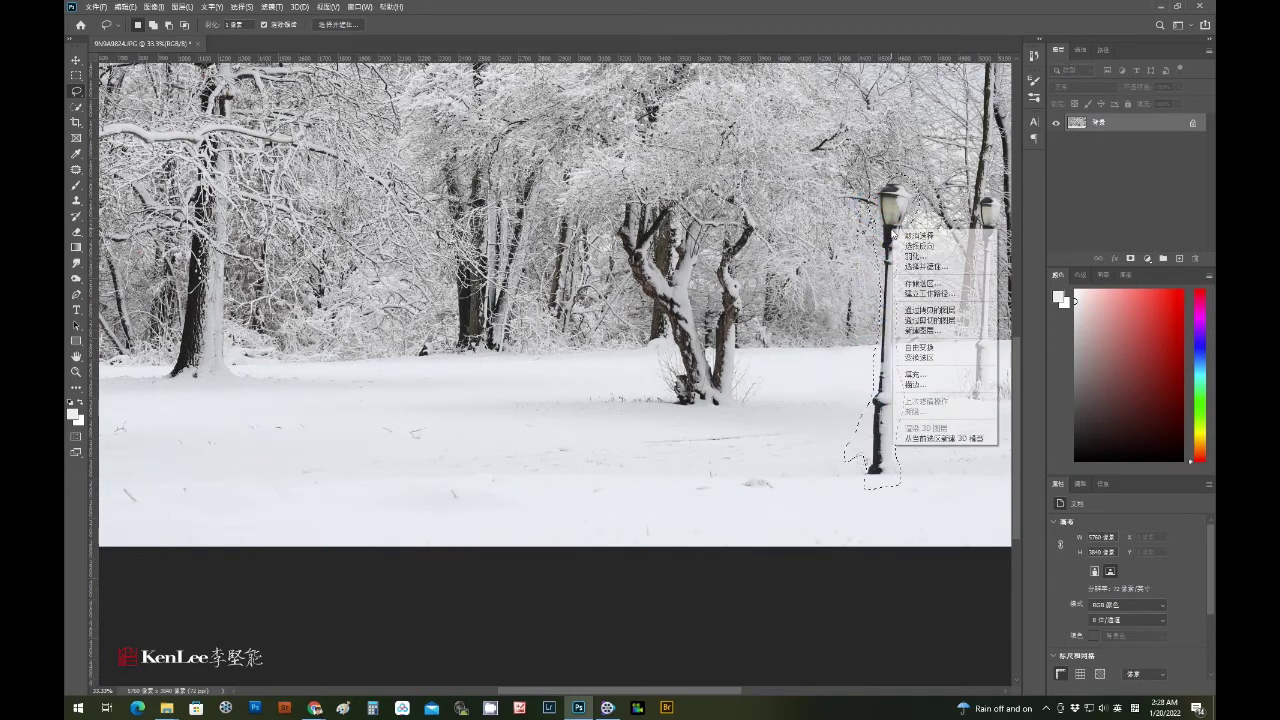
click(920, 368)
click(711, 193)
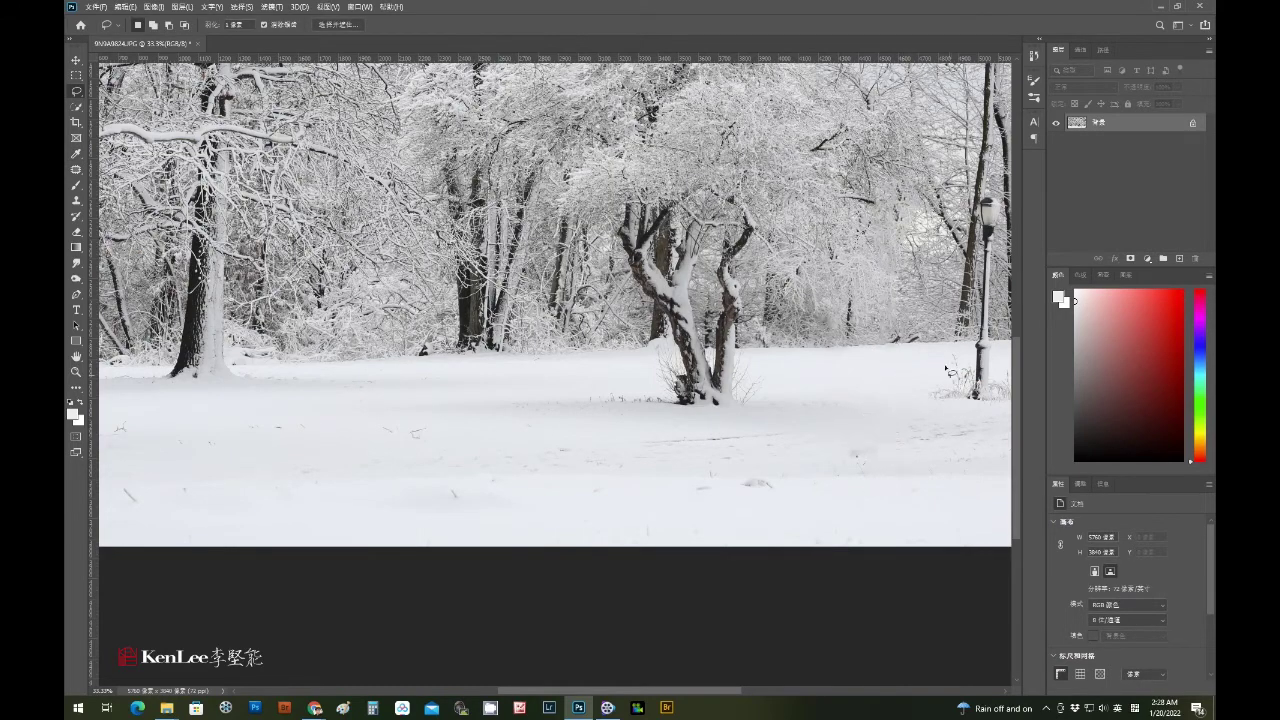
scroll(948, 380, up, 3)
scroll(948, 380, up, 2)
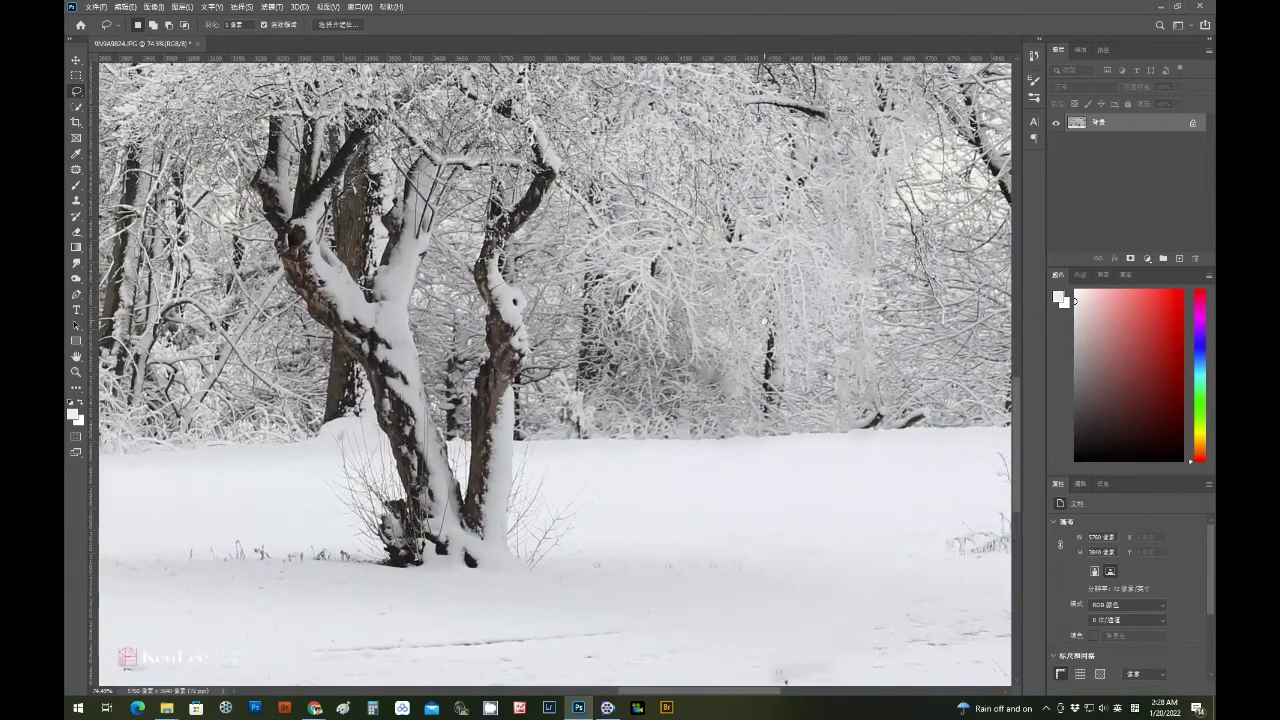
- With the Spot Healing Brush, heal the marks, streaks and long tracks on the right and lower snow
scroll(830, 325, up, 2)
scroll(830, 325, down, 3)
scroll(786, 383, down, 1)
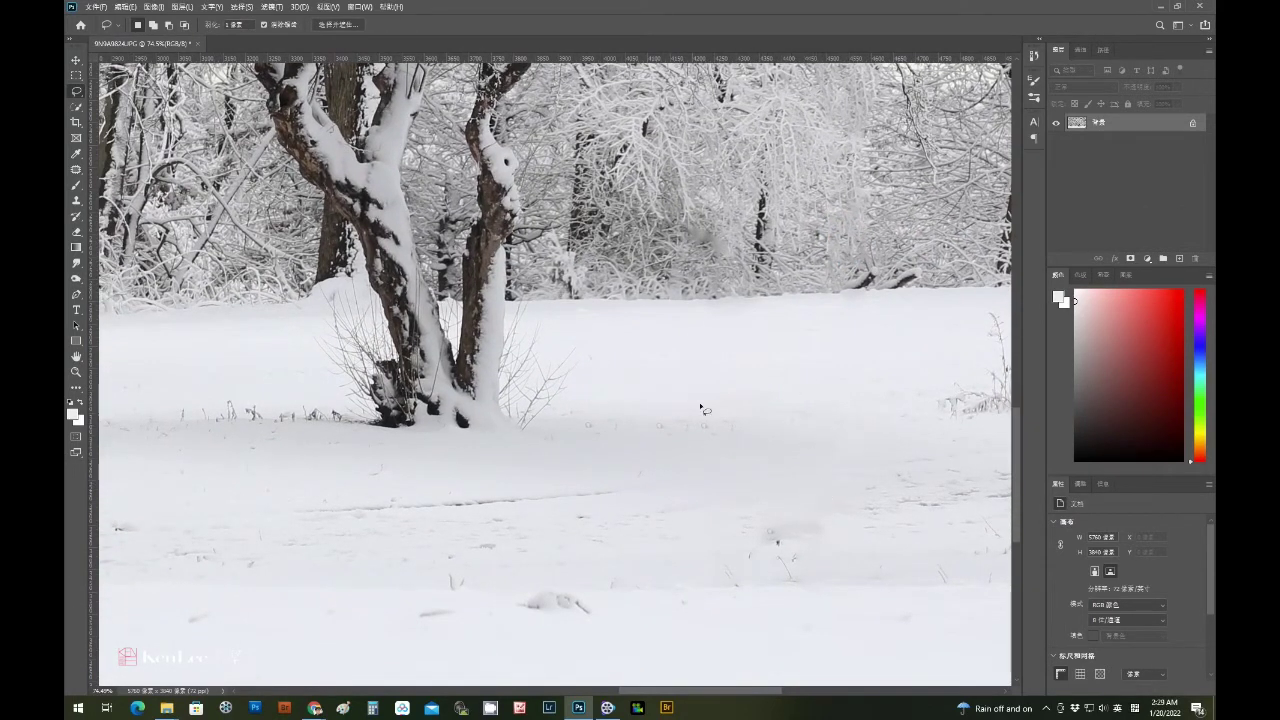
right_click(76, 172)
click(108, 167)
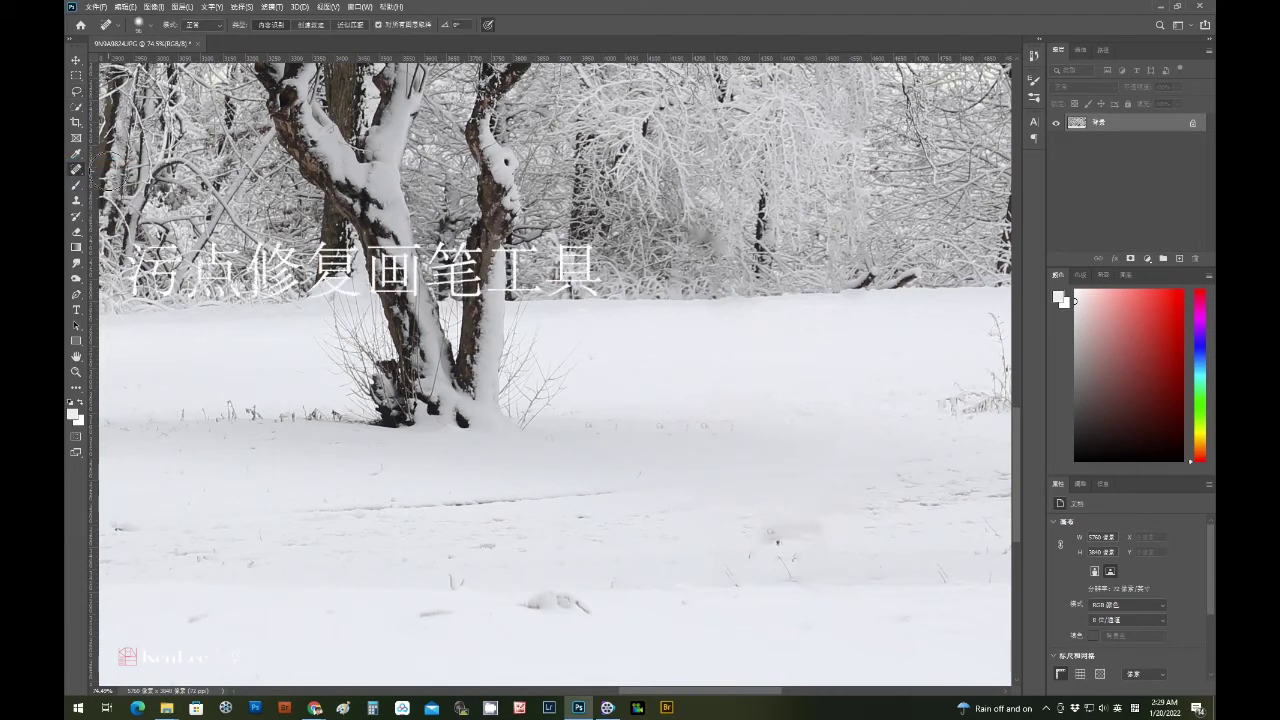
drag(740, 528, 790, 564)
mouse_move(518, 611)
mouse_down()
mouse_move(591, 594)
mouse_move(591, 563)
mouse_up()
mouse_move(457, 580)
mouse_down()
mouse_move(444, 604)
mouse_move(560, 610)
mouse_up()
drag(560, 525, 590, 520)
mouse_move(930, 398)
mouse_down()
mouse_move(963, 395)
mouse_move(720, 380)
mouse_up()
drag(700, 500, 780, 505)
drag(723, 543, 760, 550)
drag(830, 515, 960, 512)
drag(843, 466, 965, 478)
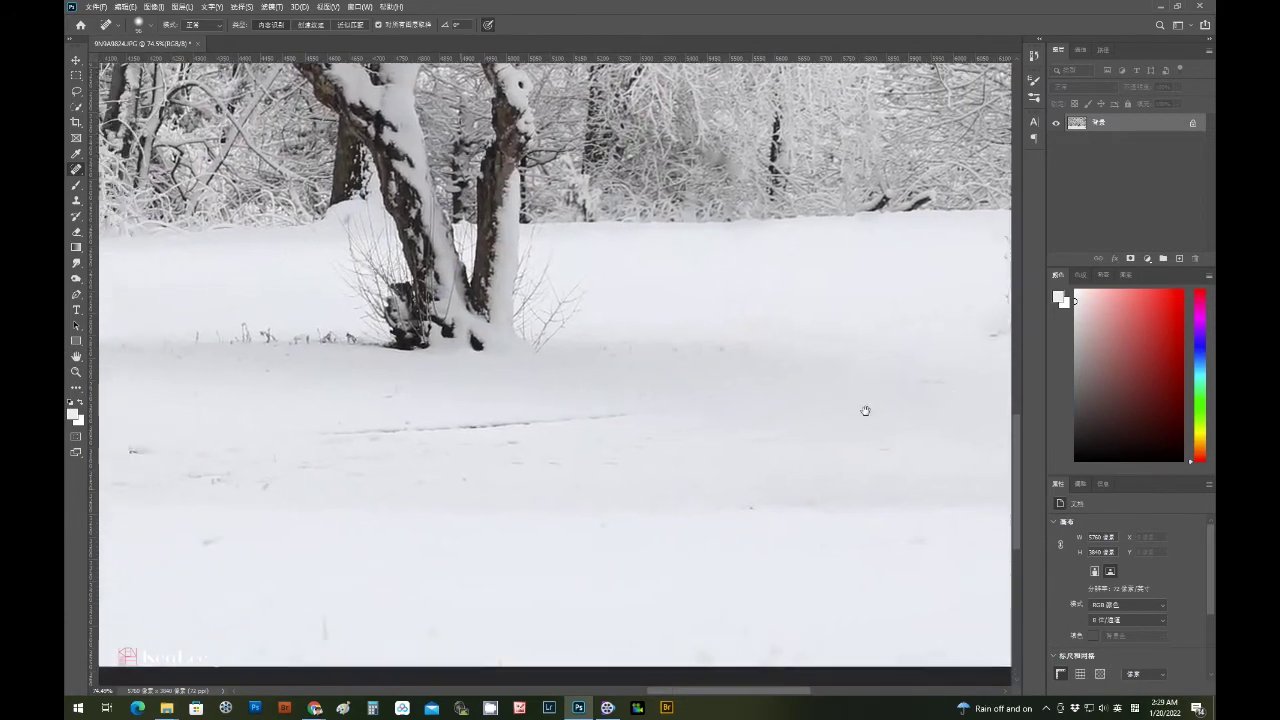
drag(735, 397, 360, 435)
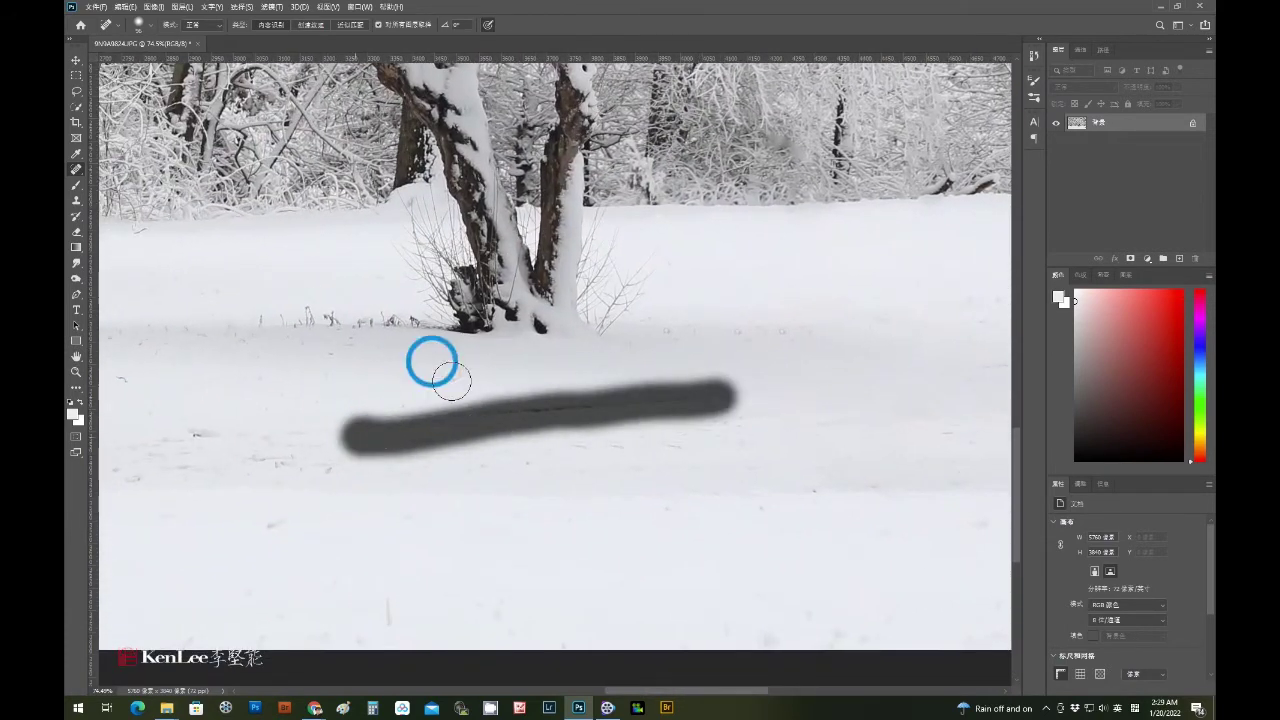
drag(451, 414, 665, 428)
- Heal the specks, streaks and stray twigs further up and toward the left of the field
scroll(528, 434, left, 5)
drag(740, 520, 787, 556)
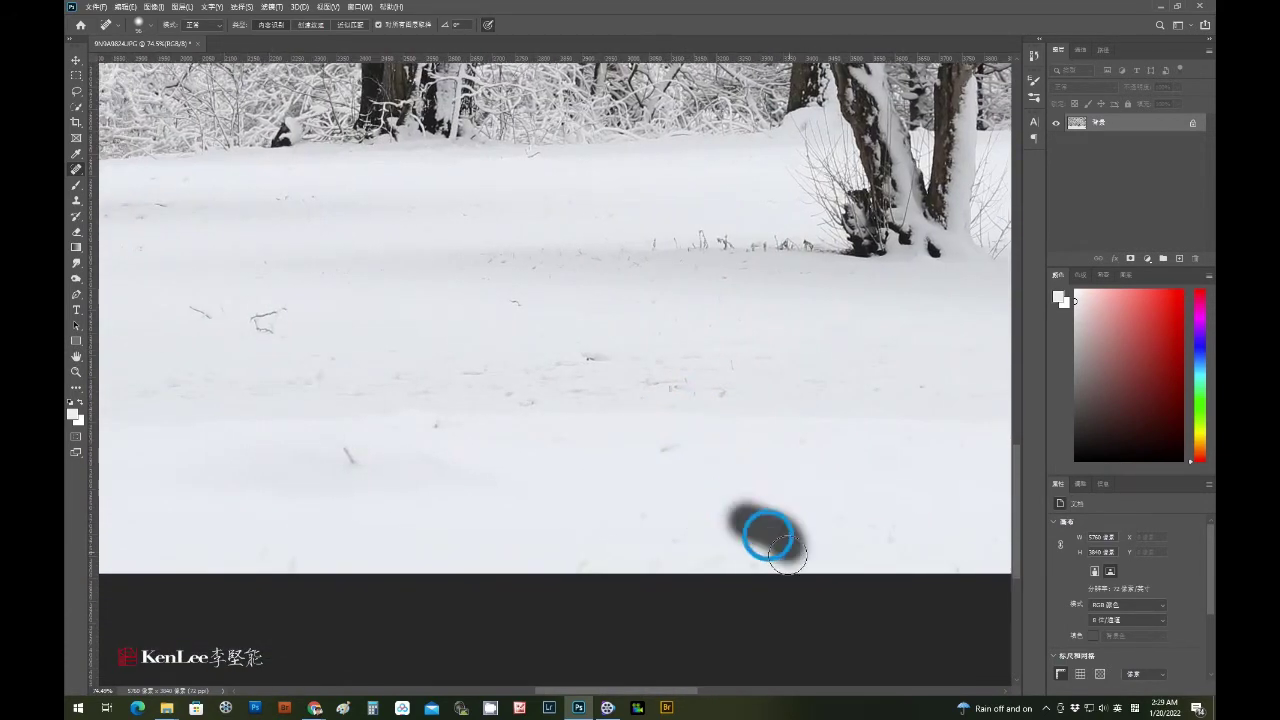
drag(745, 386, 565, 360)
click(508, 308)
click(634, 386)
drag(486, 370, 557, 382)
scroll(514, 463, left, 5)
click(598, 478)
drag(794, 400, 520, 395)
drag(570, 340, 280, 330)
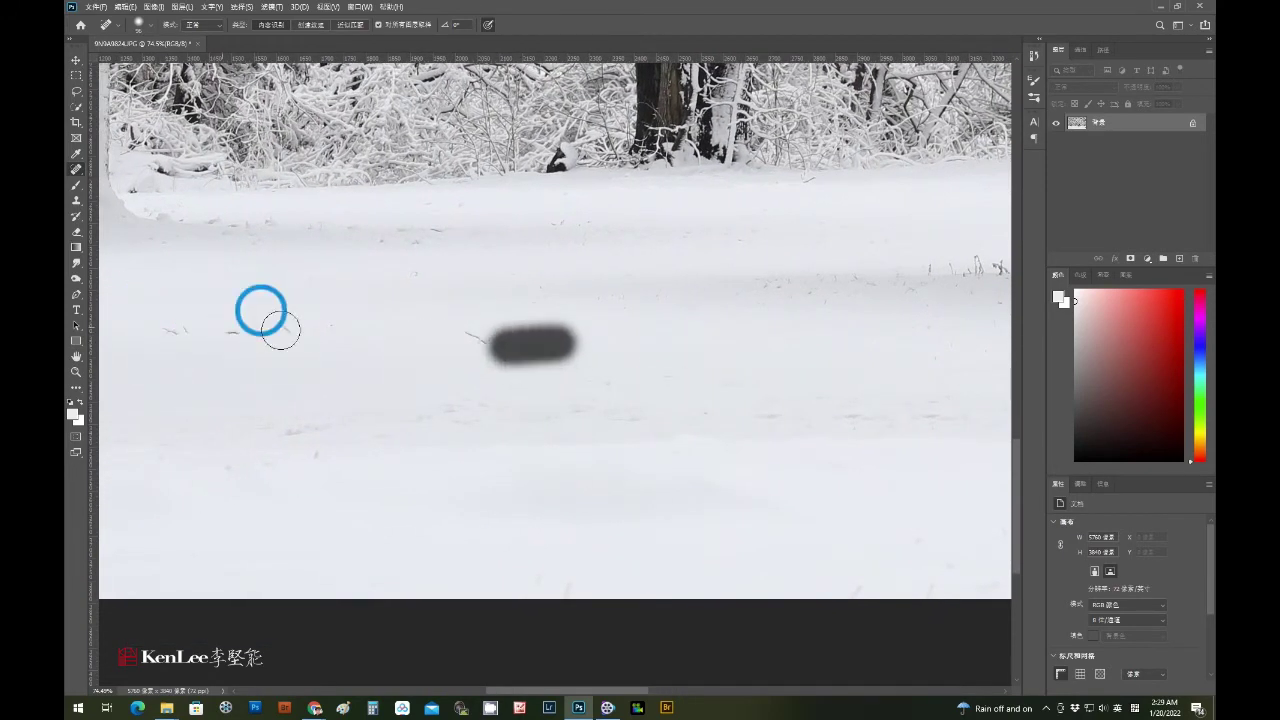
click(280, 330)
scroll(640, 500, right, 5)
scroll(640, 500, up, 2)
- Heal the remaining short twigs, sticks and specks, including those near the left edge
drag(648, 512, 577, 507)
click(517, 511)
drag(340, 511, 300, 511)
drag(446, 466, 405, 466)
drag(272, 518, 172, 518)
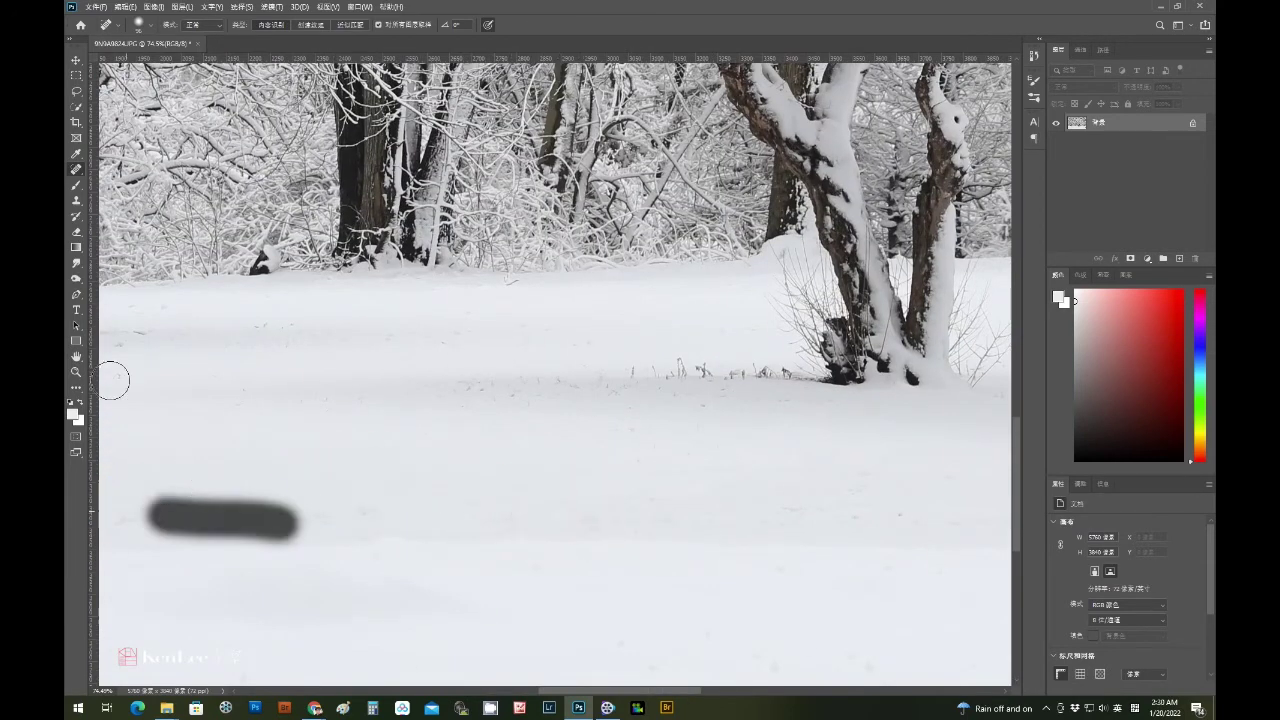
scroll(543, 457, left, 5)
scroll(543, 457, left, 5)
click(681, 483)
drag(611, 491, 555, 490)
drag(340, 500, 392, 508)
drag(280, 528, 262, 506)
scroll(571, 540, left, 5)
scroll(571, 540, left, 3)
drag(760, 402, 815, 402)
mouse_move(570, 385)
mouse_down()
mouse_move(600, 397)
mouse_move(446, 443)
mouse_up()
click(303, 423)
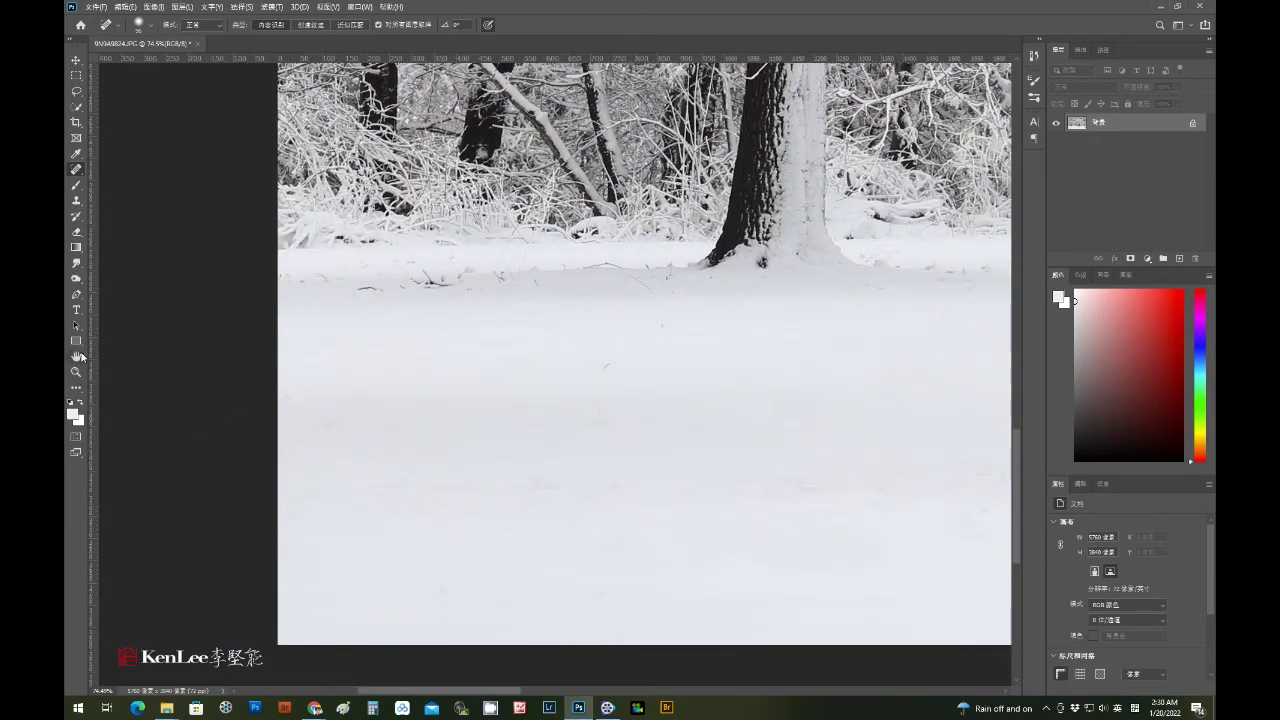
- Spot-heal the two green window patches, green lettering and red dot above the left mammoth
double_click(78, 356)
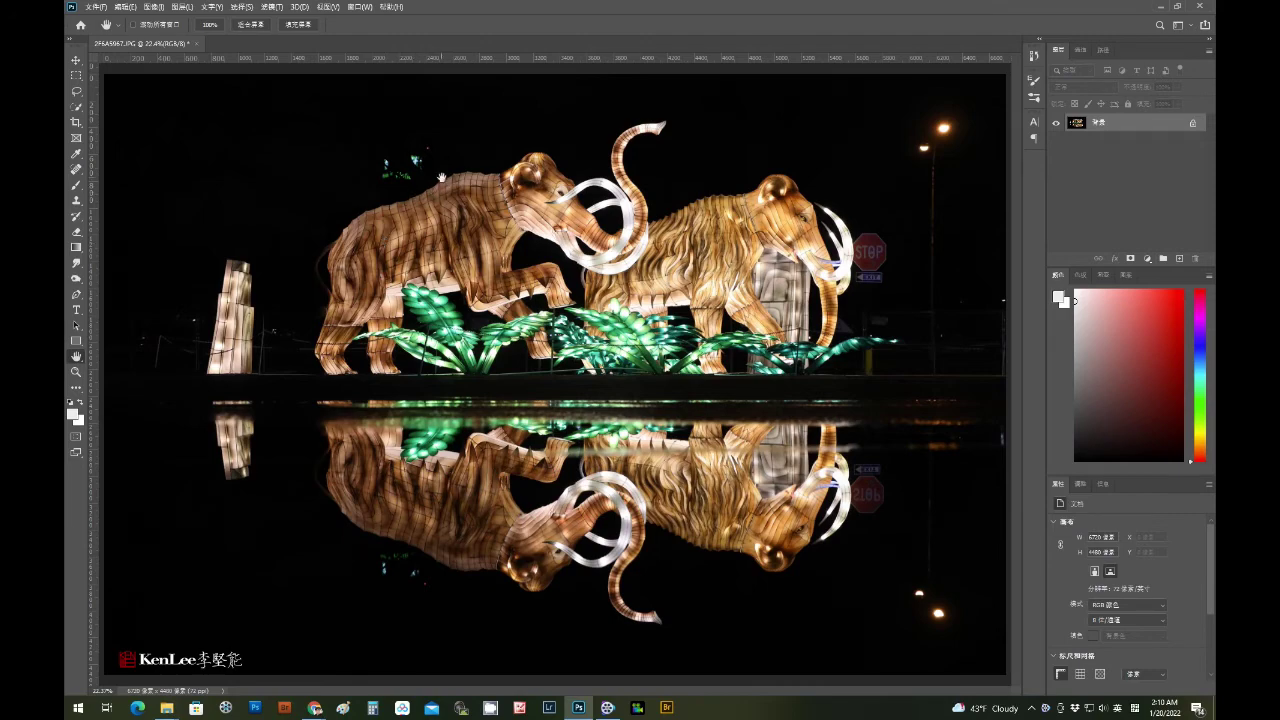
drag(441, 178, 578, 440)
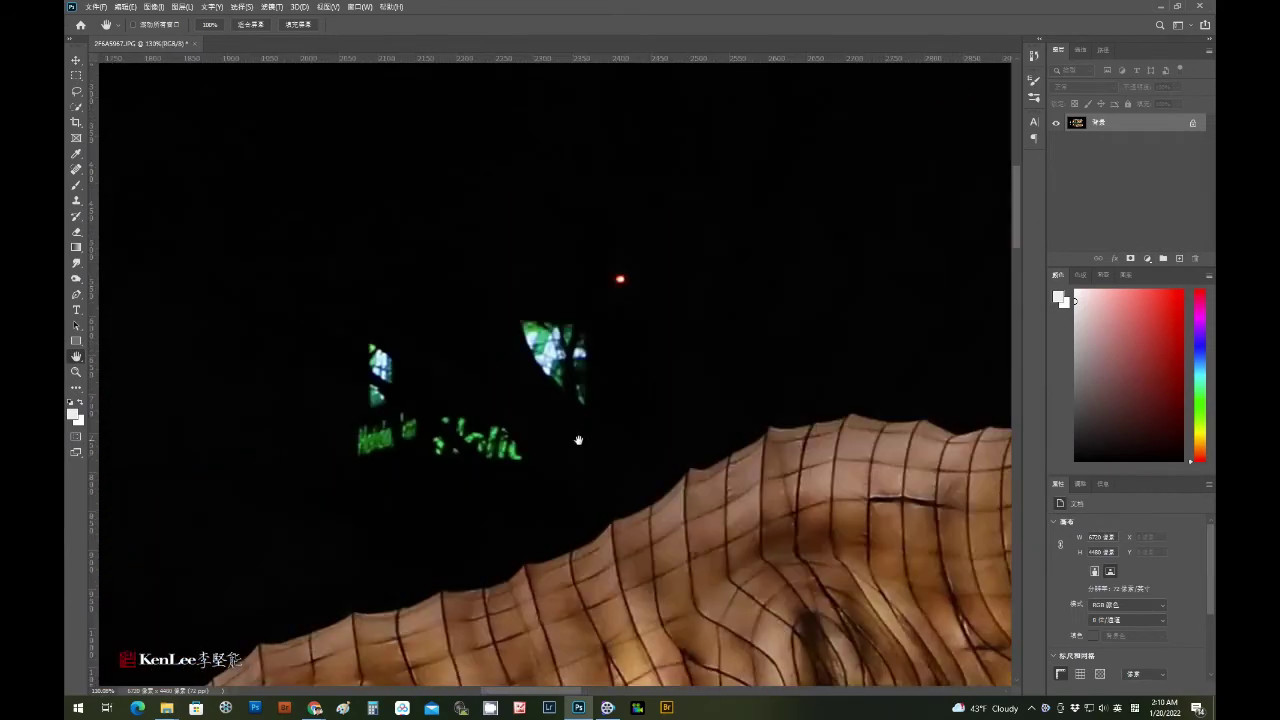
click(77, 170)
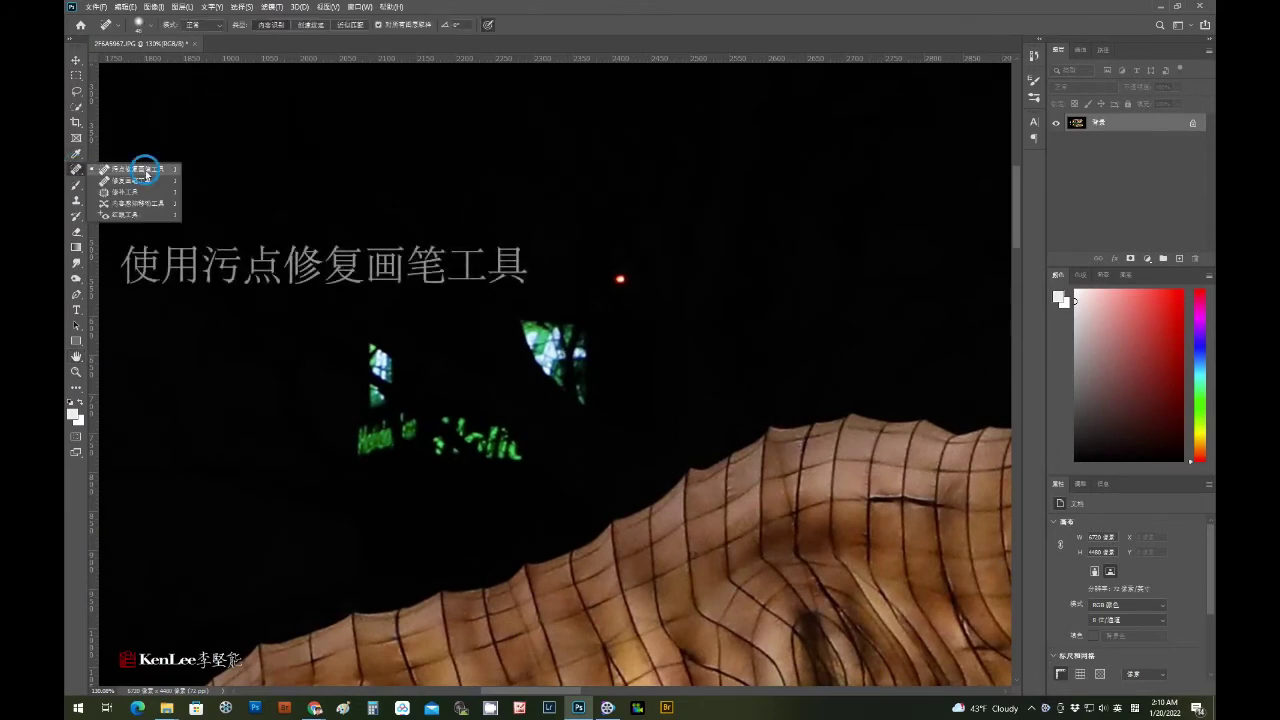
click(146, 170)
drag(365, 337, 376, 380)
drag(354, 451, 507, 443)
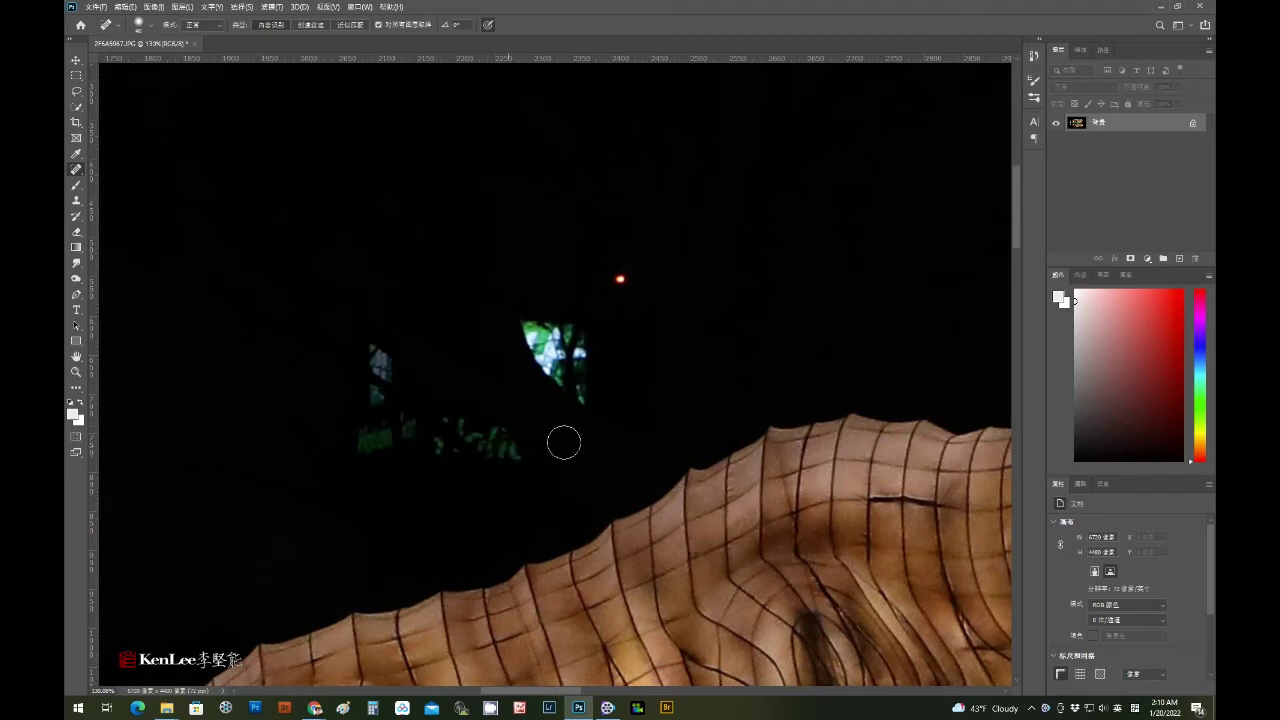
mouse_move(500, 300)
mouse_down()
mouse_move(572, 398)
mouse_move(571, 363)
mouse_up()
click(622, 274)
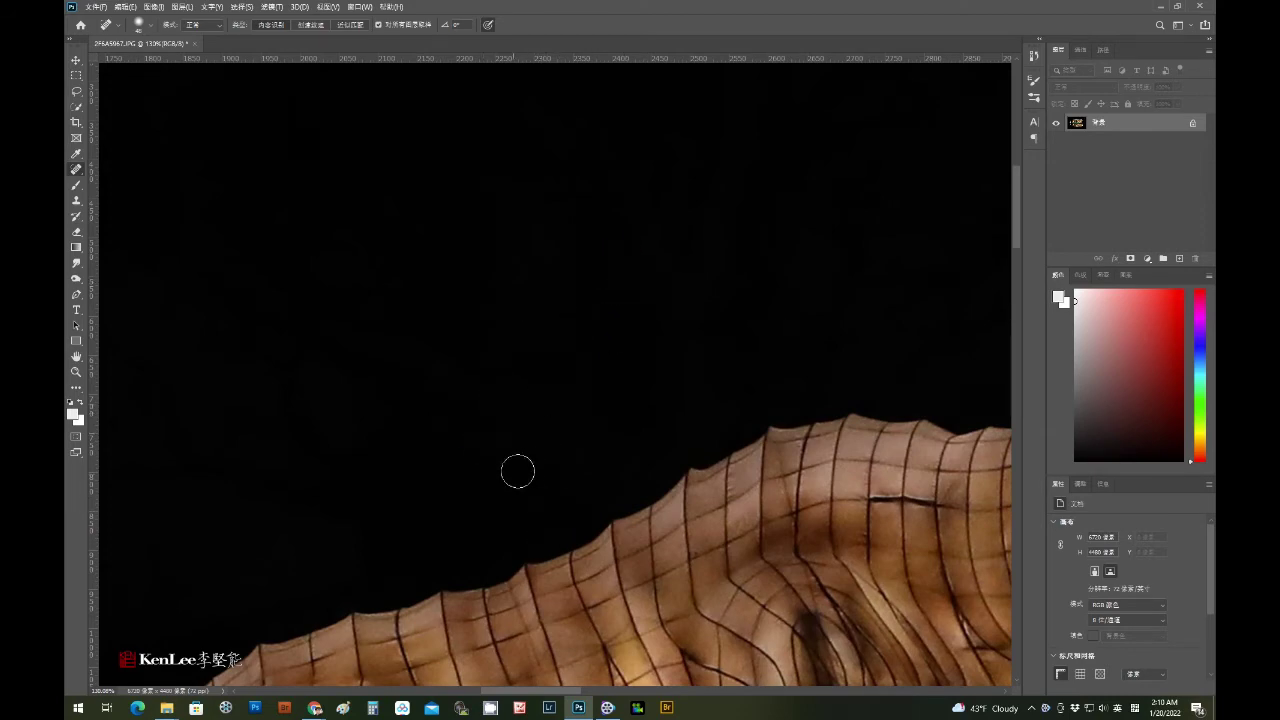
- Patch the green reflections with plain darkness and deselect
drag(589, 591, 600, 294)
scroll(559, 318, down, 2)
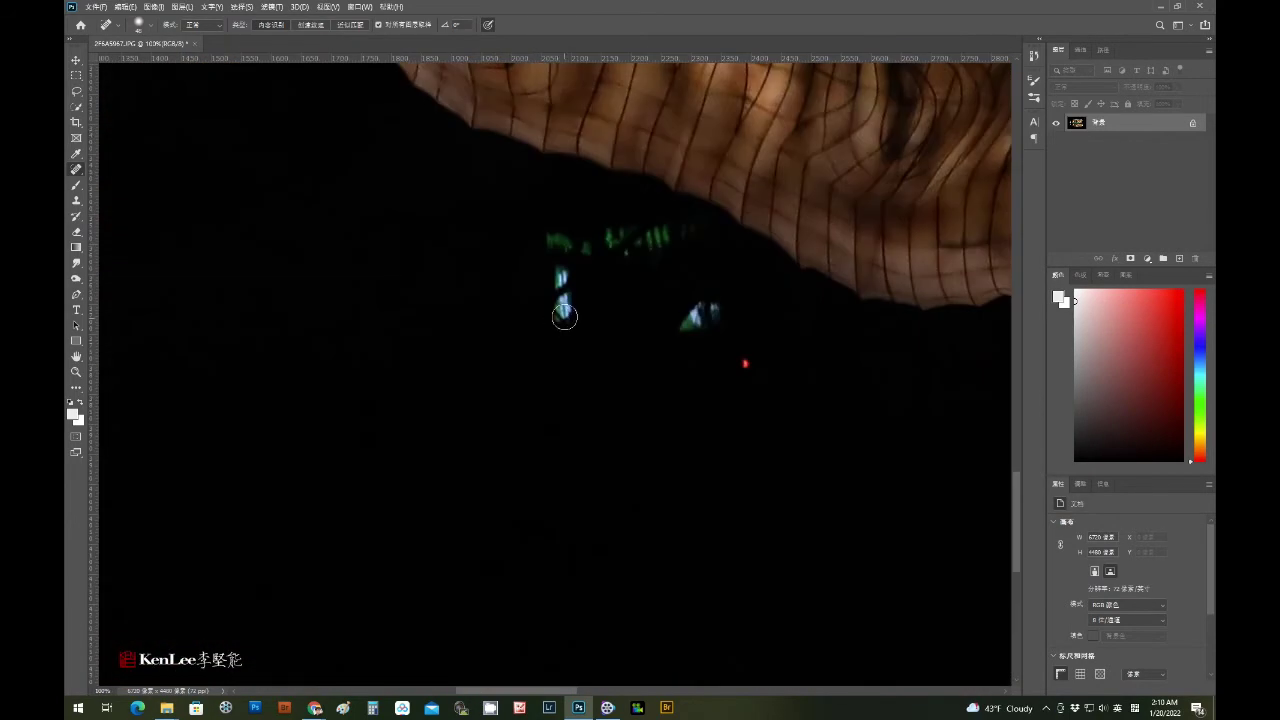
right_click(75, 170)
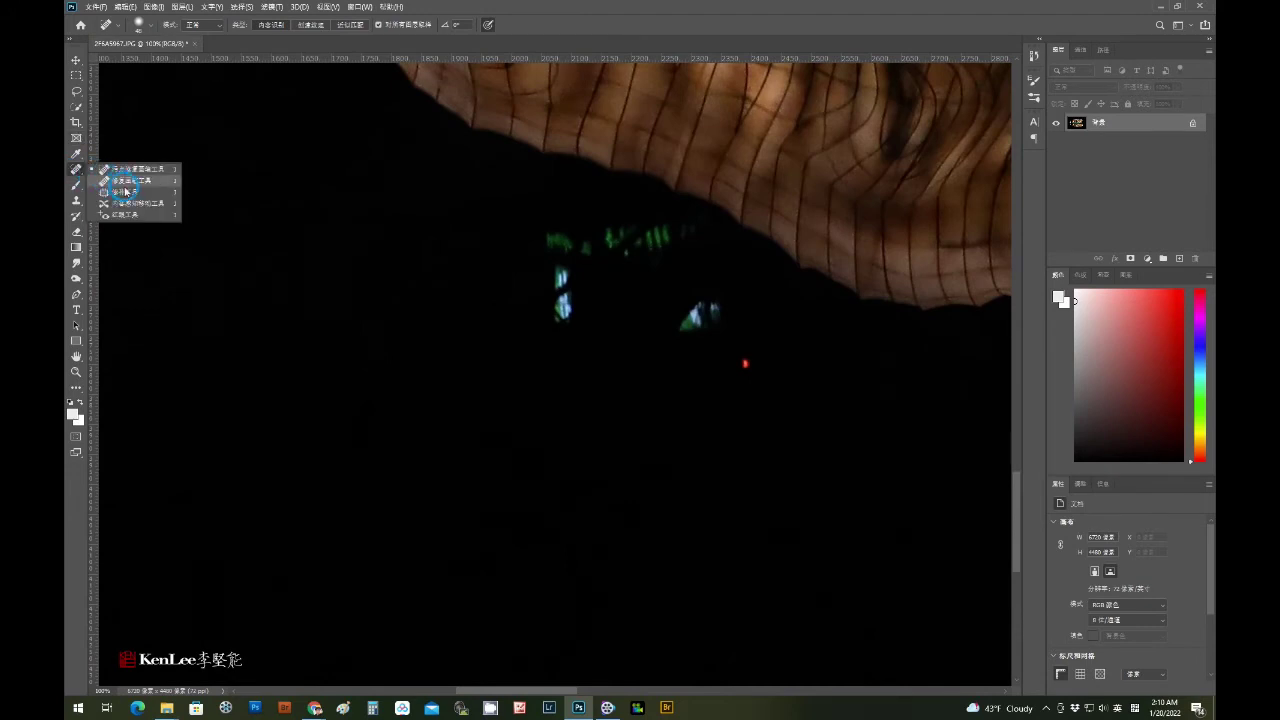
click(130, 192)
drag(541, 345, 697, 222)
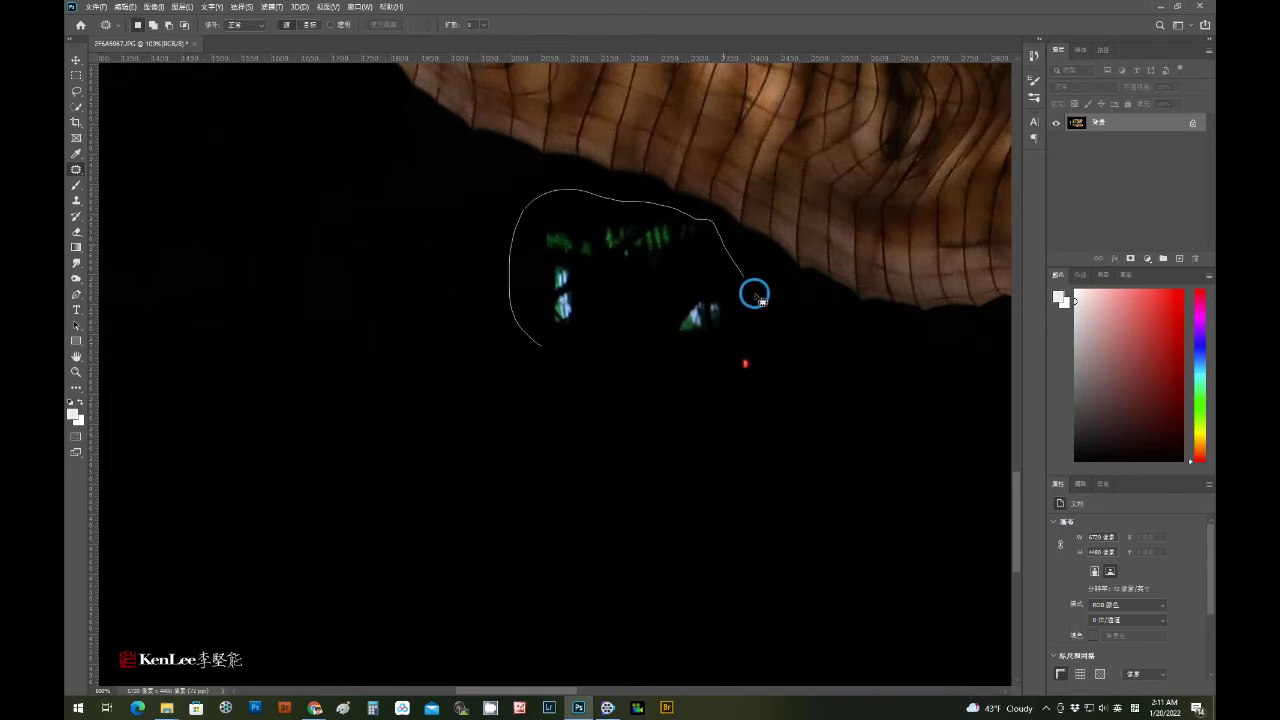
mouse_move(697, 222)
mouse_down()
mouse_move(560, 360)
mouse_move(463, 431)
mouse_up()
key(ctrl+d)
scroll(517, 216, down, 3)
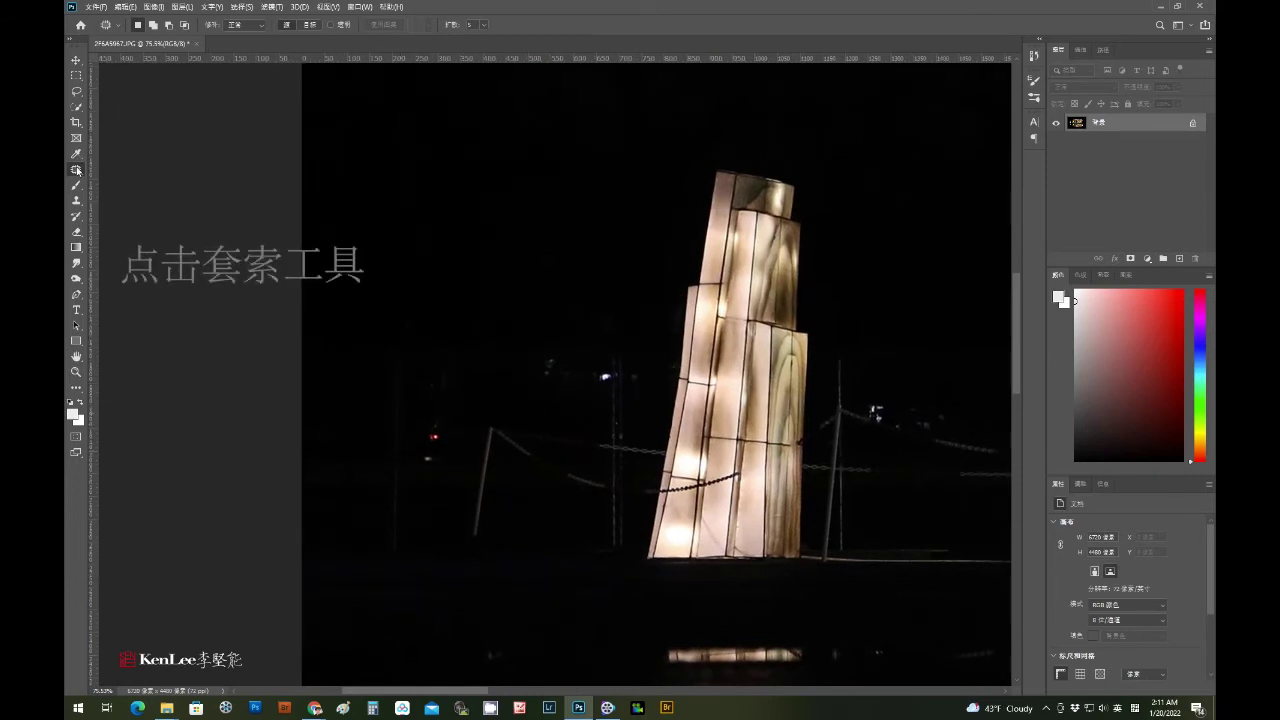
- Lasso the cluttered dark area left of the tower and Content-Aware fill it
click(76, 91)
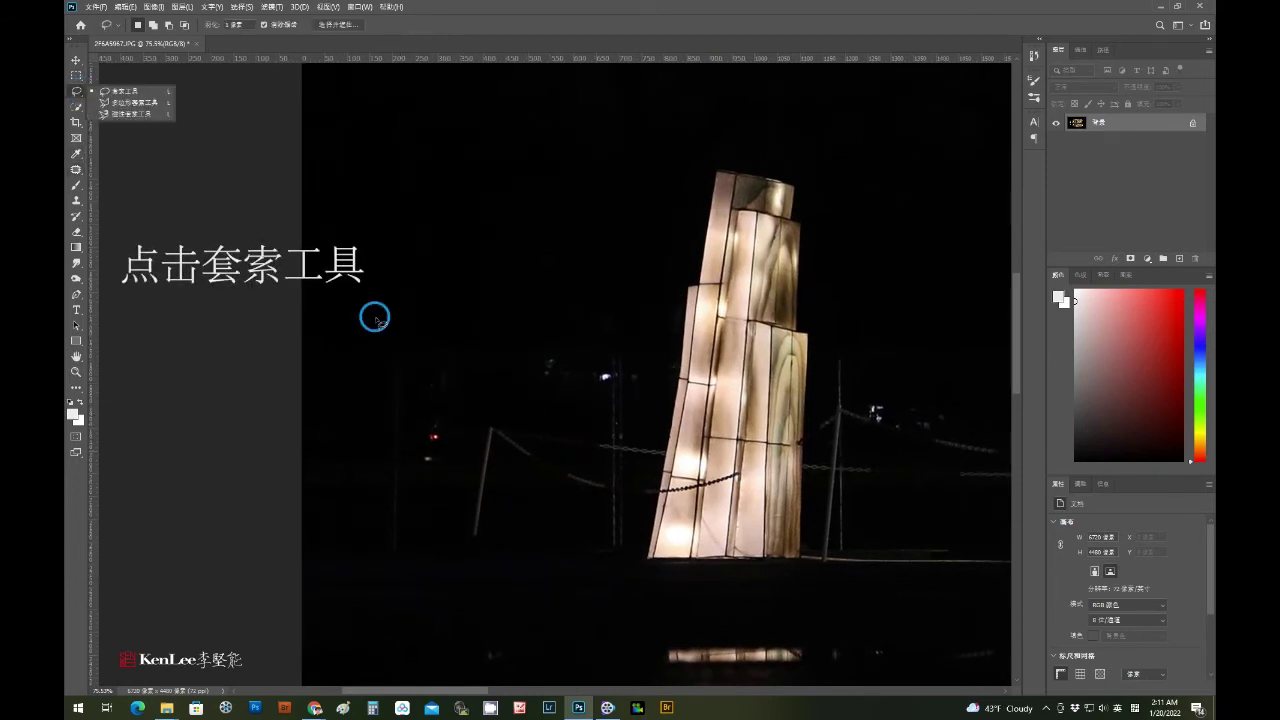
drag(375, 318, 660, 411)
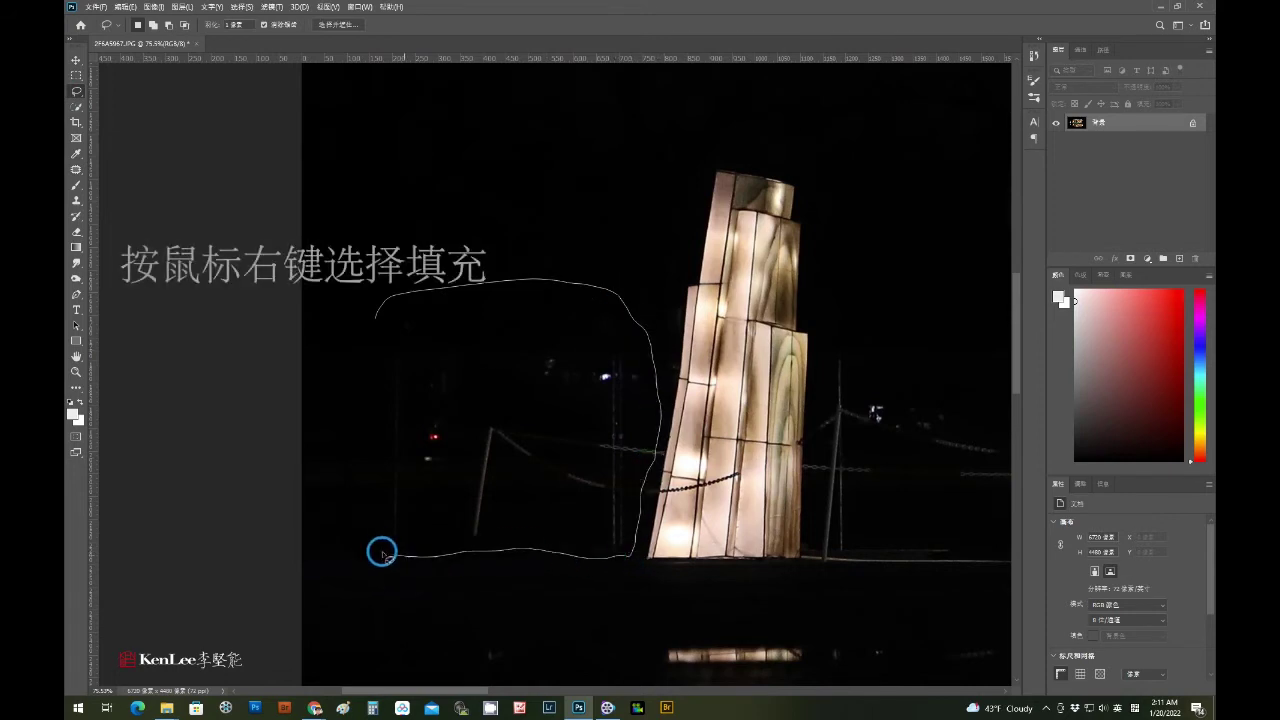
drag(617, 556, 348, 345)
right_click(462, 370)
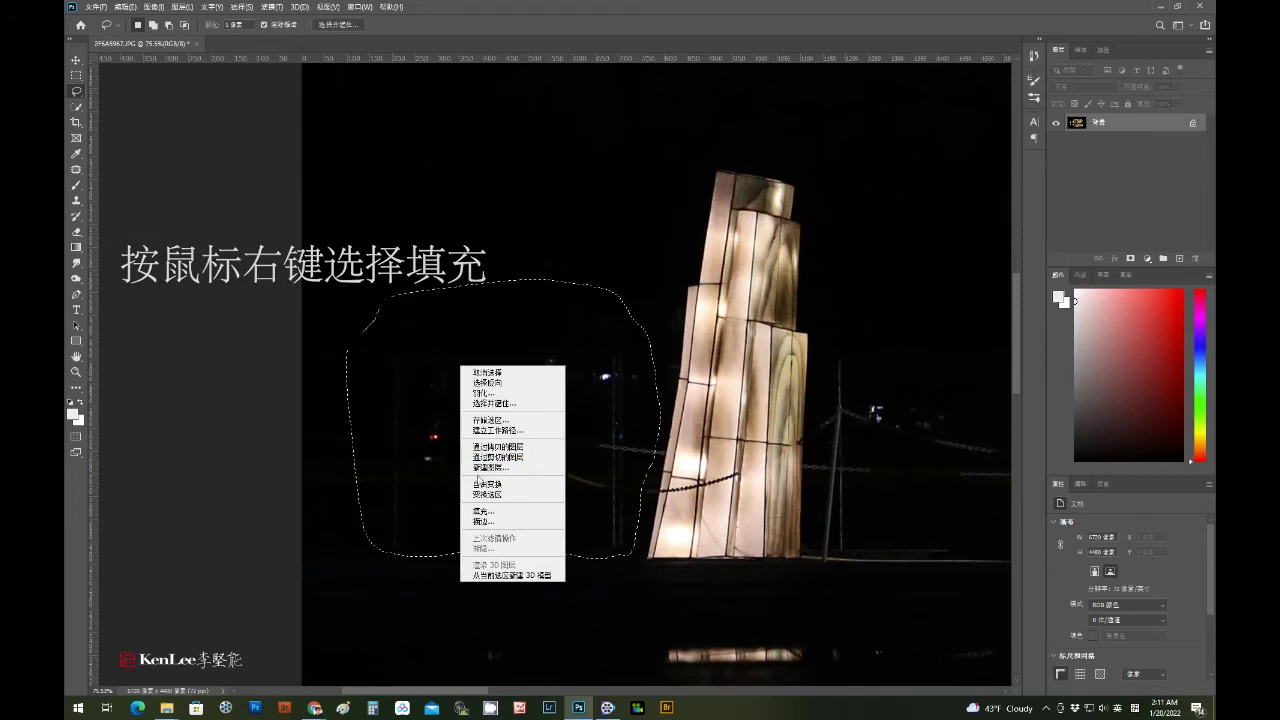
click(512, 514)
click(716, 210)
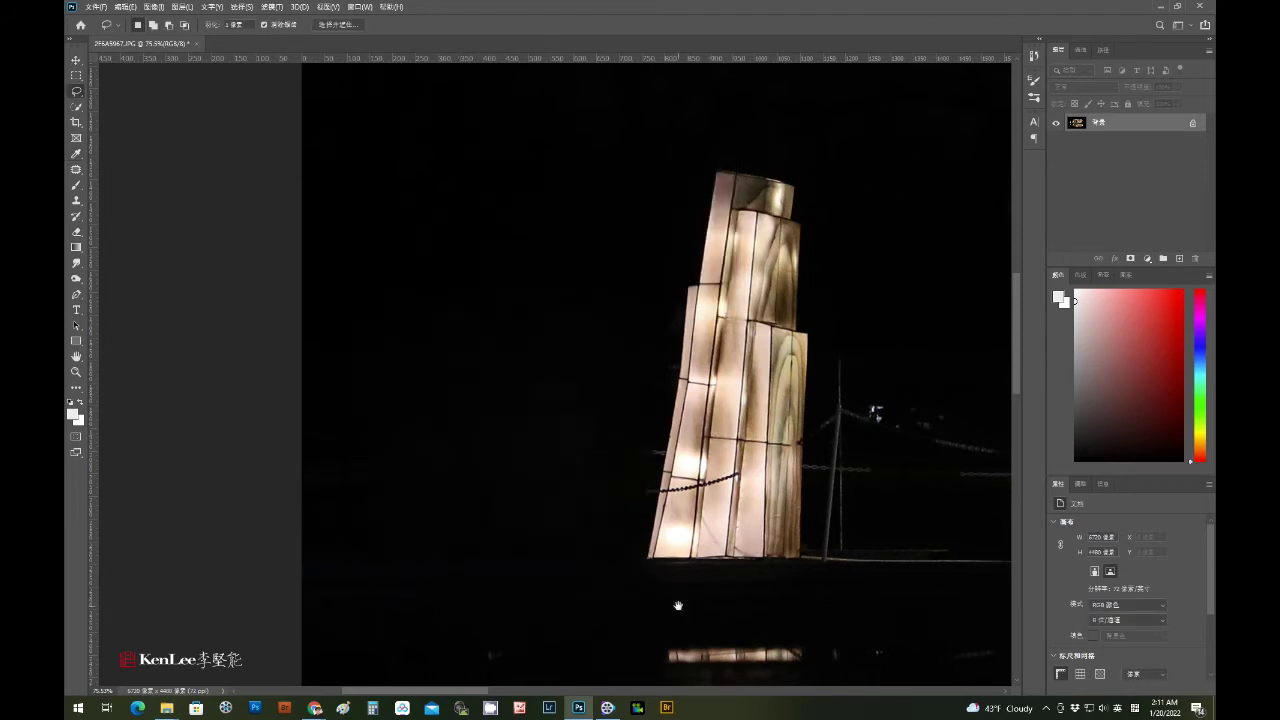
- Zoom in and spot-heal the chain across the tower panels, then fit the photo on screen
key(j)
scroll(563, 366, up, 3)
scroll(514, 500, up, 3)
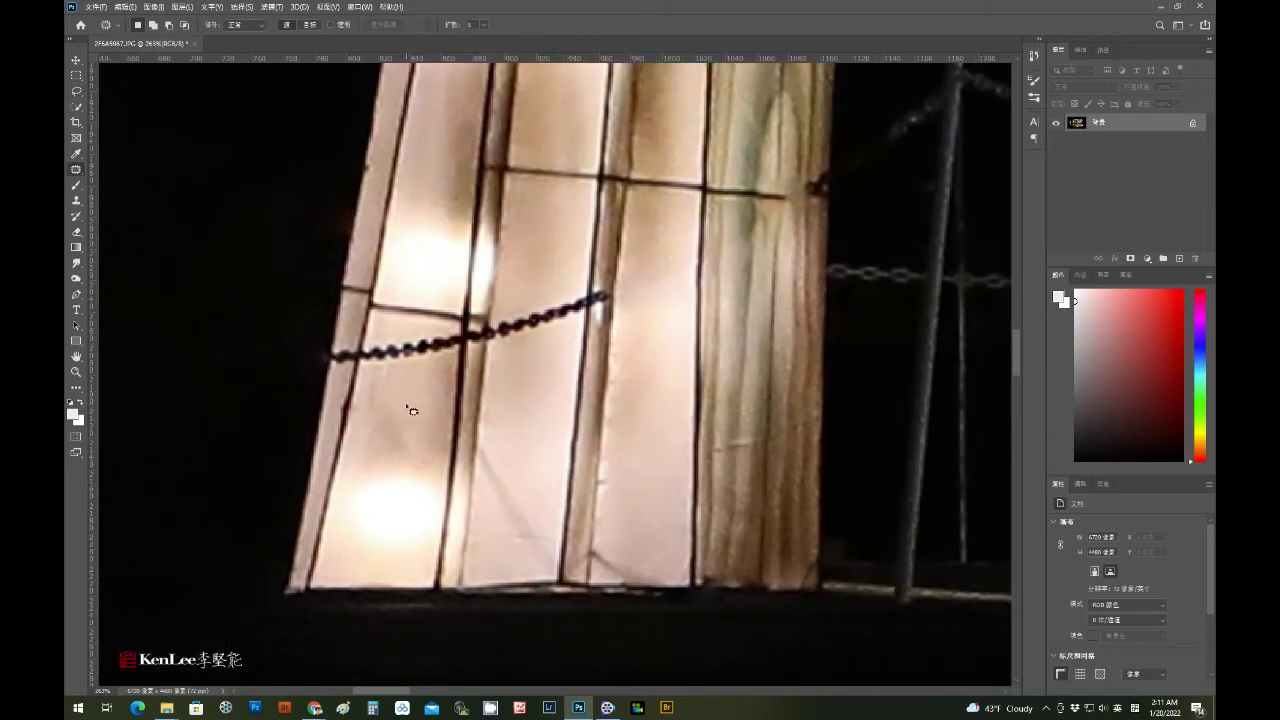
click(75, 169)
right_click(376, 372)
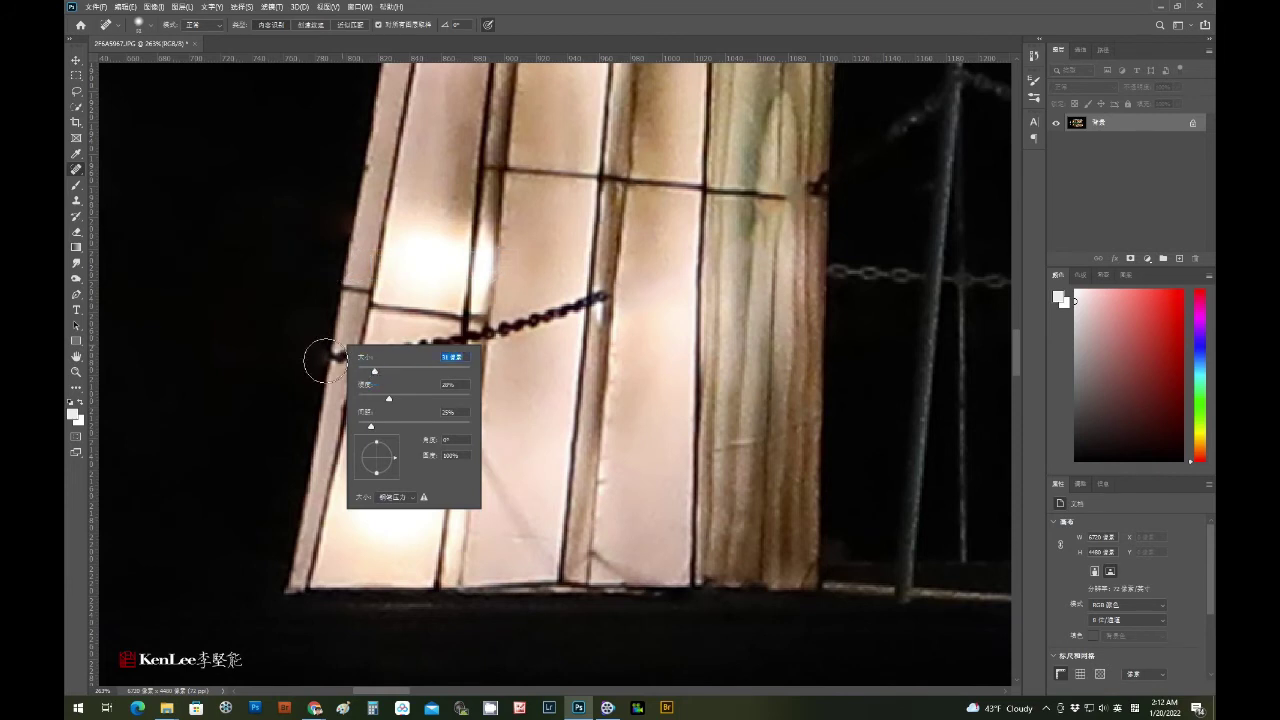
mouse_move(325, 357)
mouse_down()
mouse_move(323, 340)
mouse_move(460, 323)
mouse_move(580, 274)
mouse_move(505, 308)
mouse_move(540, 300)
mouse_up()
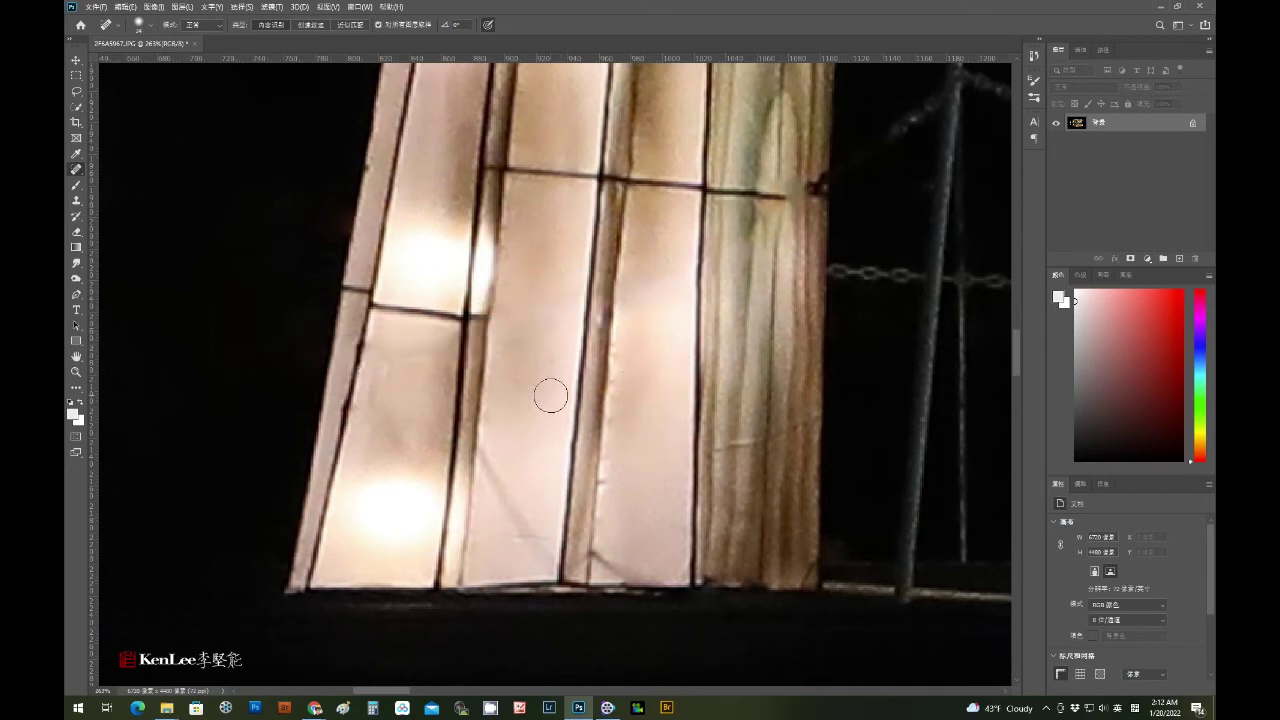
double_click(76, 356)
scroll(835, 442, up, 3)
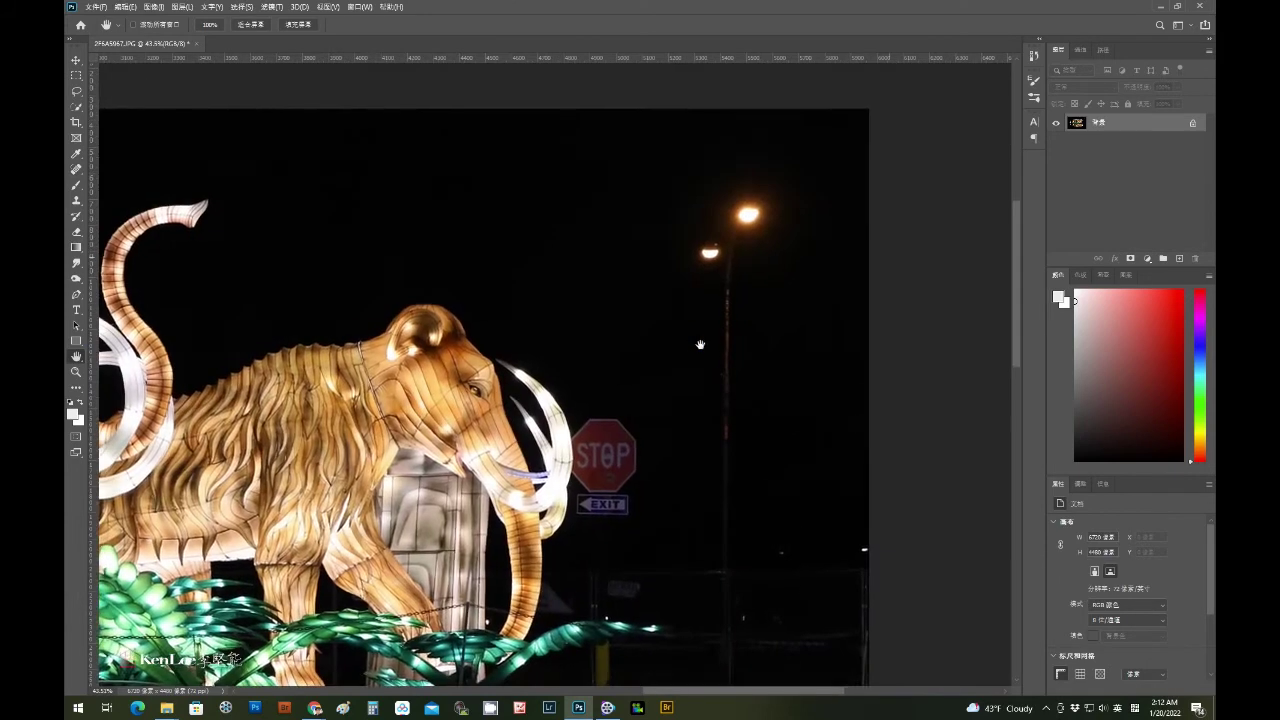
- Patch out the streetlight behind the right mammoth and deselect
click(76, 169)
click(130, 190)
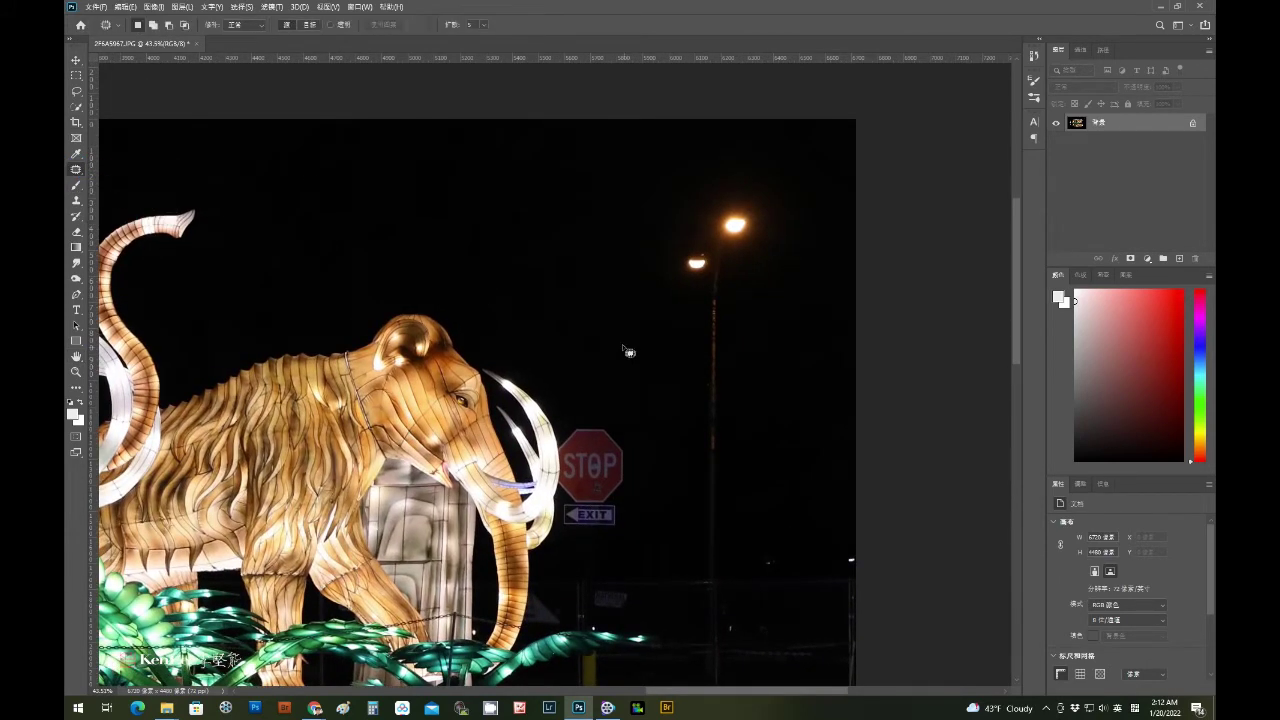
mouse_move(697, 342)
mouse_down()
mouse_move(737, 449)
mouse_move(737, 591)
mouse_move(709, 631)
mouse_move(694, 563)
mouse_move(692, 342)
mouse_move(808, 360)
mouse_move(791, 369)
mouse_up()
key(ctrl+d)
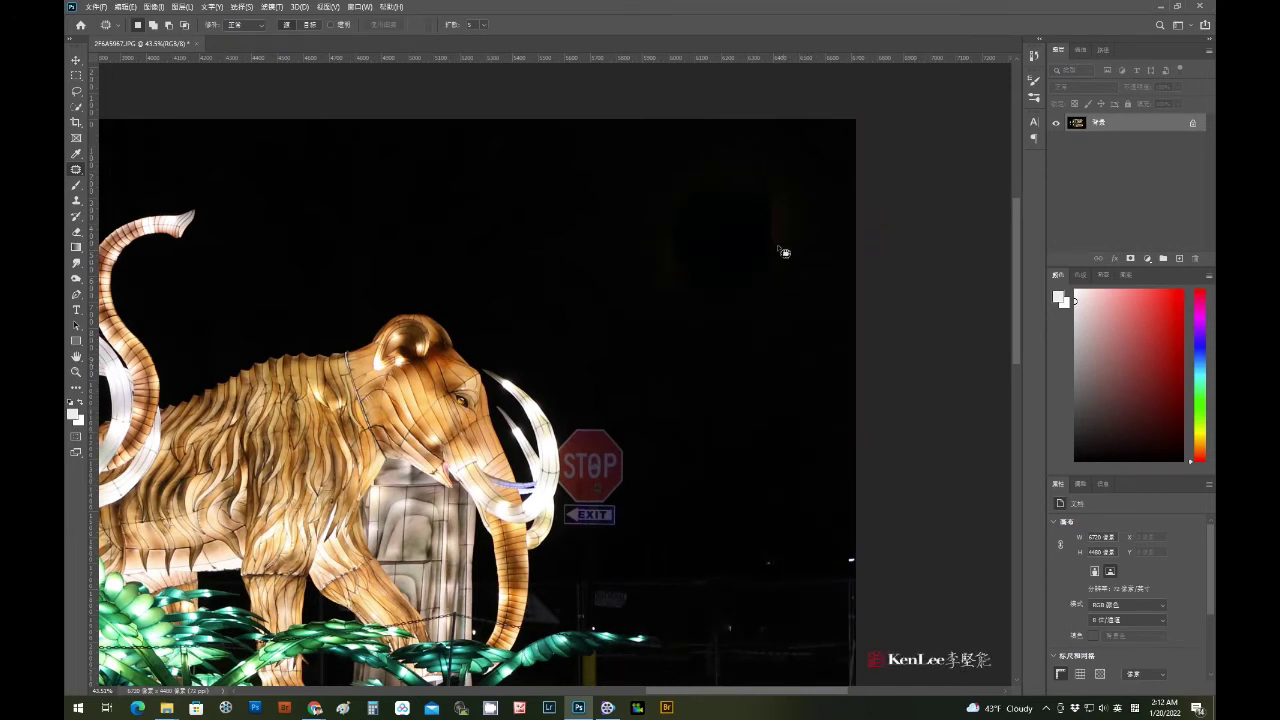
- Patch the dark sky areas near the right edge, then outline a spot in the water reflection
drag(763, 290, 564, 289)
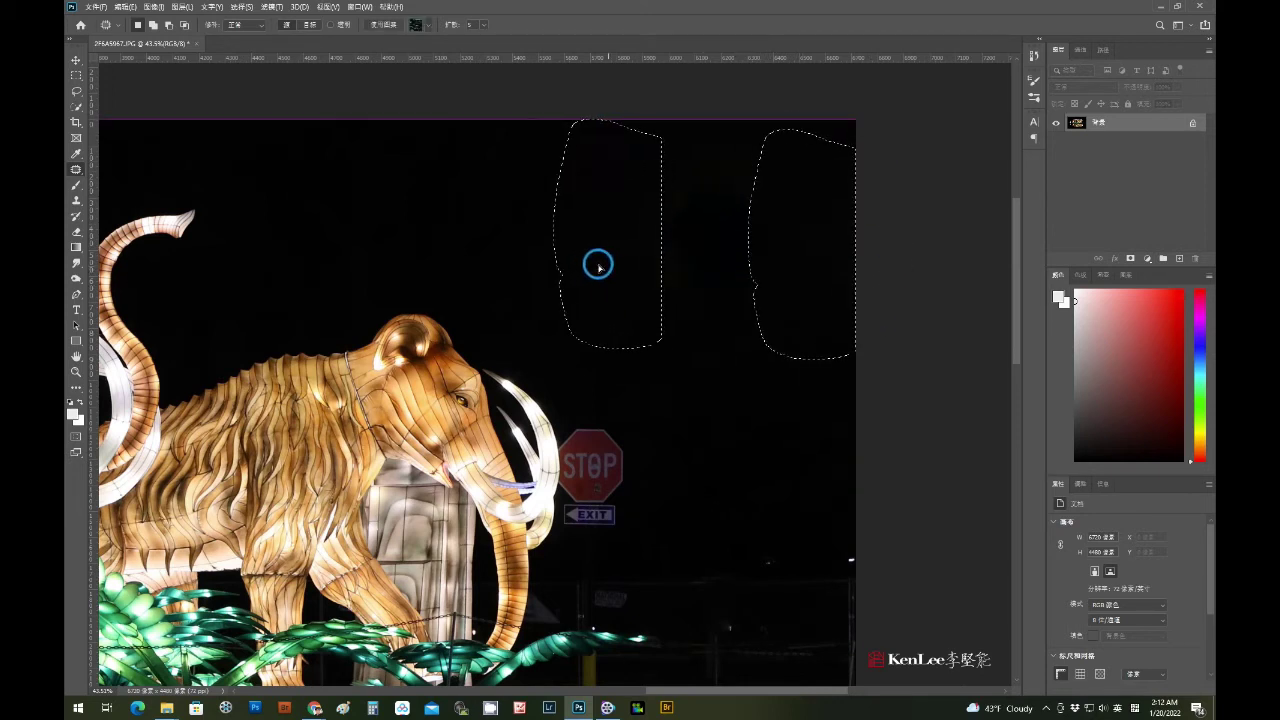
key(ctrl+d)
drag(680, 150, 638, 183)
drag(689, 277, 786, 291)
key(ctrl+d)
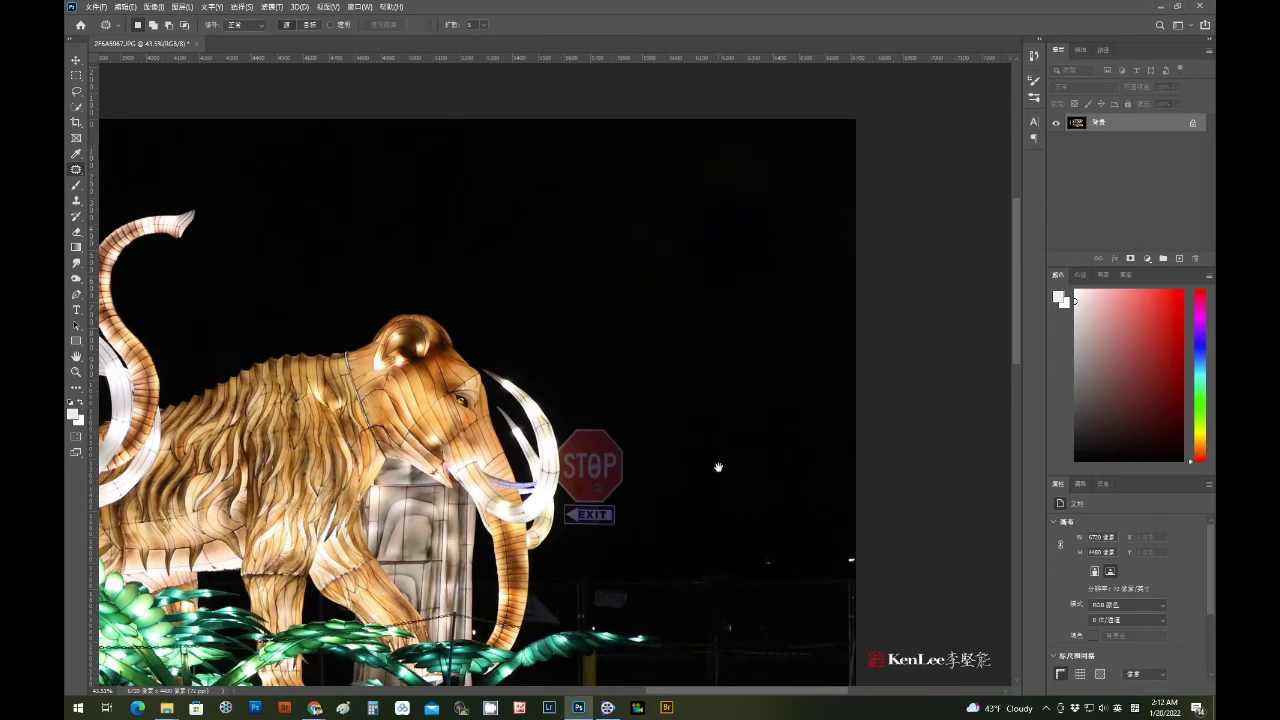
drag(720, 437, 651, 291)
mouse_move(696, 329)
mouse_down()
mouse_move(613, 500)
mouse_move(706, 494)
mouse_move(772, 514)
mouse_move(840, 463)
mouse_move(829, 320)
mouse_move(784, 333)
mouse_up()
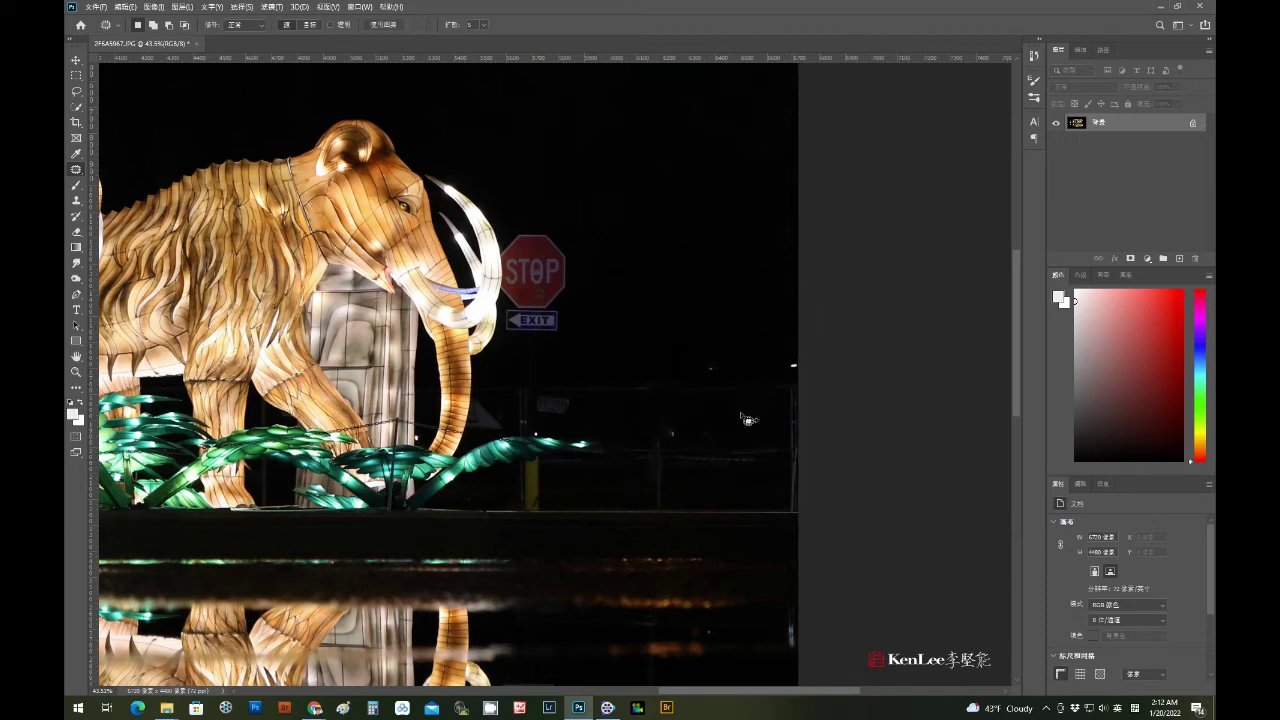
- Patch the reflected spot, the two reflected lights and the right-hand glow with clean dark water
drag(723, 251, 730, 257)
scroll(687, 454, down, 3)
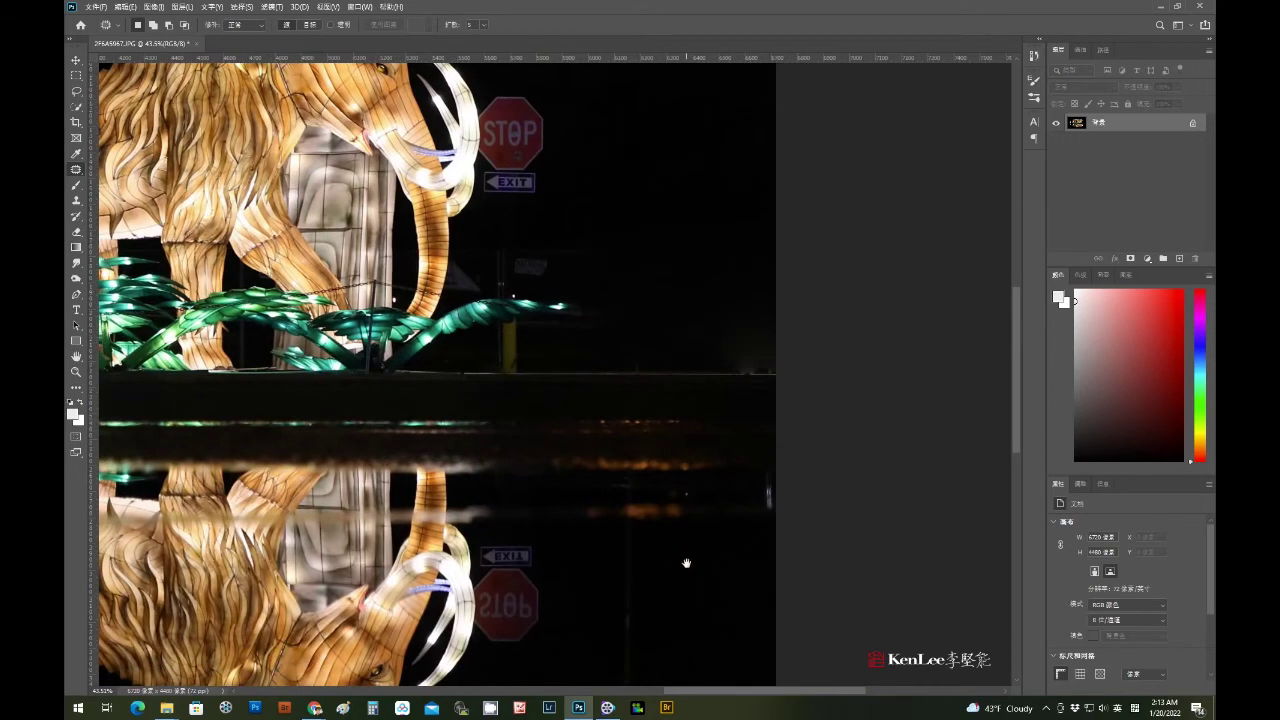
scroll(680, 446, down, 3)
drag(738, 400, 790, 357)
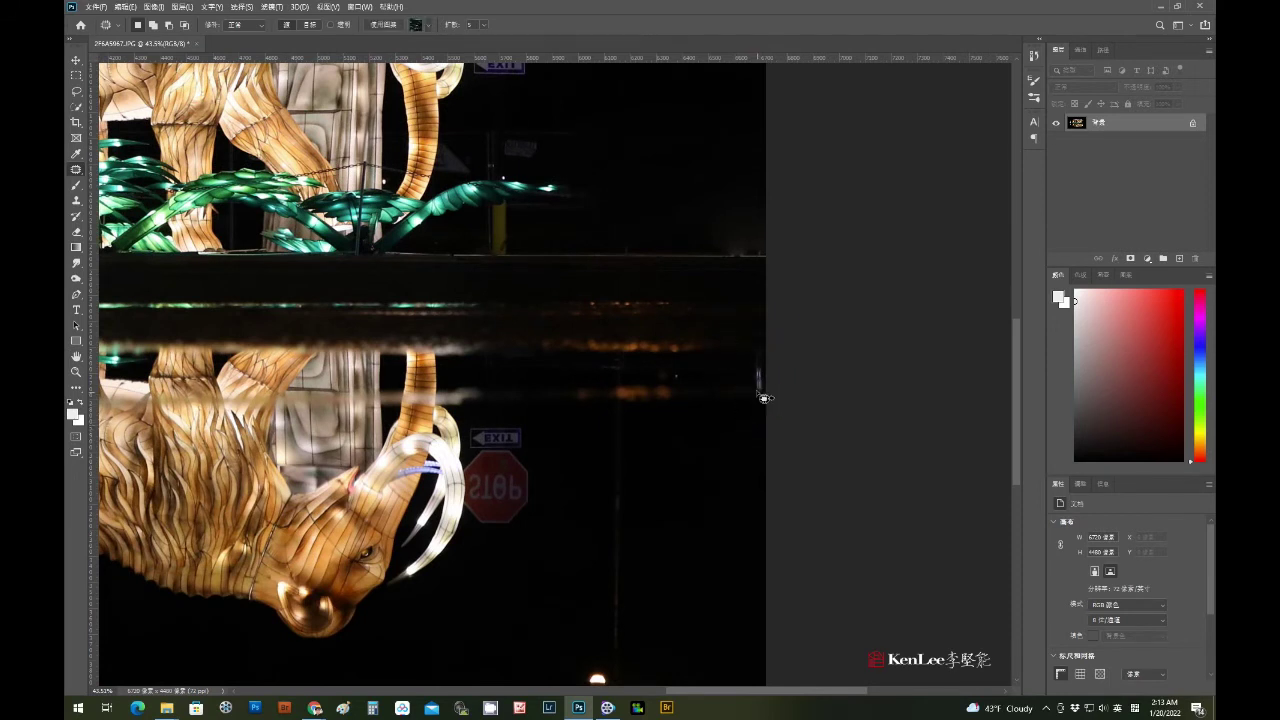
mouse_move(757, 443)
mouse_down()
mouse_move(740, 527)
mouse_move(639, 295)
mouse_up()
mouse_move(628, 192)
mouse_down()
mouse_move(686, 234)
mouse_move(726, 494)
mouse_move(594, 517)
mouse_move(599, 290)
mouse_move(621, 230)
mouse_up()
drag(651, 366, 758, 365)
key(ctrl+d)
mouse_move(640, 500)
mouse_down()
mouse_move(749, 471)
mouse_move(689, 534)
mouse_move(642, 530)
mouse_up()
drag(717, 457, 600, 480)
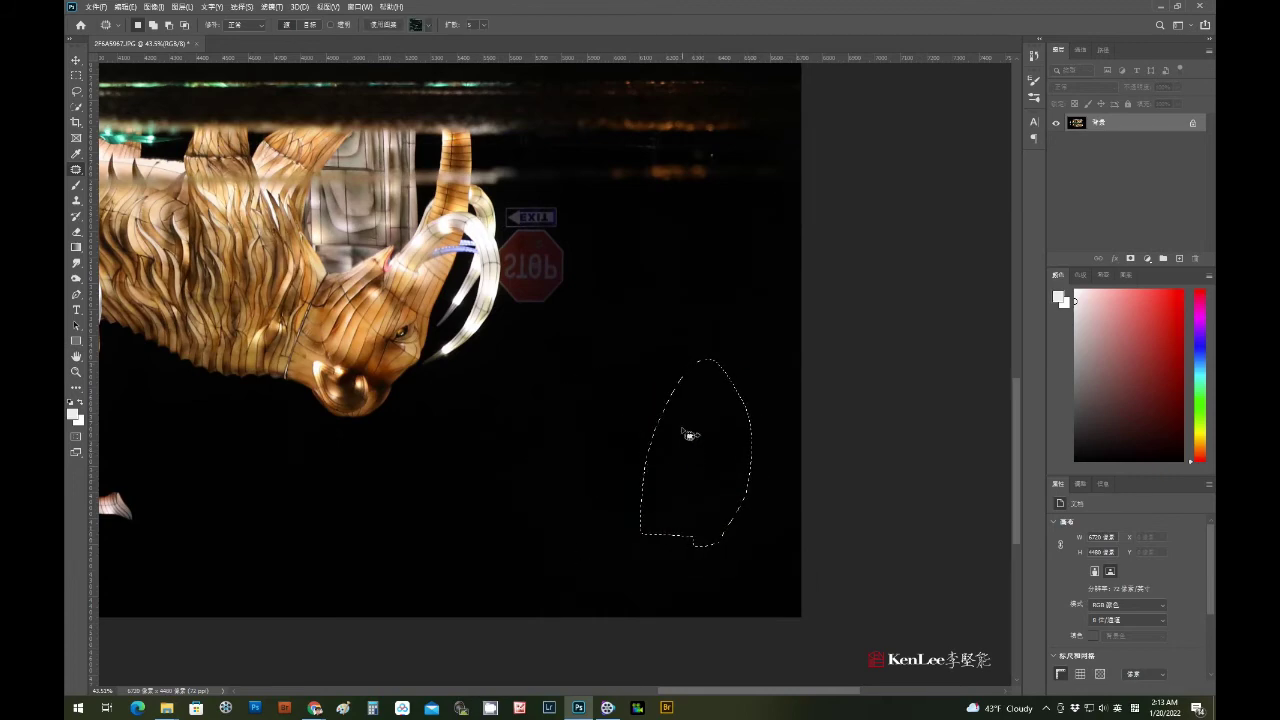
key(ctrl+d)
- Zoom to the reflected EXIT and STOP signs and patch them with dark background
mouse_move(694, 434)
mouse_down()
mouse_move(500, 436)
mouse_move(557, 479)
mouse_up()
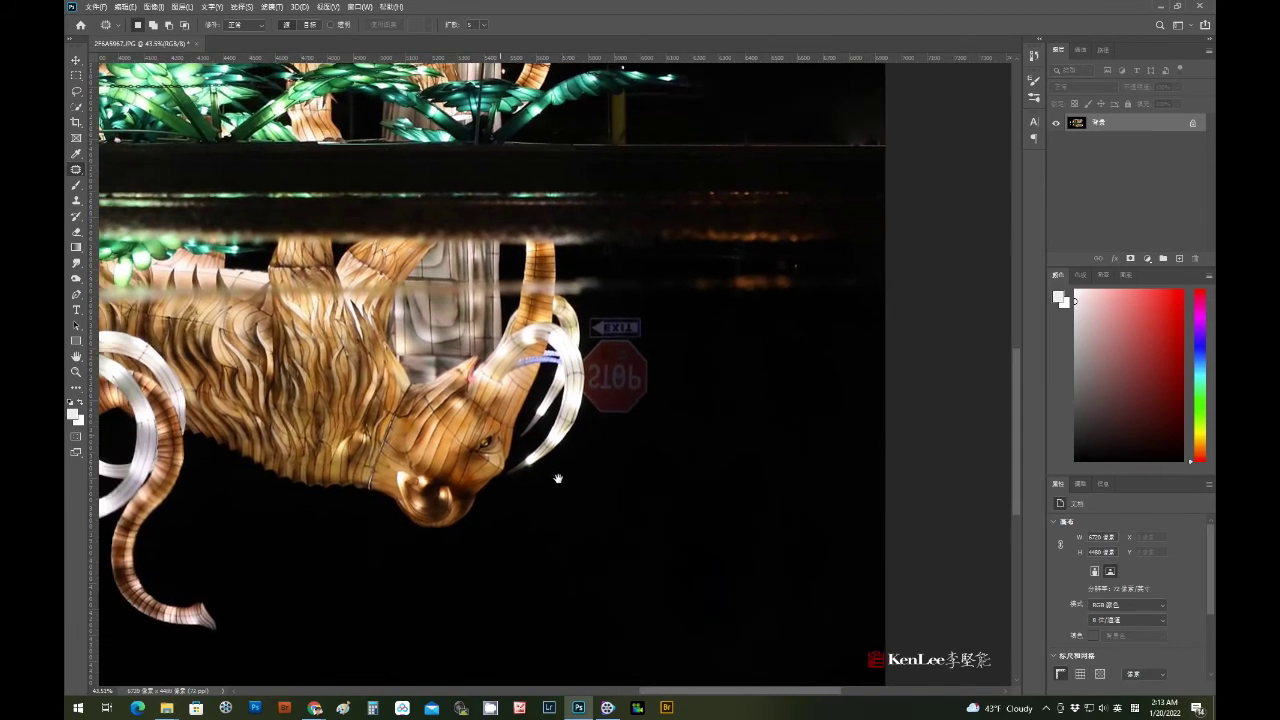
drag(624, 371, 663, 451)
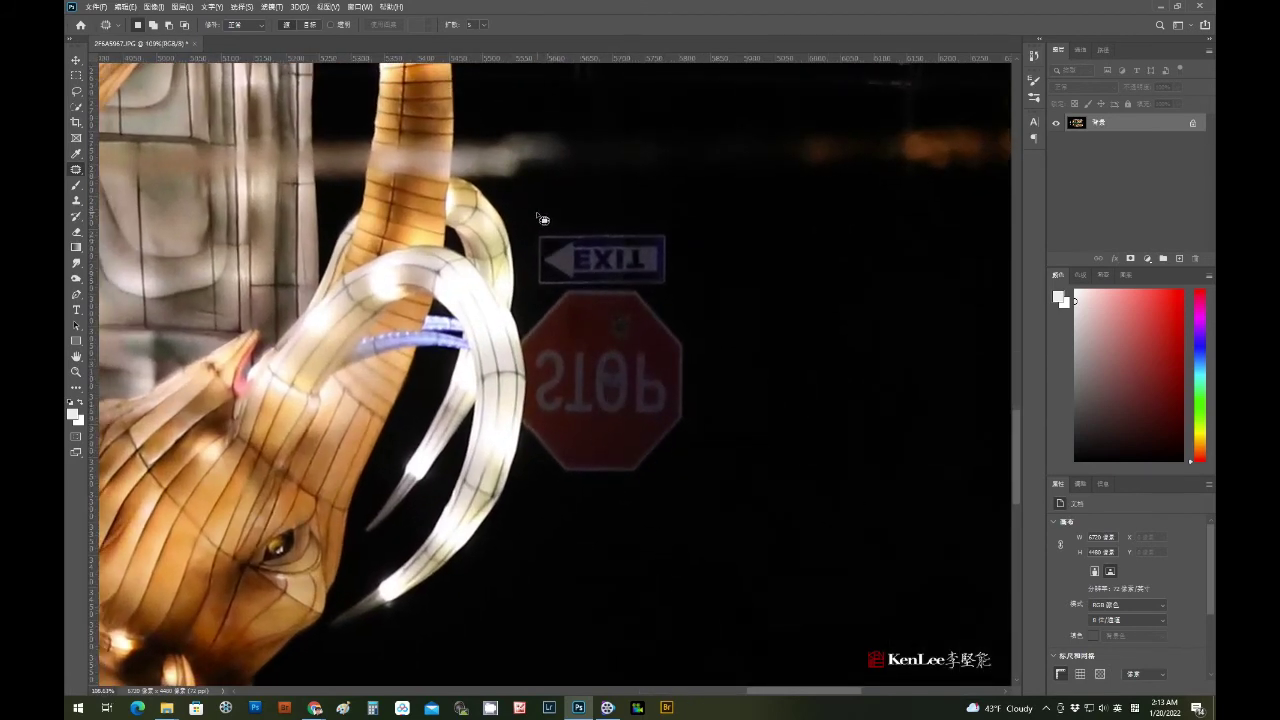
drag(518, 267, 522, 333)
mouse_move(523, 428)
mouse_down()
mouse_move(546, 460)
mouse_move(614, 497)
mouse_move(740, 363)
mouse_move(637, 205)
mouse_move(665, 210)
mouse_up()
mouse_move(608, 451)
mouse_down()
mouse_move(714, 463)
mouse_move(849, 525)
mouse_up()
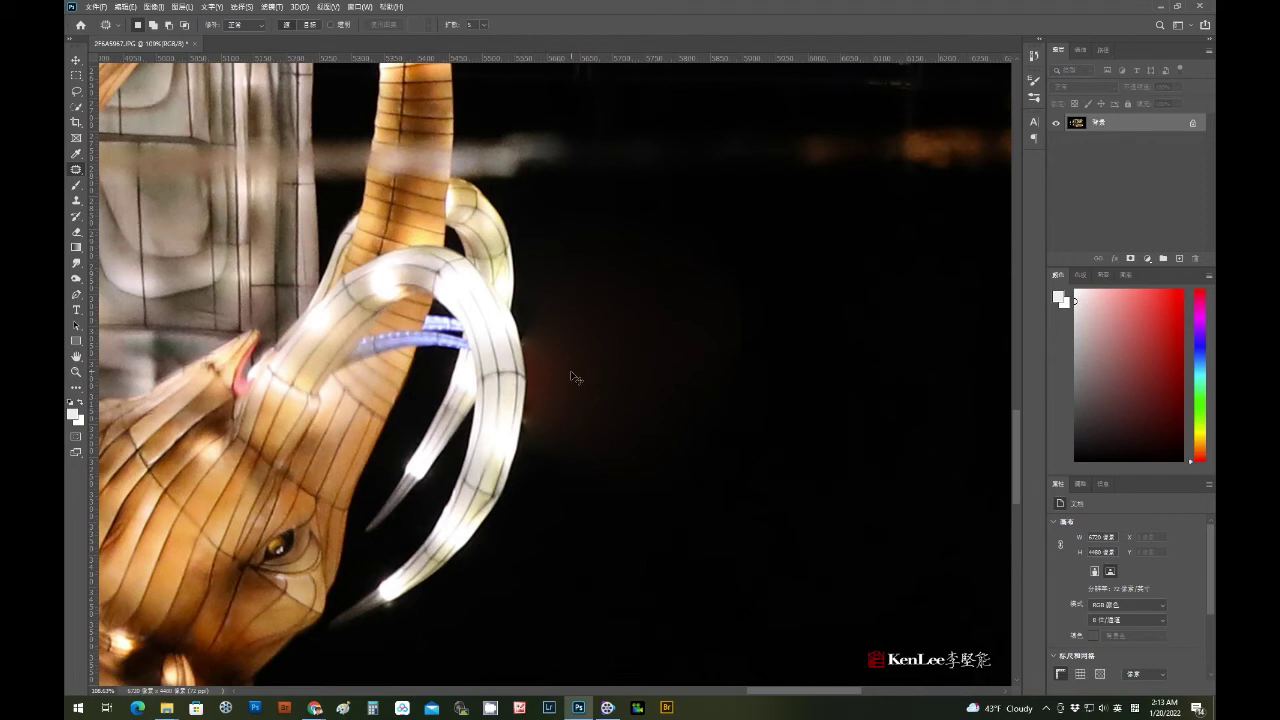
click(75, 200)
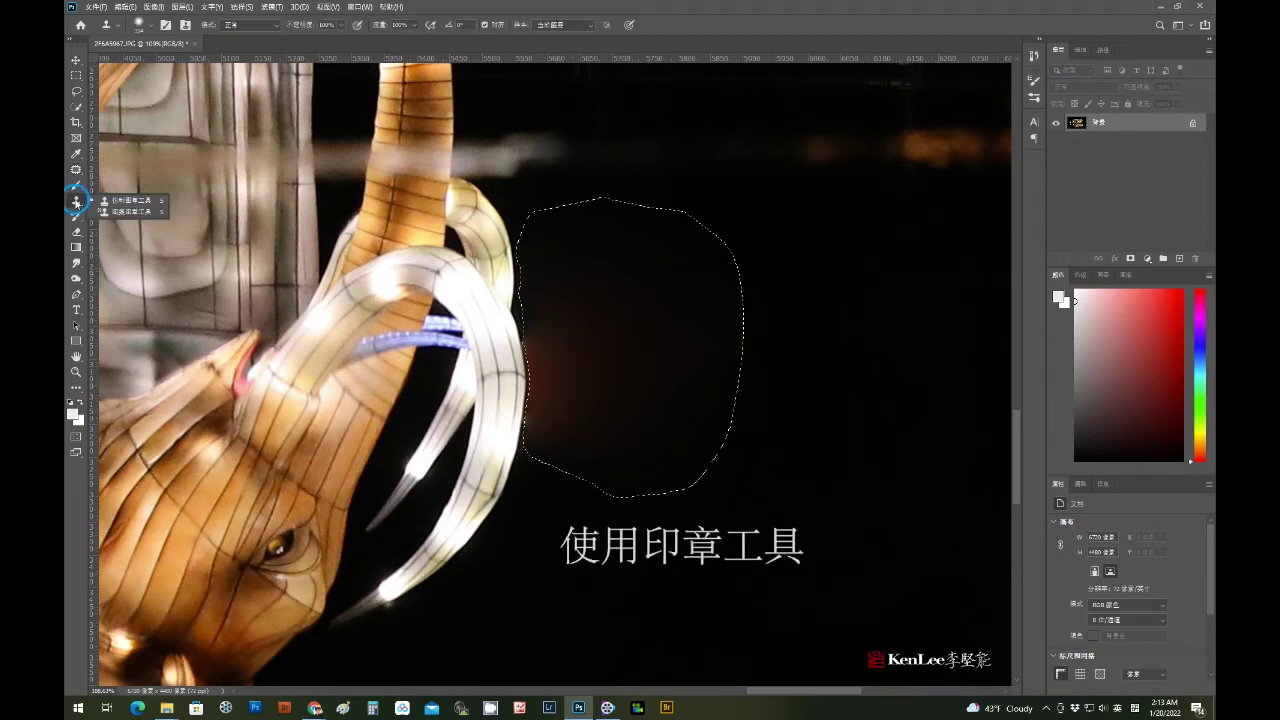
- With a larger Clone Stamp brush, clone dark water over the orange glow beside the reflected tusk
right_click(915, 477)
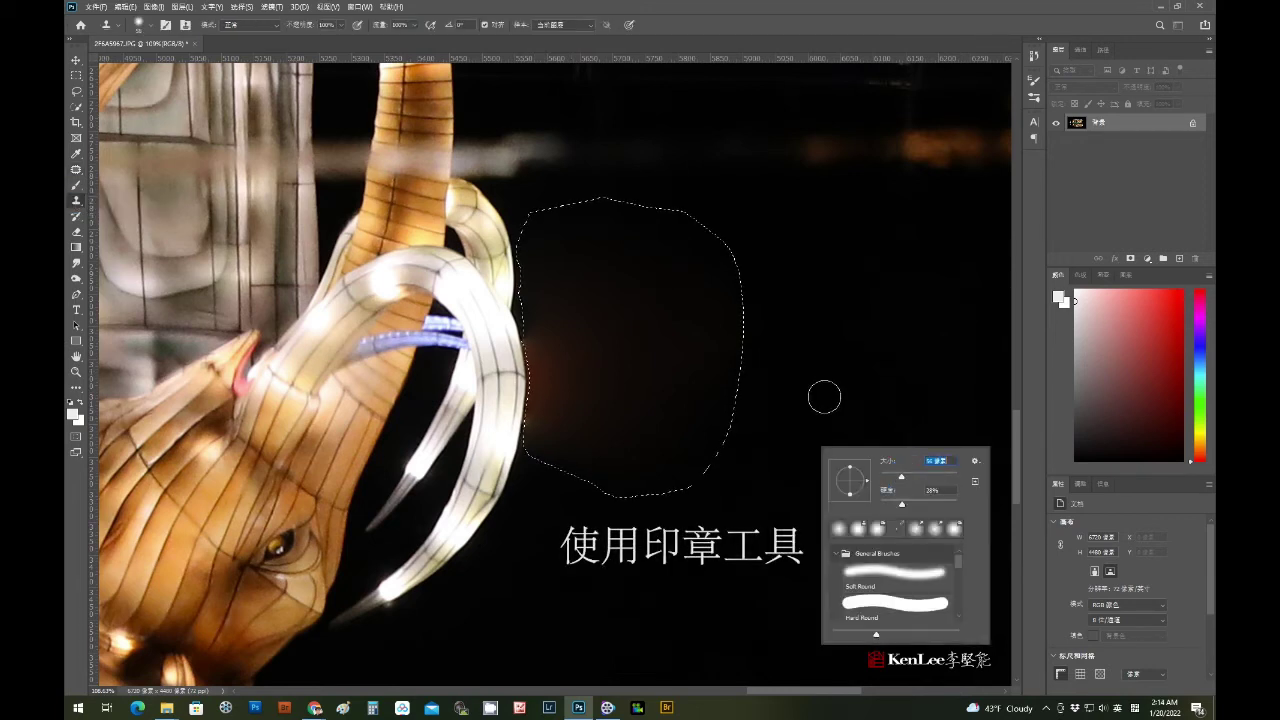
drag(903, 477, 925, 477)
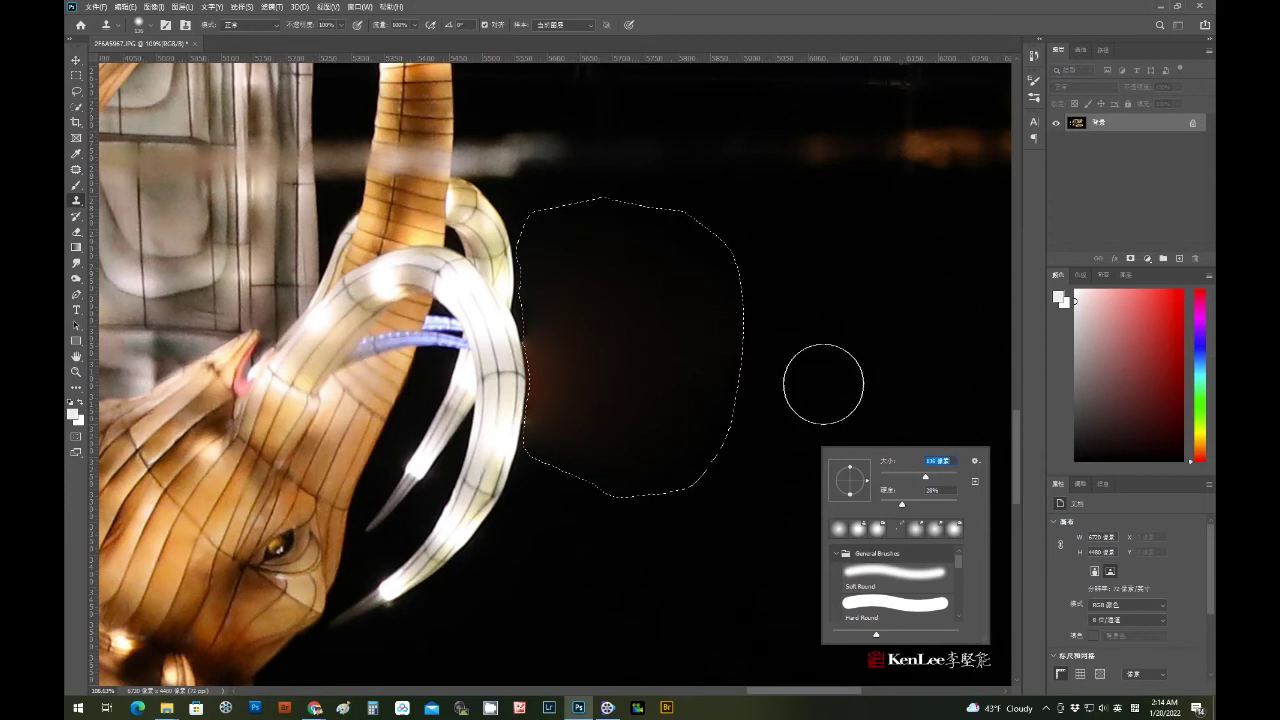
alt+click(796, 398)
click(531, 280)
drag(572, 322, 559, 456)
mouse_move(583, 323)
mouse_down()
mouse_move(606, 354)
mouse_move(623, 343)
mouse_move(650, 365)
mouse_up()
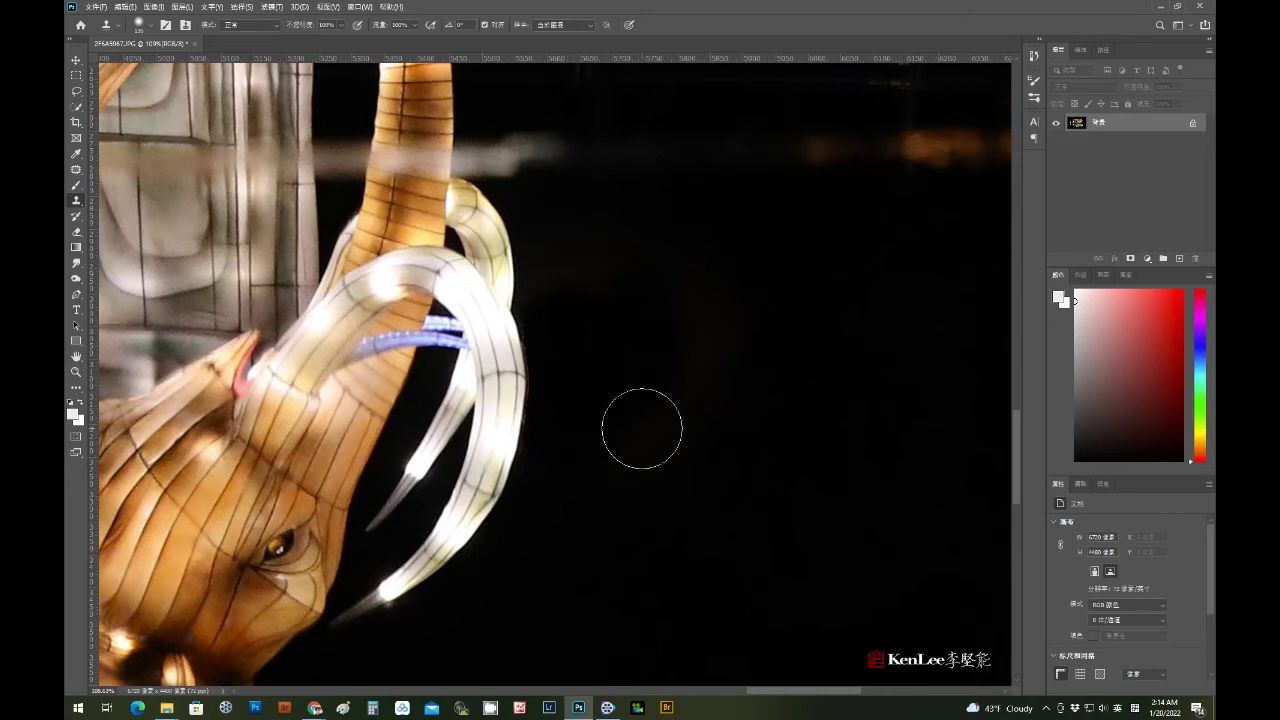
scroll(606, 340, up, 2)
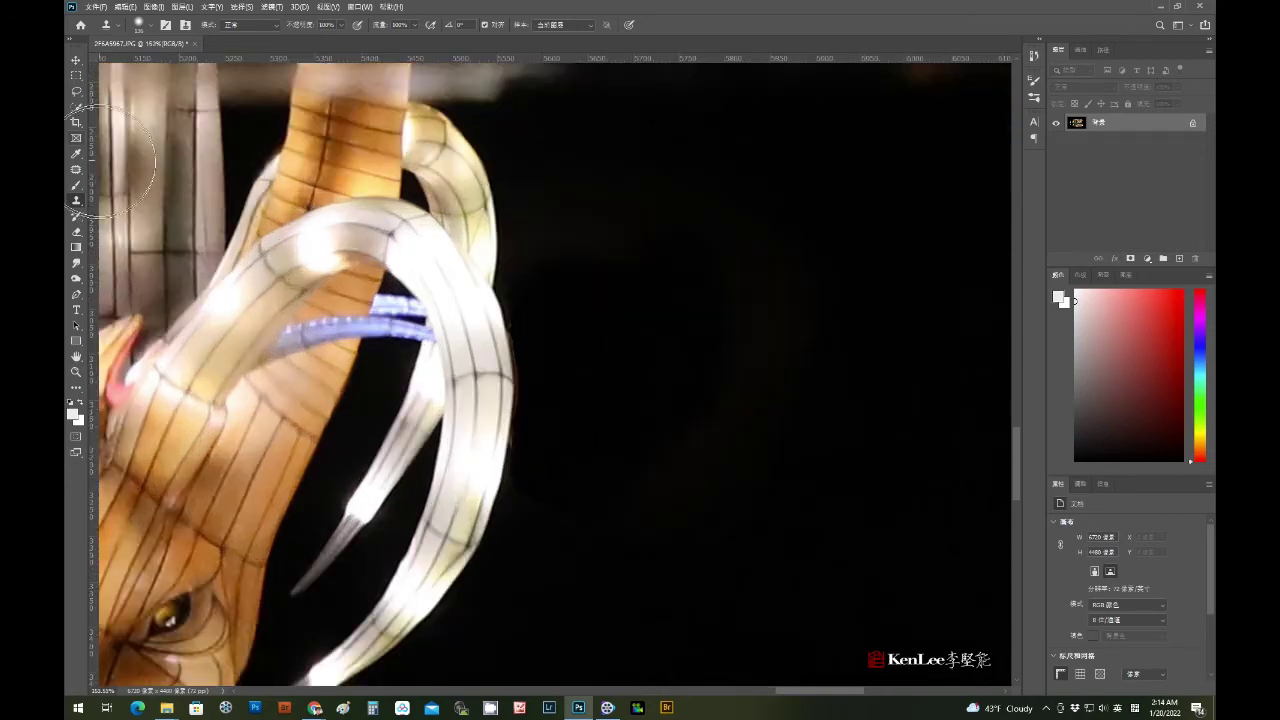
- Draw a Polygonal Lasso selection along the reflected tusk's edge where glow remains
right_click(84, 98)
click(110, 100)
click(530, 270)
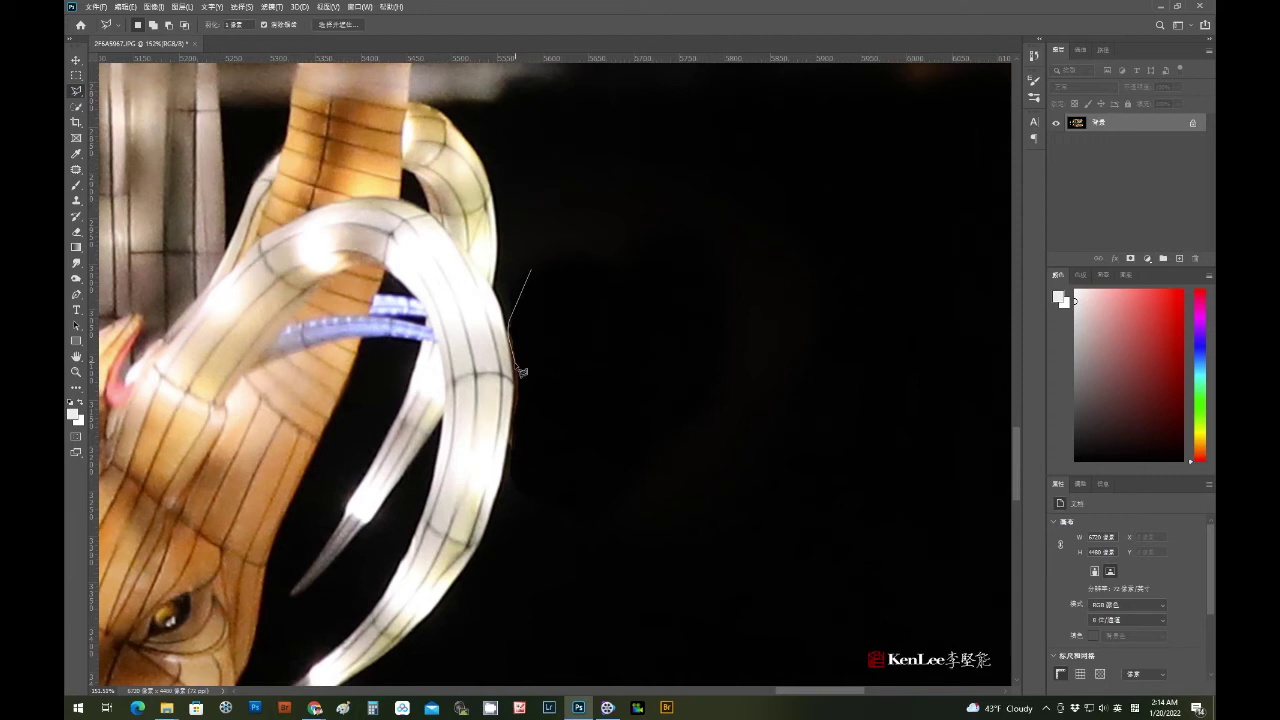
click(497, 522)
click(537, 592)
click(645, 572)
click(682, 362)
double_click(640, 325)
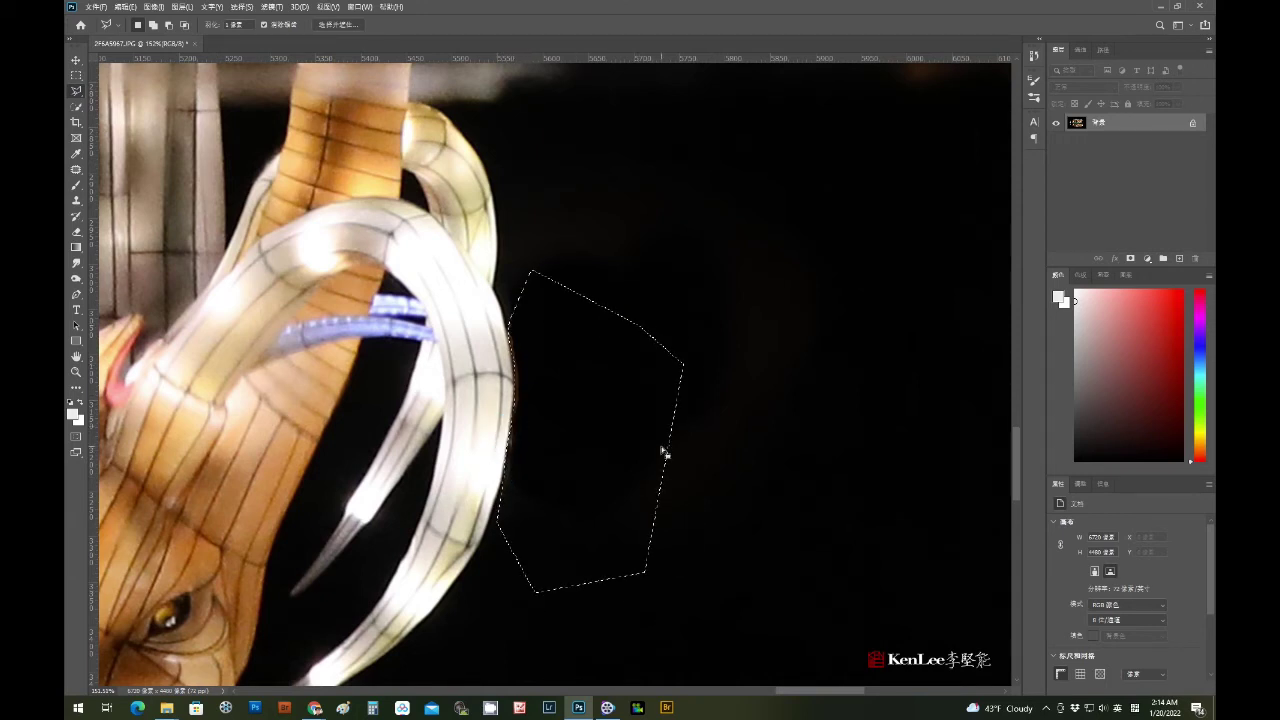
- Clone dark background along the tusk edge inside the selection, deselect, and fit the photo on screen
click(77, 201)
right_click(603, 410)
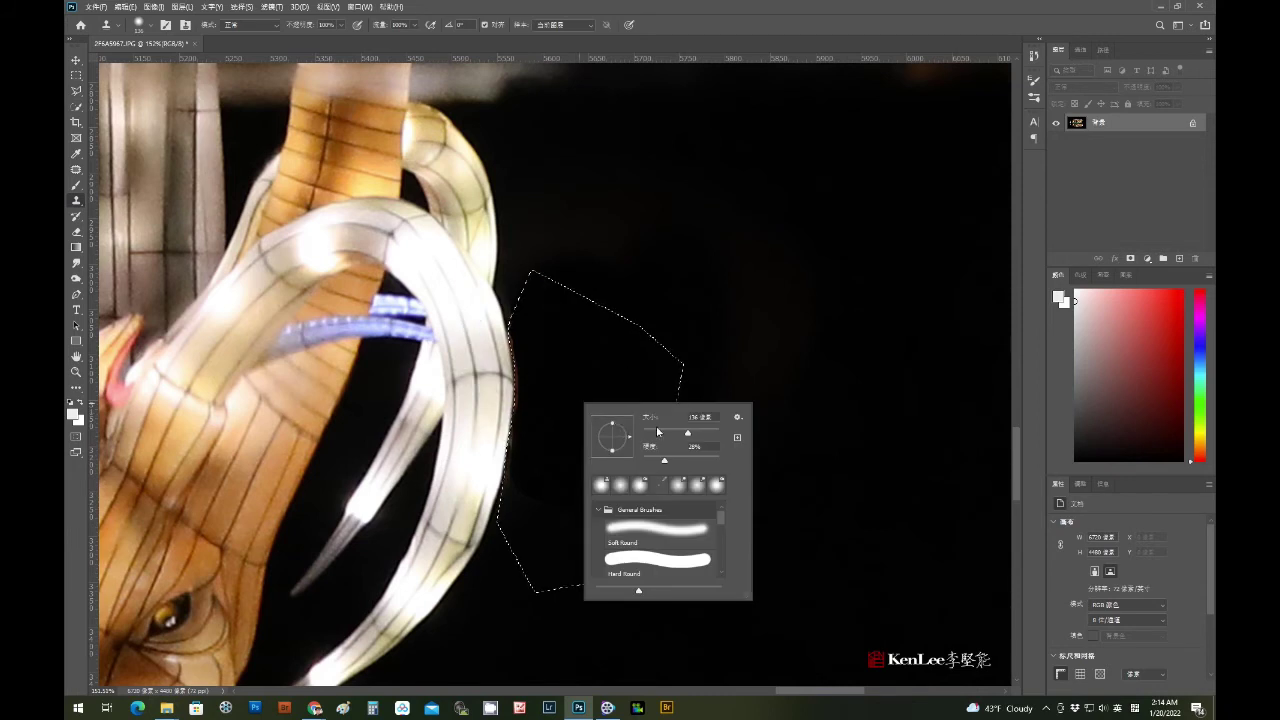
click(543, 377)
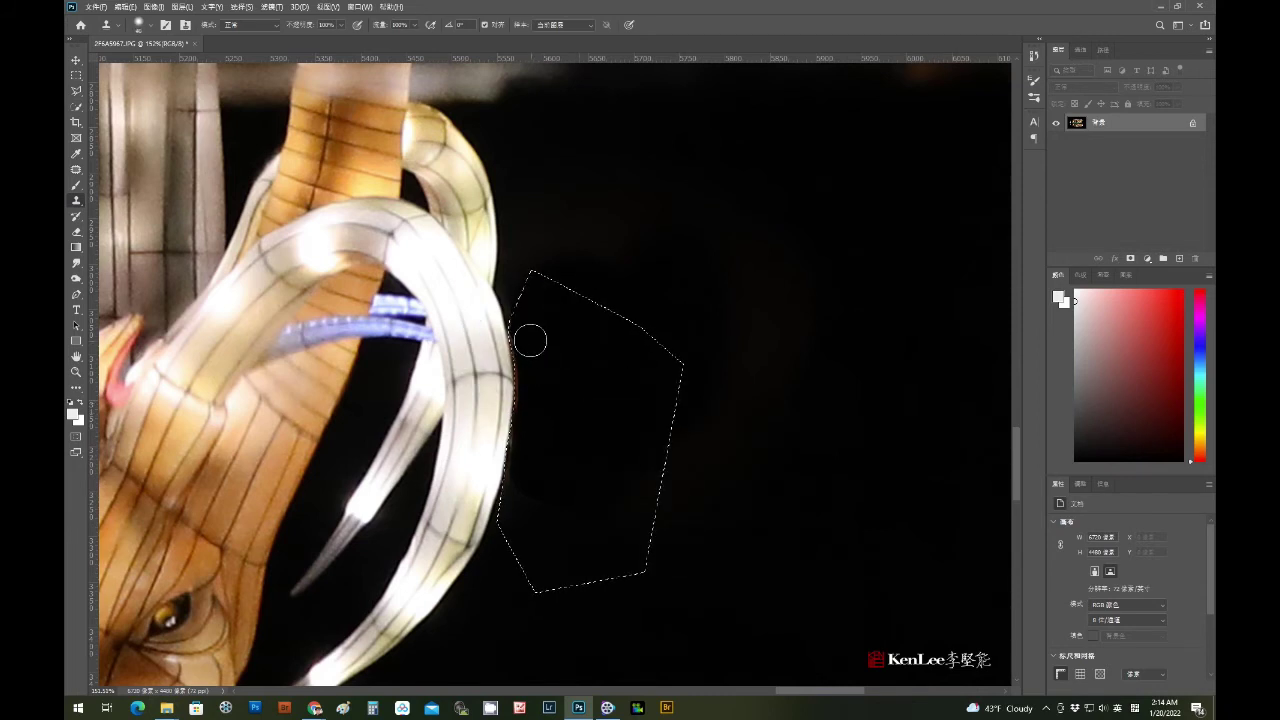
drag(534, 381, 563, 466)
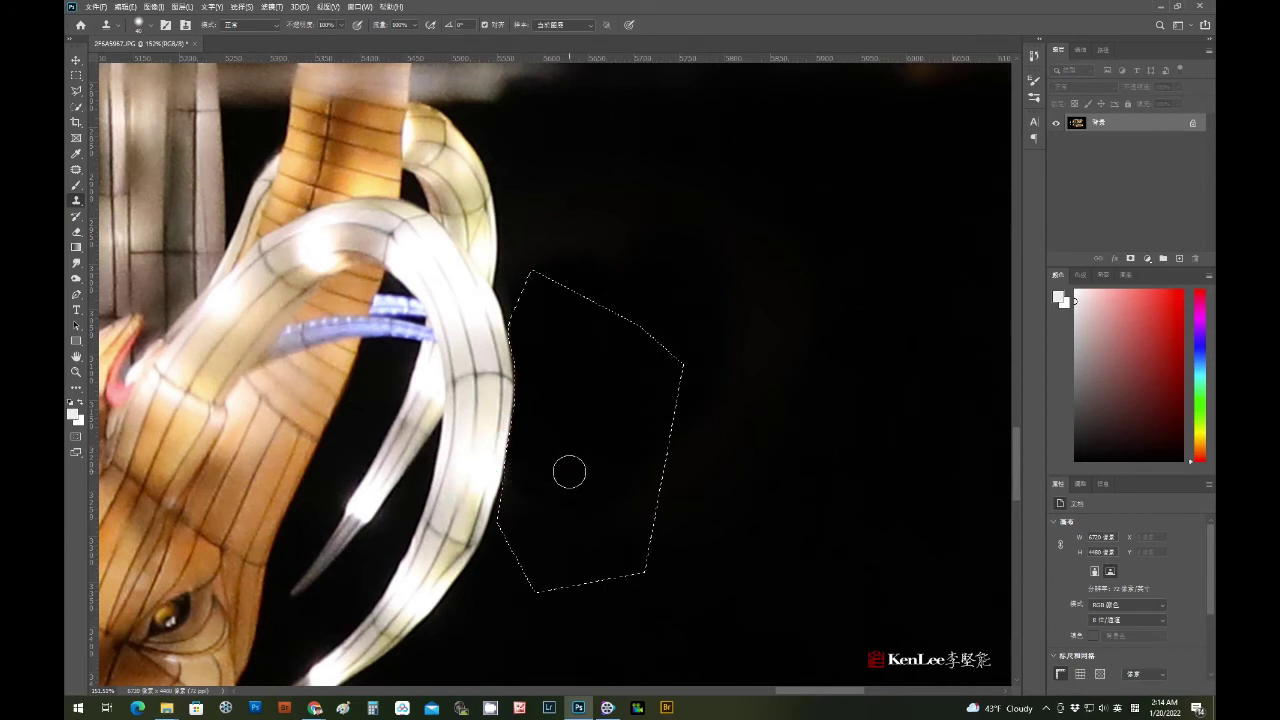
key(ctrl+d)
double_click(76, 356)
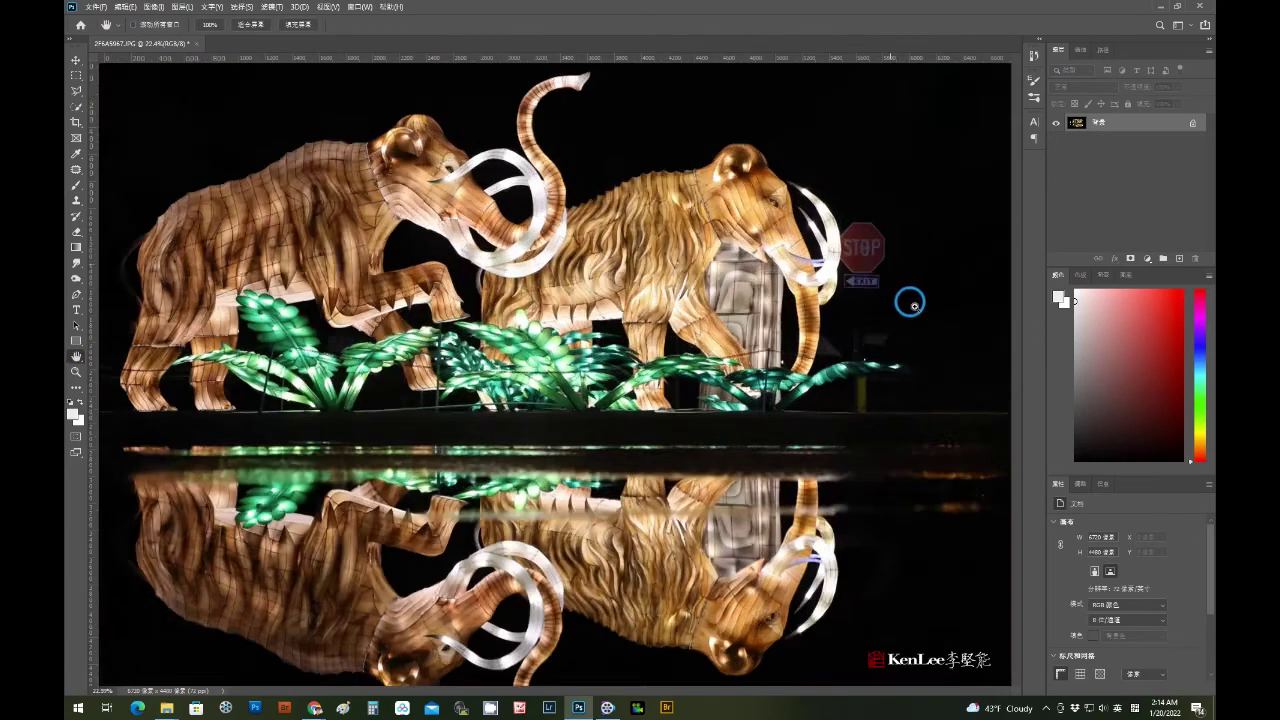
scroll(930, 400, up, 5)
scroll(657, 337, up, 2)
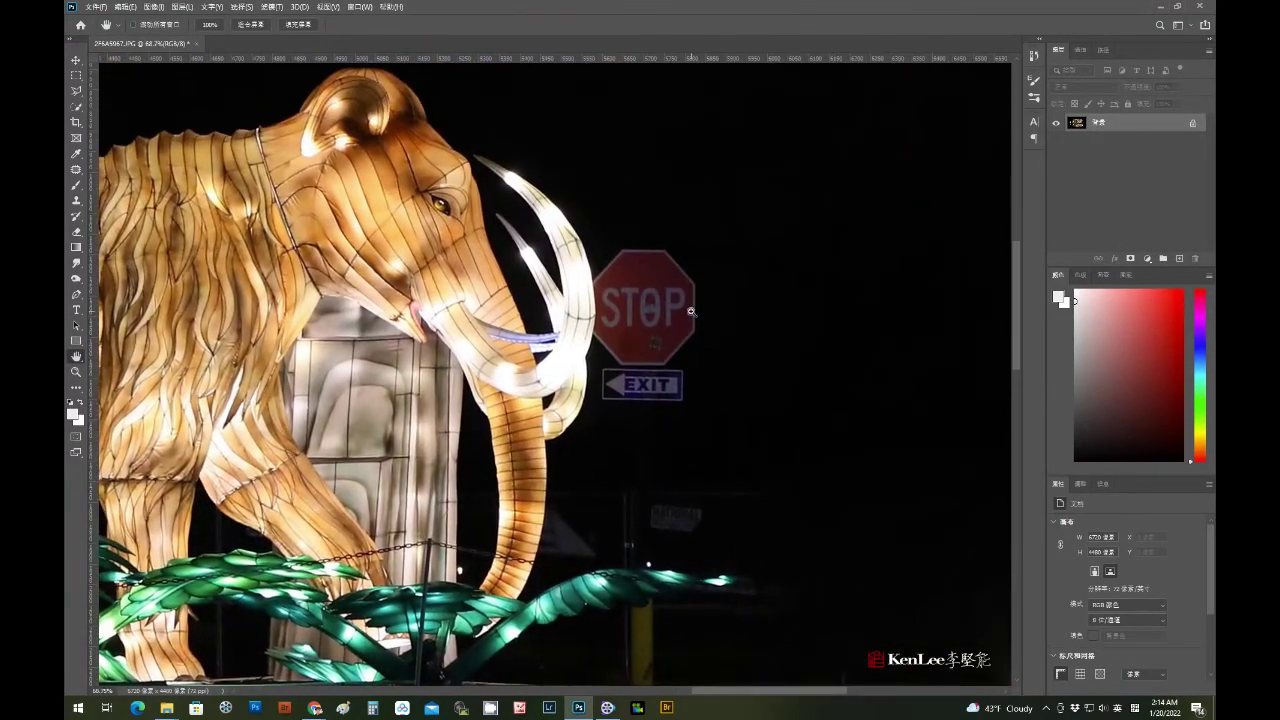
scroll(706, 363, up, 4)
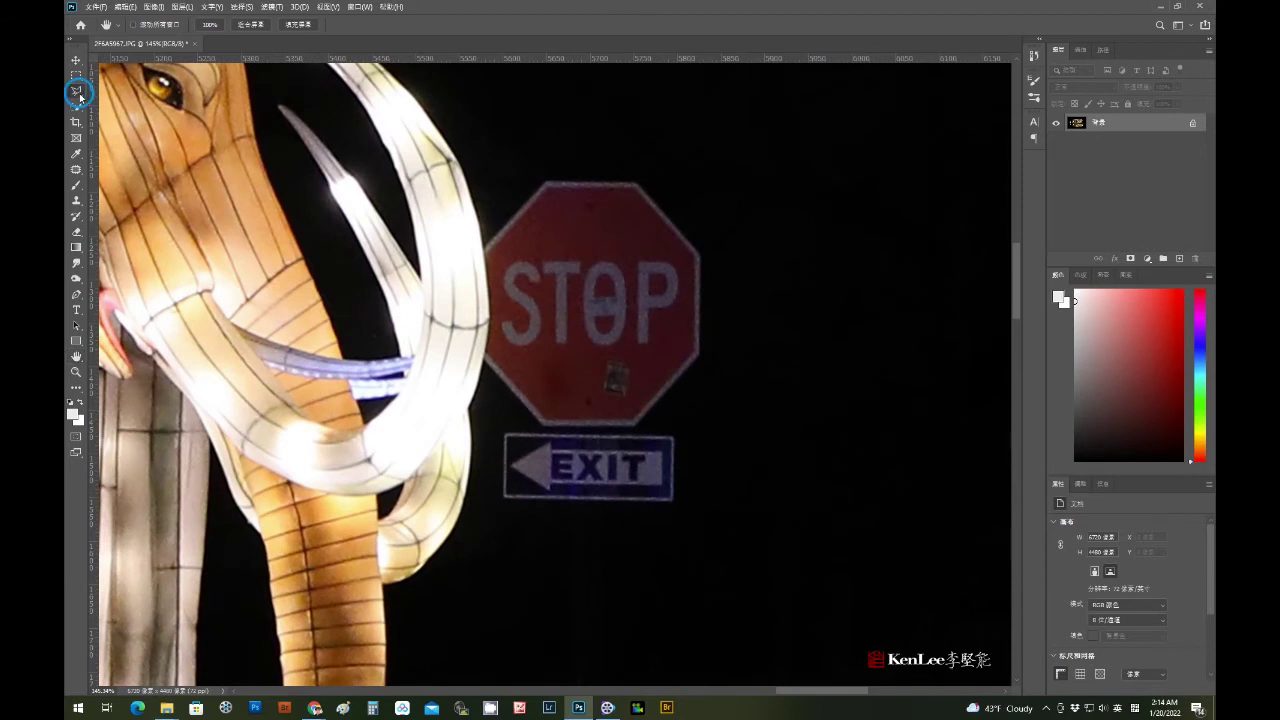
click(79, 94)
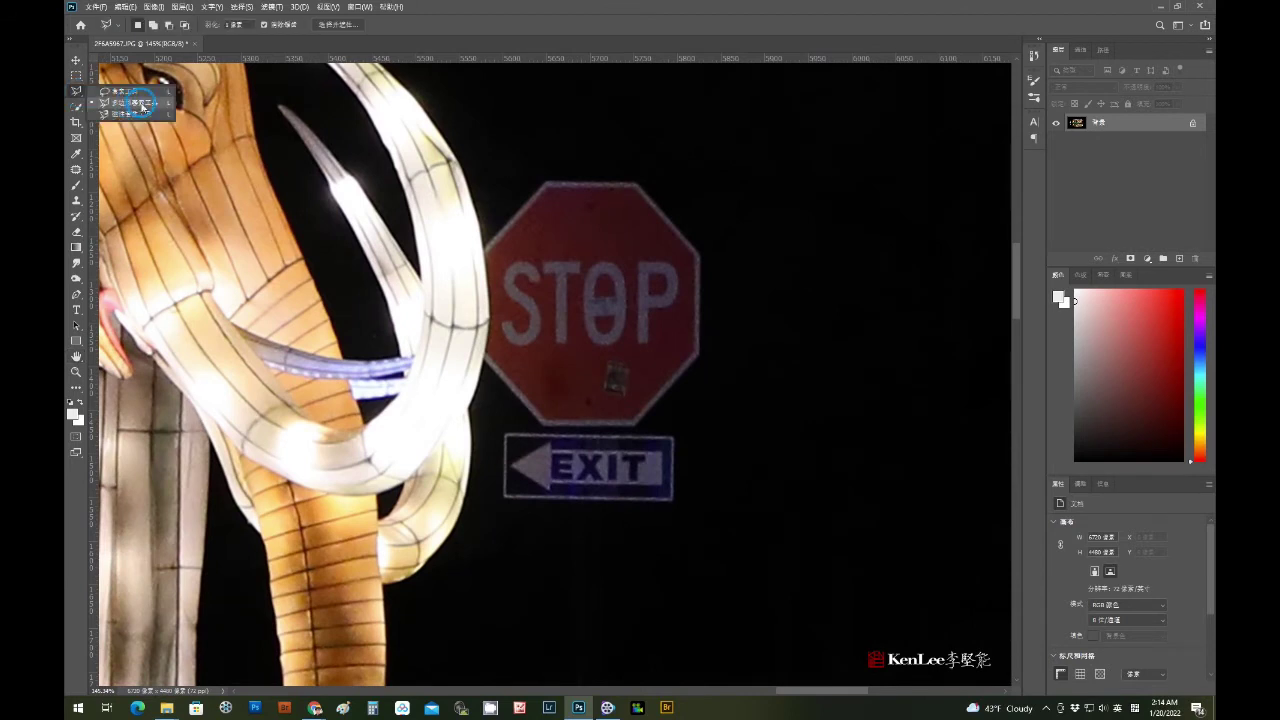
click(142, 106)
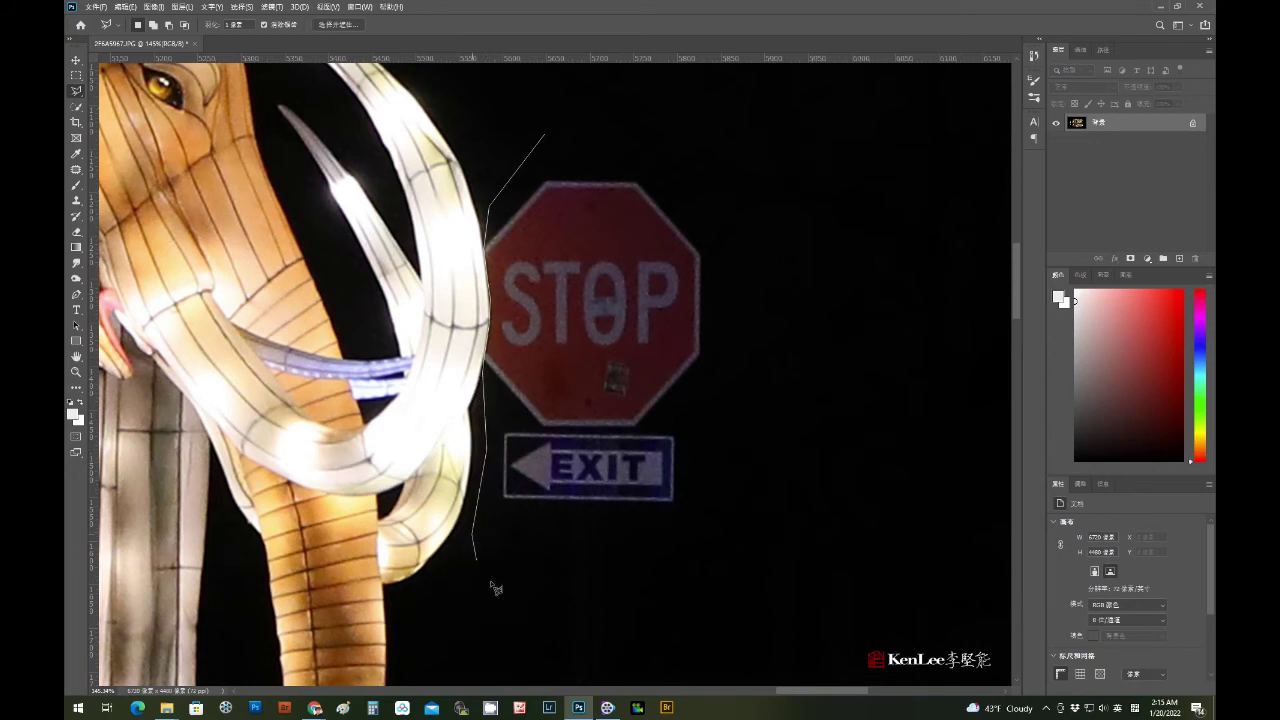
drag(790, 567, 609, 117)
right_click(633, 291)
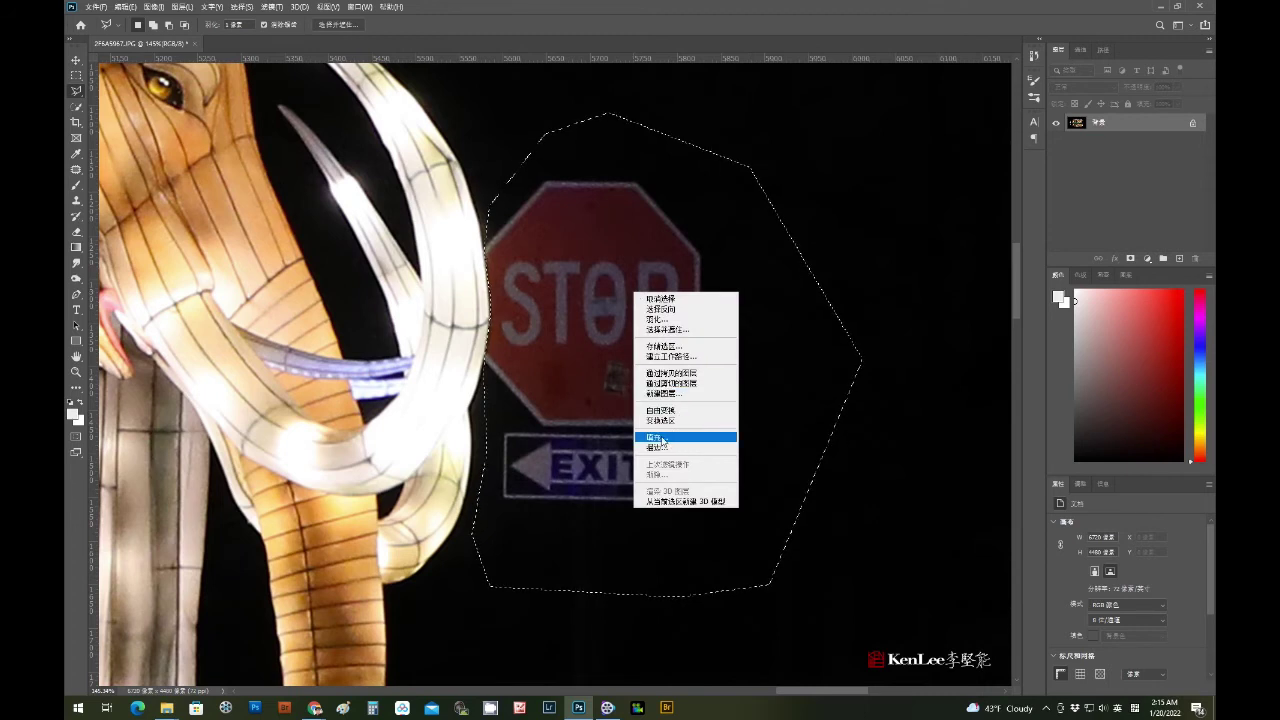
click(686, 434)
click(711, 192)
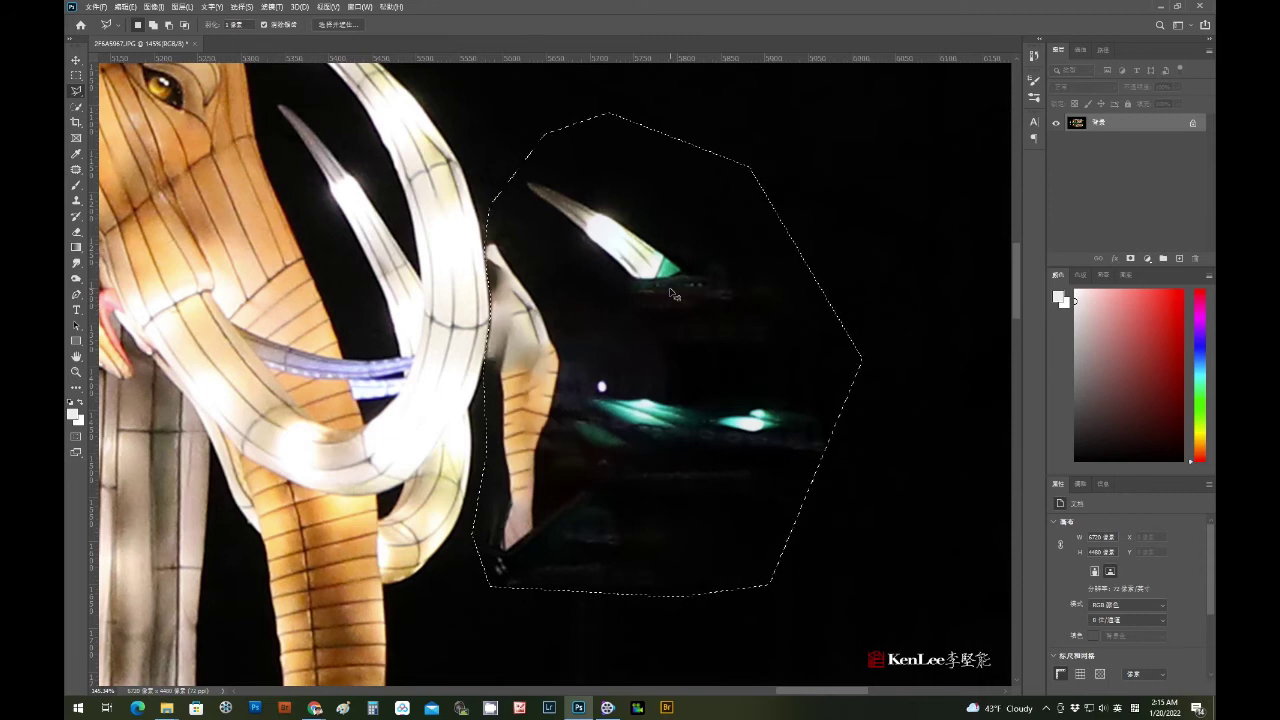
key(ctrl+z)
key(ctrl+minus)
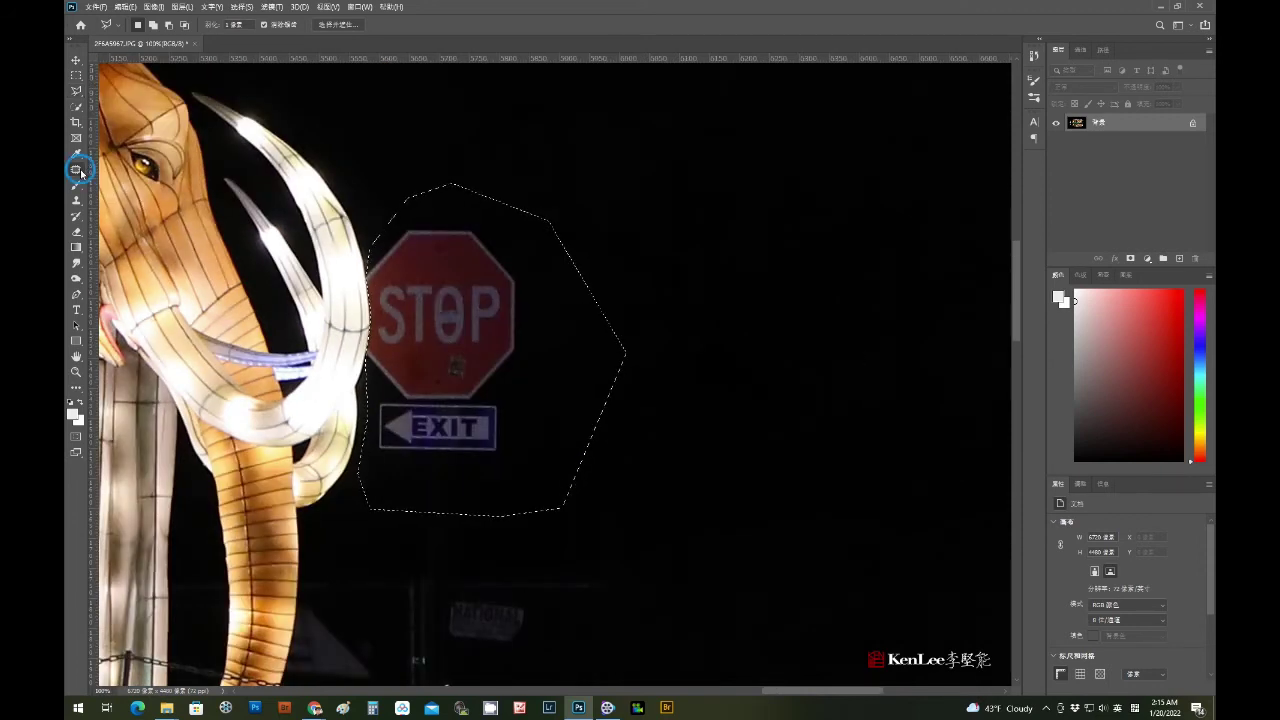
- After trying and undoing a patch, clone dark sky over the STOP and EXIT signs, then deselect
click(78, 171)
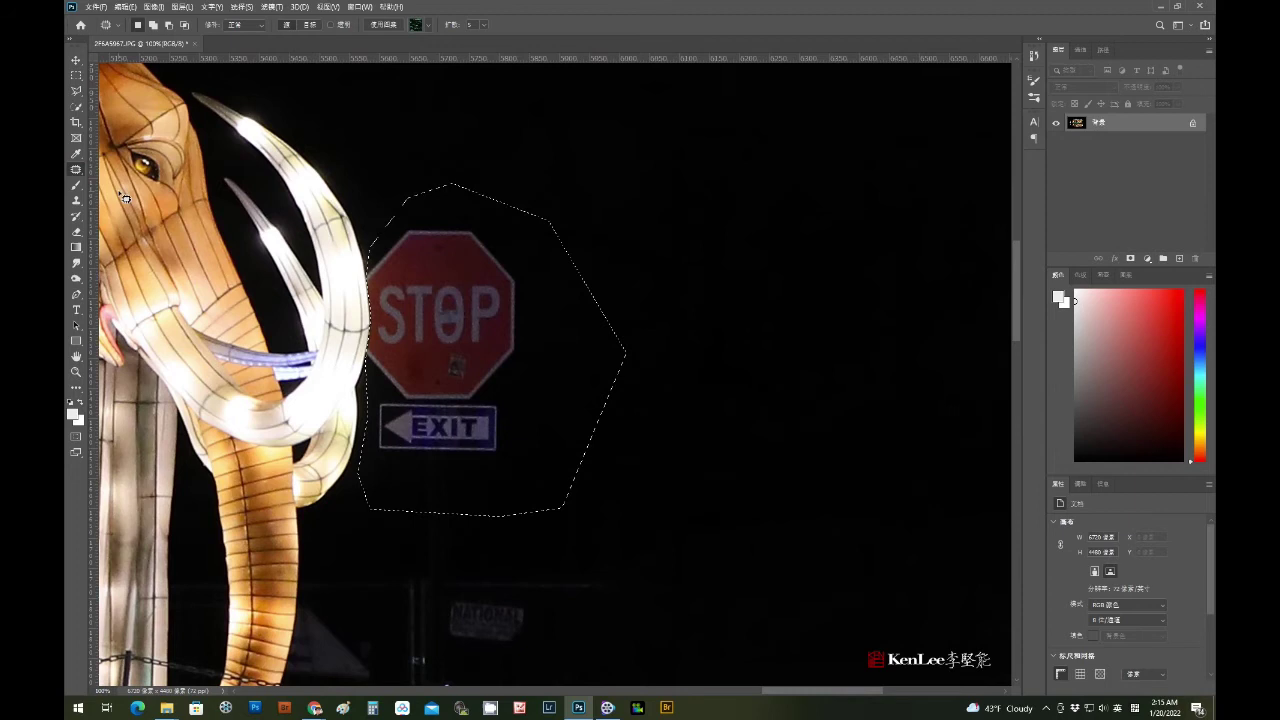
drag(570, 306, 760, 312)
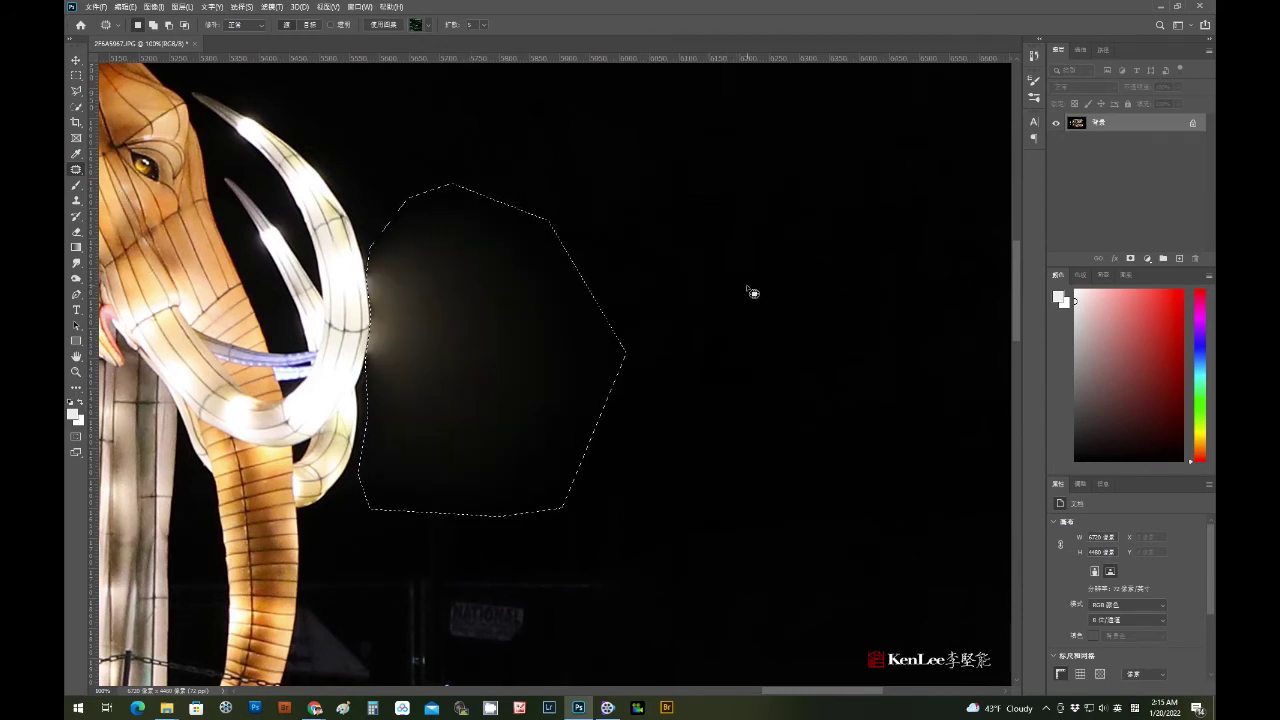
key(ctrl+z)
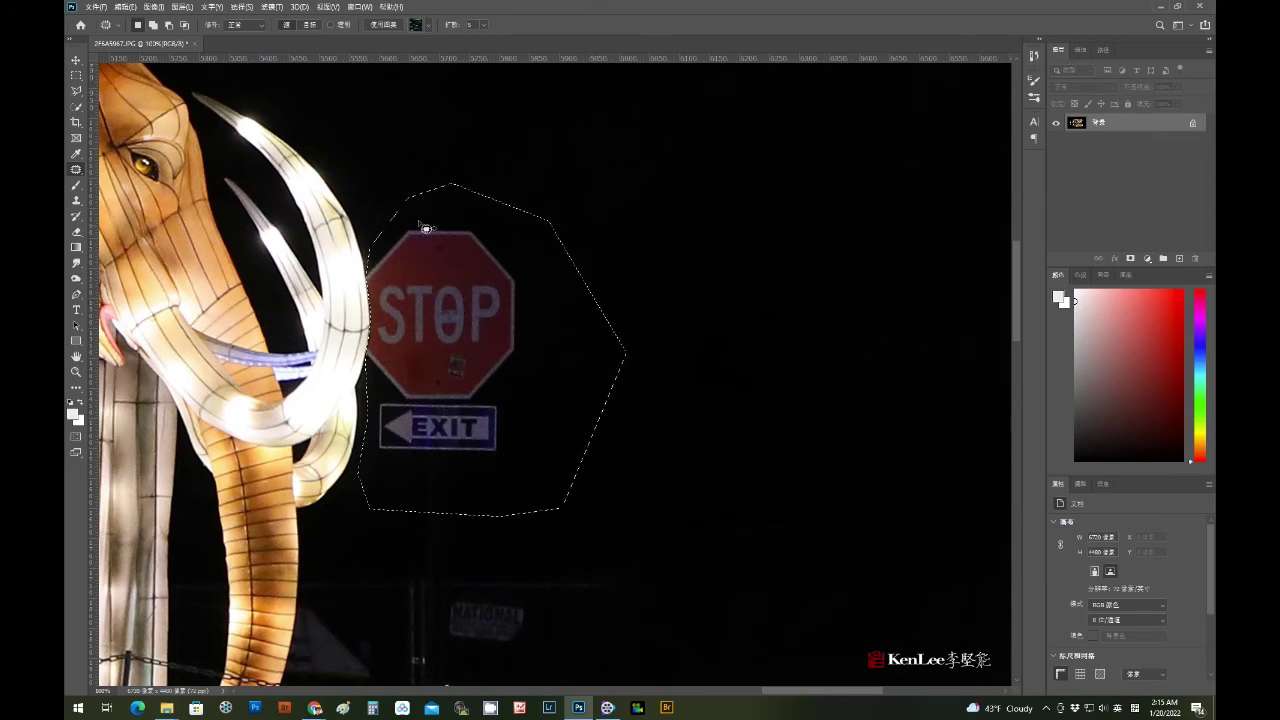
click(76, 201)
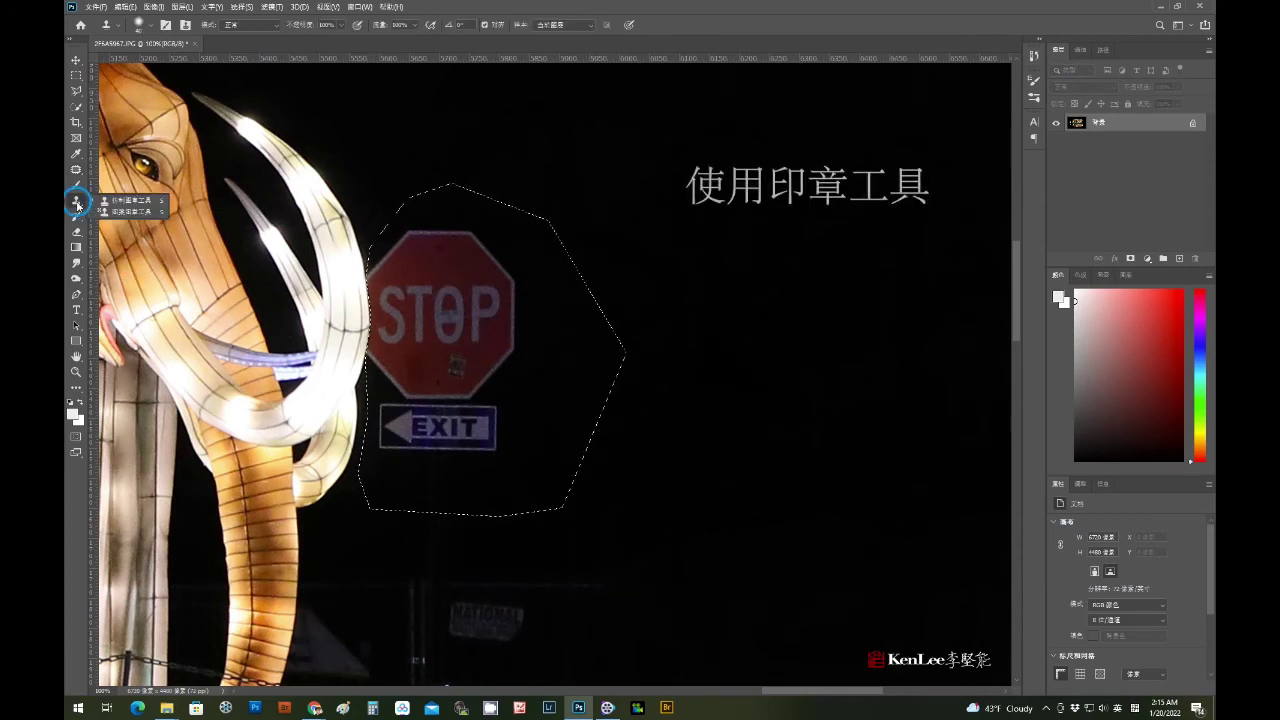
right_click(683, 302)
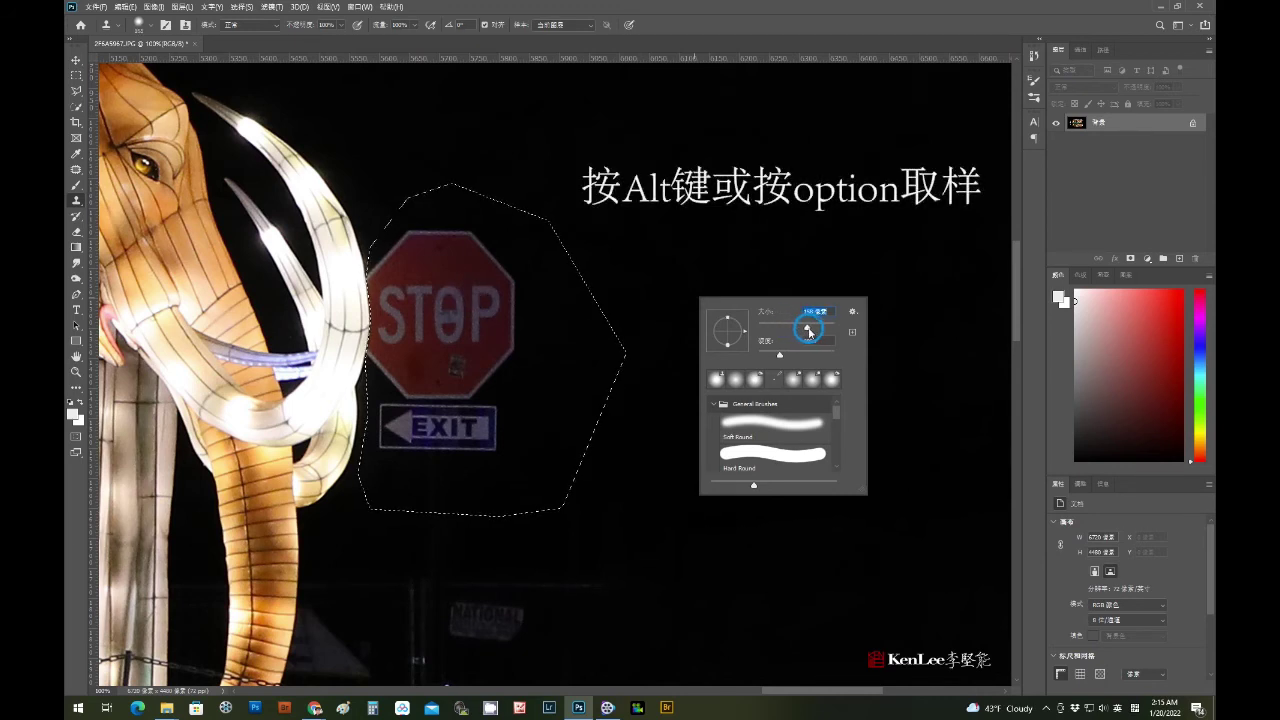
alt+click(680, 237)
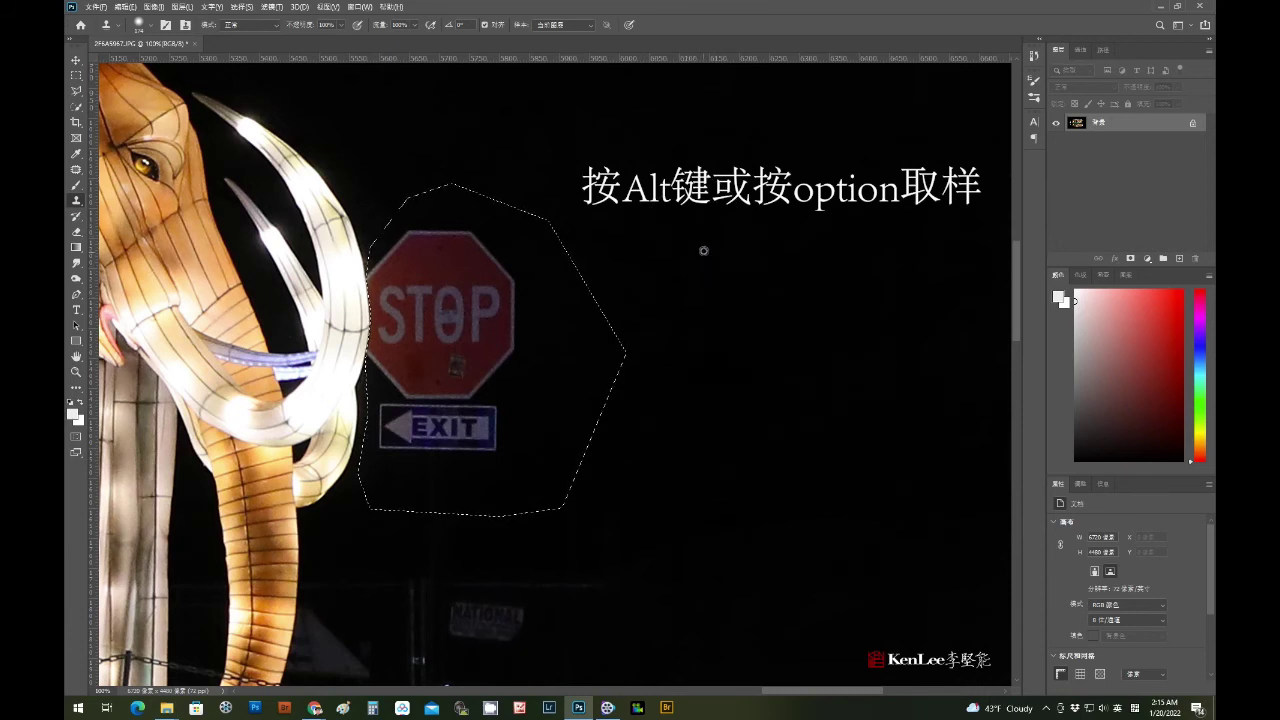
mouse_move(431, 228)
mouse_down()
mouse_move(479, 276)
mouse_move(413, 345)
mouse_up()
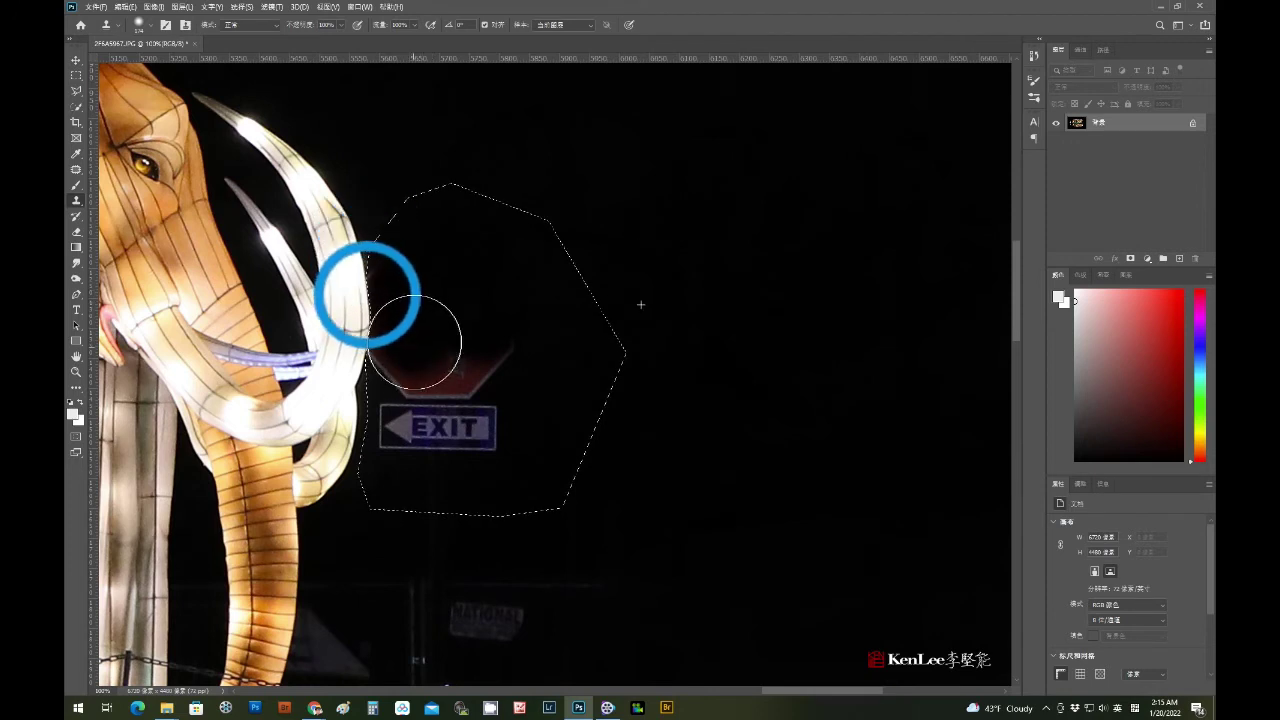
drag(413, 345, 435, 330)
drag(477, 391, 443, 414)
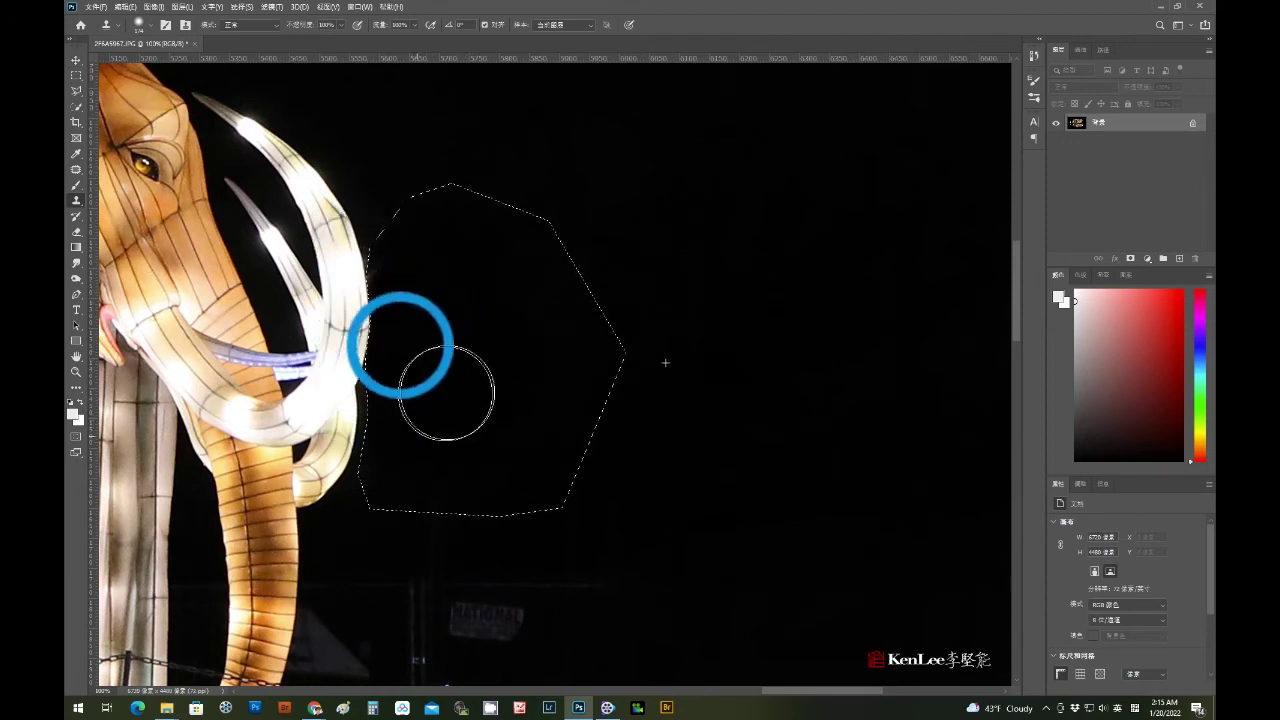
key(ctrl+d)
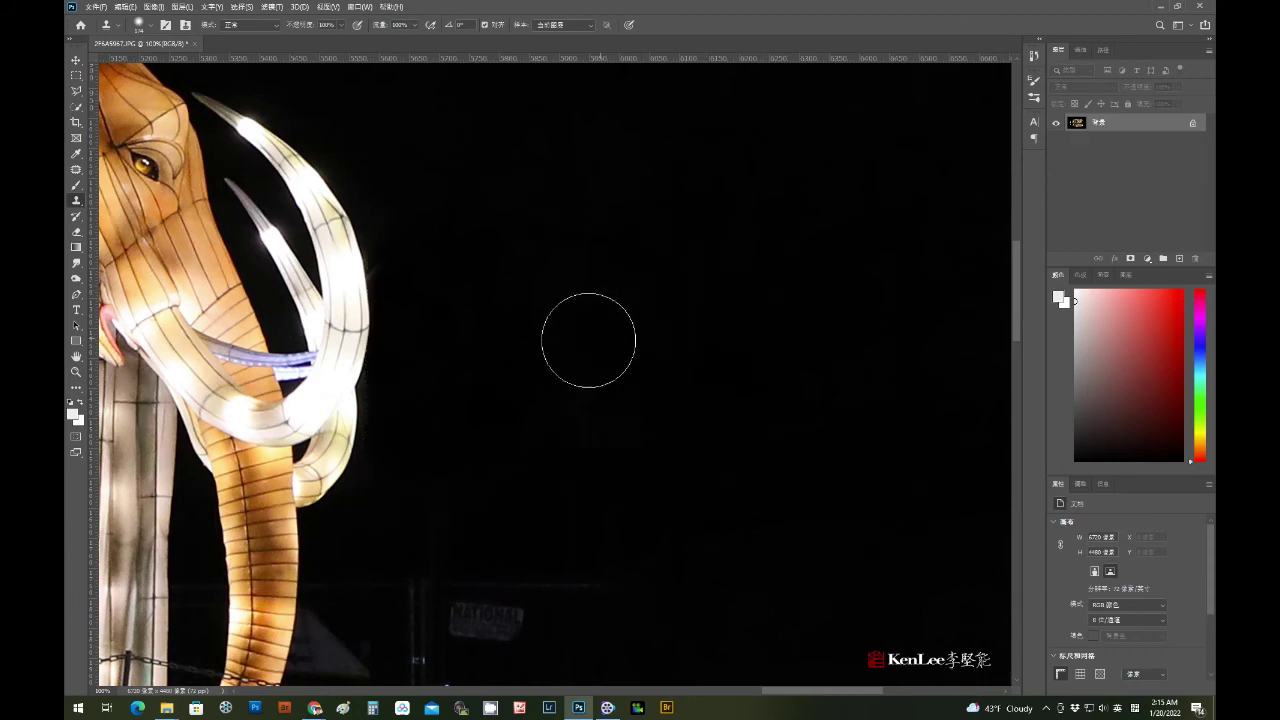
- Zoom in on the glow beside the tusk, resize the brush, sample a nearby clone source, and view at 100%
key(ctrl+shift+d)
ctrl+click(433, 350)
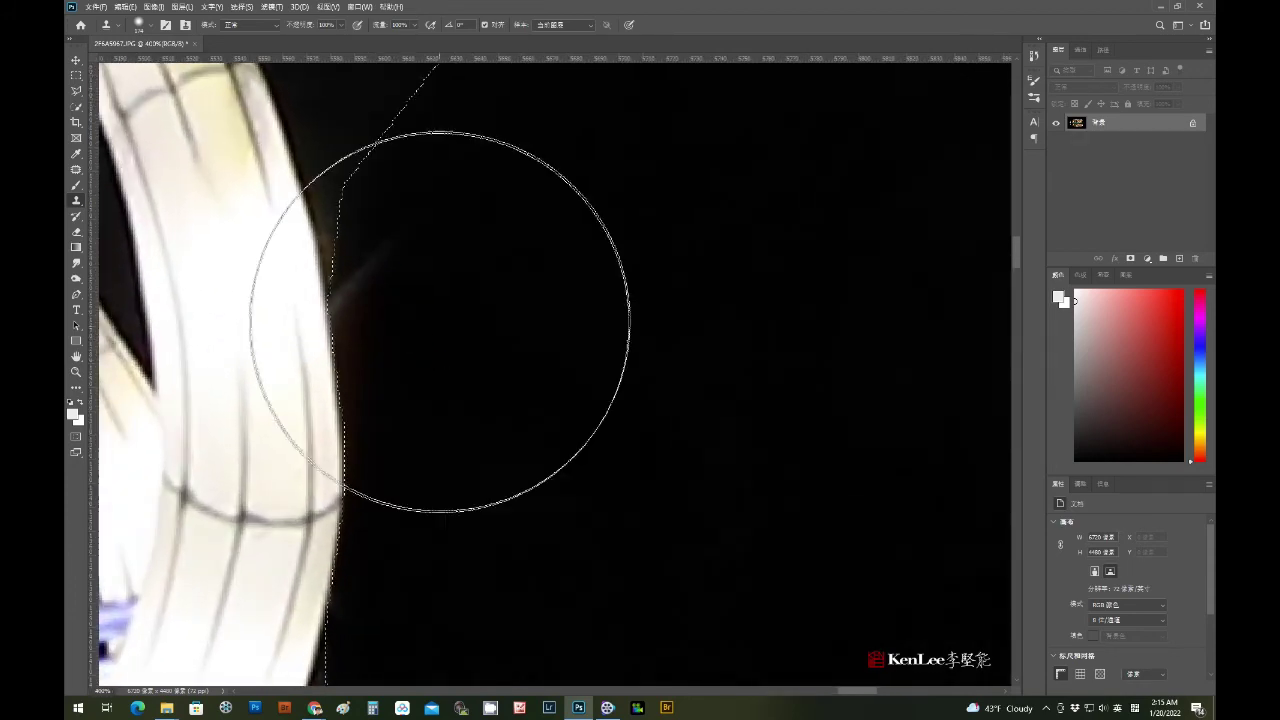
right_click(546, 323)
key(Return)
alt+click(320, 223)
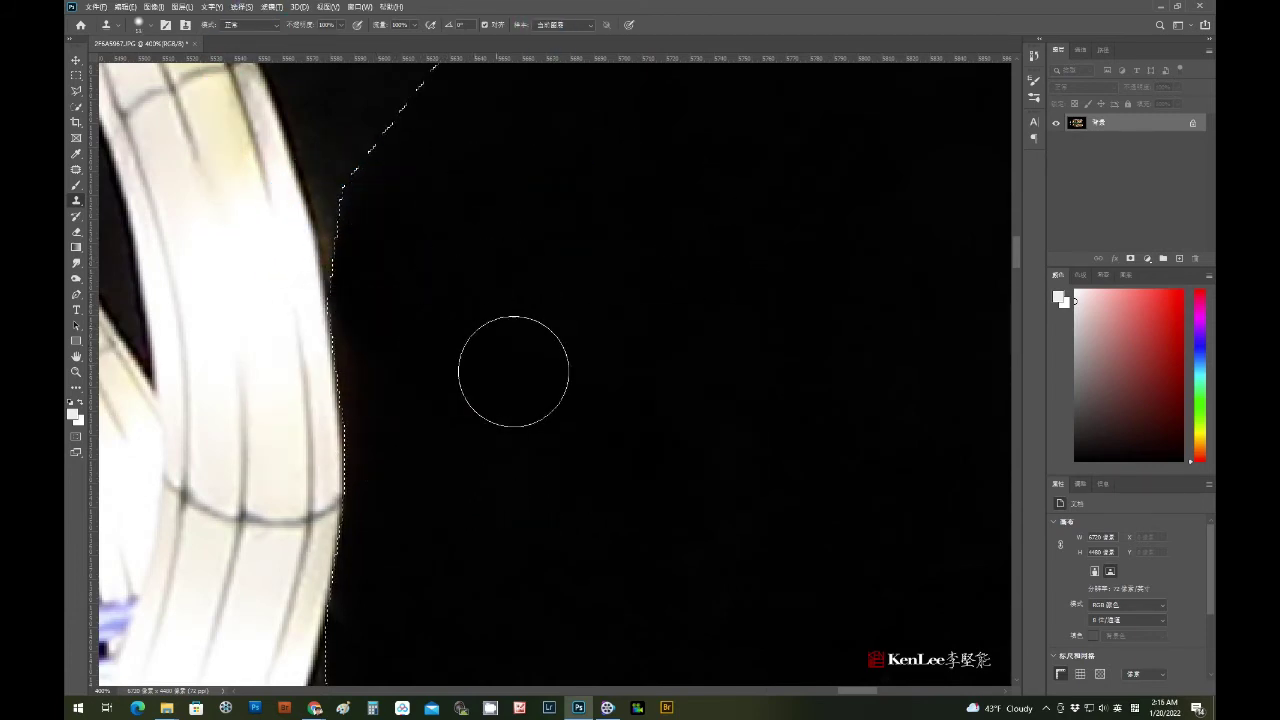
double_click(75, 371)
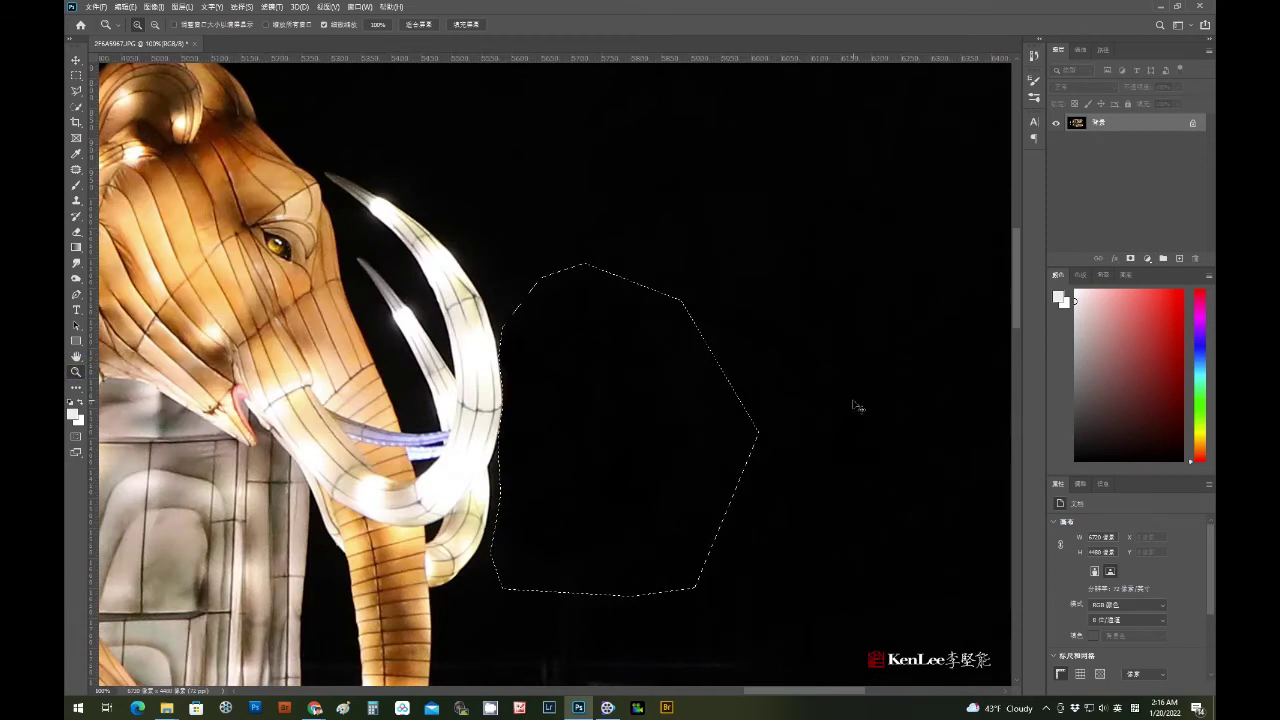
- Lasso the faint grey shape beside the trunk and remove it with a Content-Aware fill
mouse_move(749, 467)
mouse_down()
mouse_move(660, 420)
mouse_move(629, 328)
mouse_up()
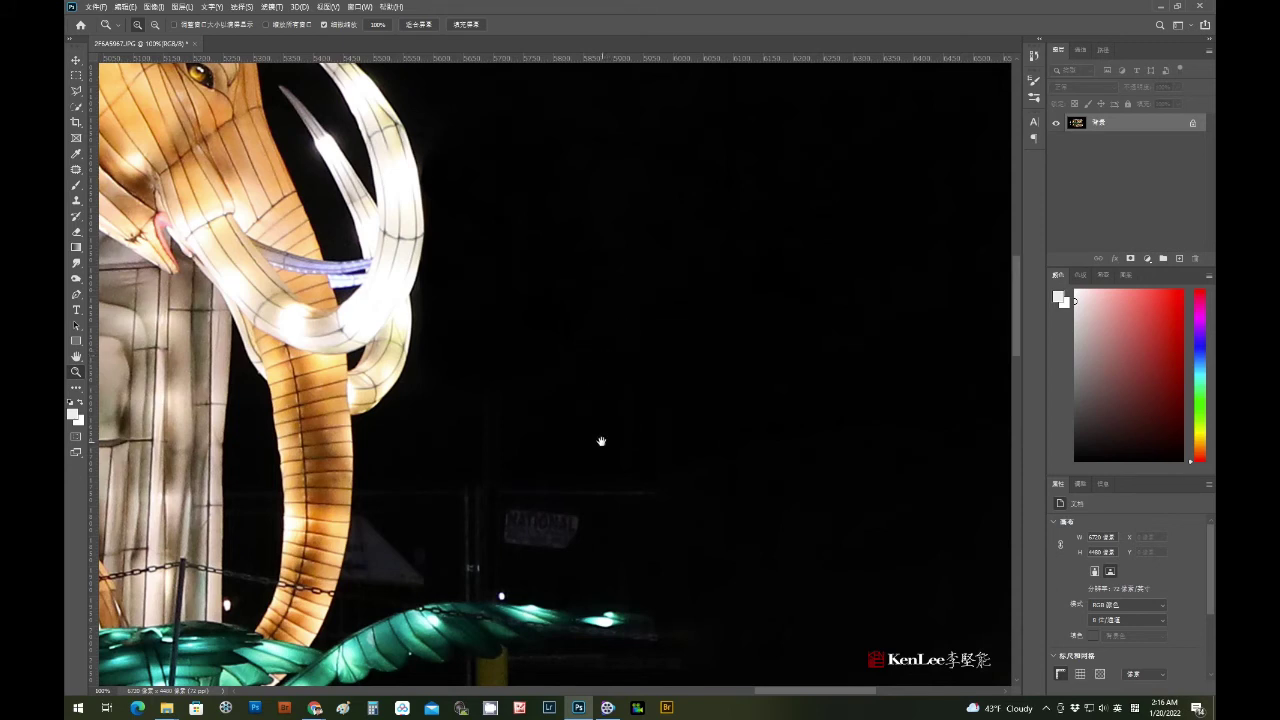
drag(603, 442, 561, 322)
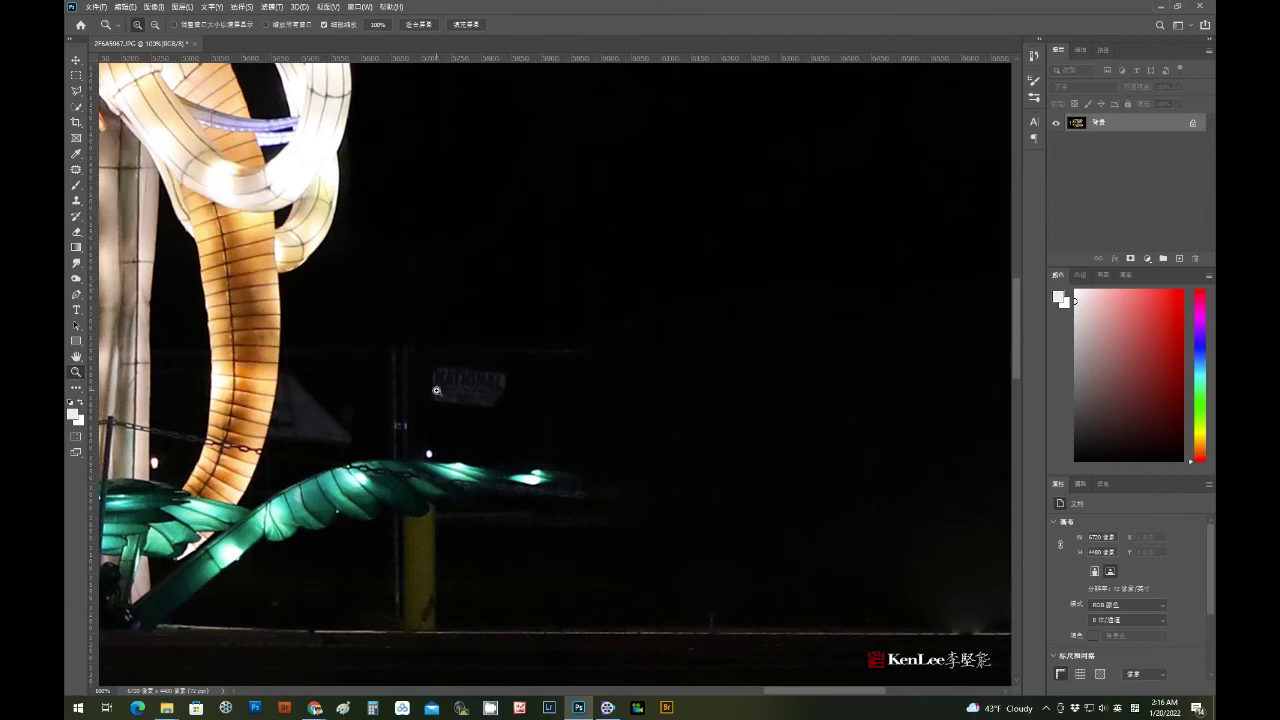
click(75, 90)
mouse_move(360, 280)
mouse_down()
mouse_move(285, 370)
mouse_move(281, 411)
mouse_up()
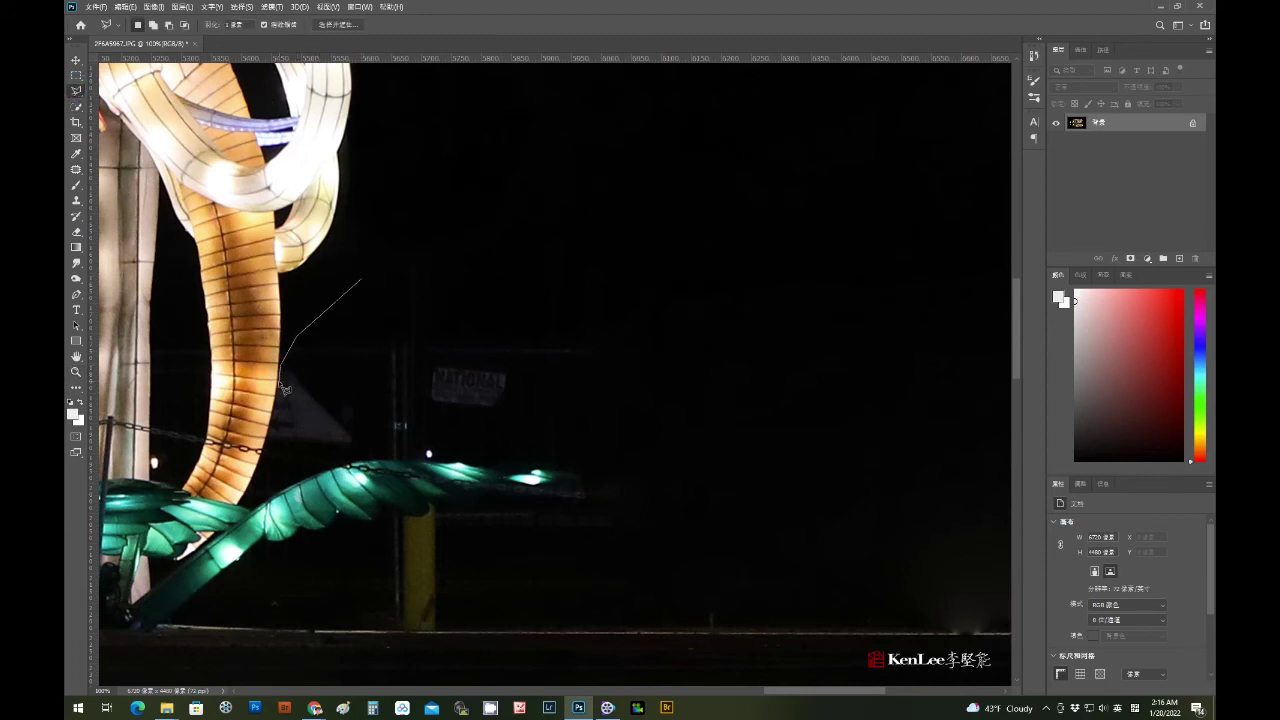
mouse_move(282, 412)
mouse_down()
mouse_move(268, 447)
mouse_move(358, 457)
mouse_move(365, 318)
mouse_up()
right_click(312, 424)
click(336, 568)
click(711, 194)
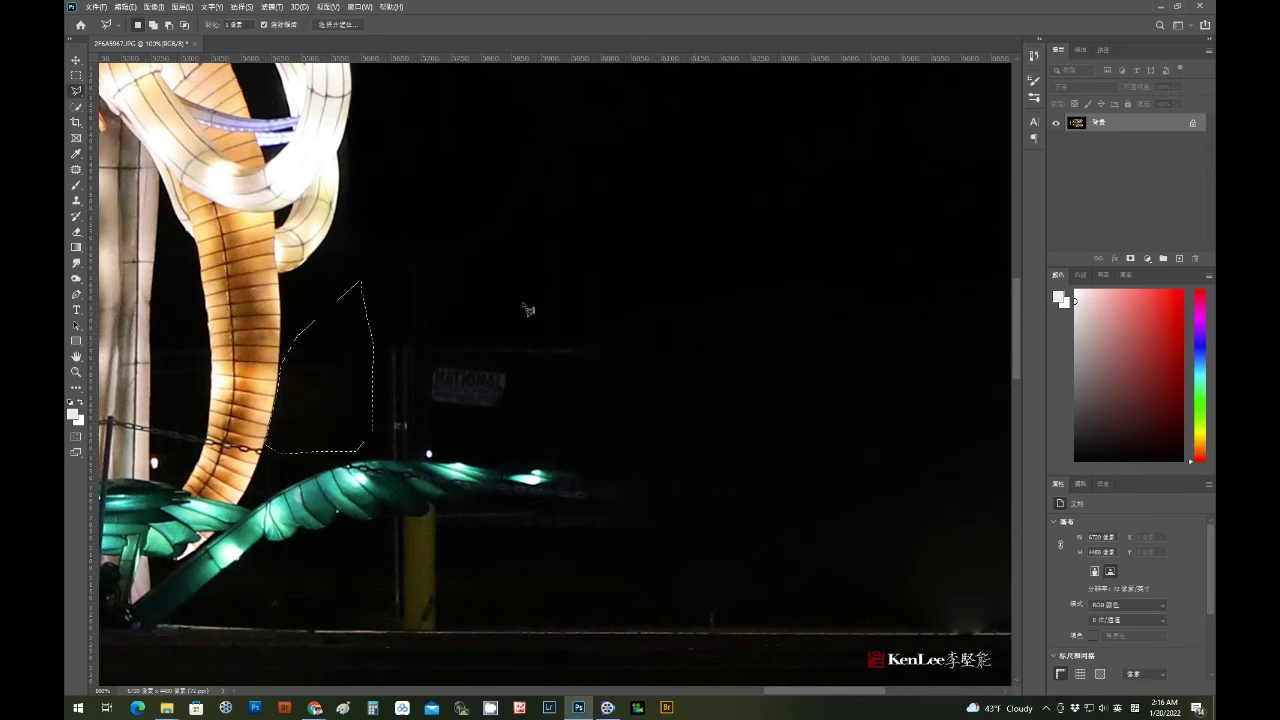
- Outline the NATIONAL sign with a polygonal selection and erase it using Content-Aware fill
click(588, 288)
click(709, 370)
click(607, 433)
click(430, 458)
click(385, 457)
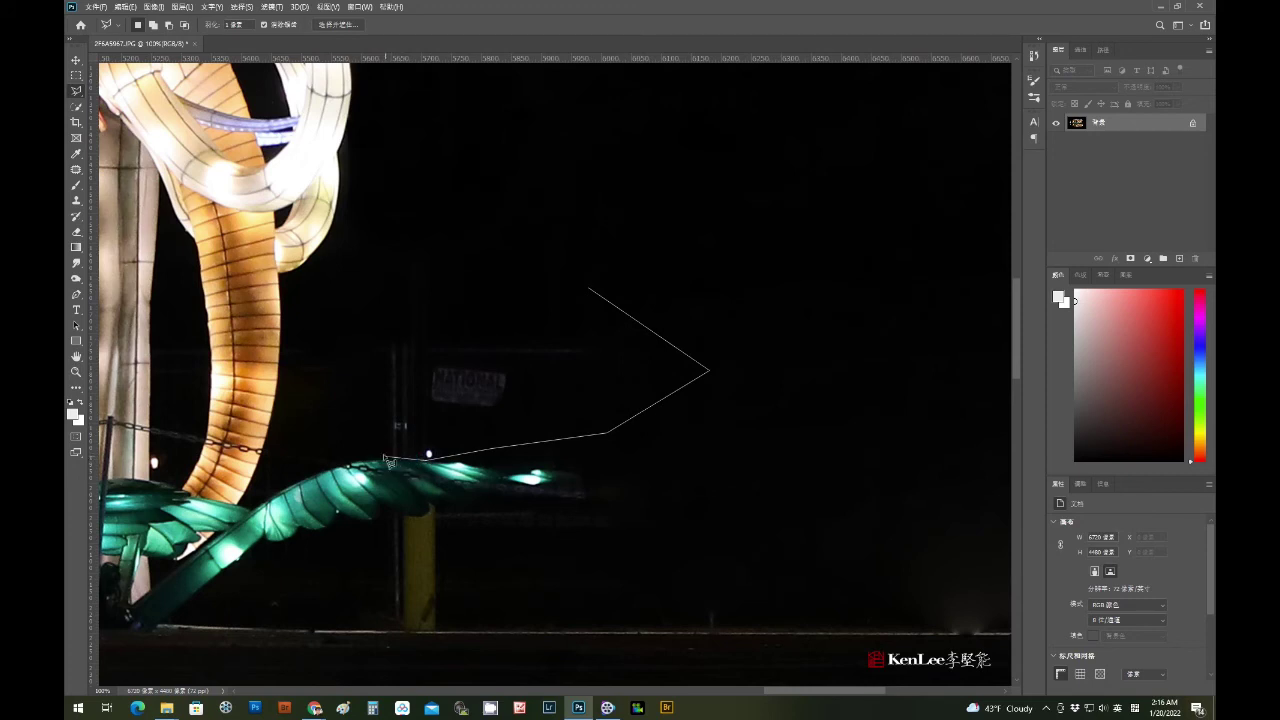
click(358, 355)
click(370, 291)
double_click(560, 297)
right_click(538, 390)
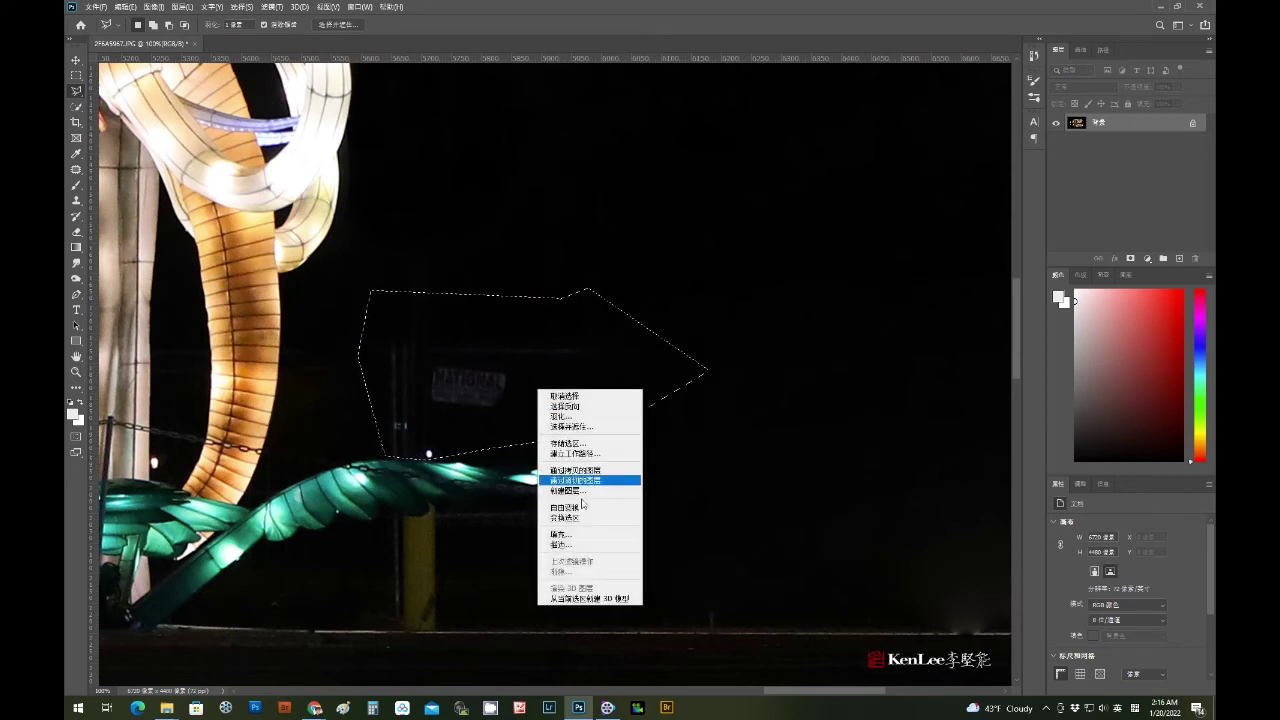
click(565, 535)
click(716, 195)
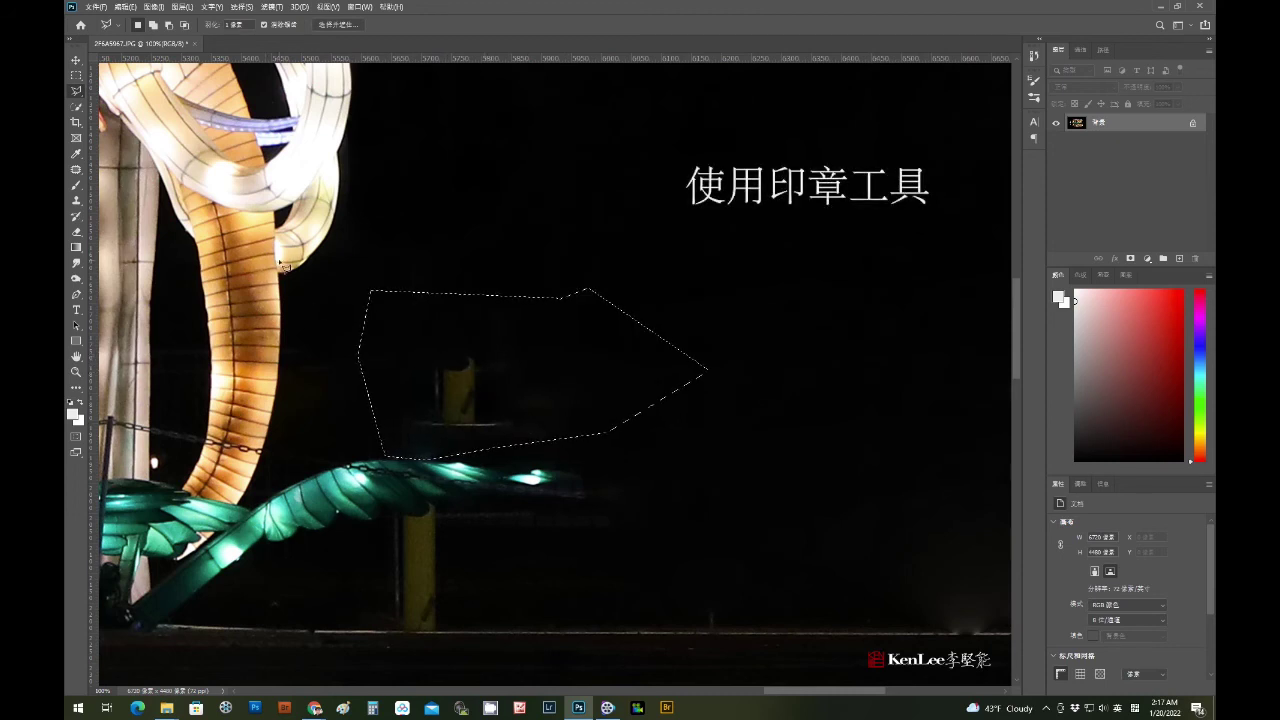
- Clone dark background over the stray yellow post fragment, deselect, and fit the whole photo on screen
click(76, 200)
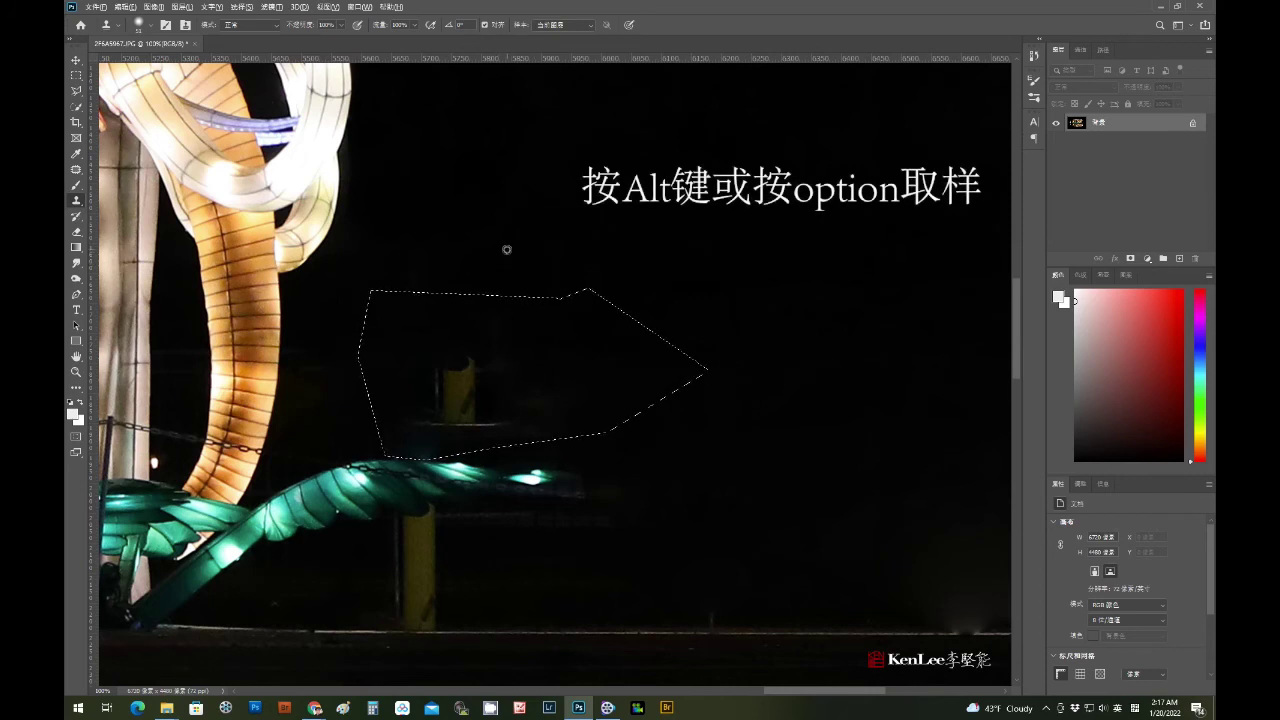
alt+click(517, 244)
mouse_move(459, 365)
mouse_down()
mouse_move(408, 363)
mouse_move(474, 394)
mouse_move(423, 423)
mouse_move(500, 403)
mouse_move(503, 354)
mouse_move(533, 378)
mouse_up()
key(ctrl+d)
mouse_move(433, 487)
mouse_down()
mouse_move(420, 313)
mouse_move(466, 291)
mouse_up()
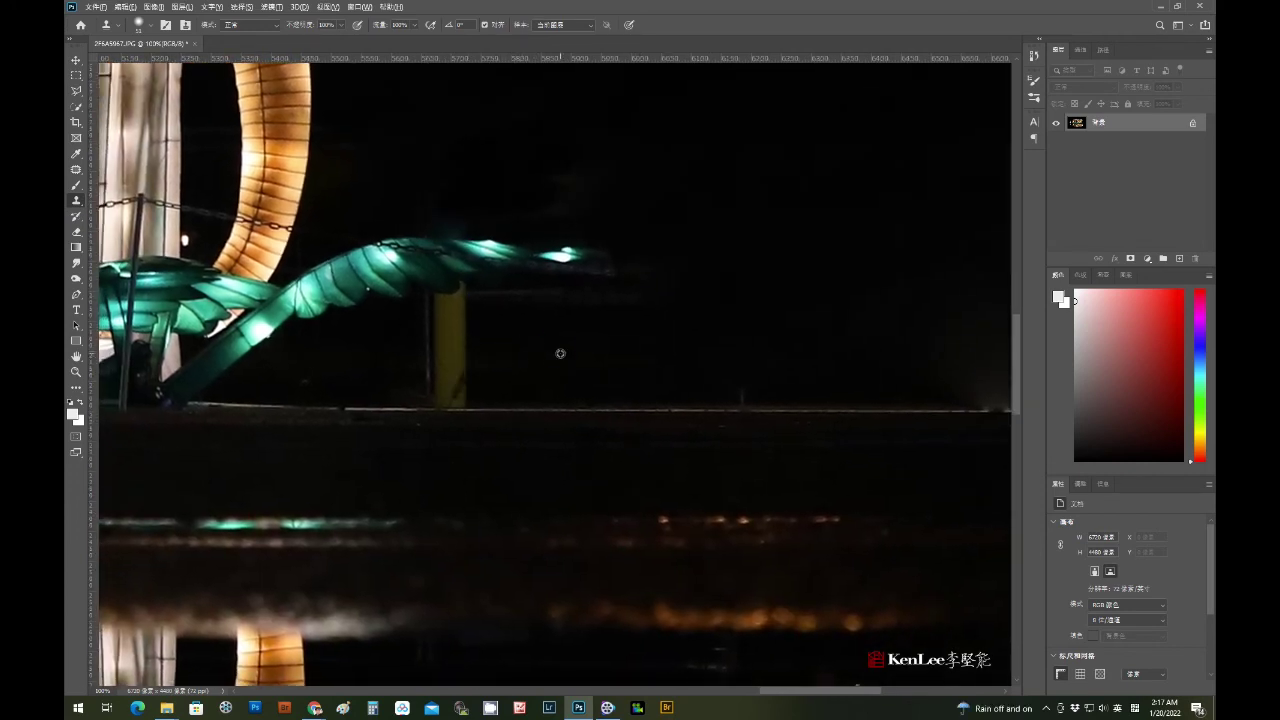
mouse_move(419, 371)
mouse_down()
mouse_move(476, 343)
mouse_move(453, 348)
mouse_move(434, 307)
mouse_move(536, 323)
mouse_up()
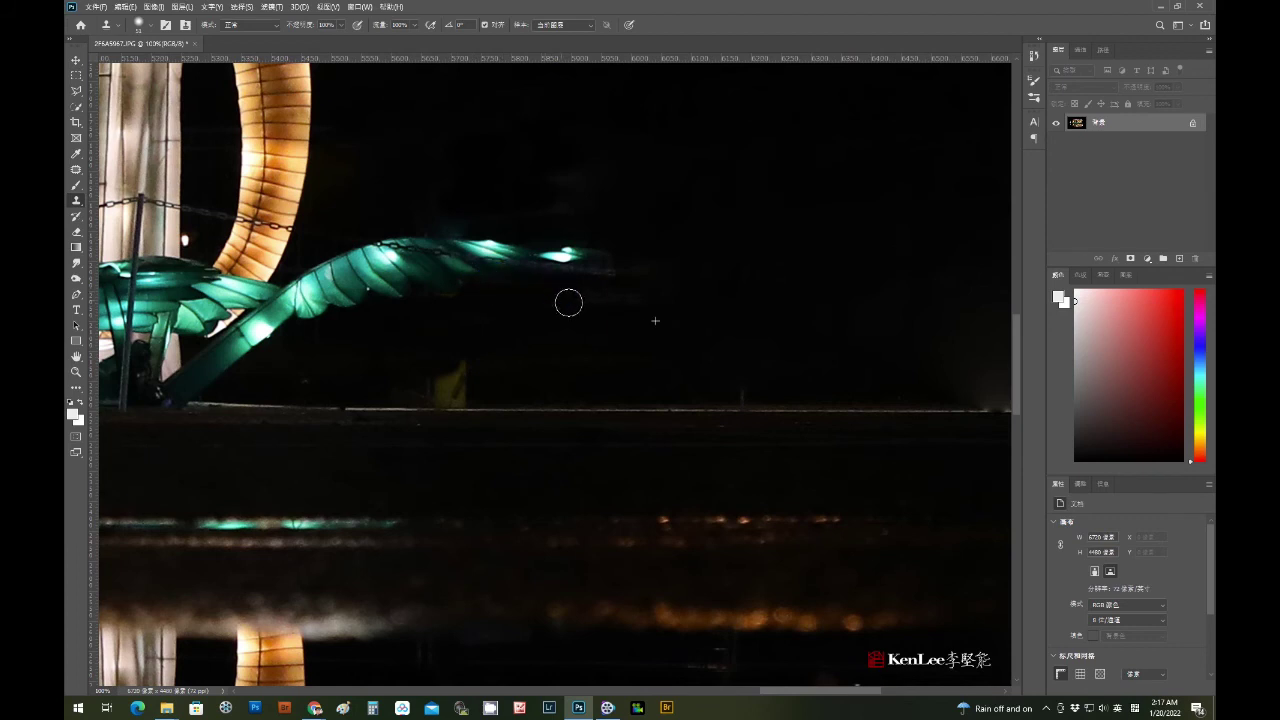
mouse_move(446, 357)
mouse_down()
mouse_move(414, 380)
mouse_move(449, 374)
mouse_up()
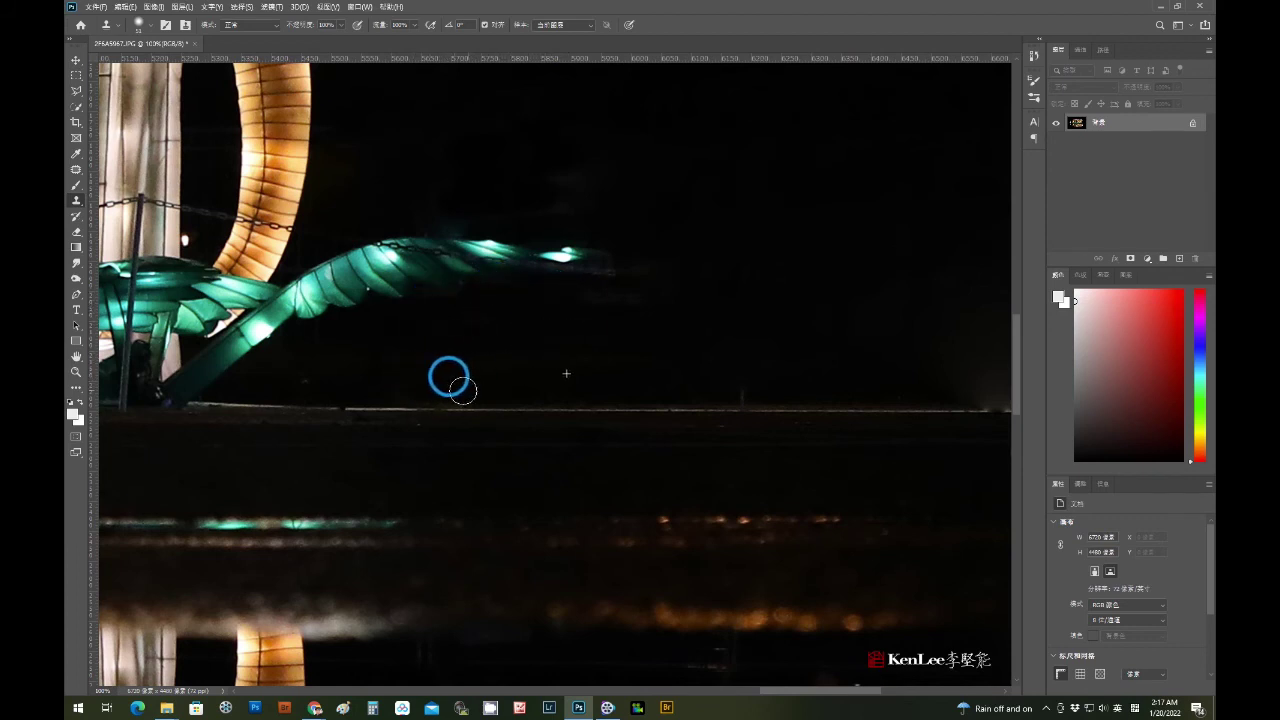
double_click(76, 357)
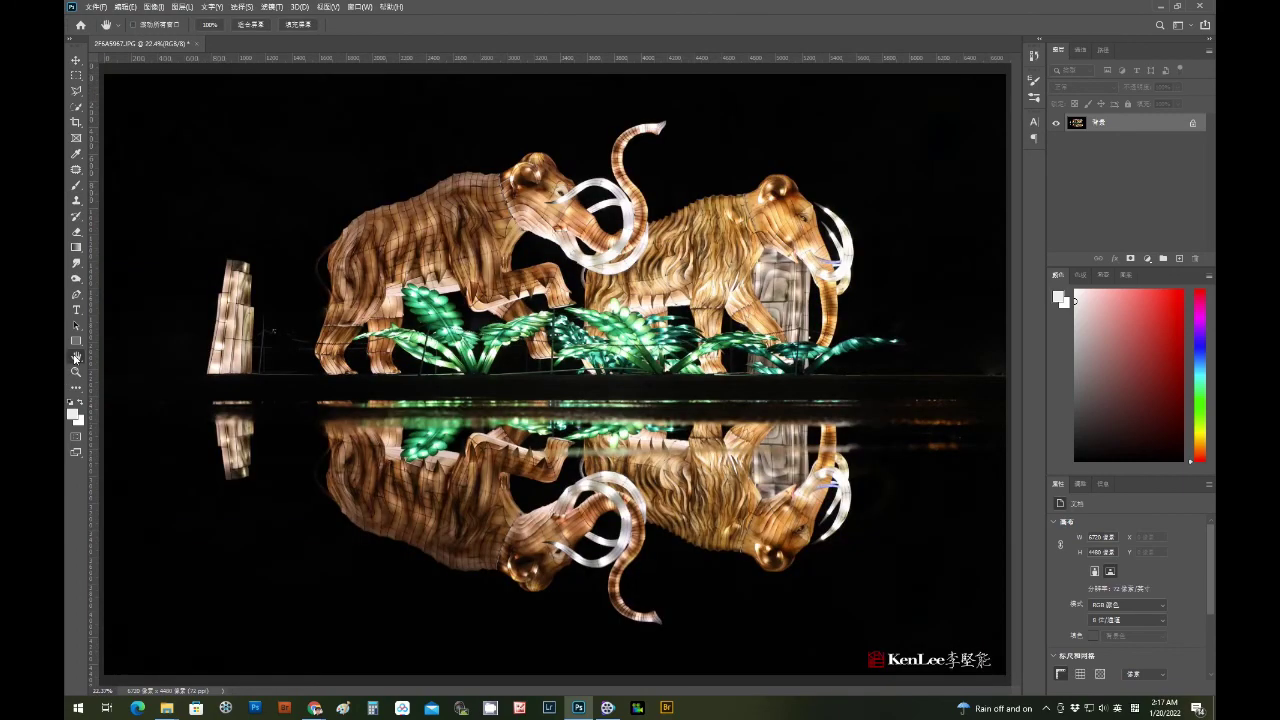